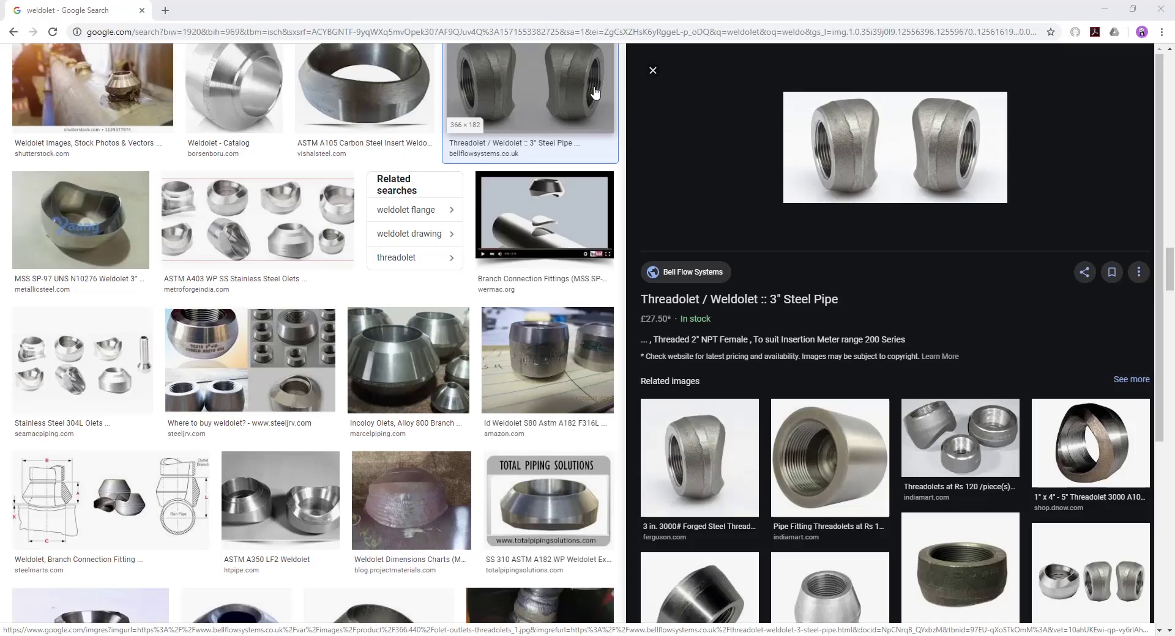
click(762, 177)
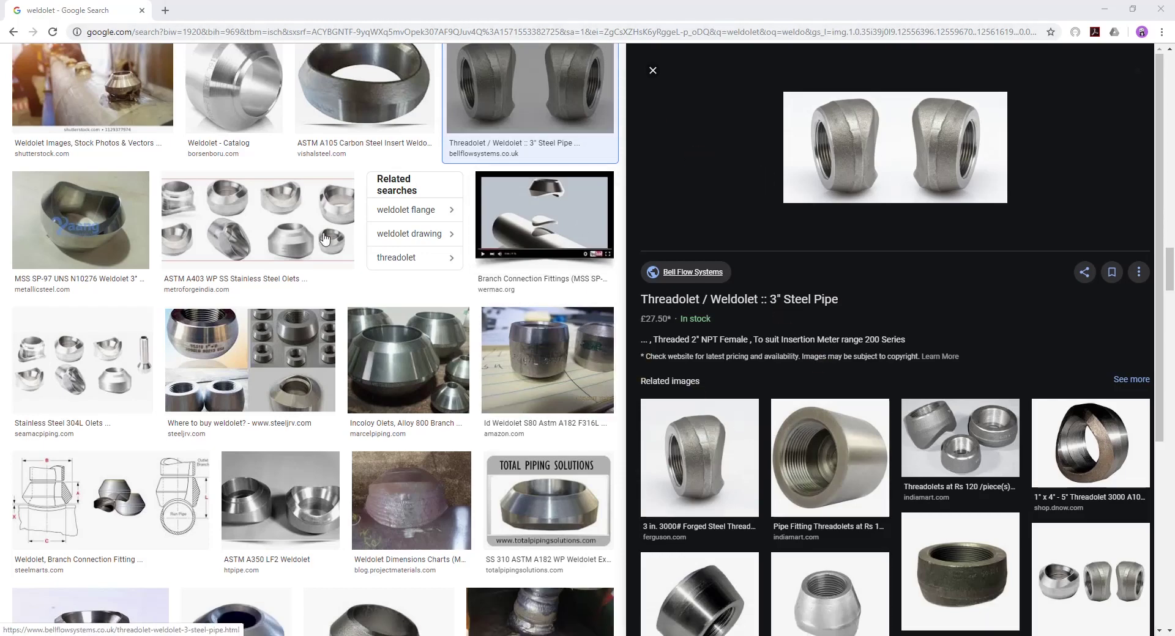
scroll(325, 239, up, 1)
click(863, 204)
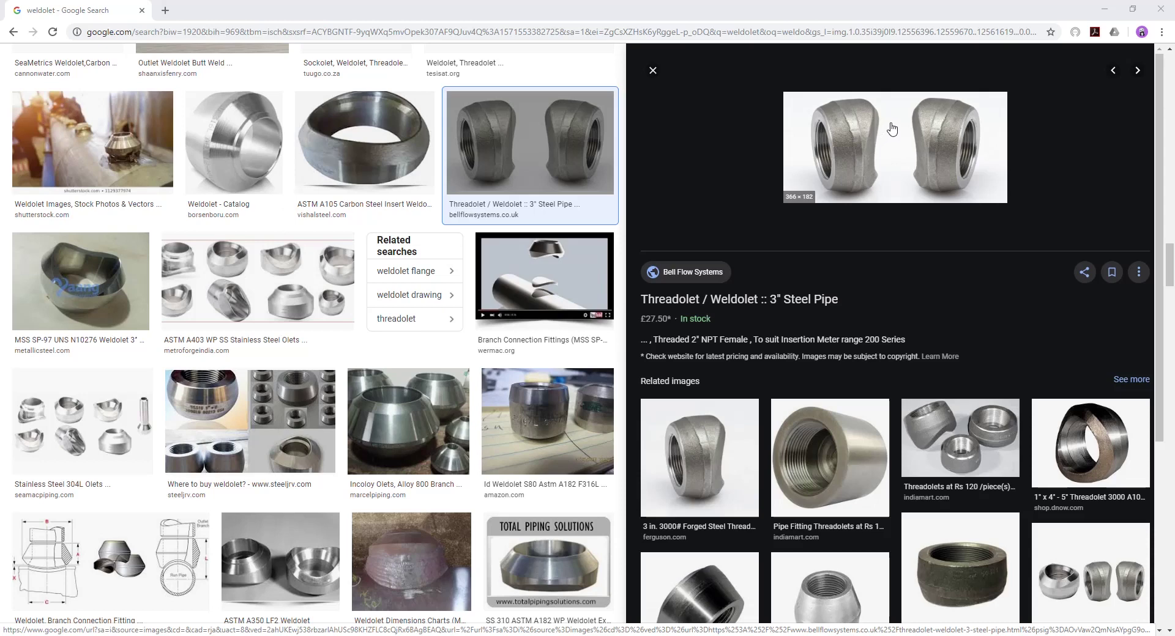
click(900, 218)
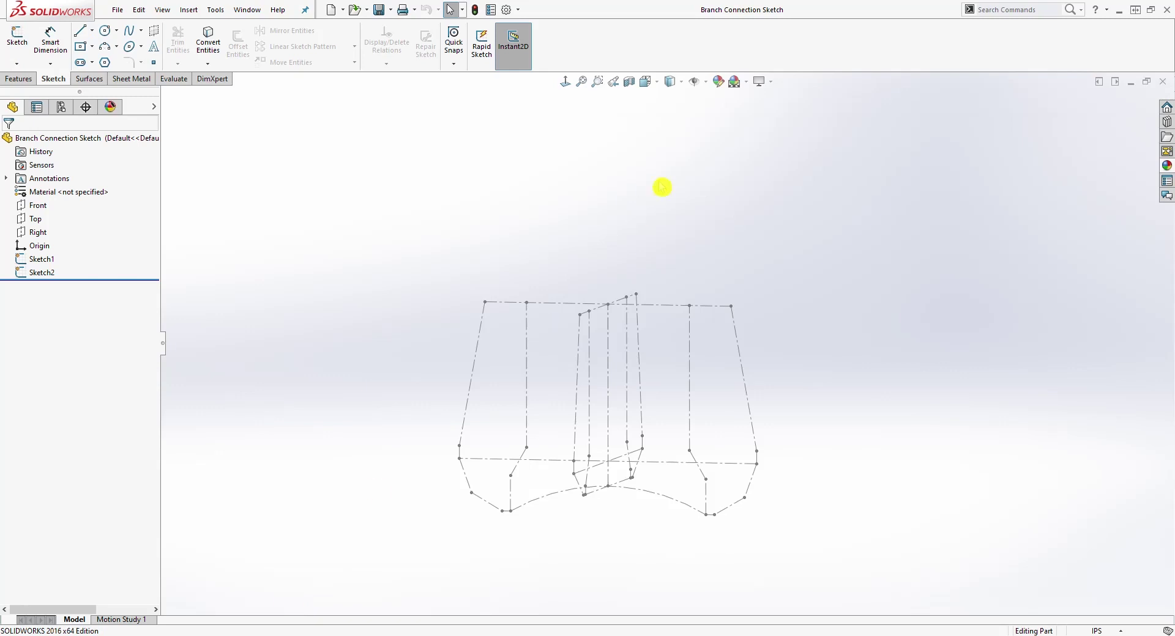
Examine the fitting's two crossing layout sketches from an angle and in the front and right views.
mouse_move(740, 357)
middle_down()
mouse_move(703, 320)
mouse_move(666, 483)
middle_up()
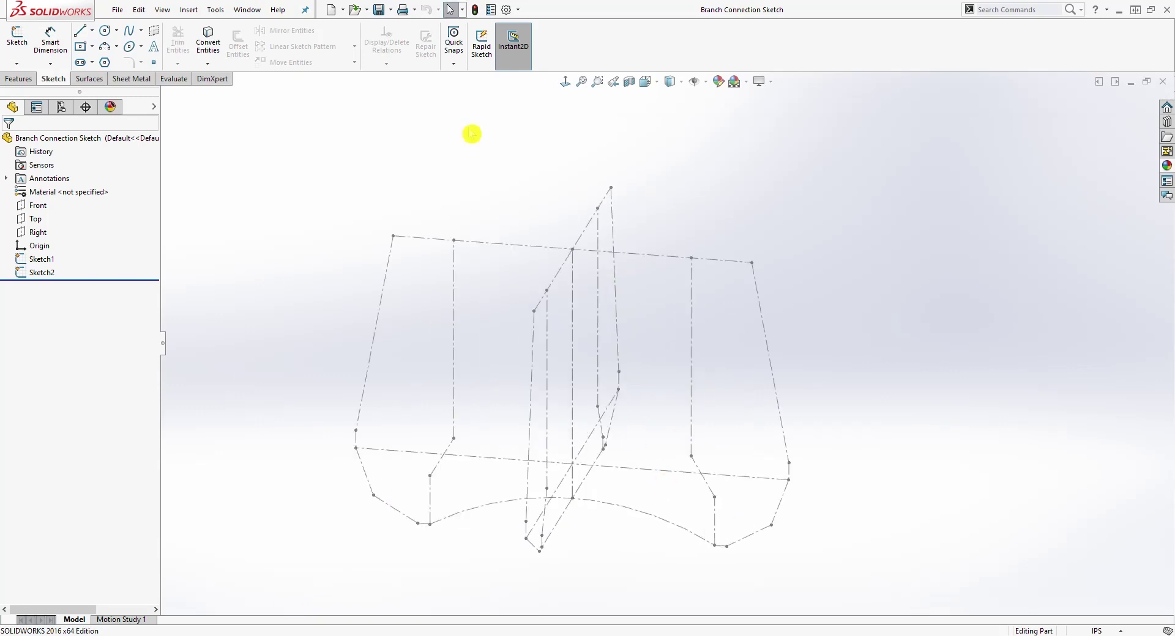
mouse_move(676, 404)
middle_down()
mouse_move(564, 422)
mouse_move(558, 409)
mouse_move(846, 251)
middle_up()
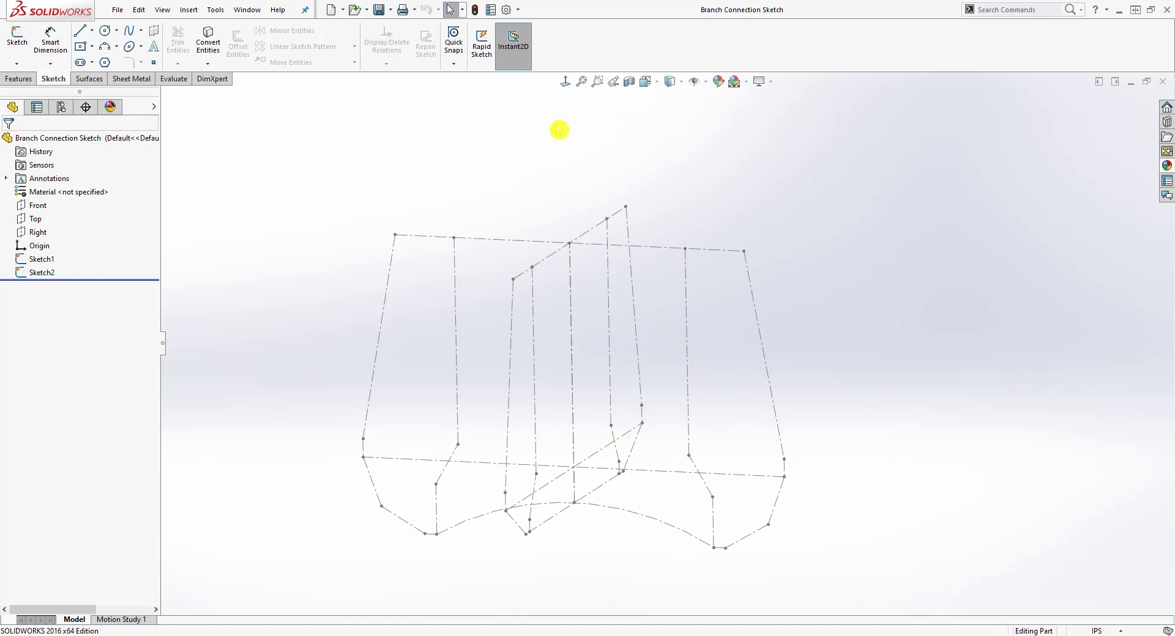
click(565, 82)
scroll(674, 290, up, 1)
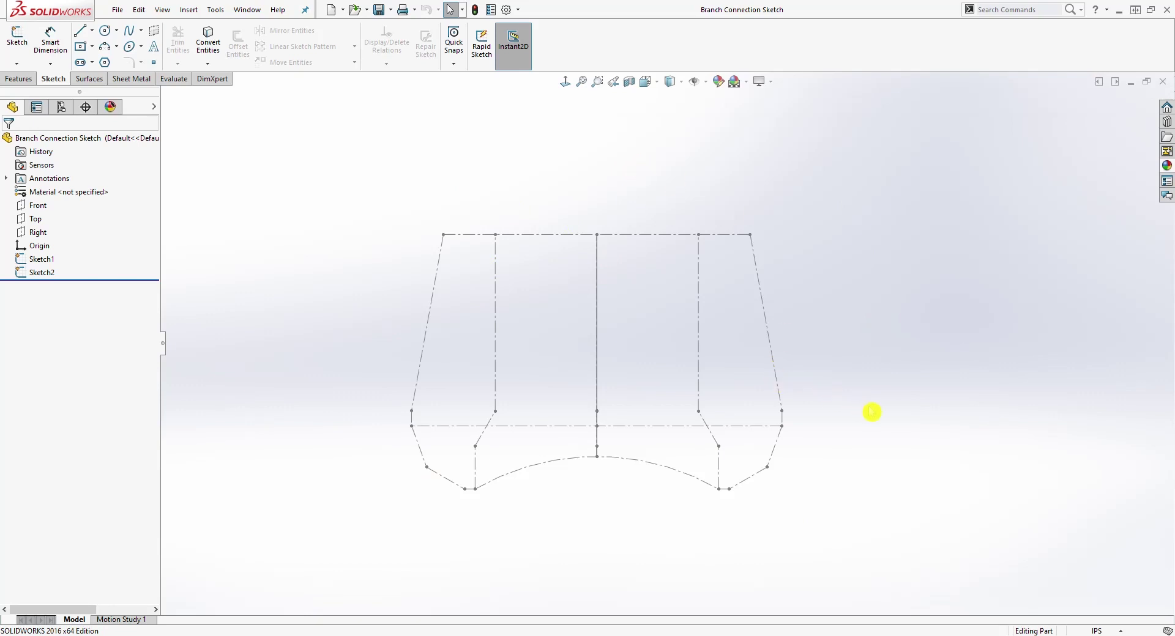
click(652, 82)
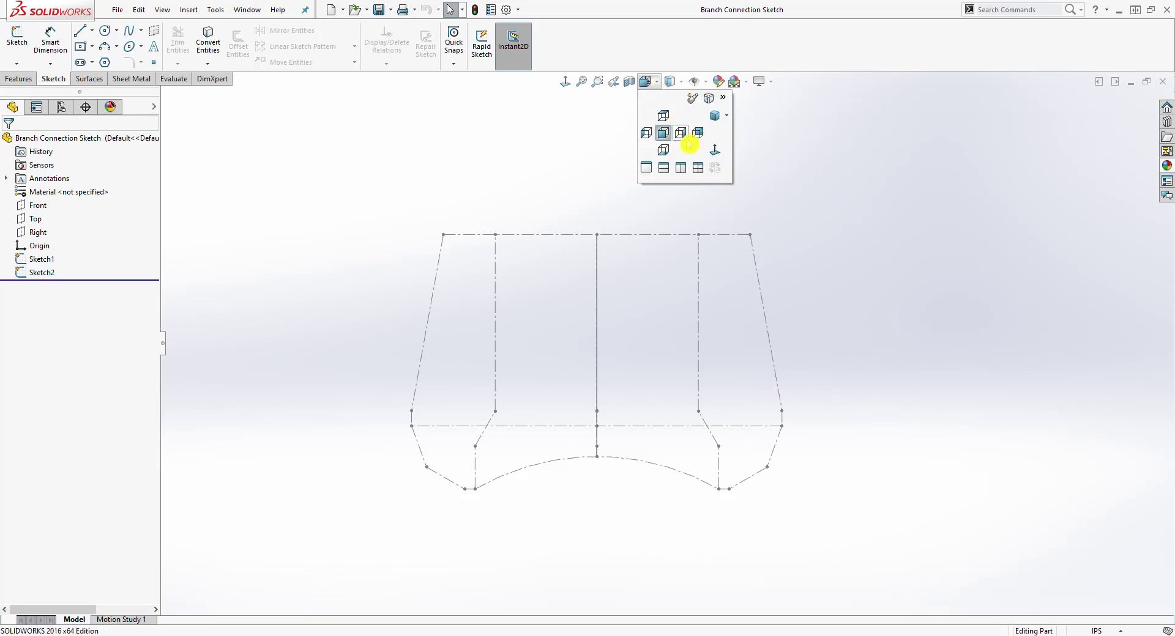
click(683, 134)
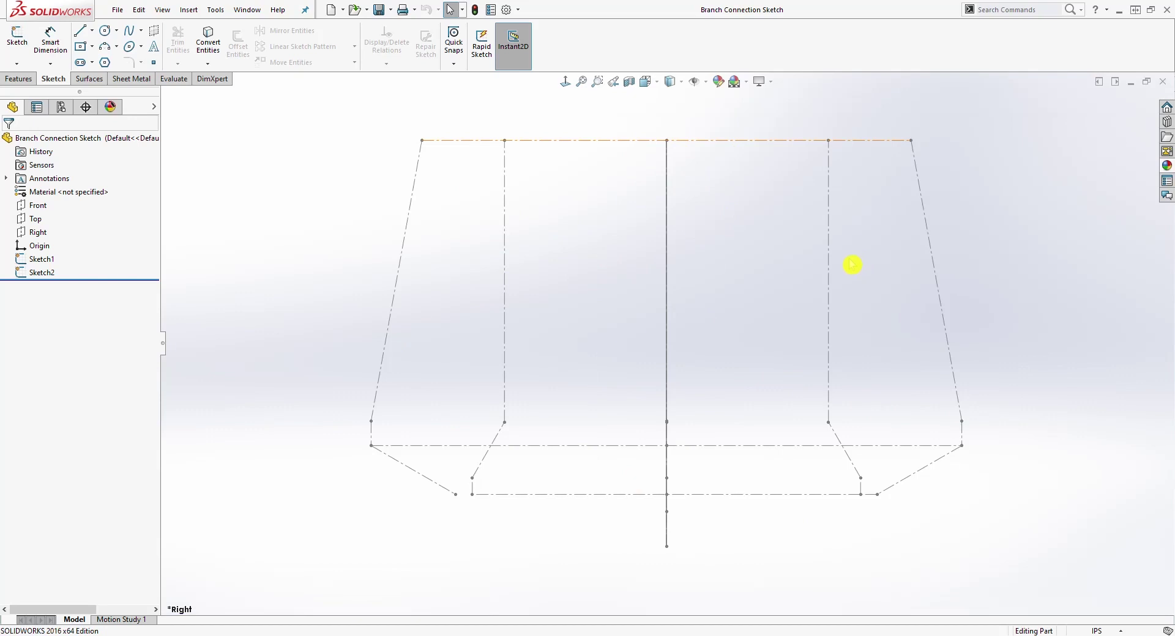
click(652, 83)
click(665, 140)
key(z)
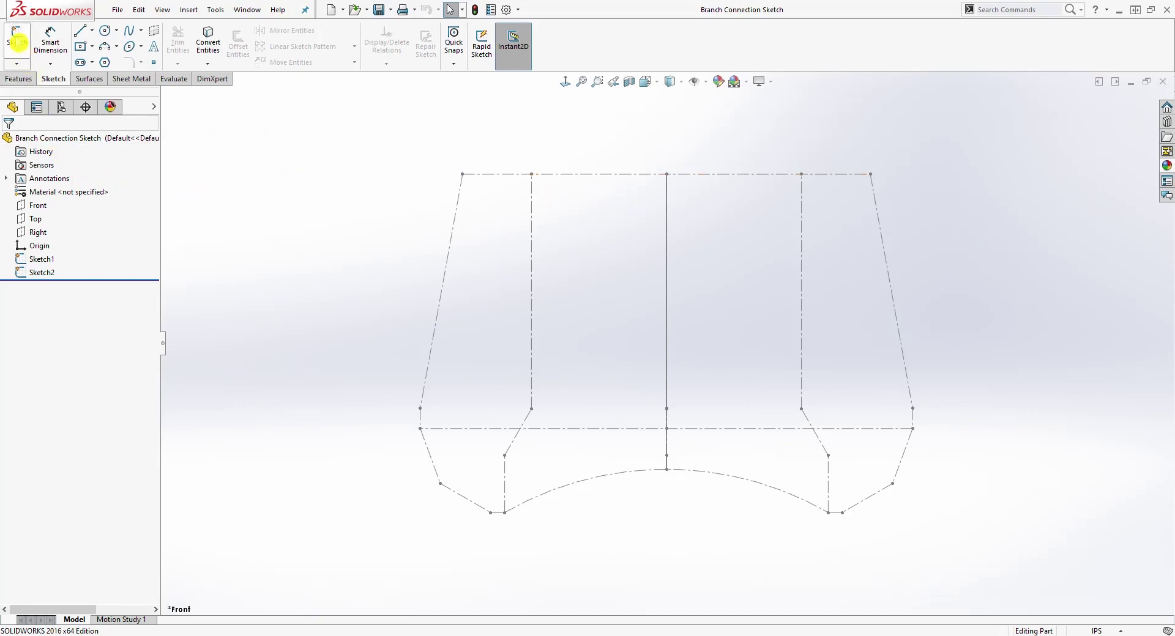
Start a sketch on the Front plane and trace the right half's outer outline from the top centre to the end of the first lower bevel.
click(37, 205)
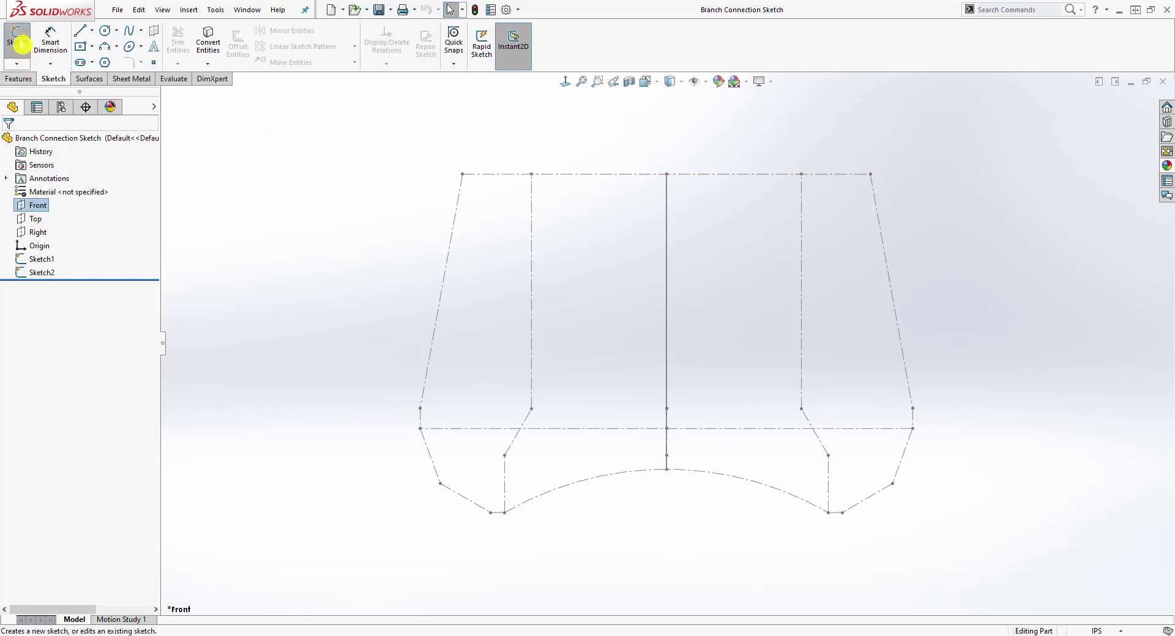
click(21, 43)
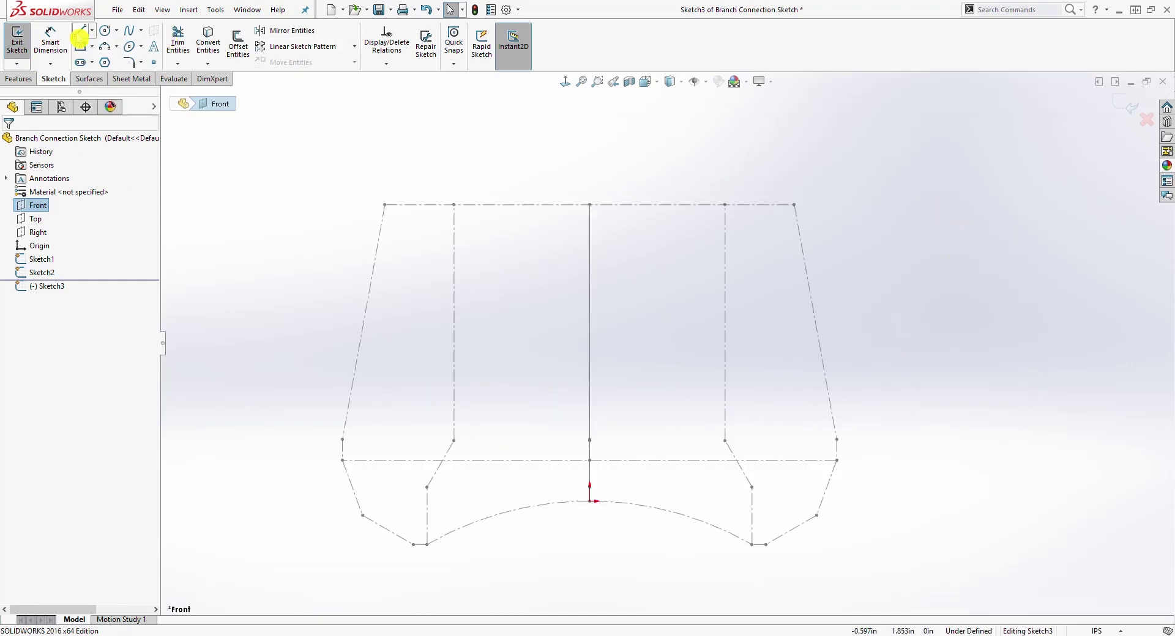
click(79, 34)
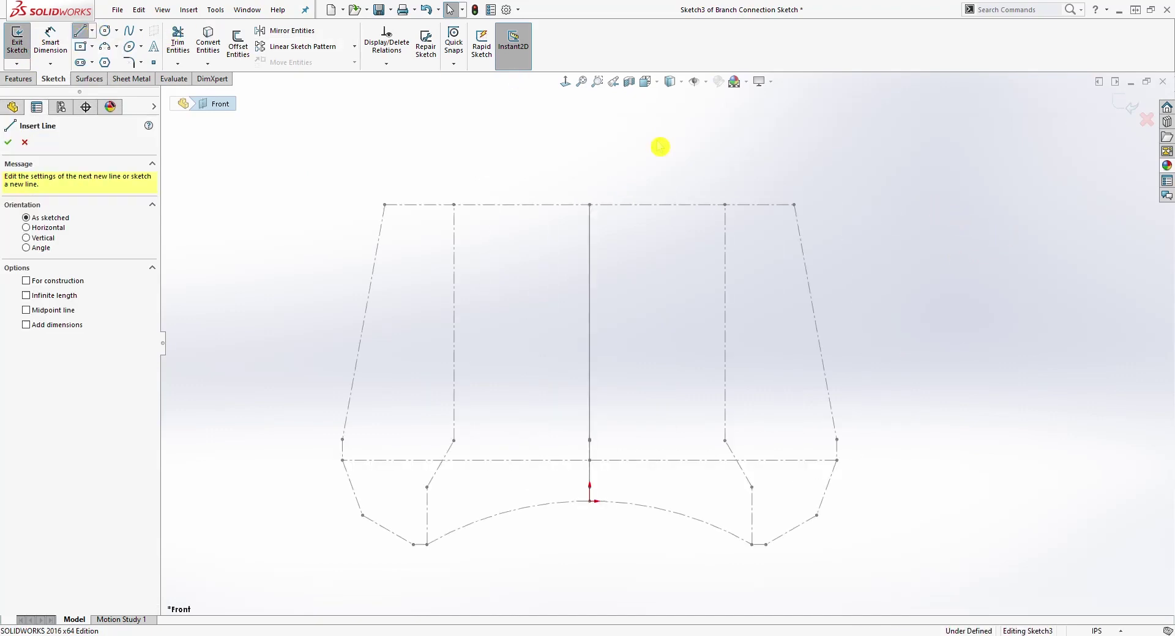
click(589, 205)
click(794, 206)
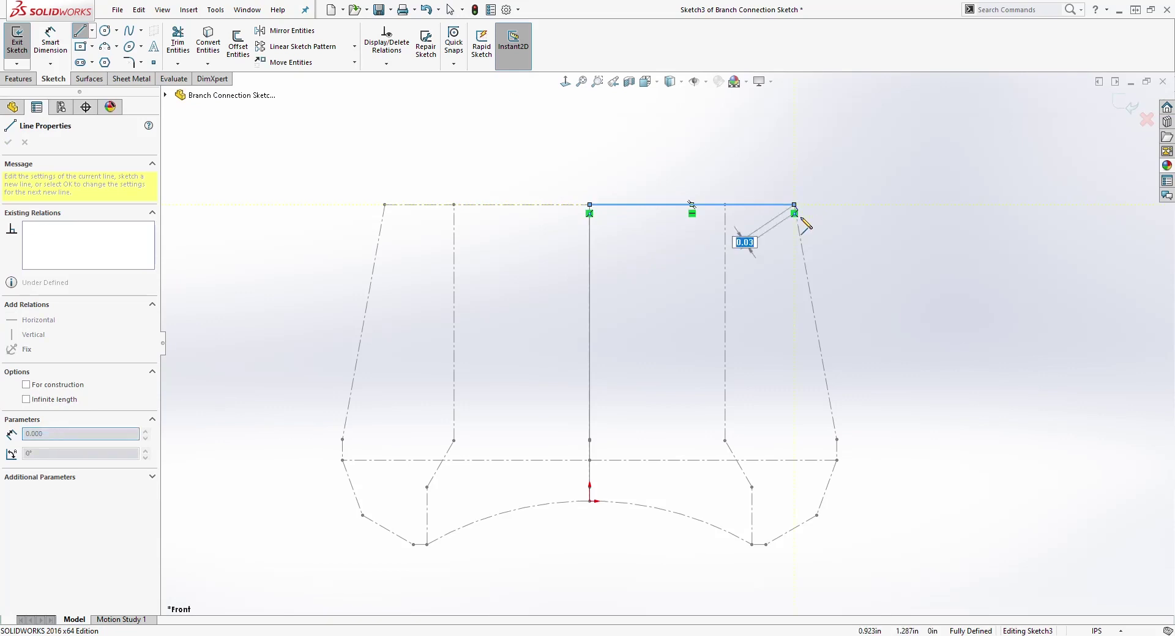
click(836, 440)
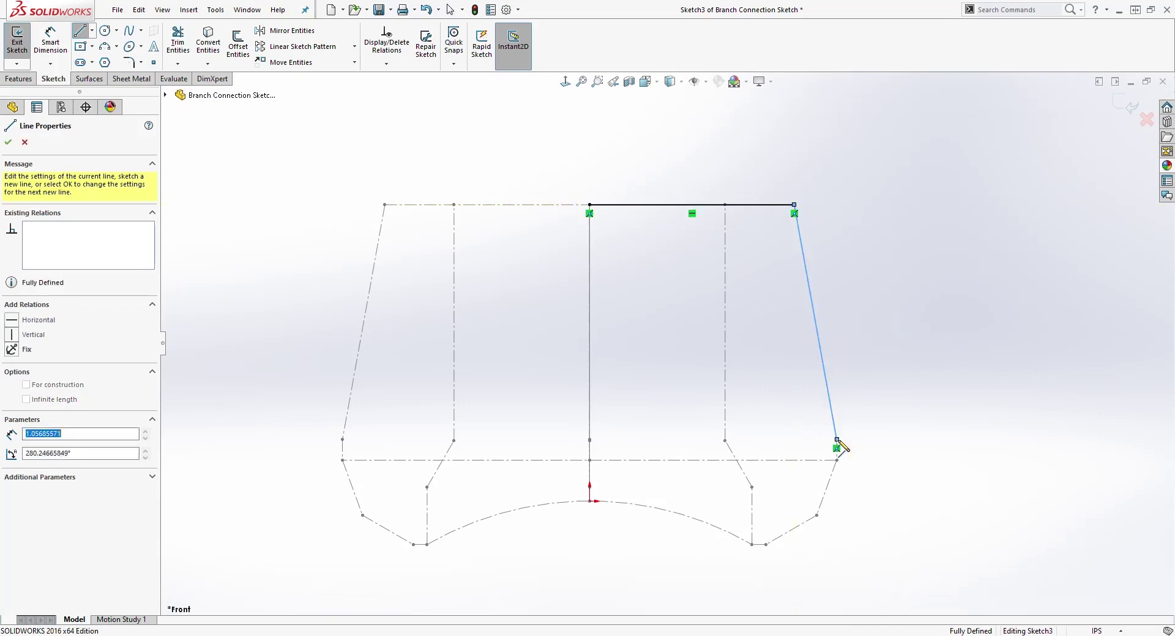
click(837, 461)
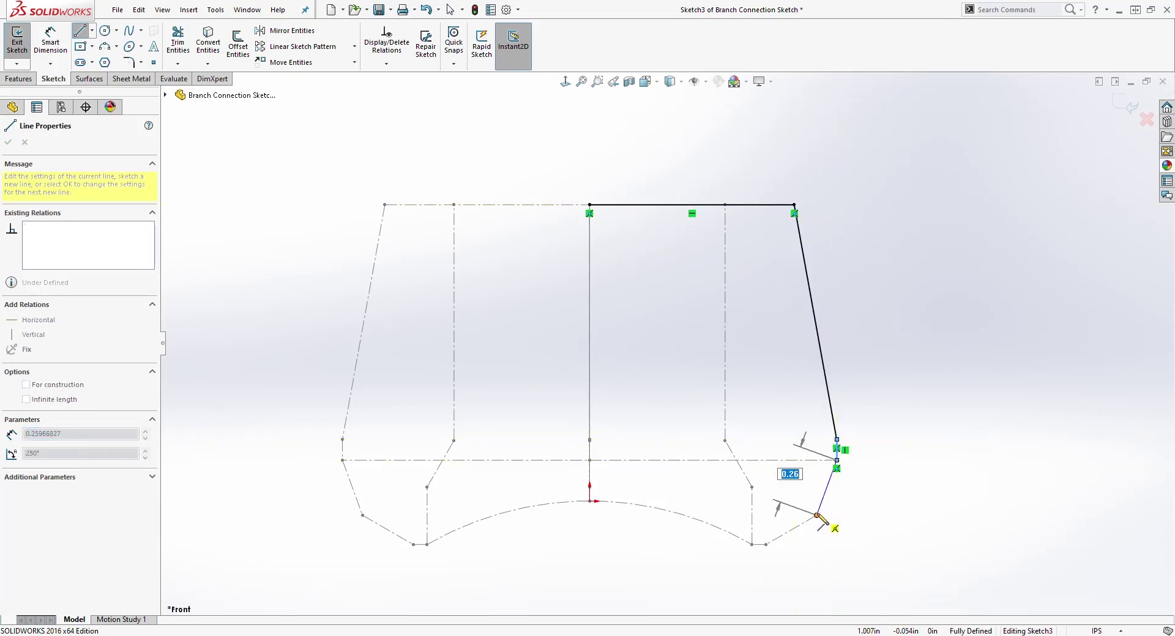
click(816, 516)
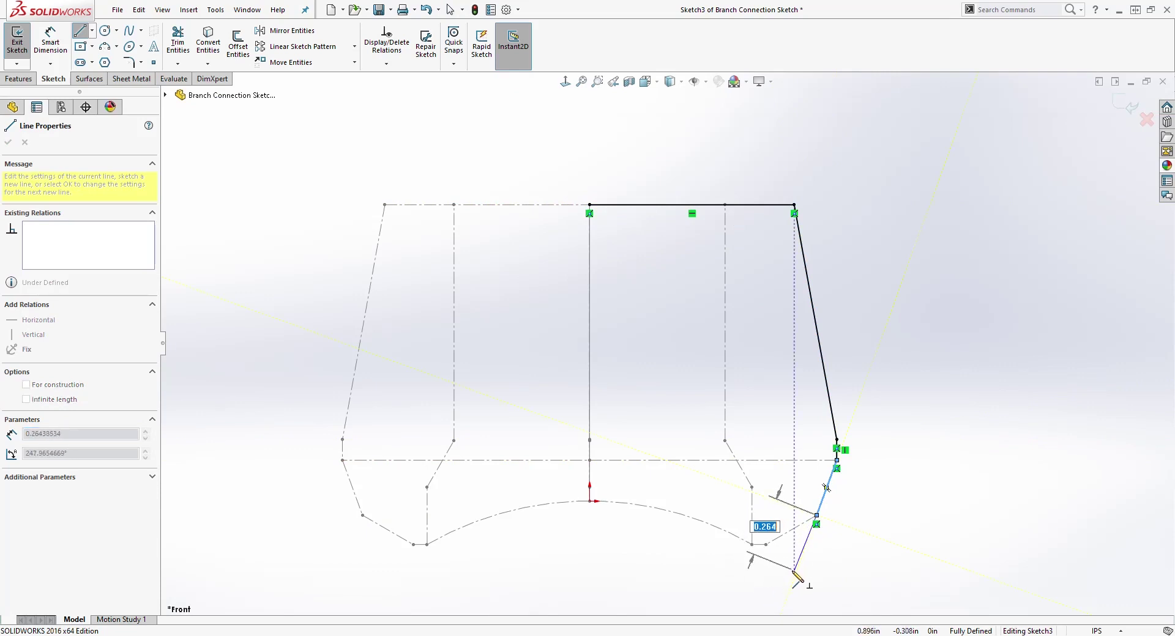
Close the profile with a sloped line below the bevel, a horizontal bottom line and a line up to the top centre.
click(795, 570)
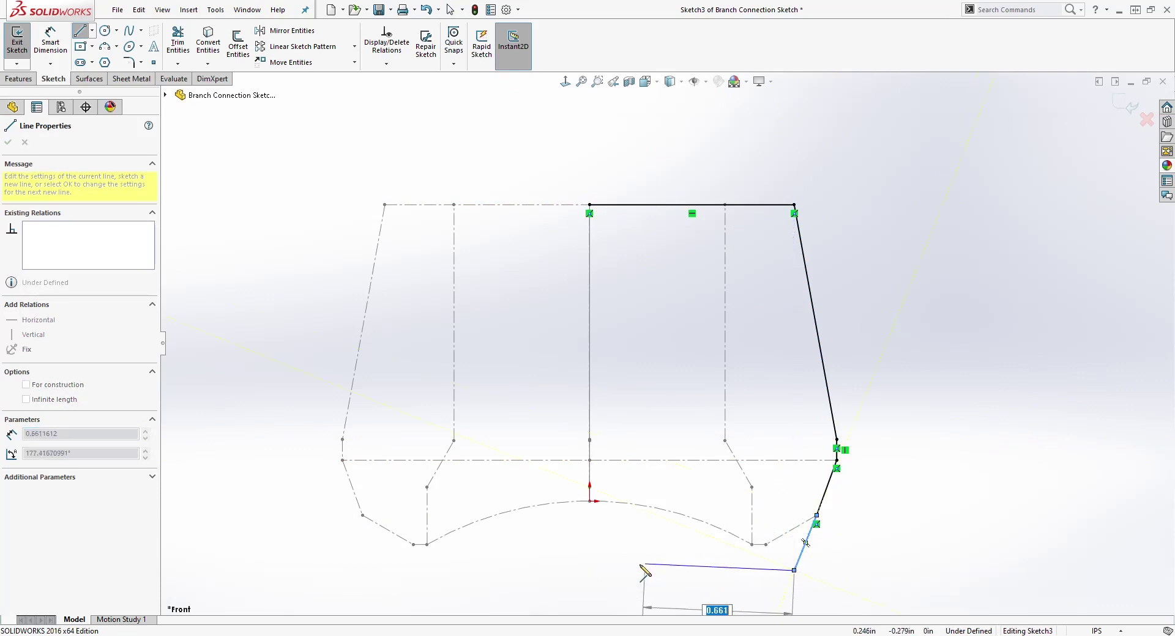
click(594, 571)
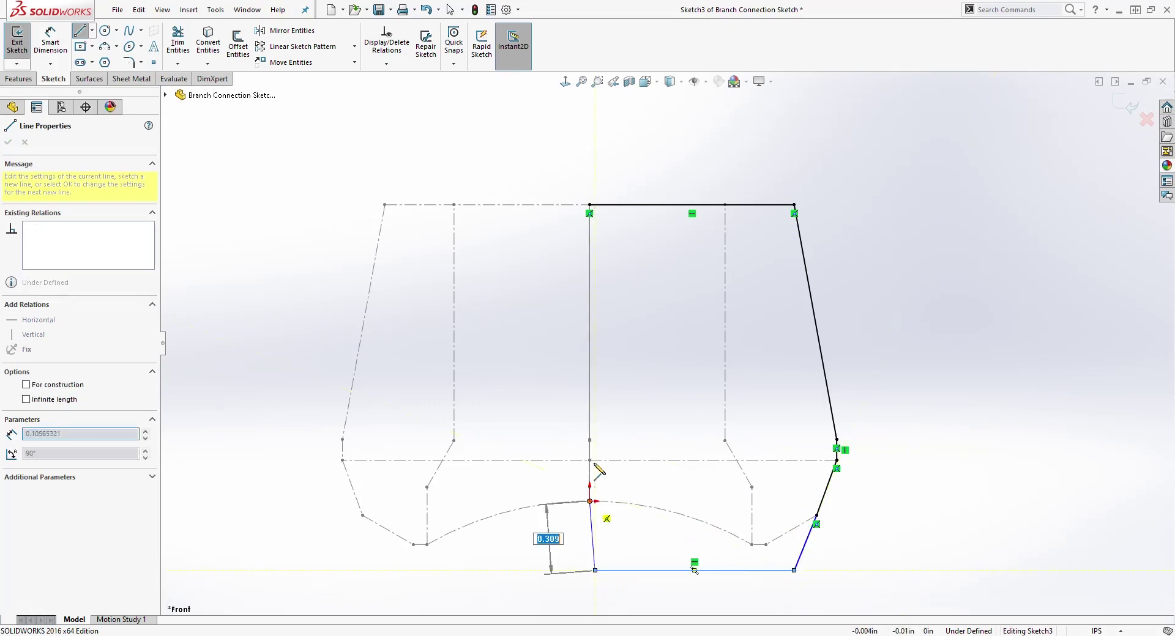
click(589, 205)
key(Escape)
drag(579, 184, 623, 242)
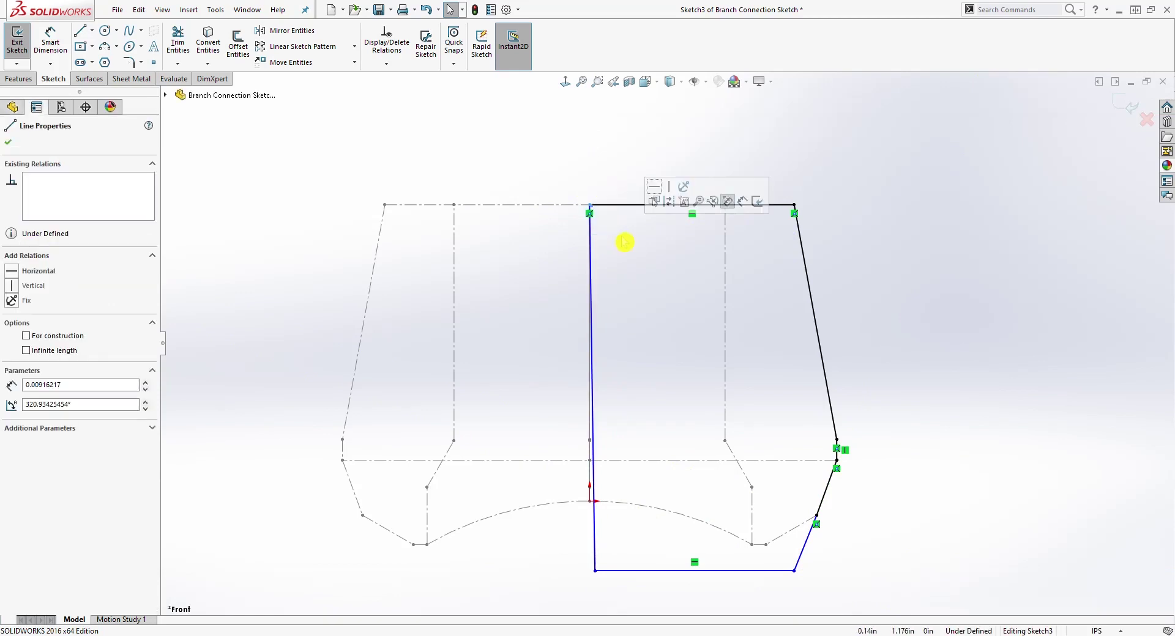
click(621, 235)
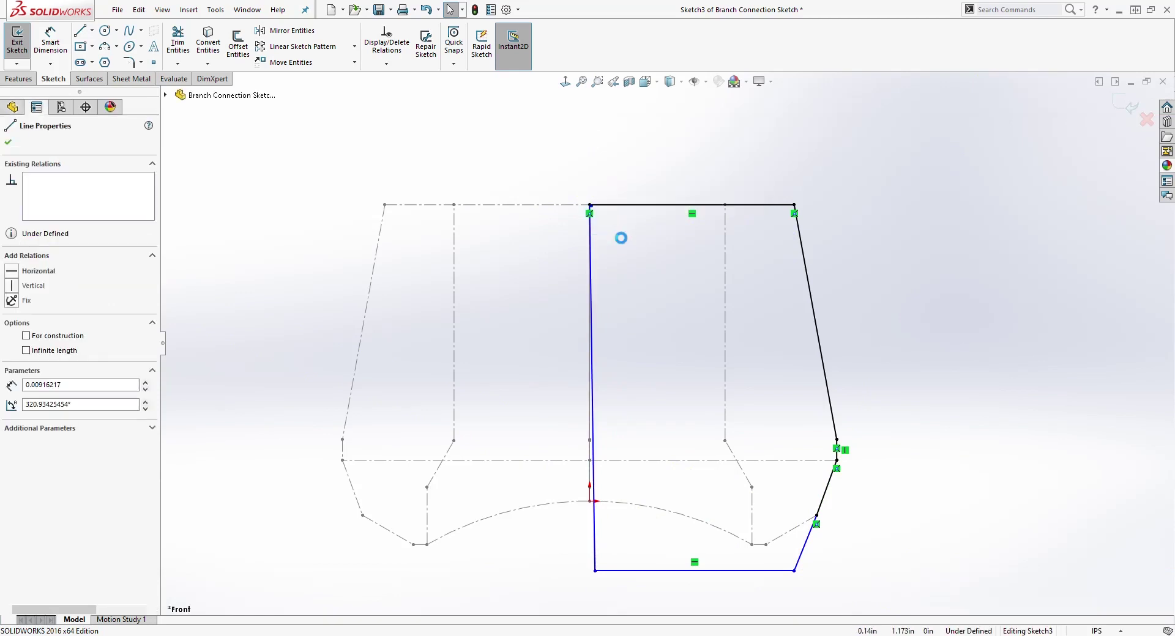
Make the profile's centre line vertical and its bottom line coincident with the right endpoint of the layout arc.
click(597, 458)
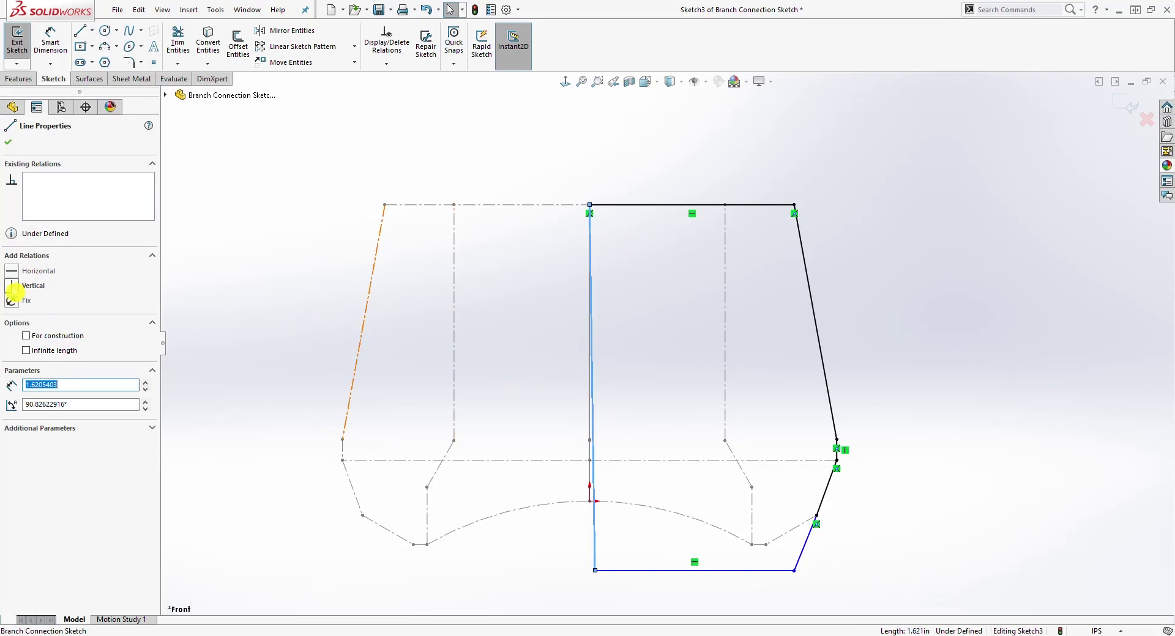
click(11, 286)
click(202, 252)
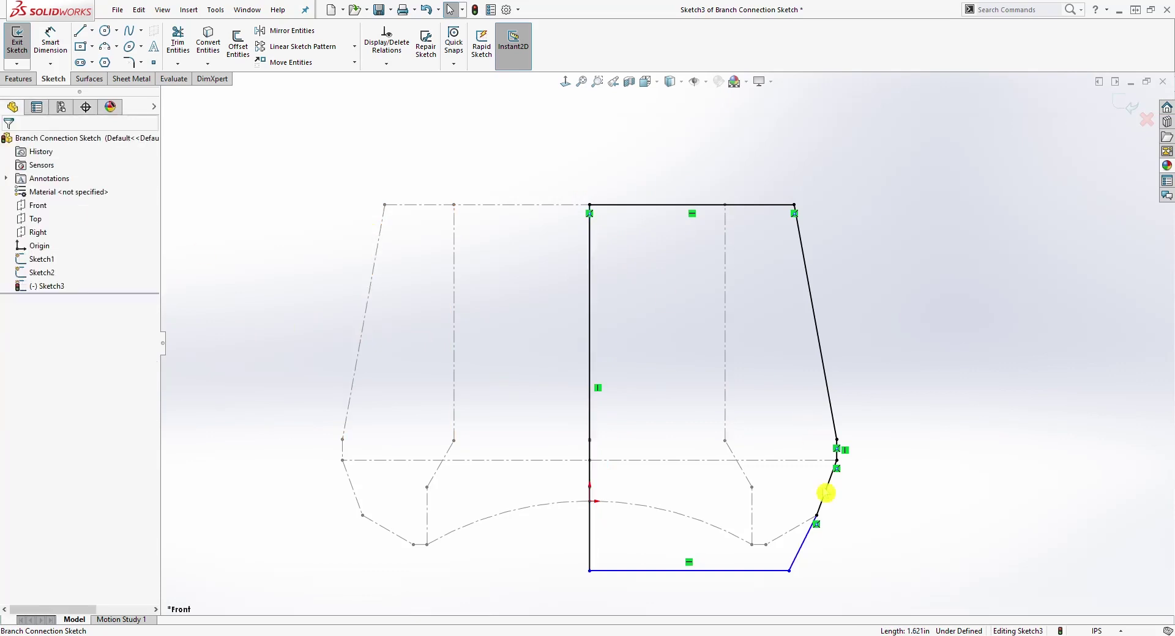
click(769, 572)
ctrl+click(752, 544)
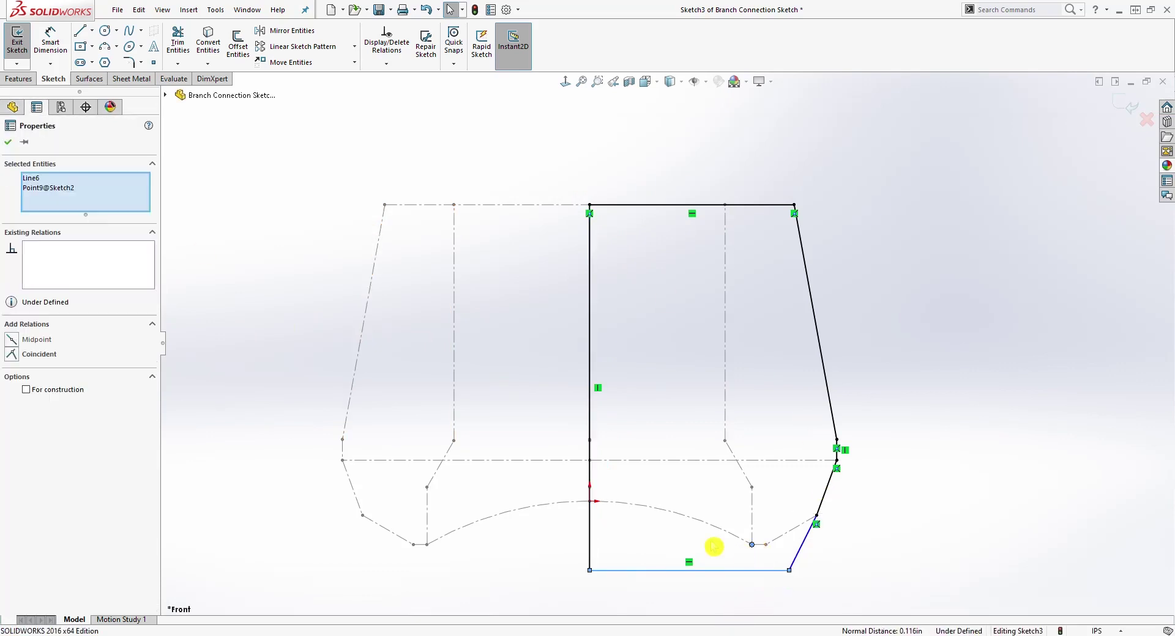
click(13, 355)
click(811, 437)
Make the two sloped lines at the profile's lower right corner collinear.
scroll(804, 532, down, 1)
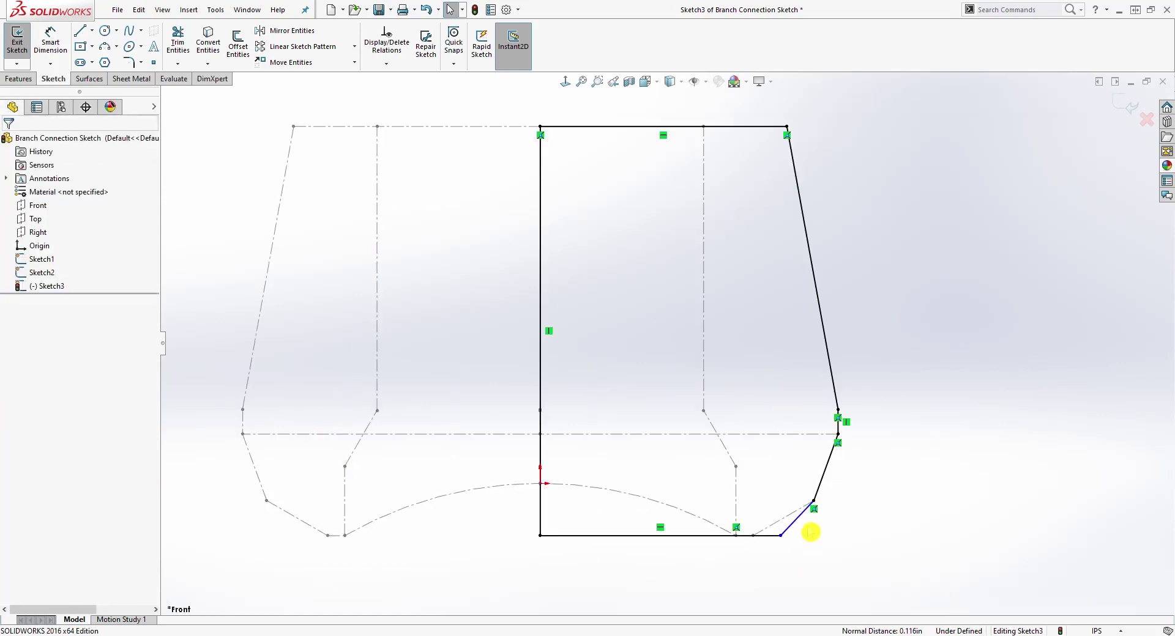
click(796, 524)
ctrl+click(827, 475)
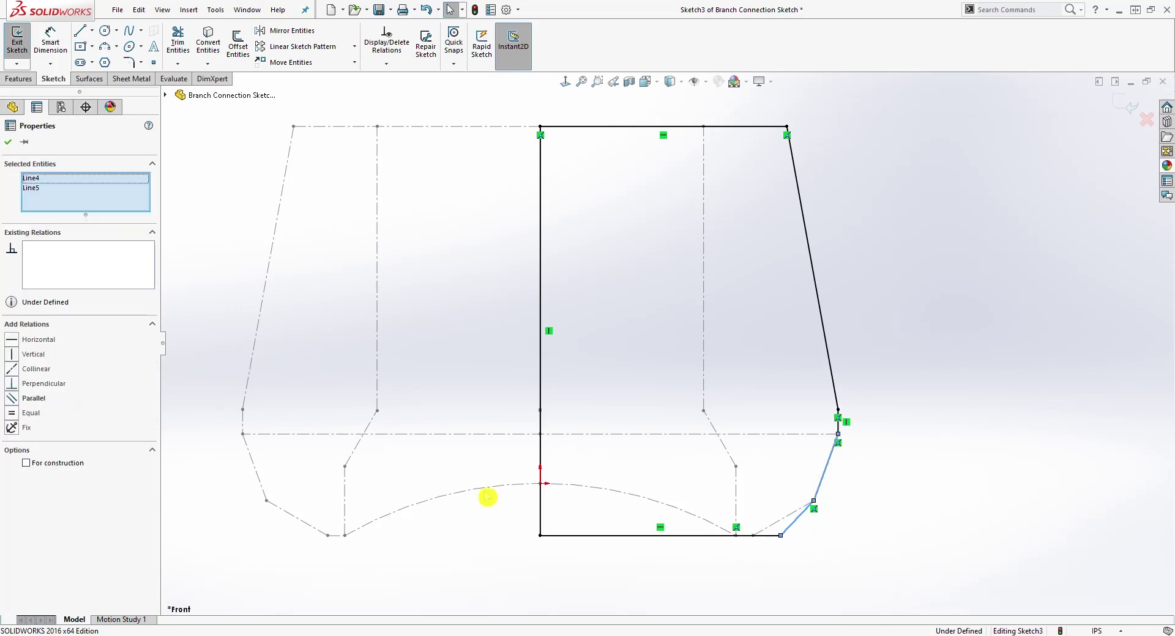
click(15, 368)
click(449, 385)
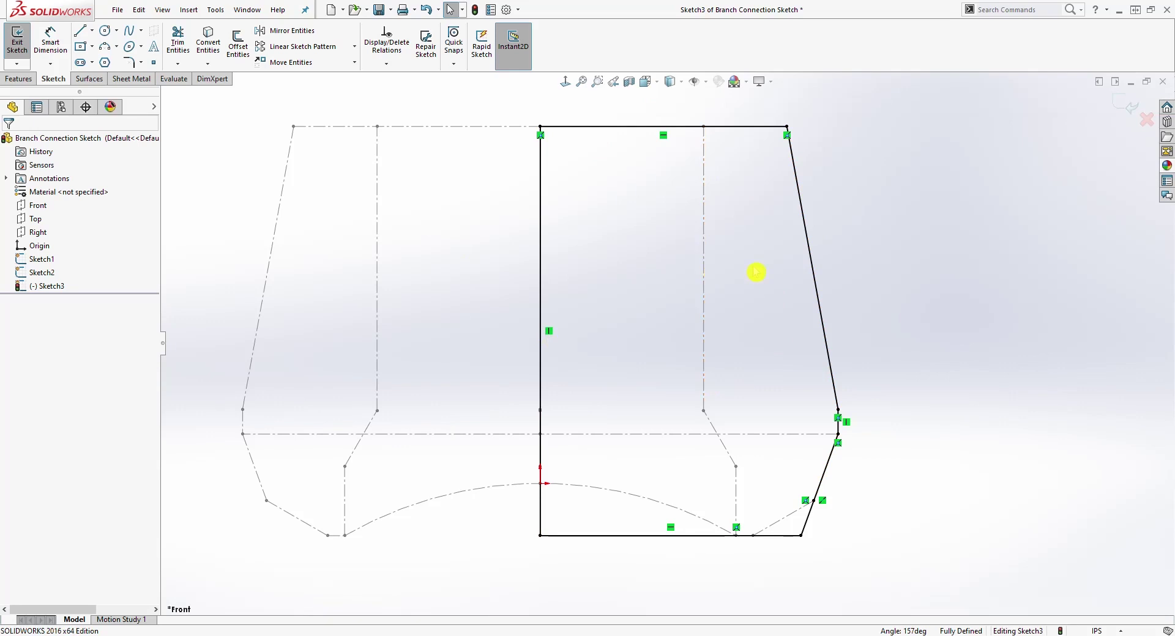
Revolve the profile 180 degrees about its vertical centre line with a Revolved Boss/Base.
click(20, 79)
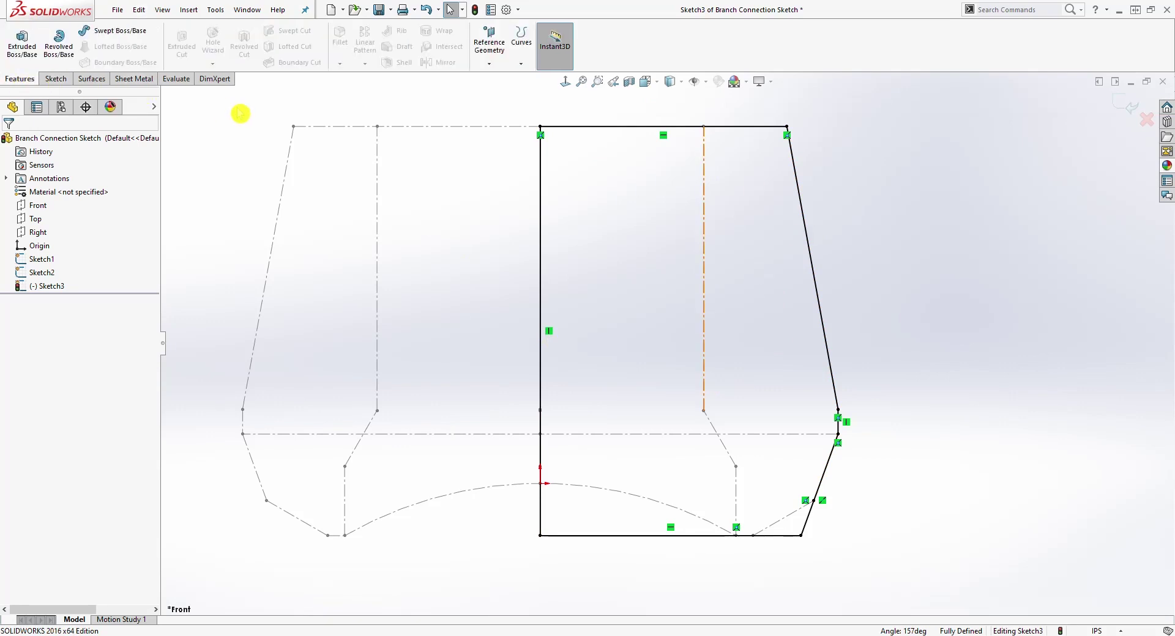
click(59, 46)
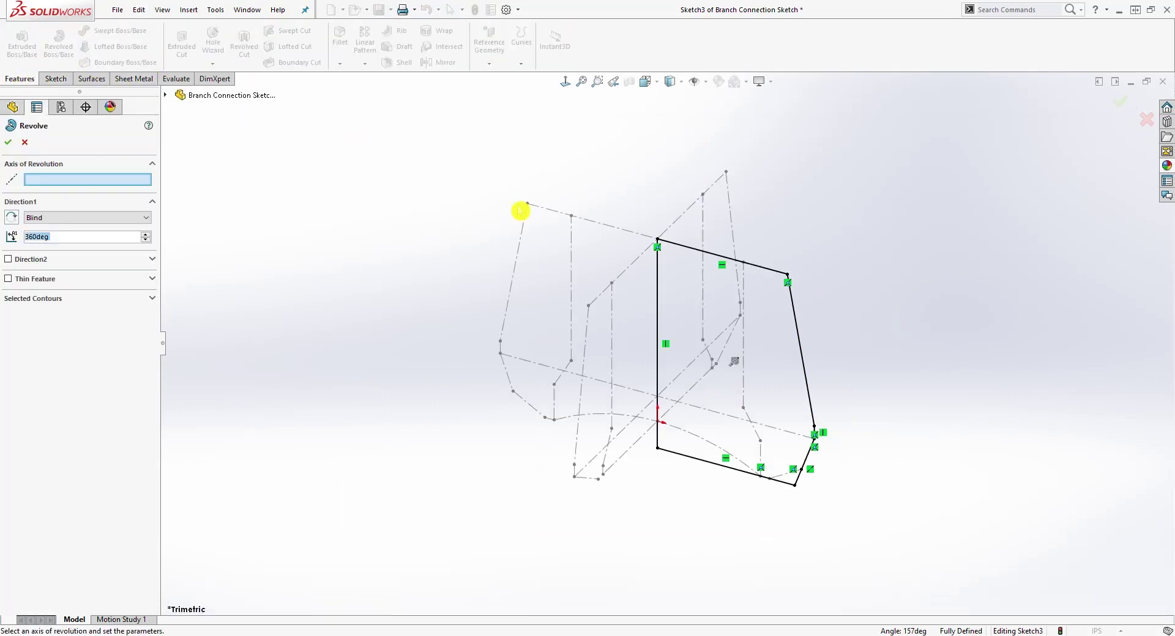
click(657, 292)
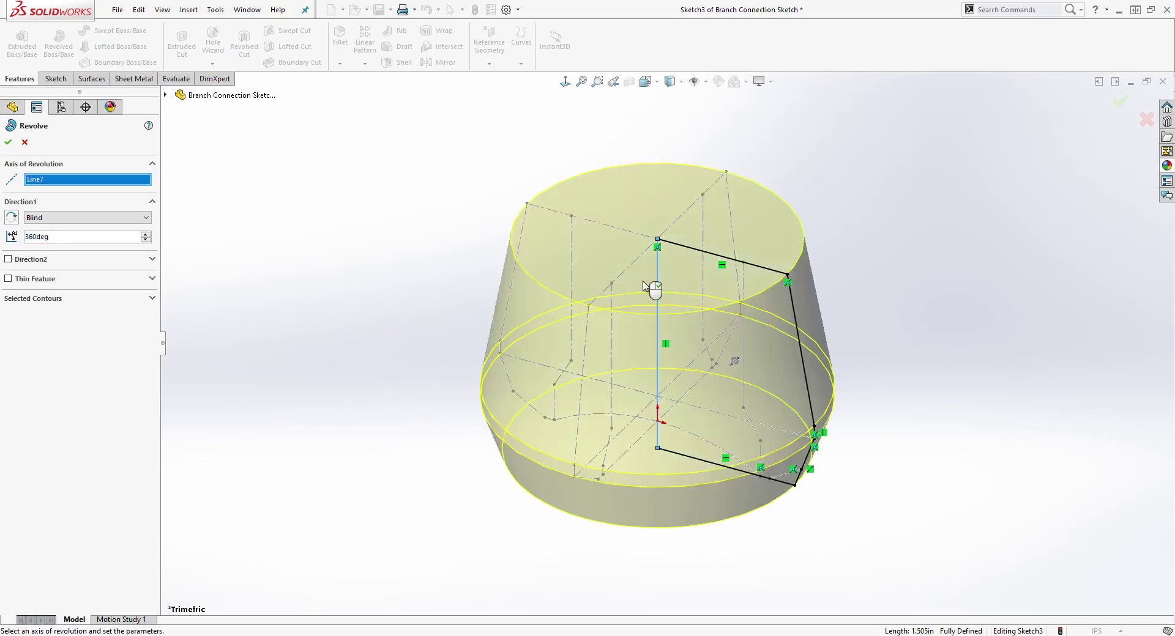
double_click(69, 238)
text(180)
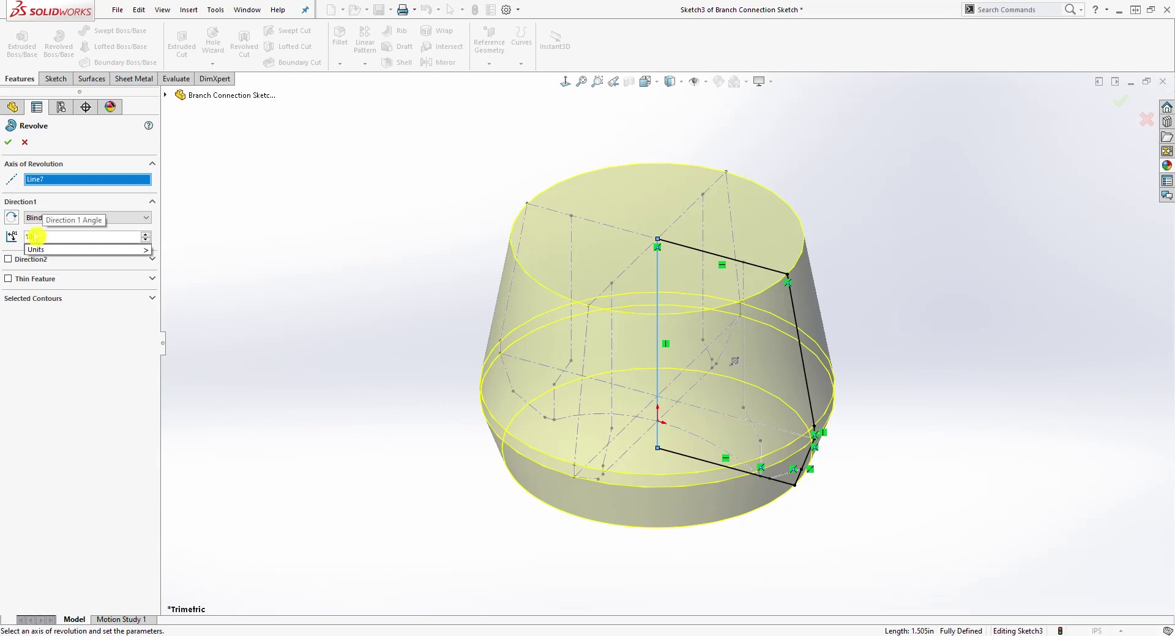
key(Return)
click(9, 143)
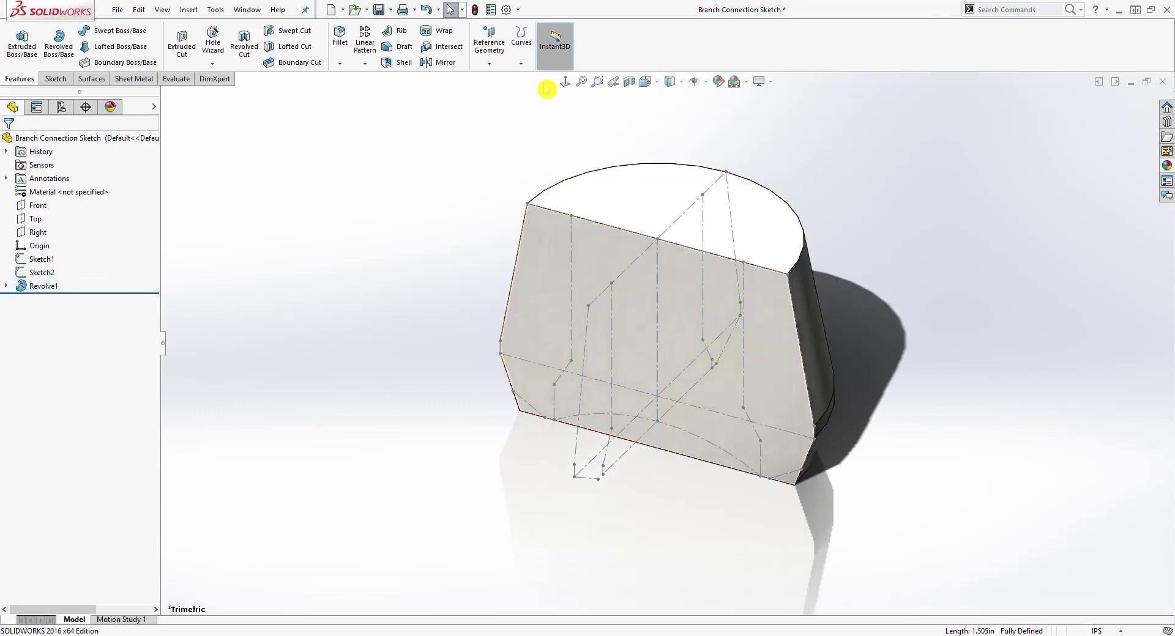
Compare the revolved half with the layout sketches in the front and right views.
click(564, 82)
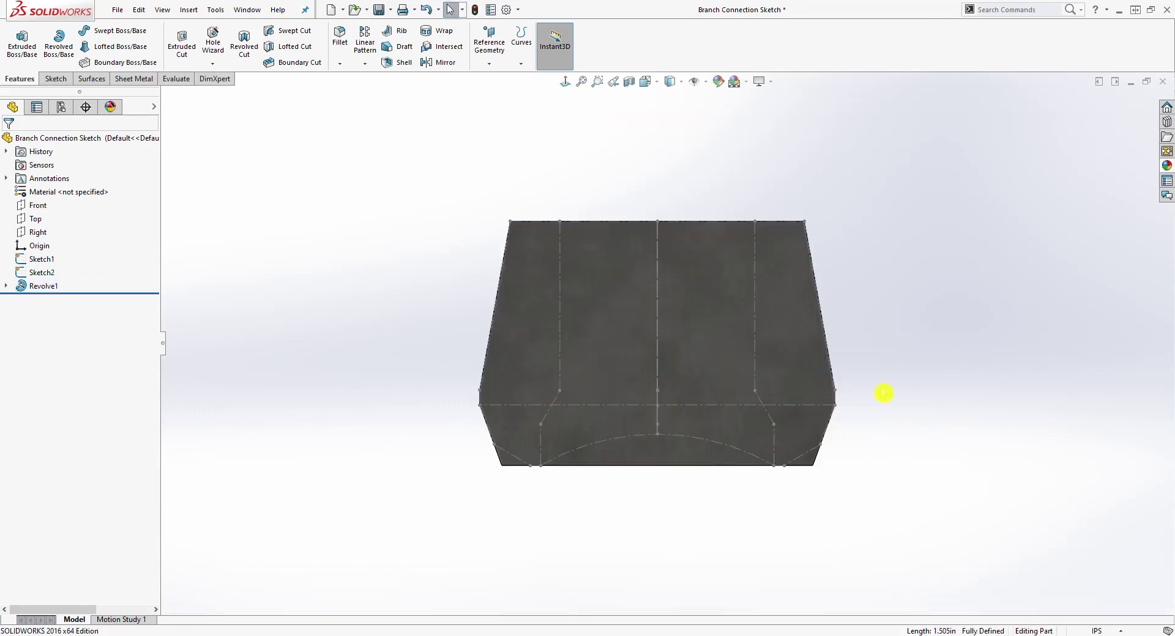
scroll(883, 393, down, 3)
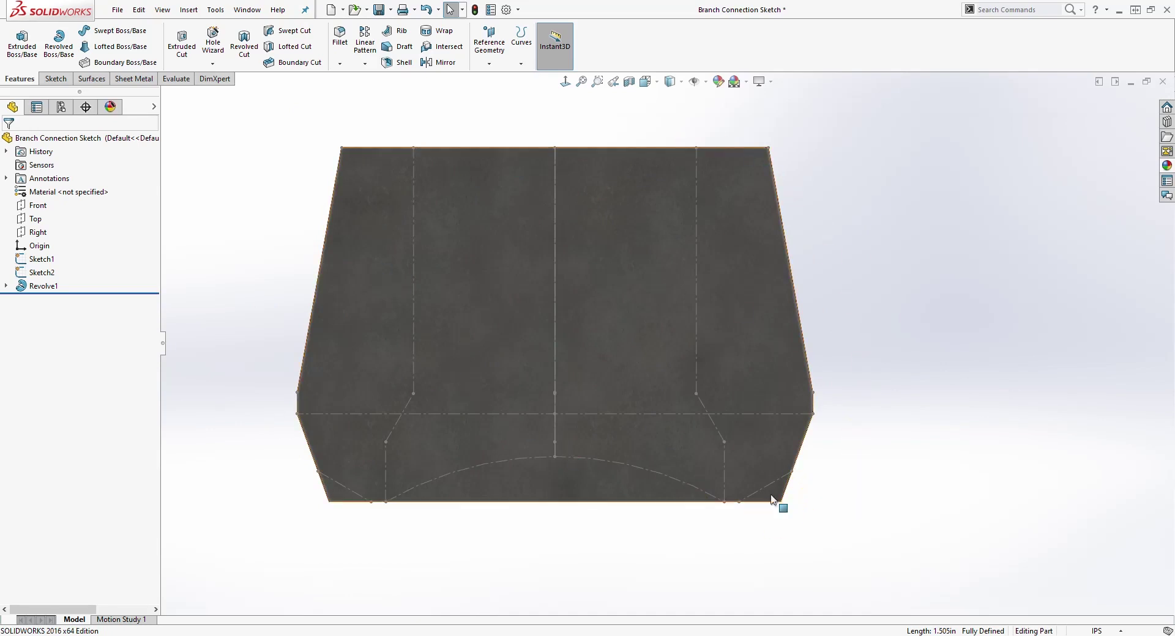
click(647, 82)
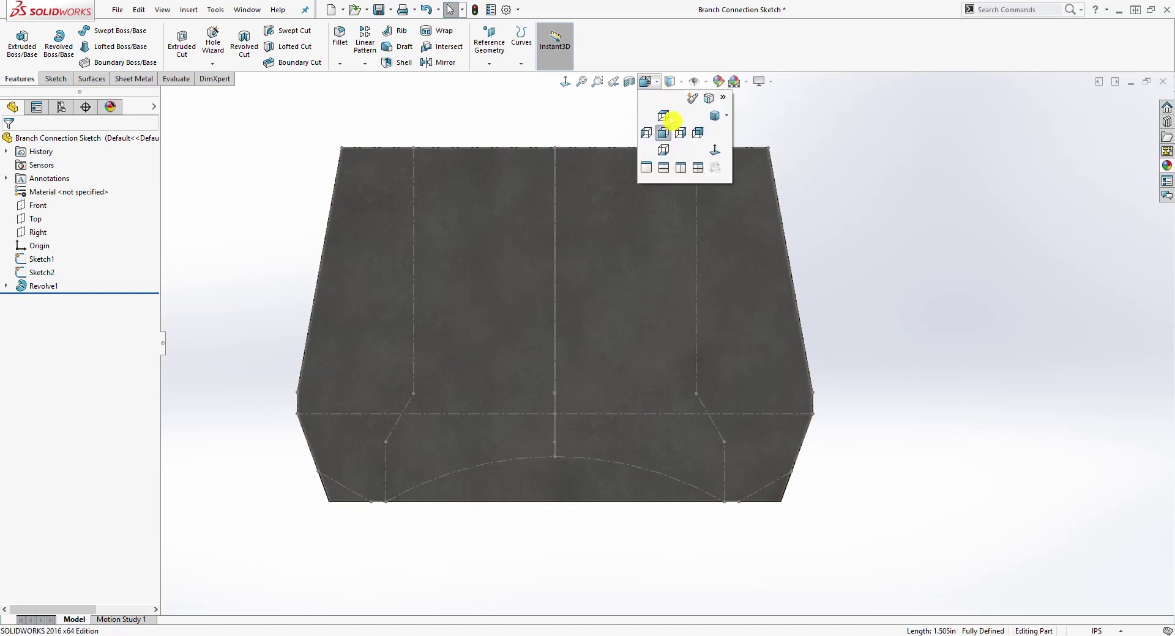
click(685, 134)
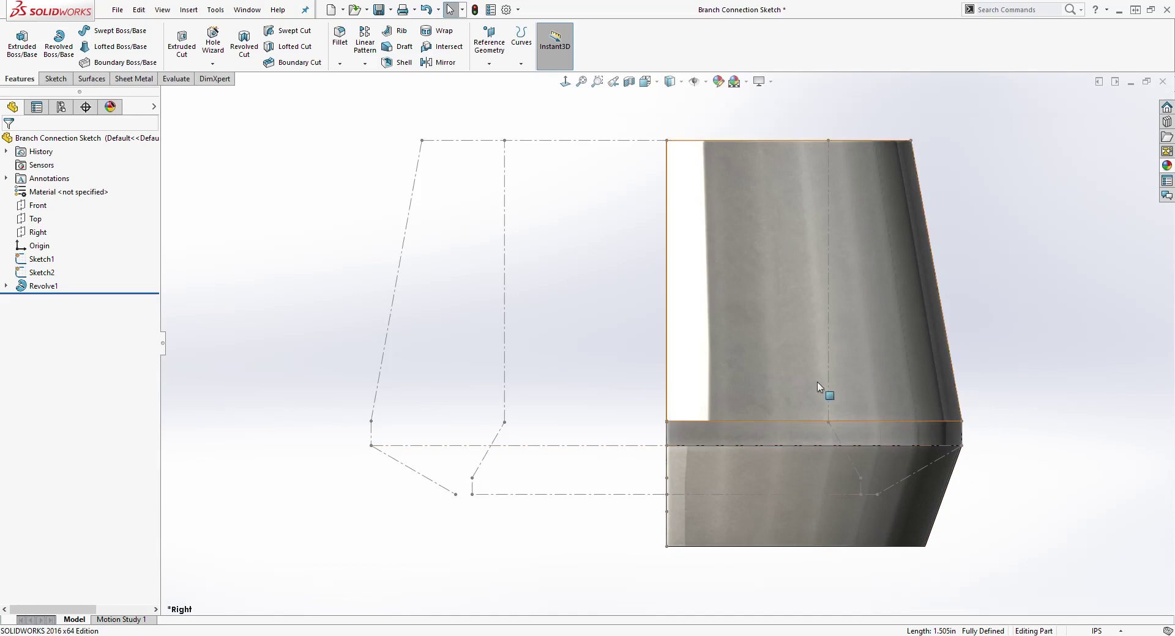
click(795, 555)
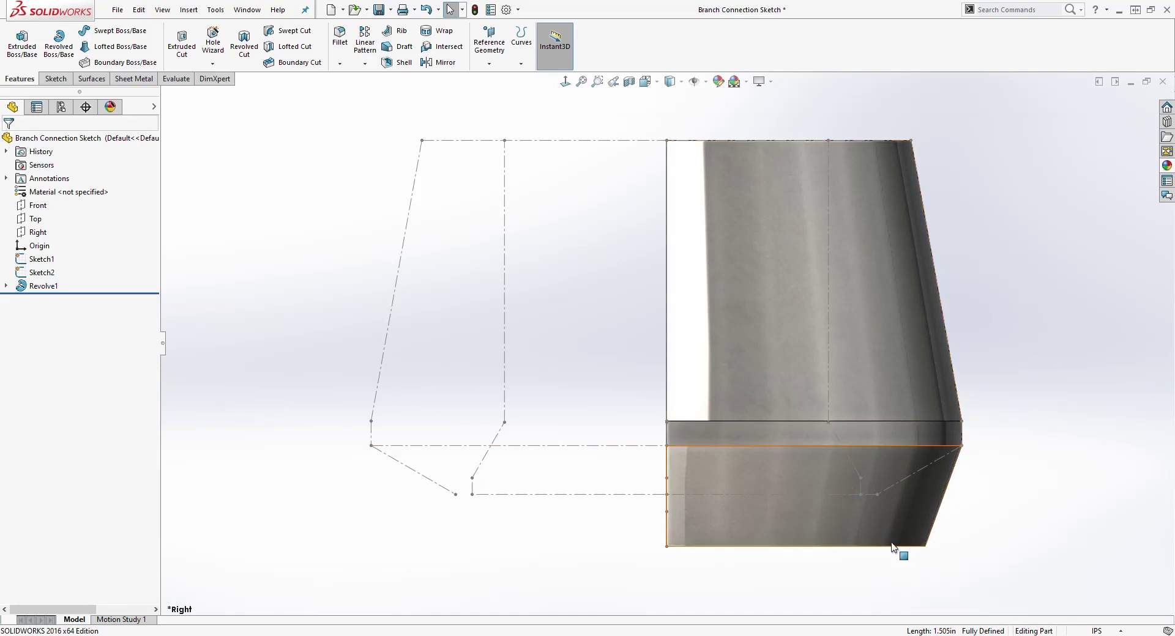
click(762, 126)
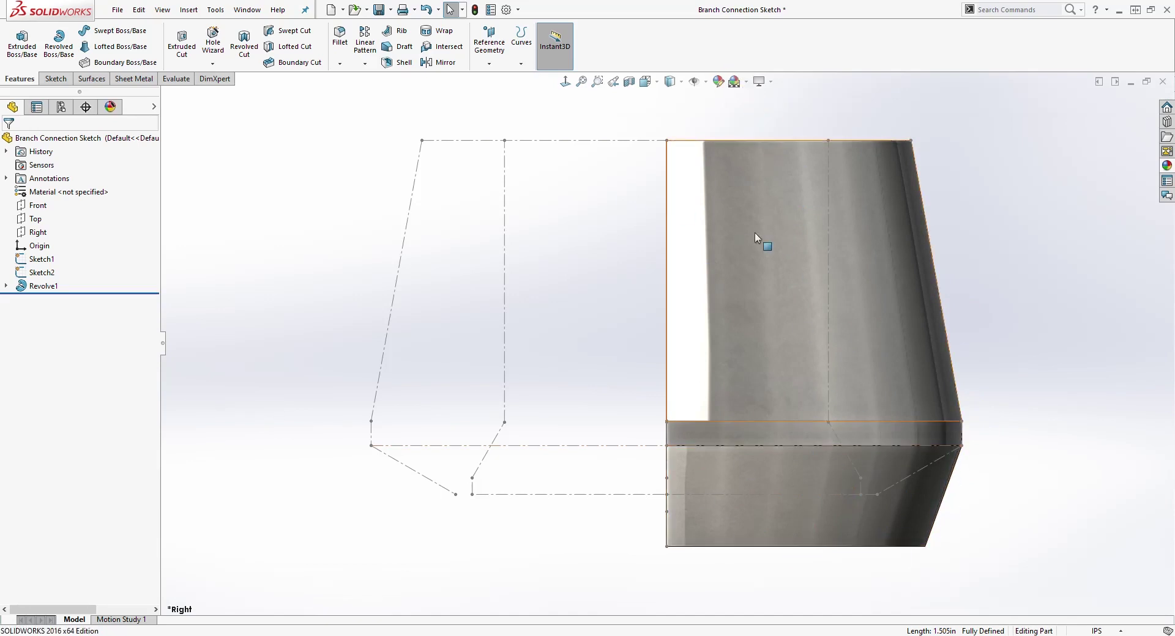
middle_drag(725, 248, 801, 253)
click(566, 82)
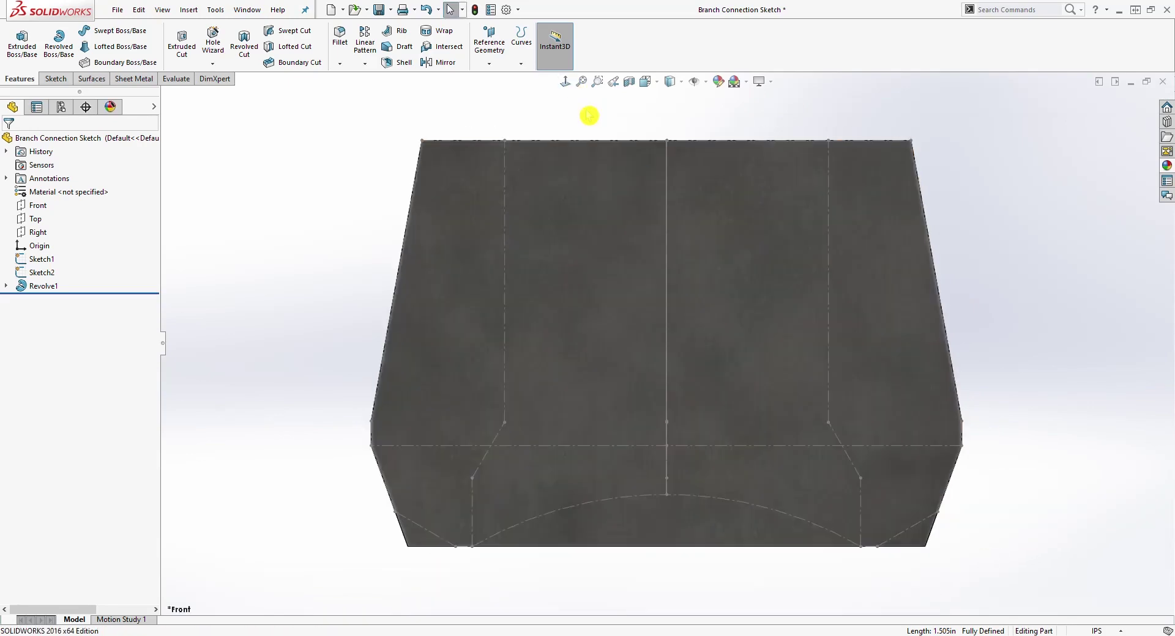
click(646, 81)
click(669, 131)
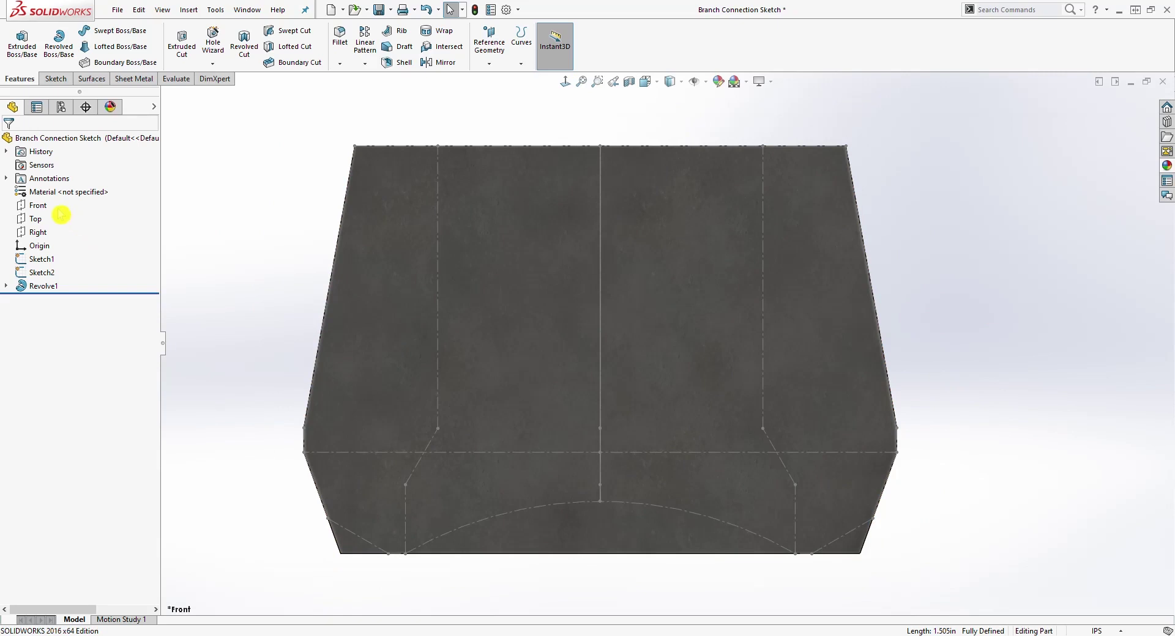
On the Front plane, sketch a three-point arc of about 1.32 in radius between the layout endpoints on the two lower sloped edges.
click(38, 206)
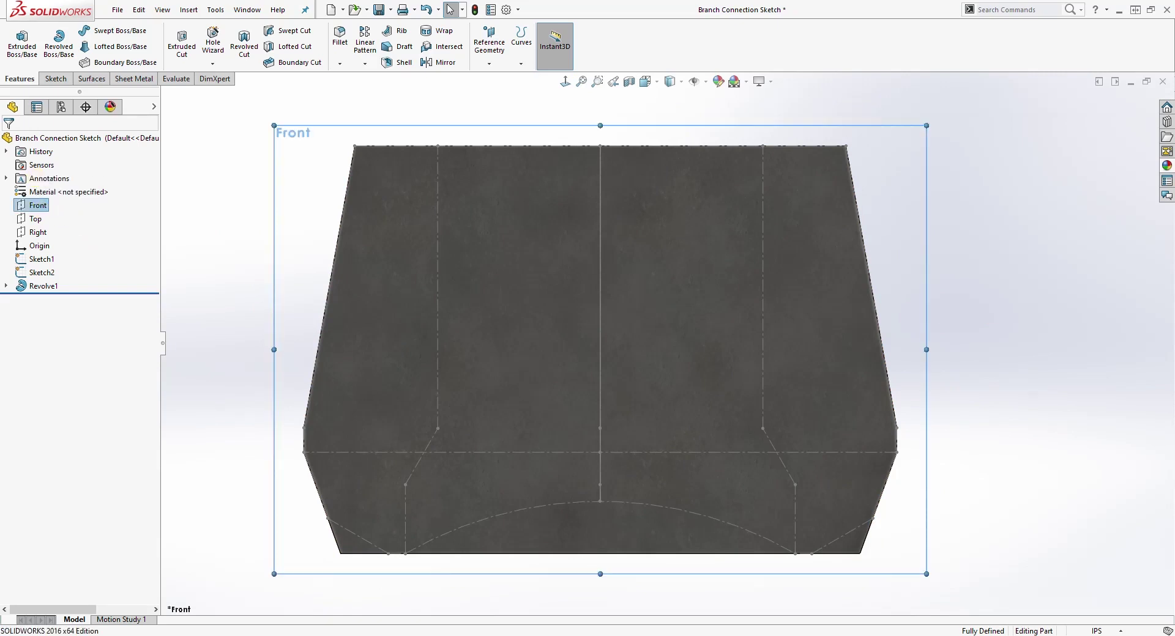
click(56, 78)
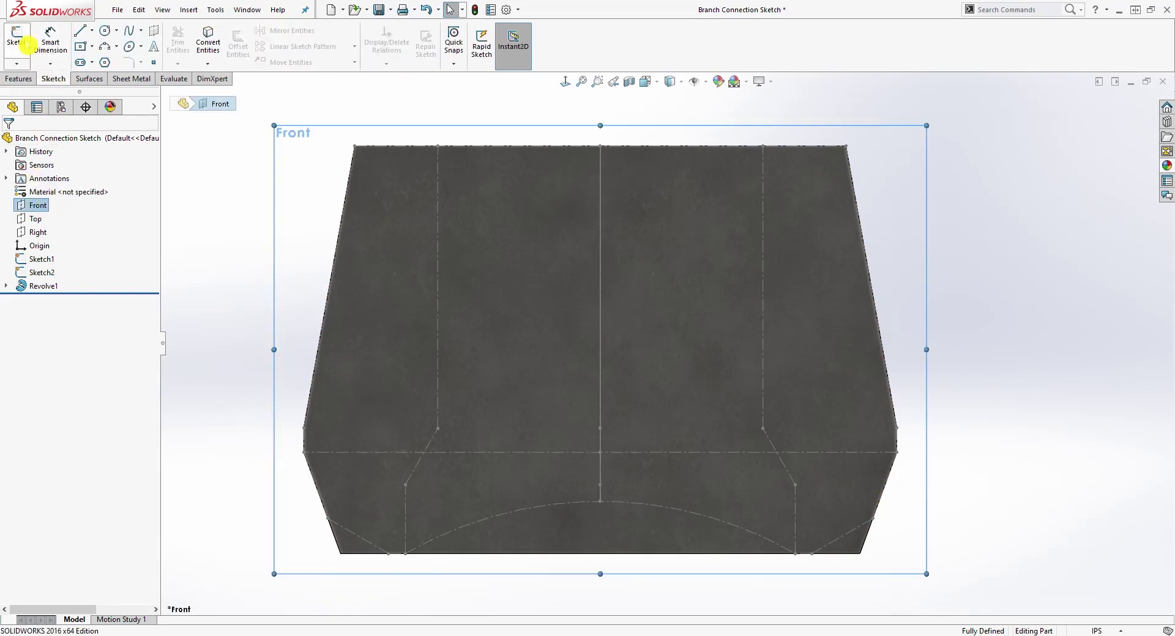
click(18, 33)
scroll(1033, 391, up, 2)
scroll(1034, 392, down, 1)
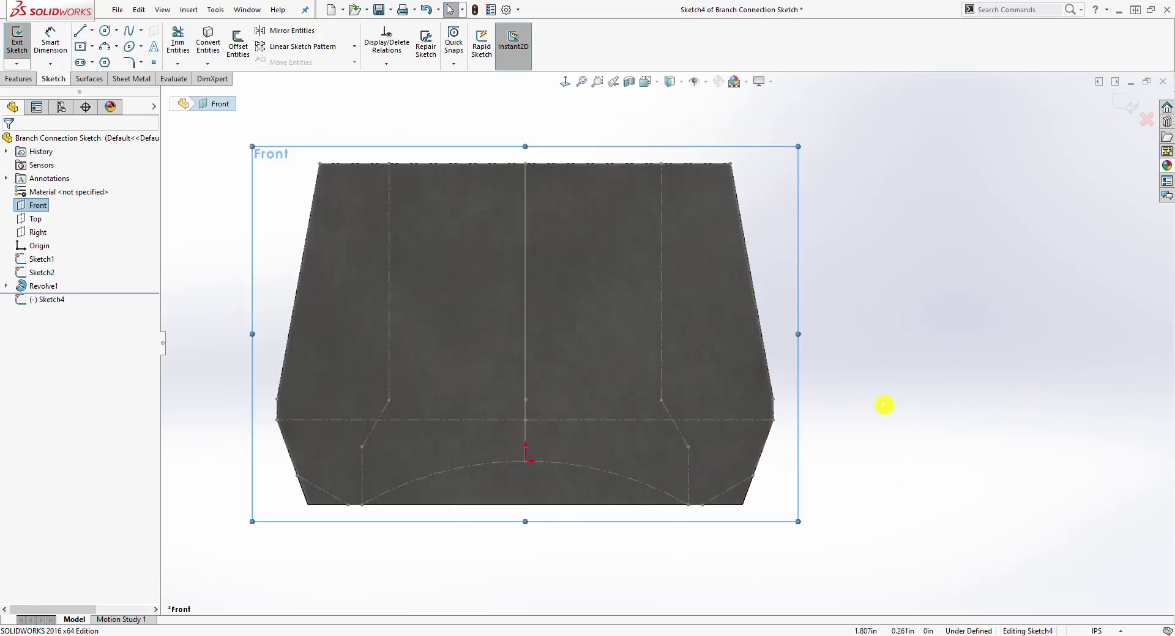
click(876, 421)
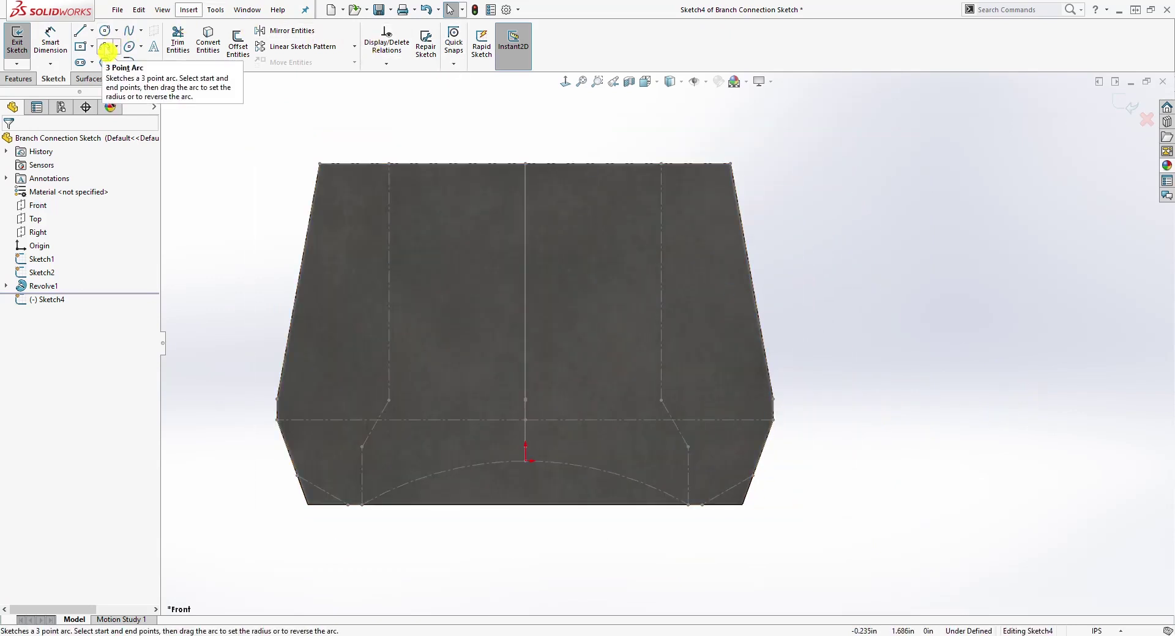
click(105, 47)
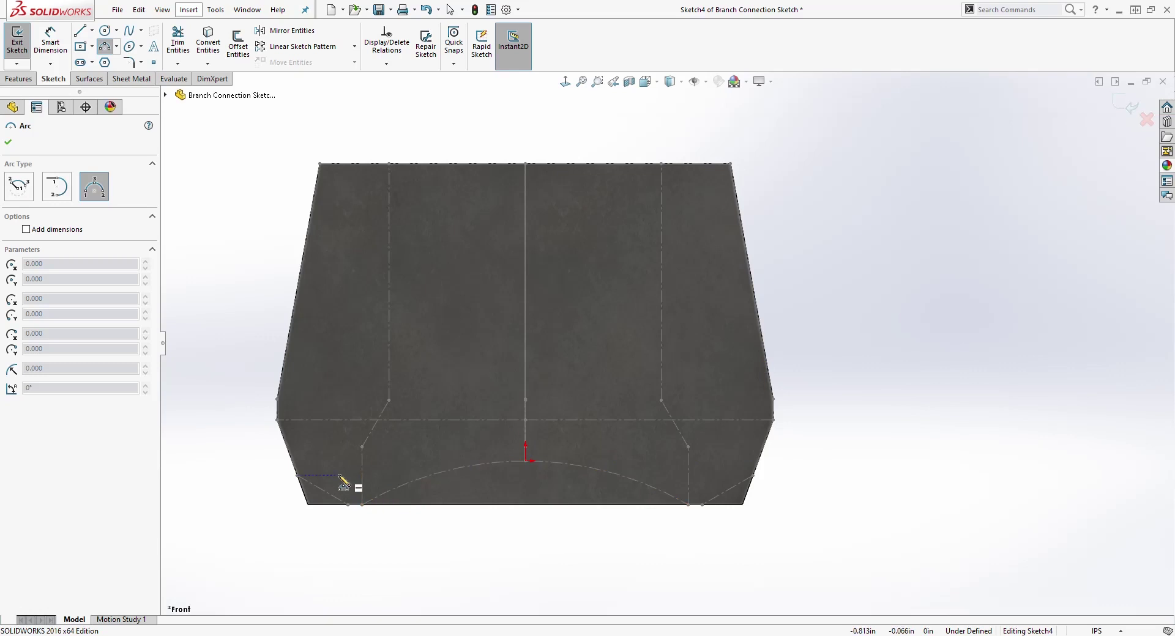
click(298, 476)
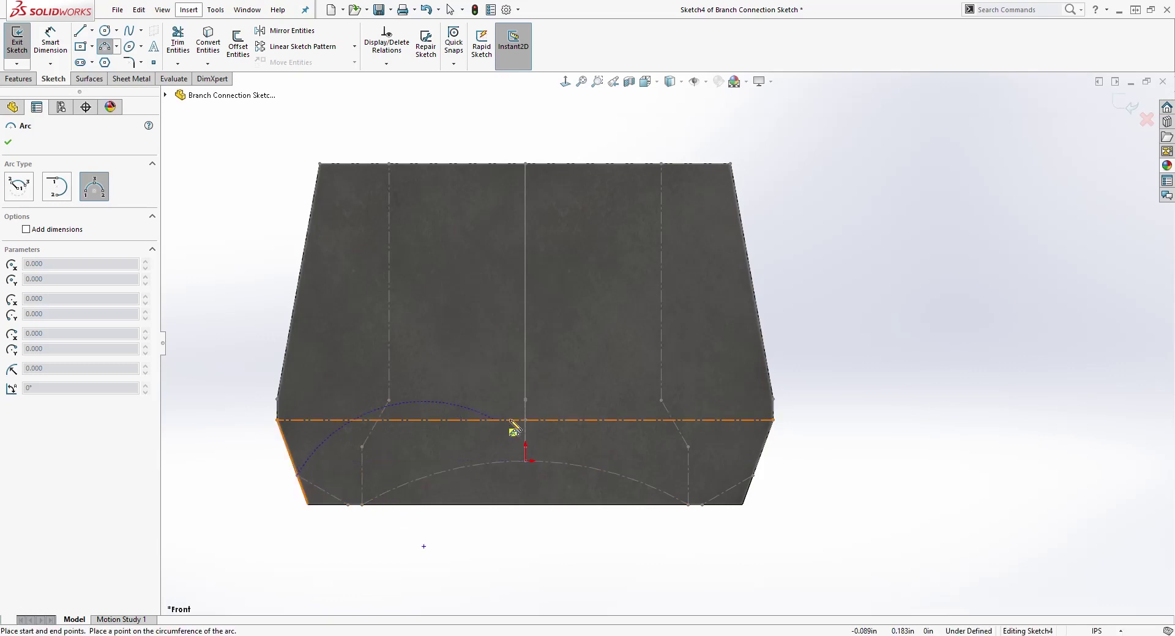
click(752, 476)
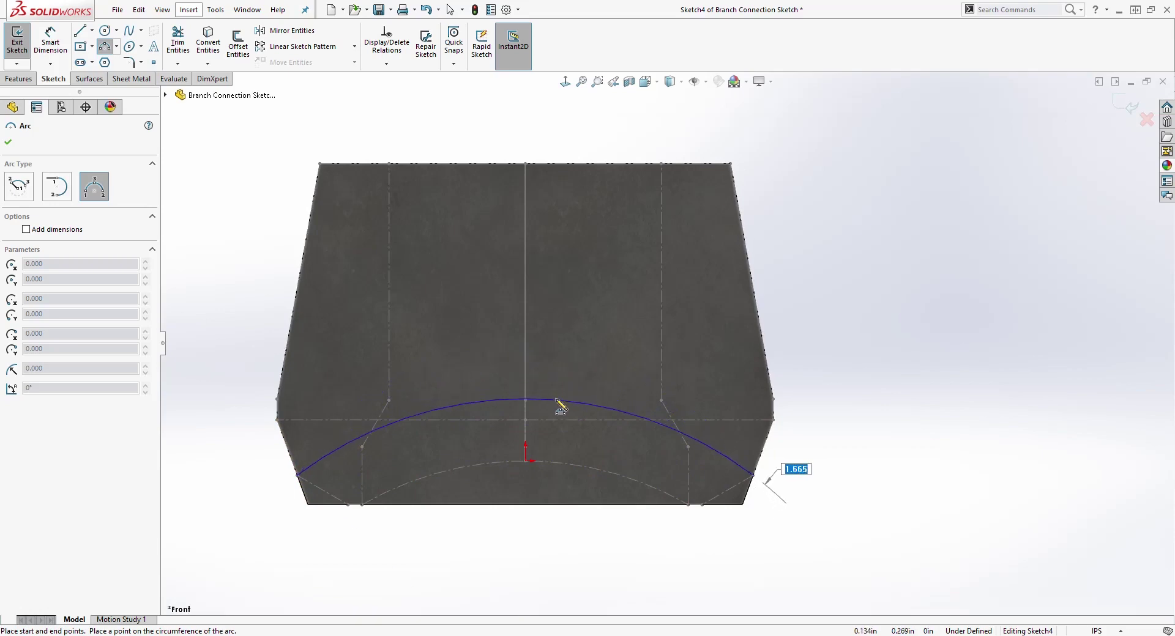
click(552, 372)
key(Escape)
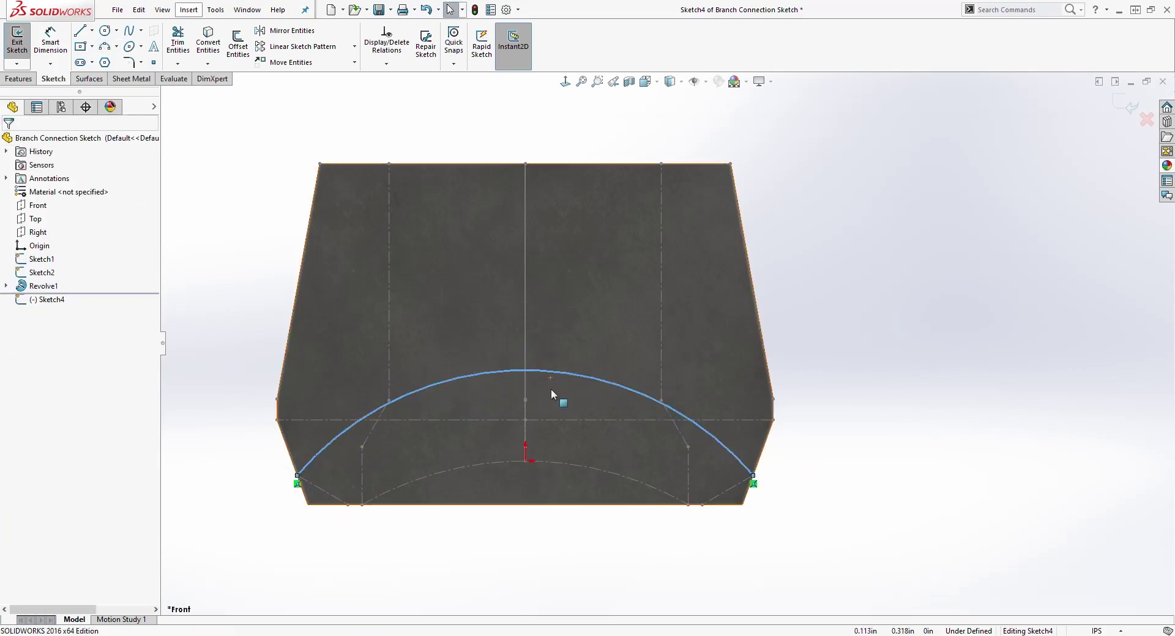
key(Escape)
Make the arc coincident with the outer lower corner point of the right-plane layout sketch and finish the sketch.
mouse_move(857, 419)
middle_down()
mouse_move(776, 413)
mouse_move(768, 433)
mouse_move(695, 393)
middle_up()
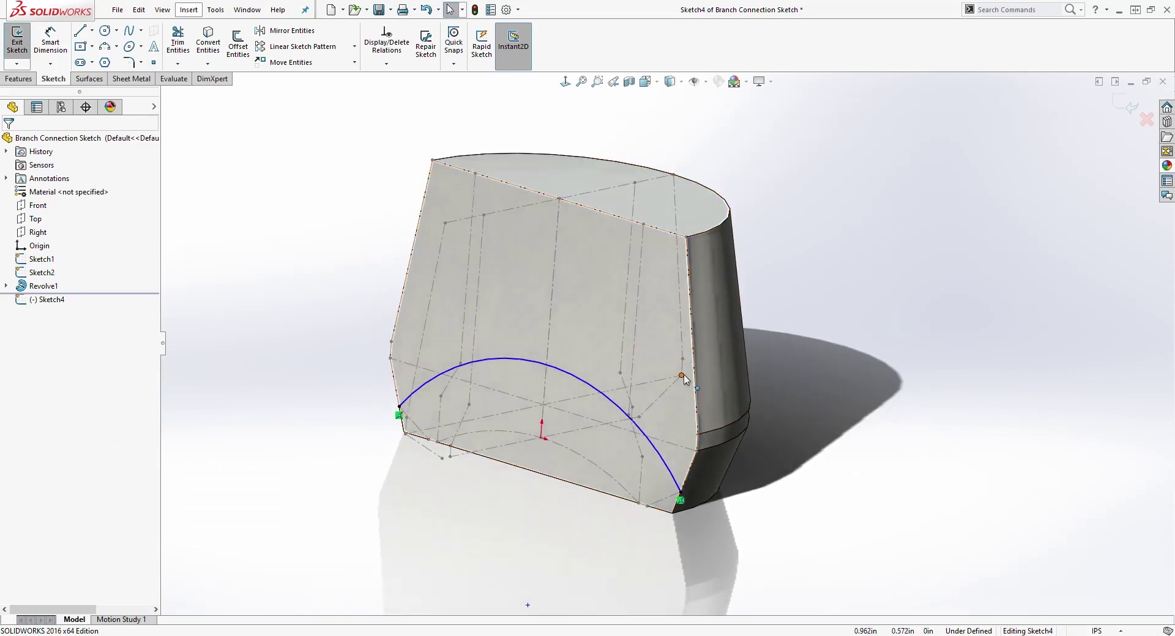
click(524, 361)
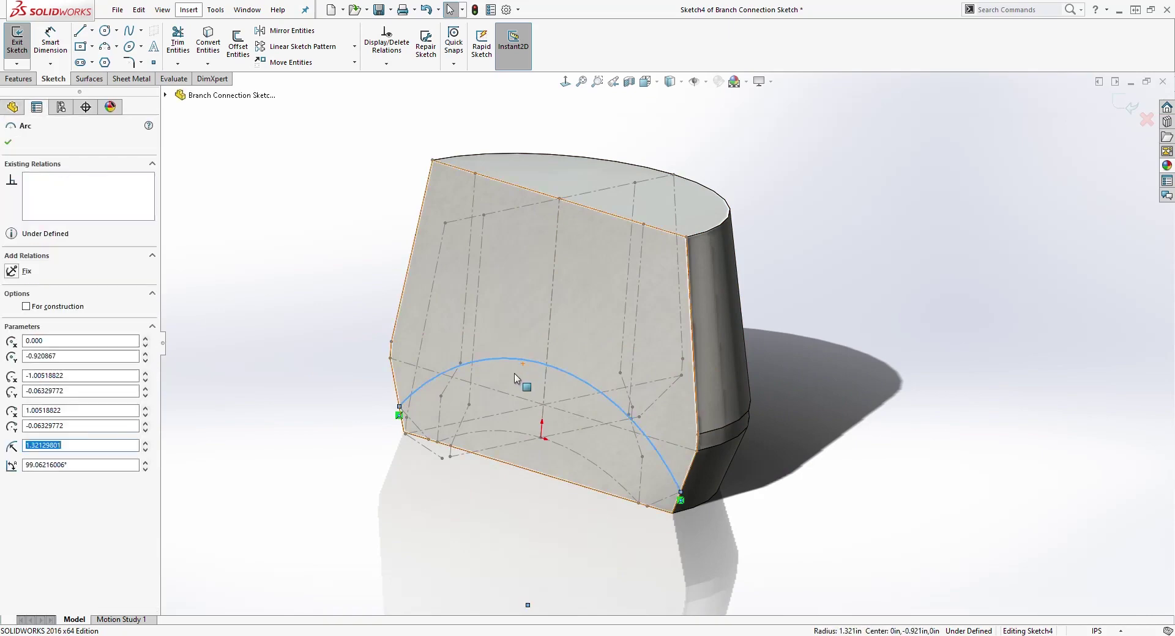
mouse_move(850, 414)
middle_down()
mouse_move(734, 353)
mouse_move(810, 427)
mouse_move(777, 423)
middle_up()
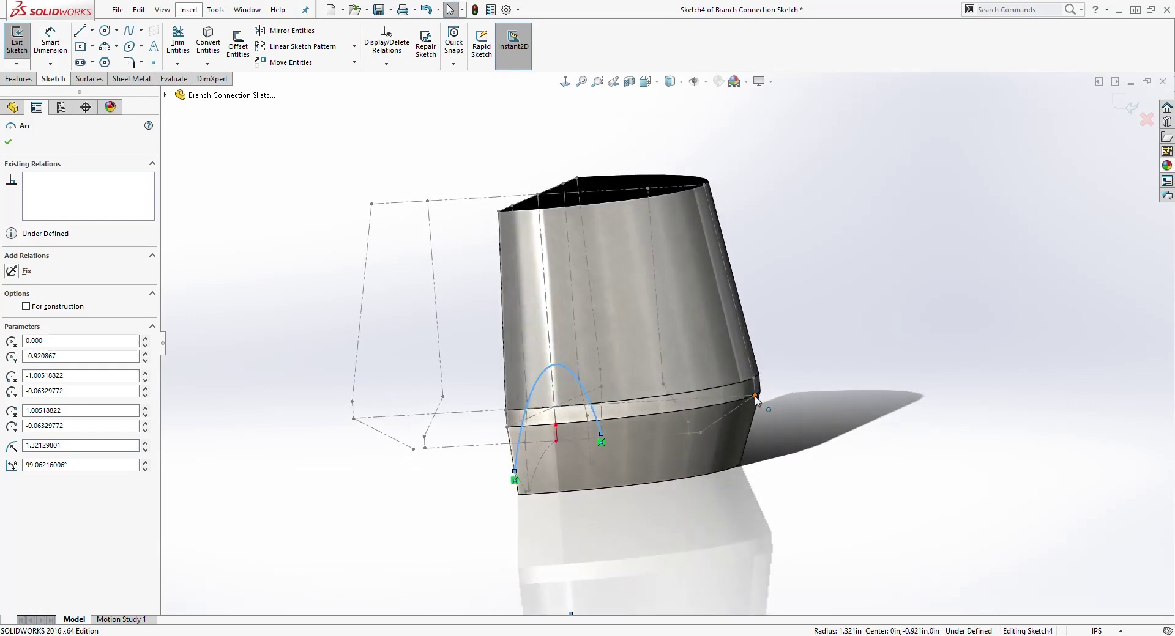
click(756, 402)
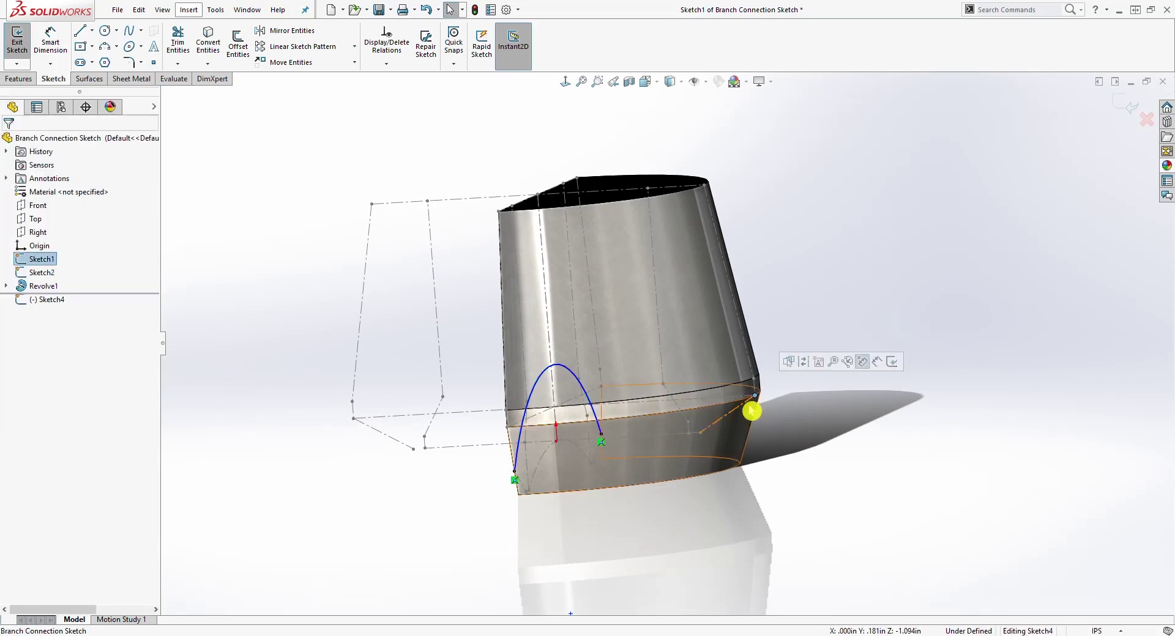
ctrl+click(546, 375)
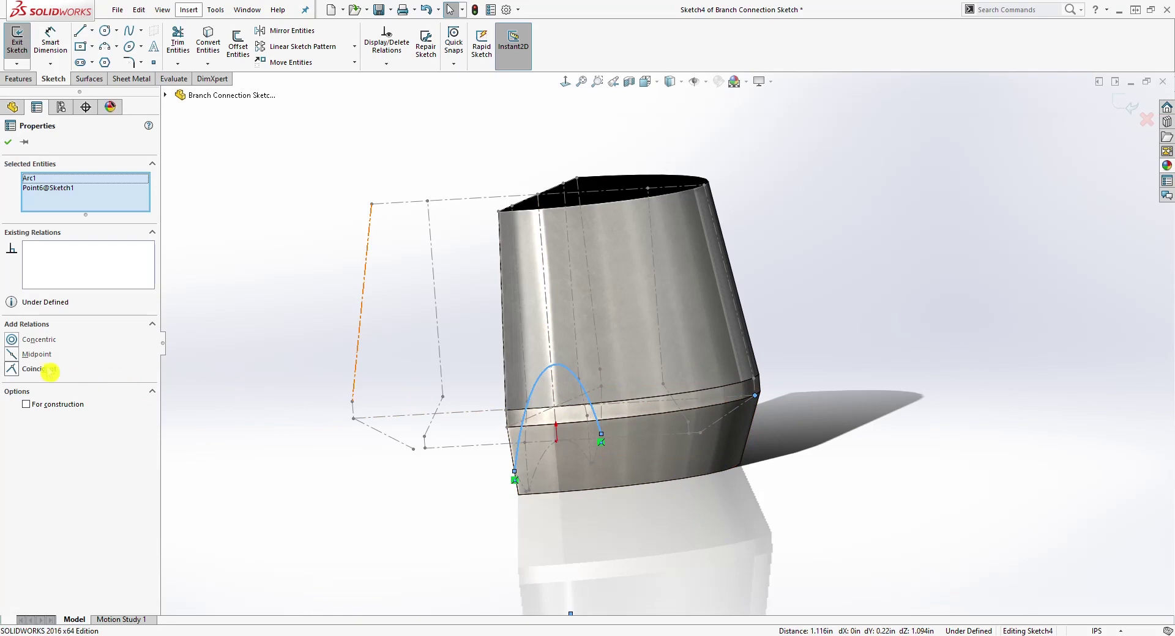
click(11, 370)
middle_drag(575, 390, 668, 408)
key(Escape)
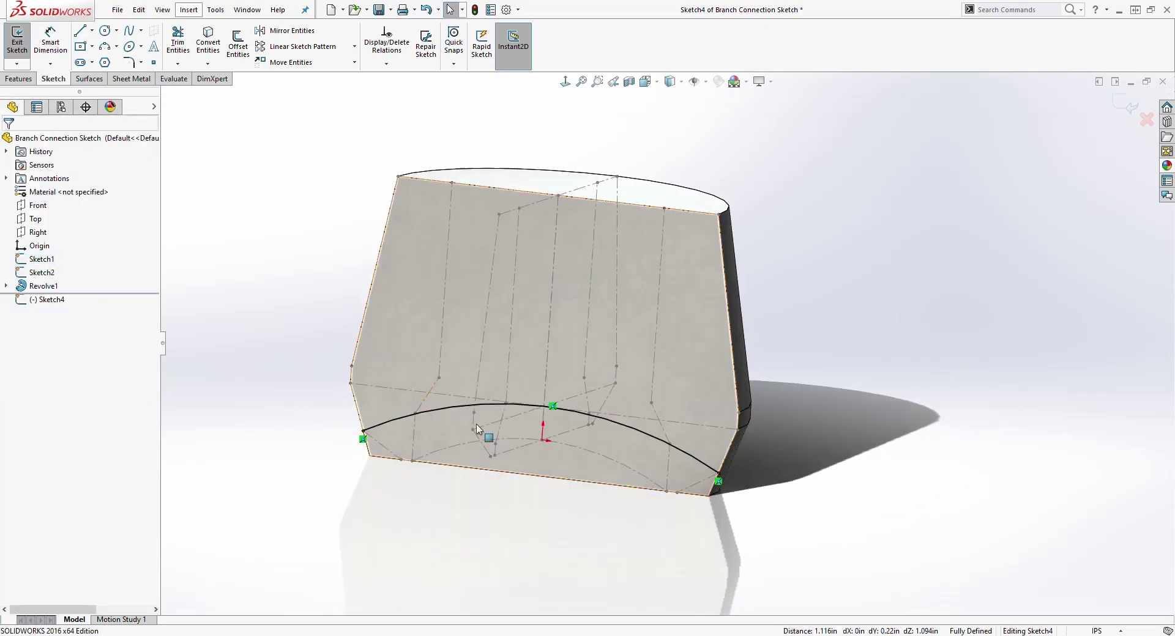
click(565, 81)
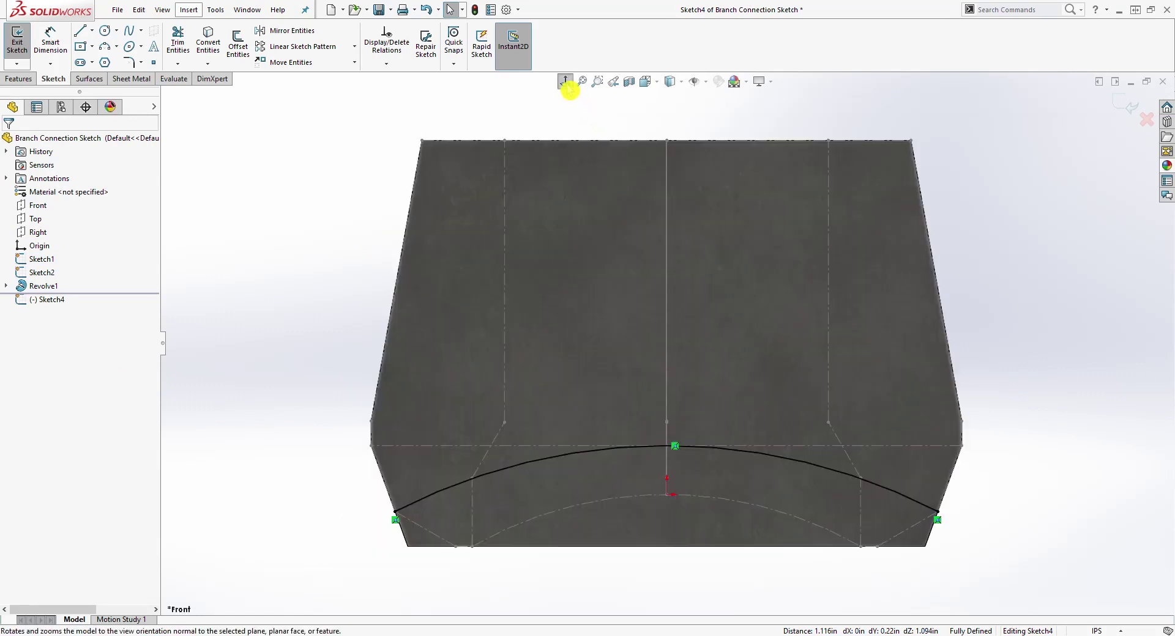
click(1121, 99)
Project the arc sketch onto the lower tapered face of the revolved half as a Projected Curve with reversed projection.
scroll(1064, 443, up, 2)
scroll(1064, 444, down, 2)
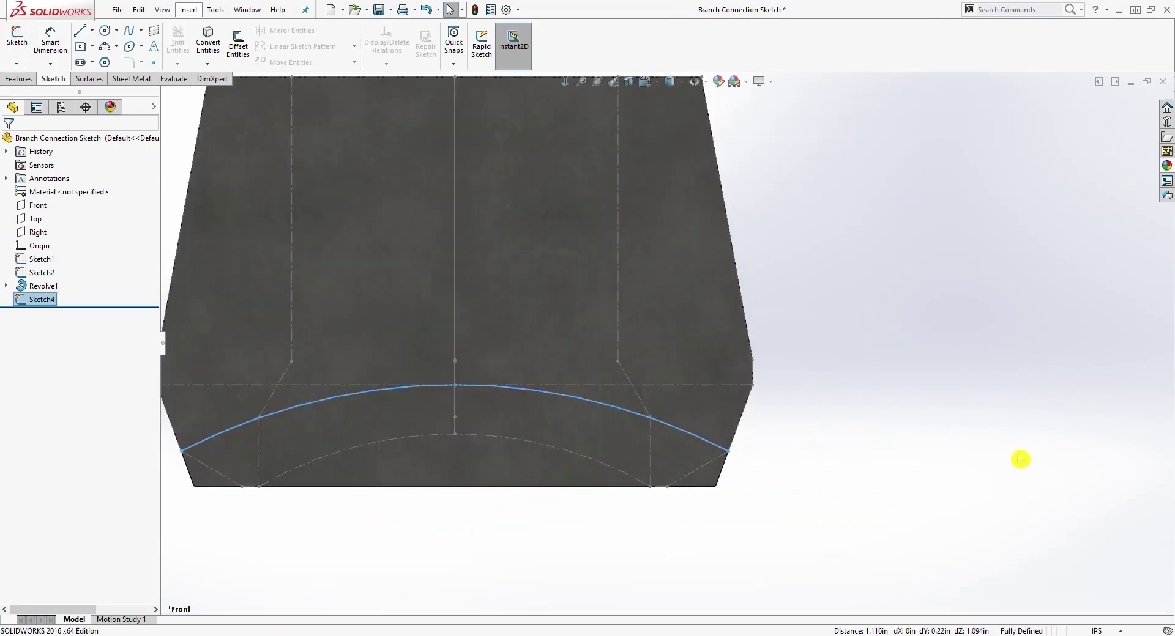
scroll(953, 449, up, 1)
middle_drag(933, 432, 886, 448)
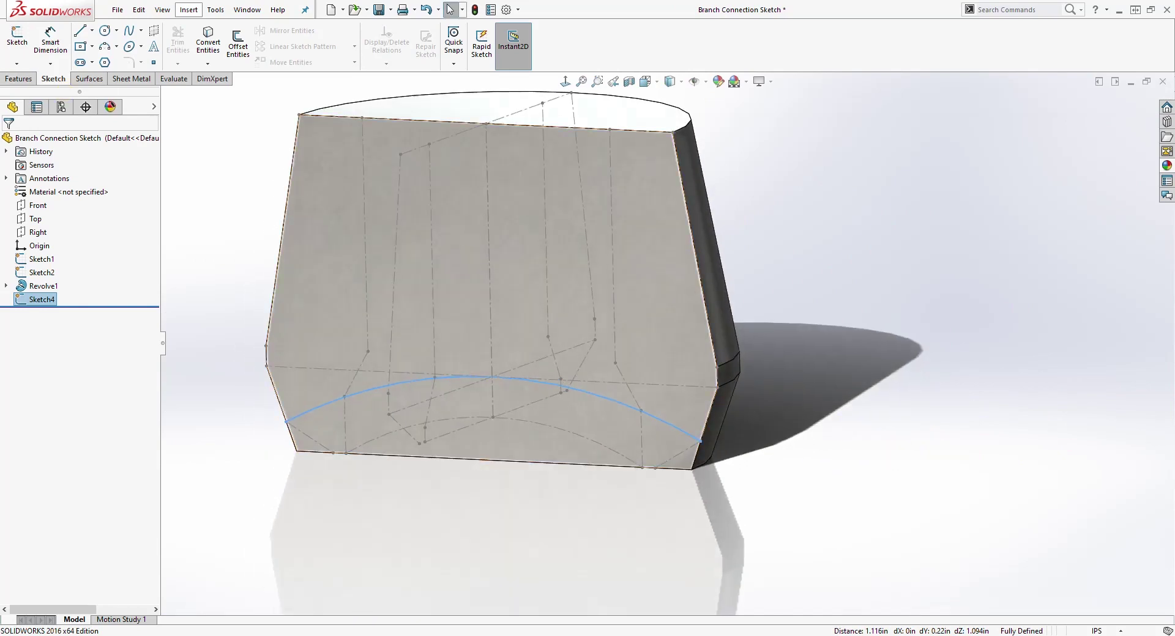
click(20, 87)
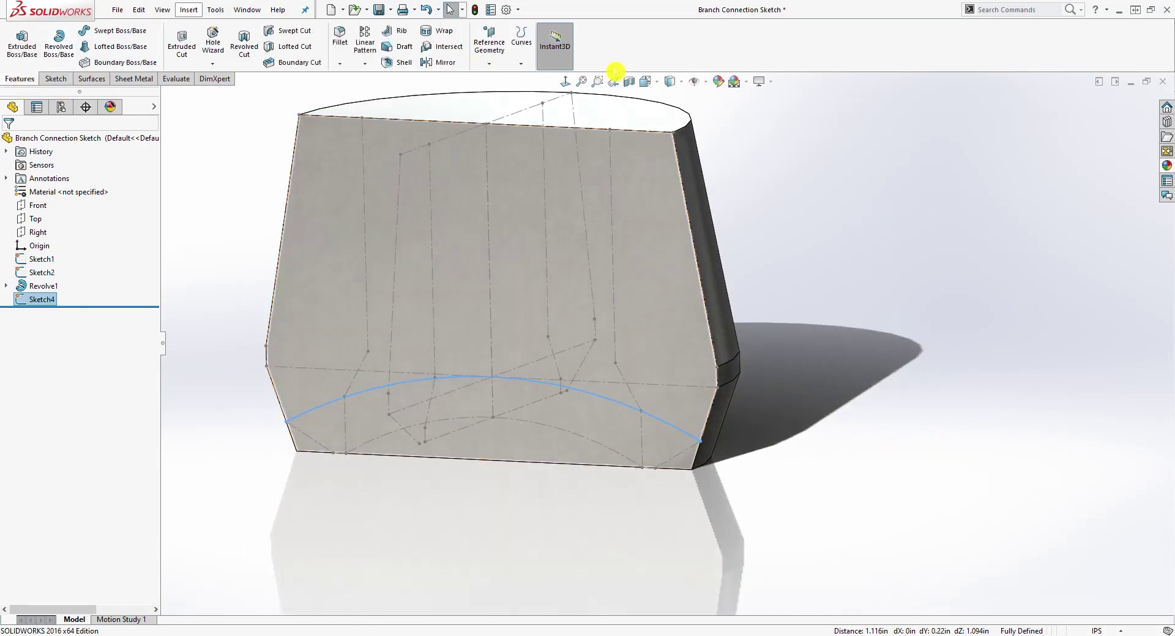
click(523, 53)
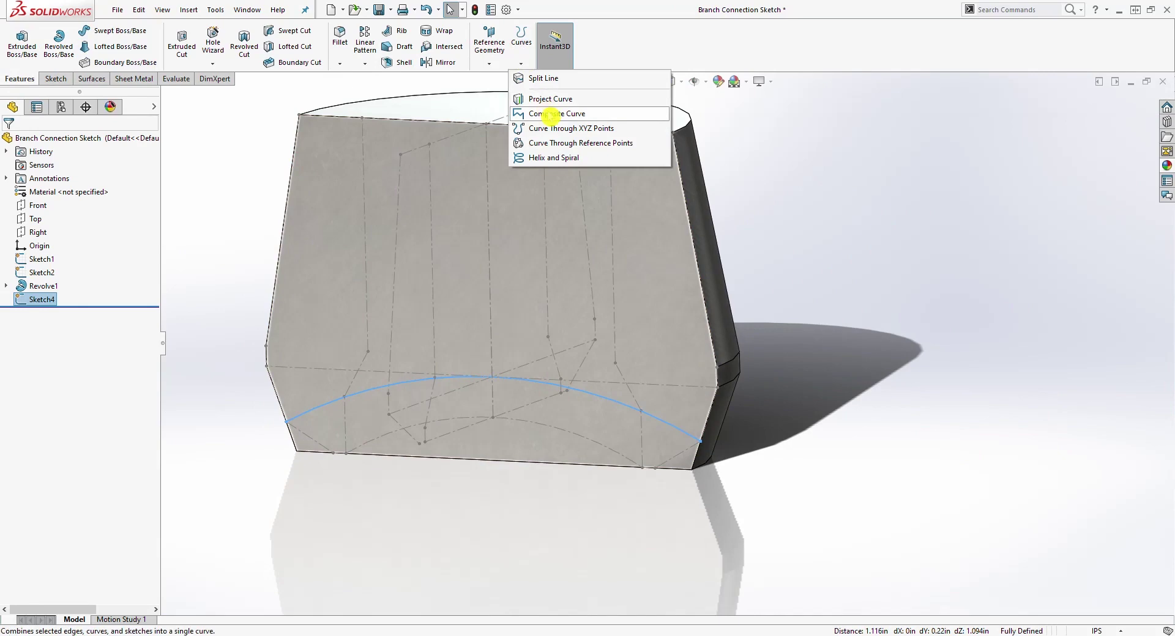
click(554, 104)
middle_drag(857, 269, 794, 286)
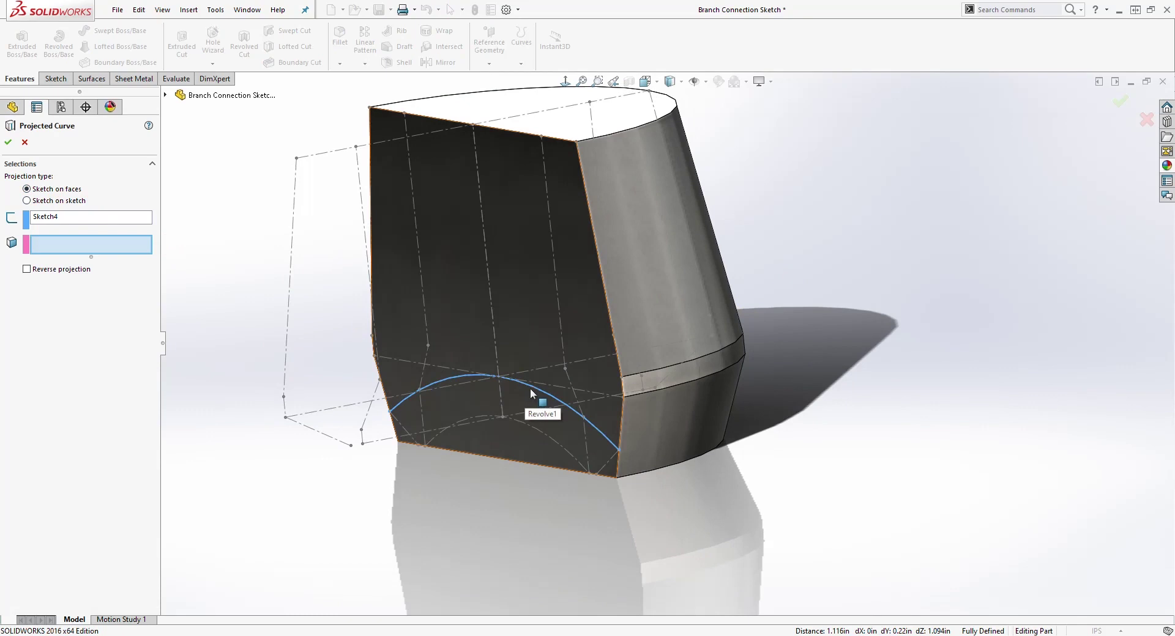
click(724, 401)
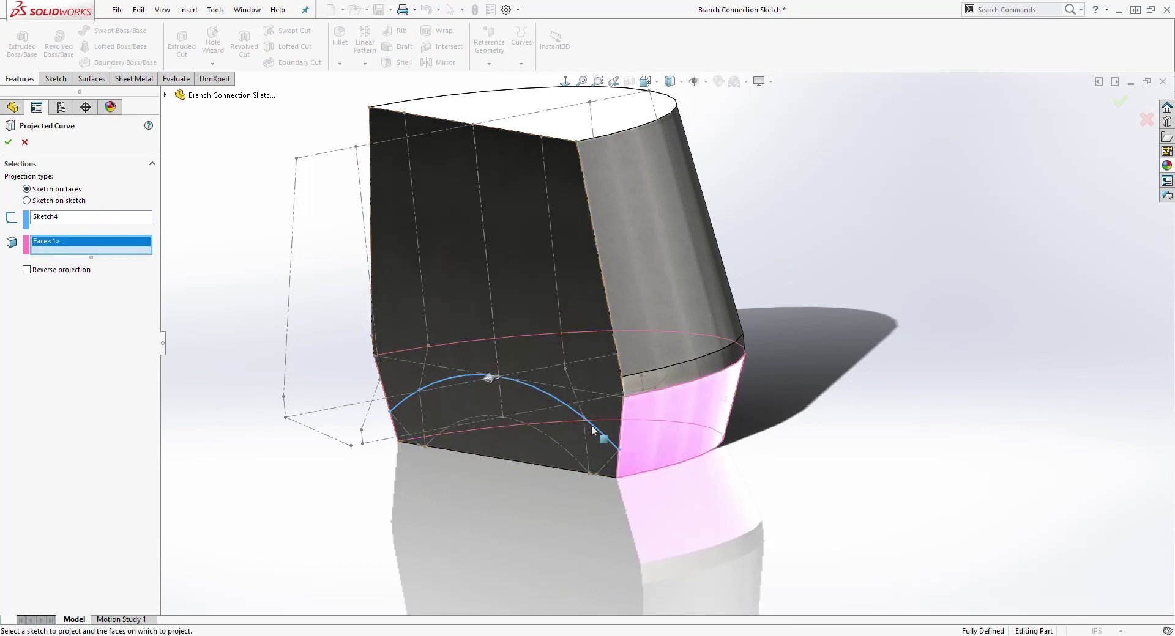
click(27, 272)
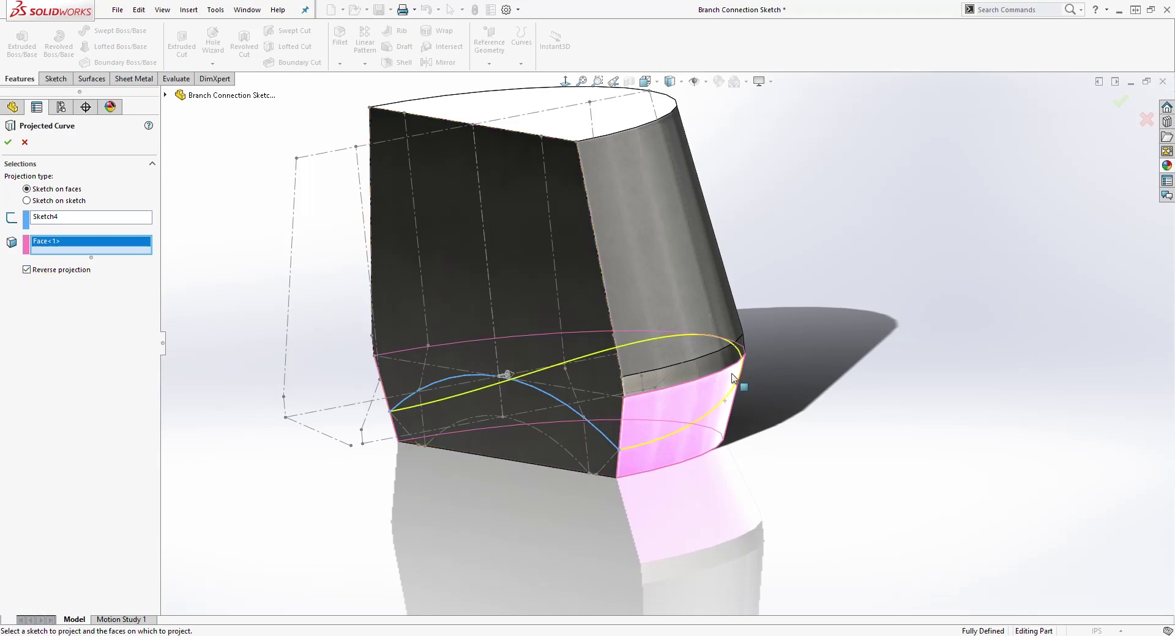
mouse_move(750, 372)
middle_down()
mouse_move(718, 328)
mouse_move(742, 357)
middle_up()
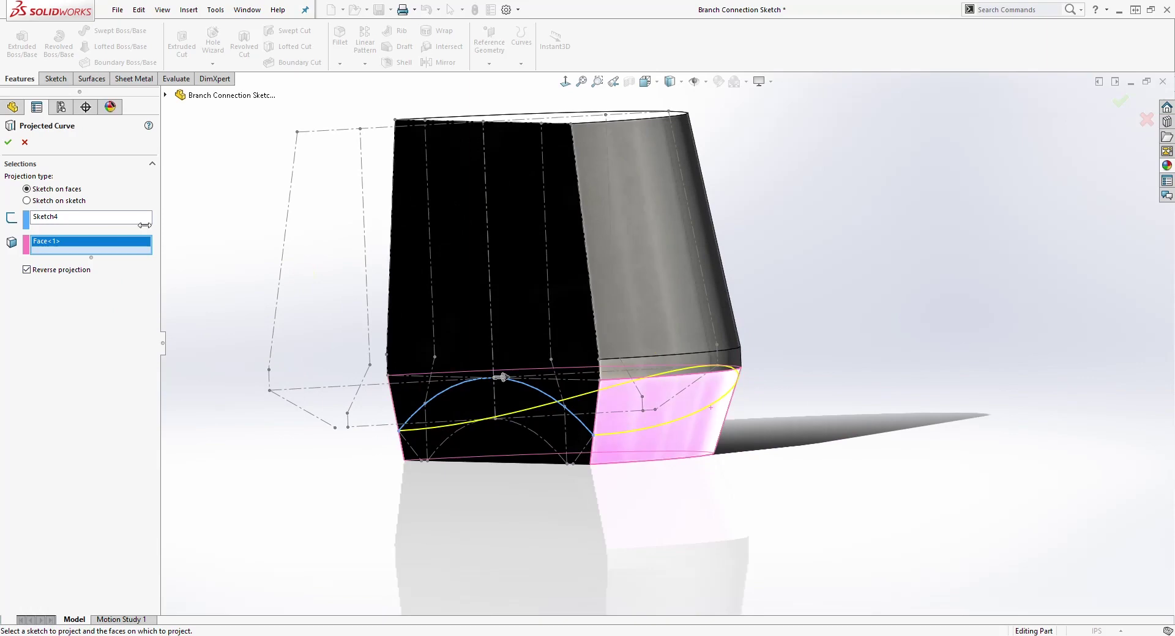
key(Return)
Create a reference plane offset 0.5 in below the flat bottom face of the revolved half.
middle_drag(792, 398, 765, 422)
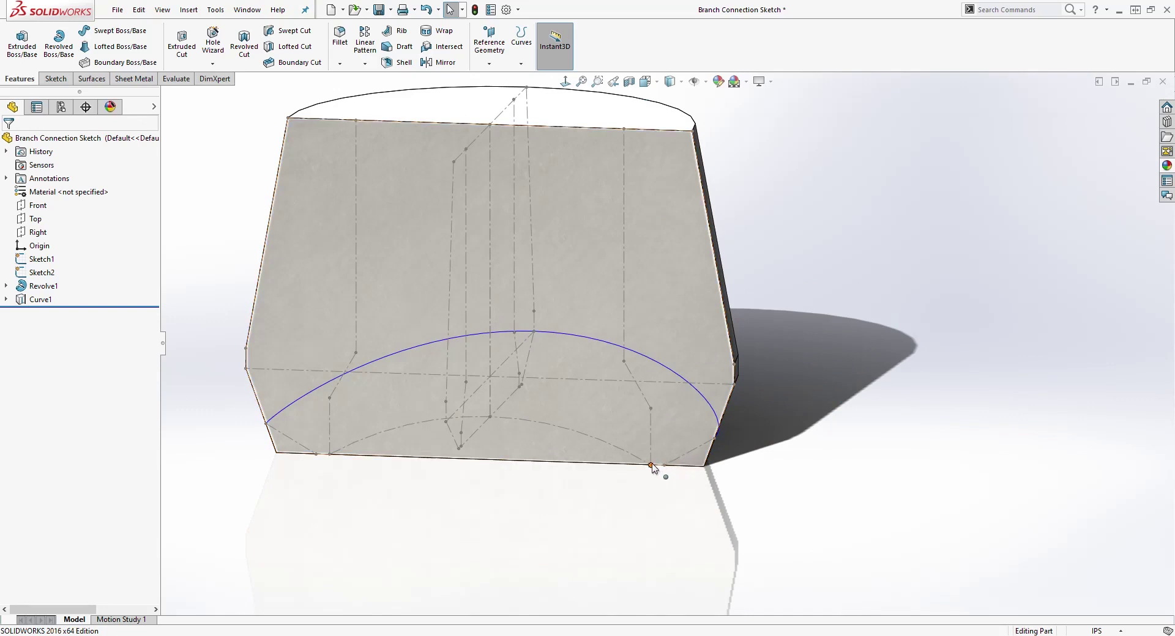
scroll(666, 303, up, 2)
click(565, 82)
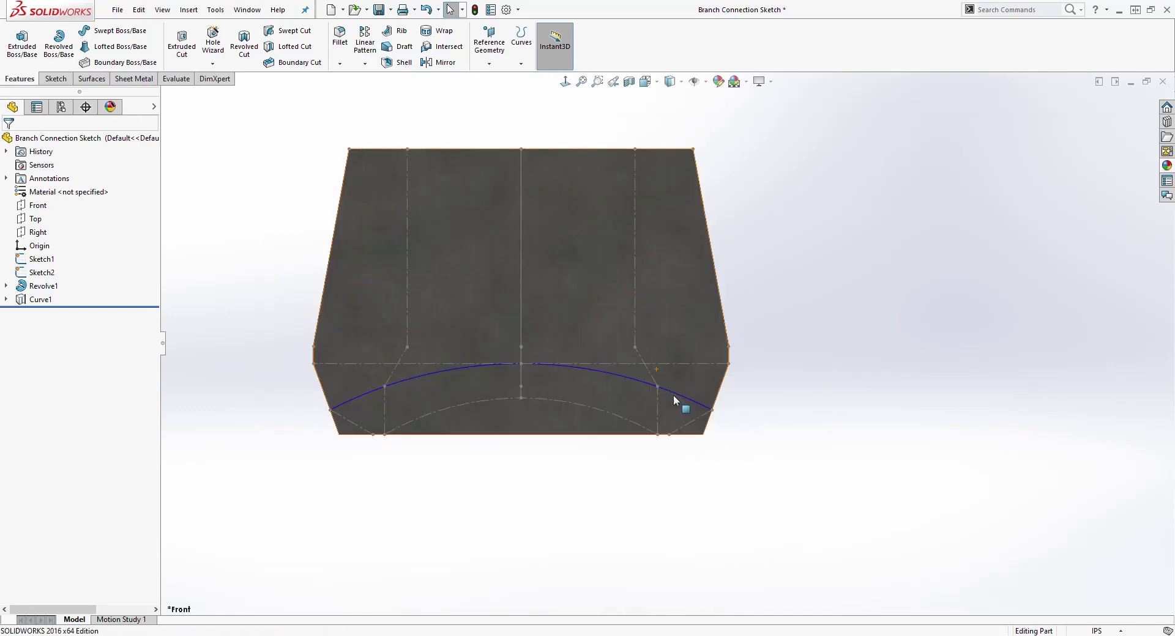
mouse_move(594, 302)
middle_down()
mouse_move(569, 162)
mouse_move(580, 241)
mouse_move(569, 280)
mouse_move(595, 231)
mouse_move(498, 343)
middle_up()
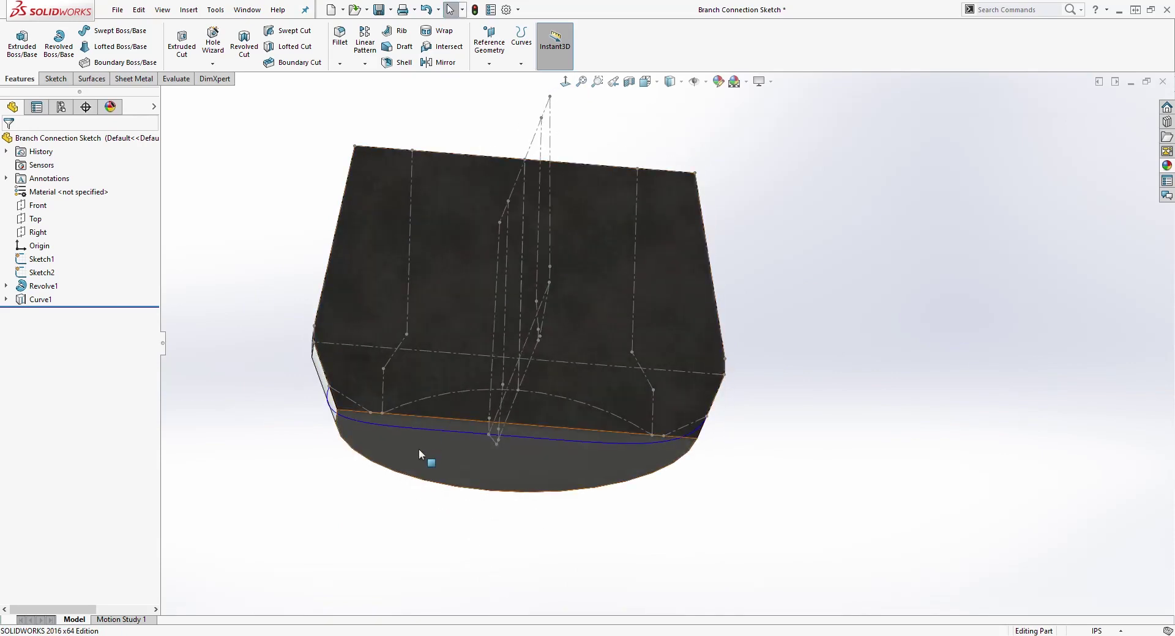
click(426, 466)
click(538, 420)
click(490, 65)
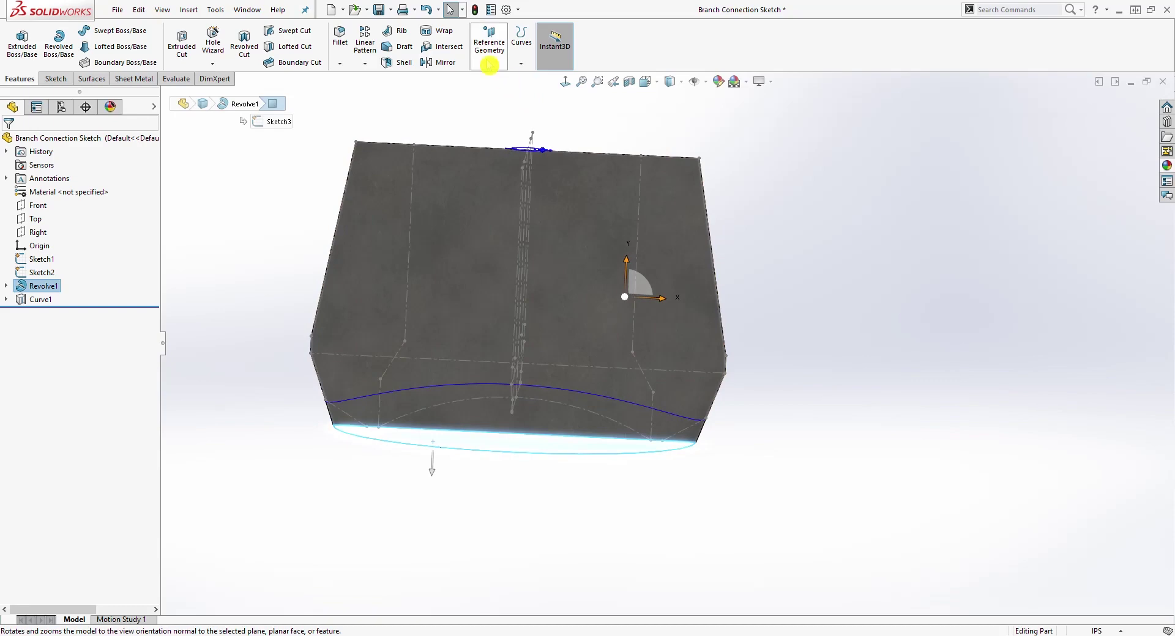
click(490, 44)
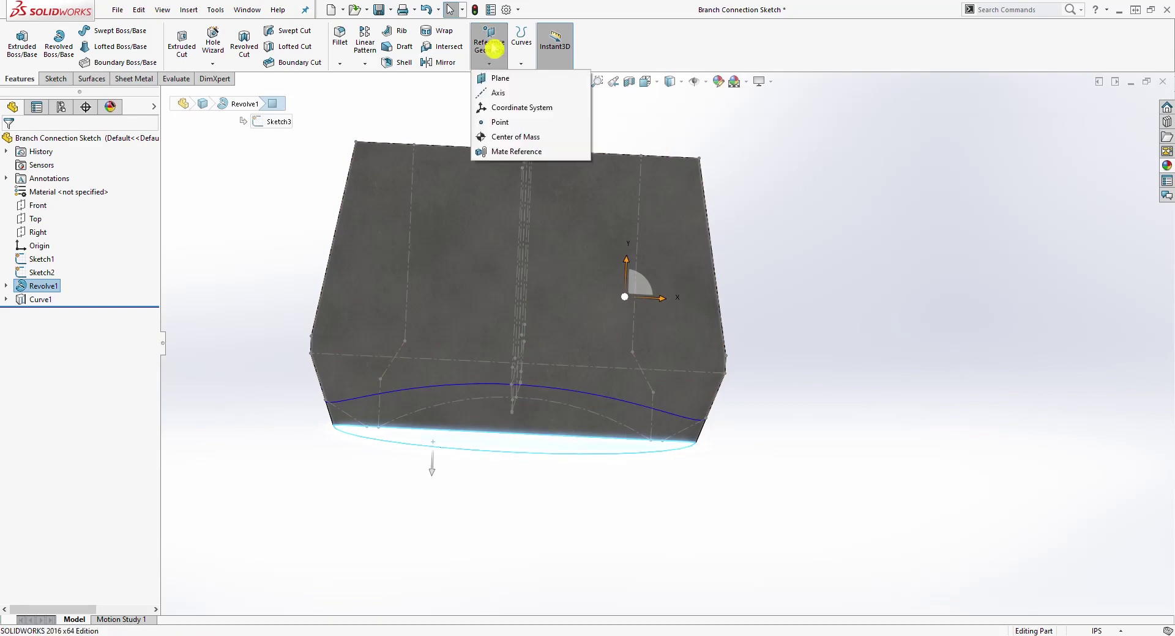
click(499, 78)
middle_drag(648, 191, 779, 314)
mouse_move(472, 453)
middle_down()
mouse_move(477, 325)
mouse_move(438, 372)
mouse_move(435, 474)
mouse_move(457, 451)
middle_up()
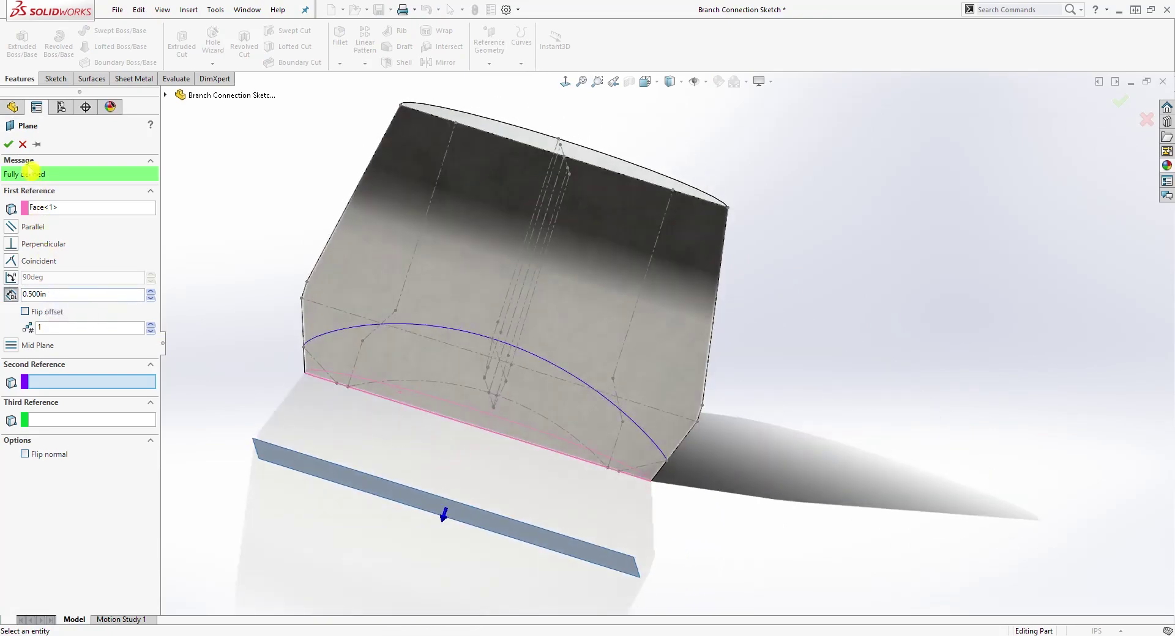
click(9, 144)
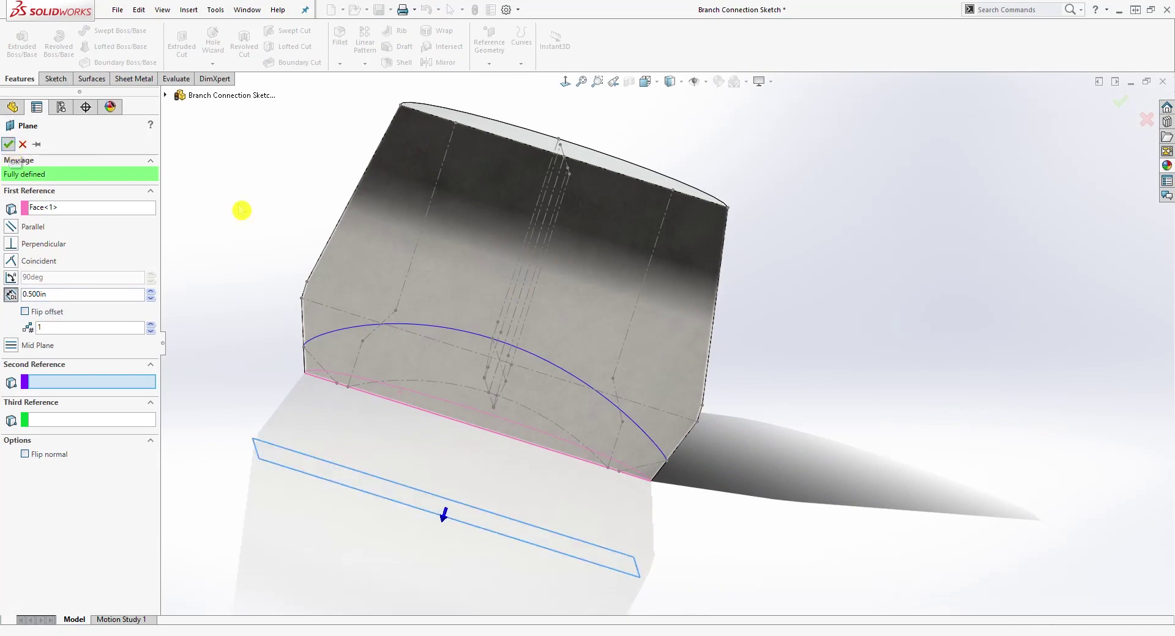
middle_drag(572, 375, 450, 490)
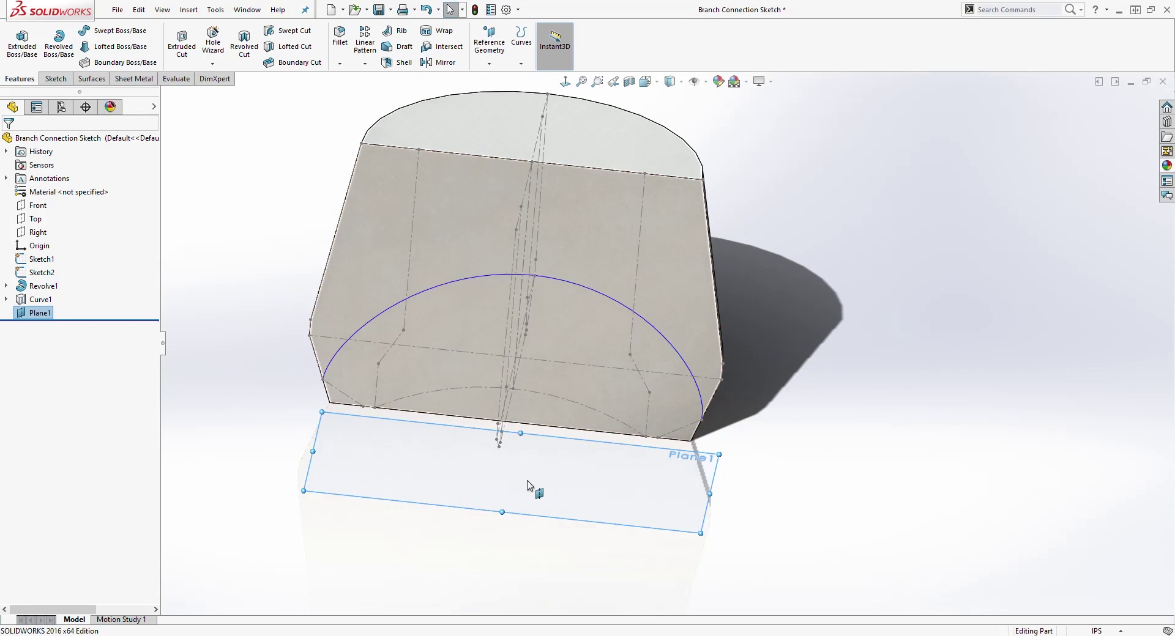
Start a new sketch on the reference plane offset below the revolved half.
click(415, 454)
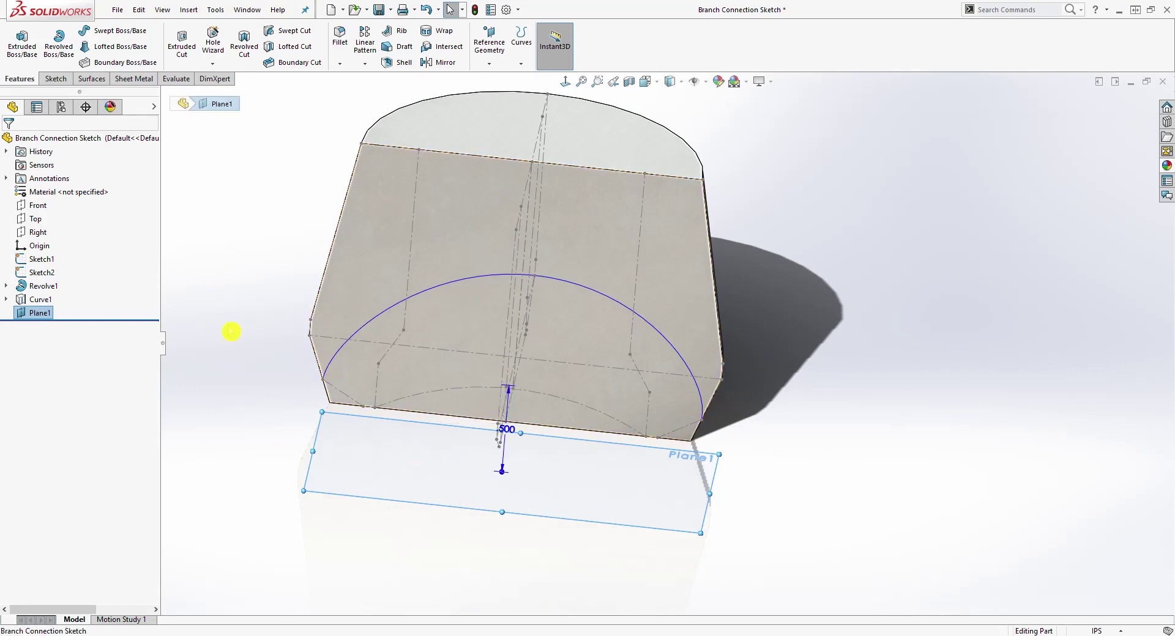
click(231, 332)
click(404, 453)
click(404, 456)
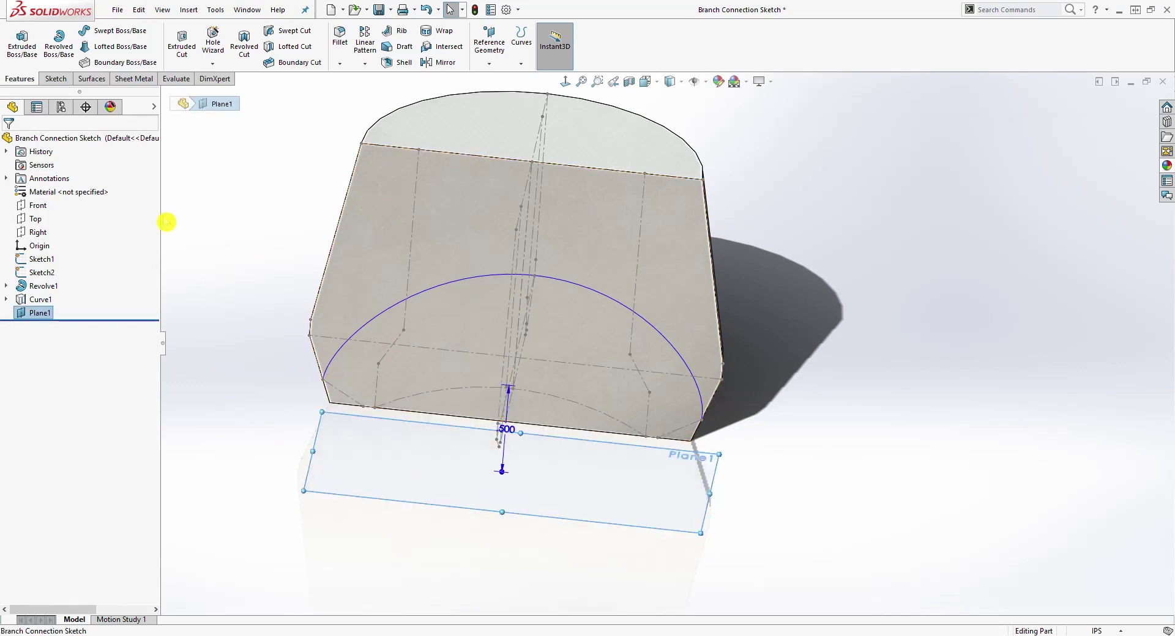
click(54, 80)
click(17, 38)
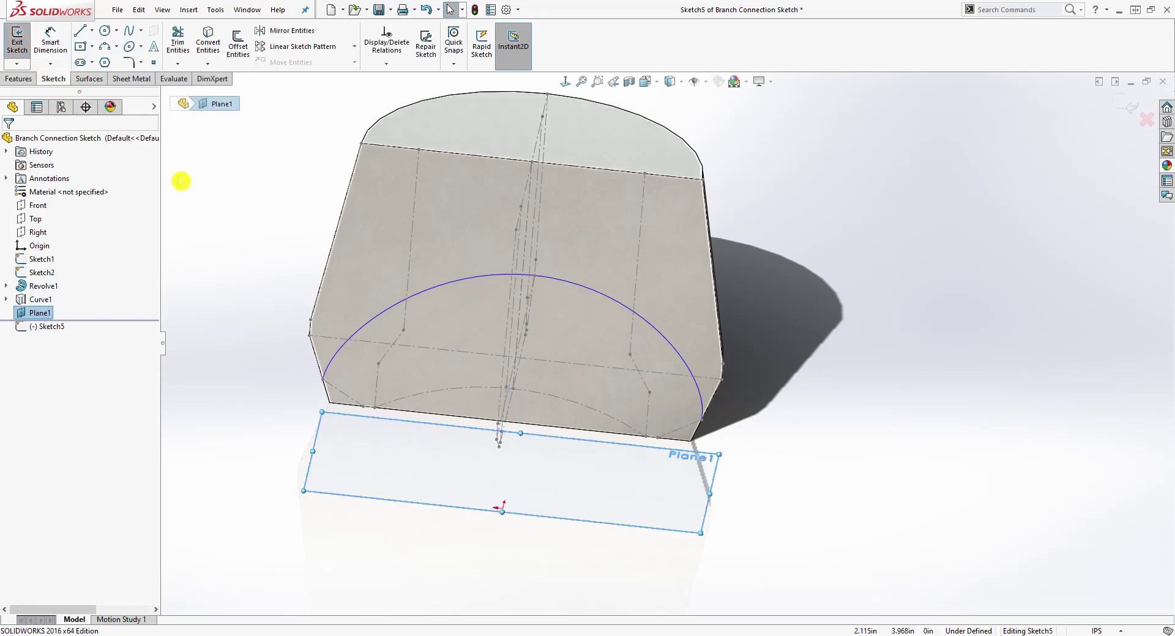
Convert the front layout's lower point on the right part of the solid's bottom edge into the sketch with Convert Entities.
middle_drag(575, 298, 550, 321)
click(530, 517)
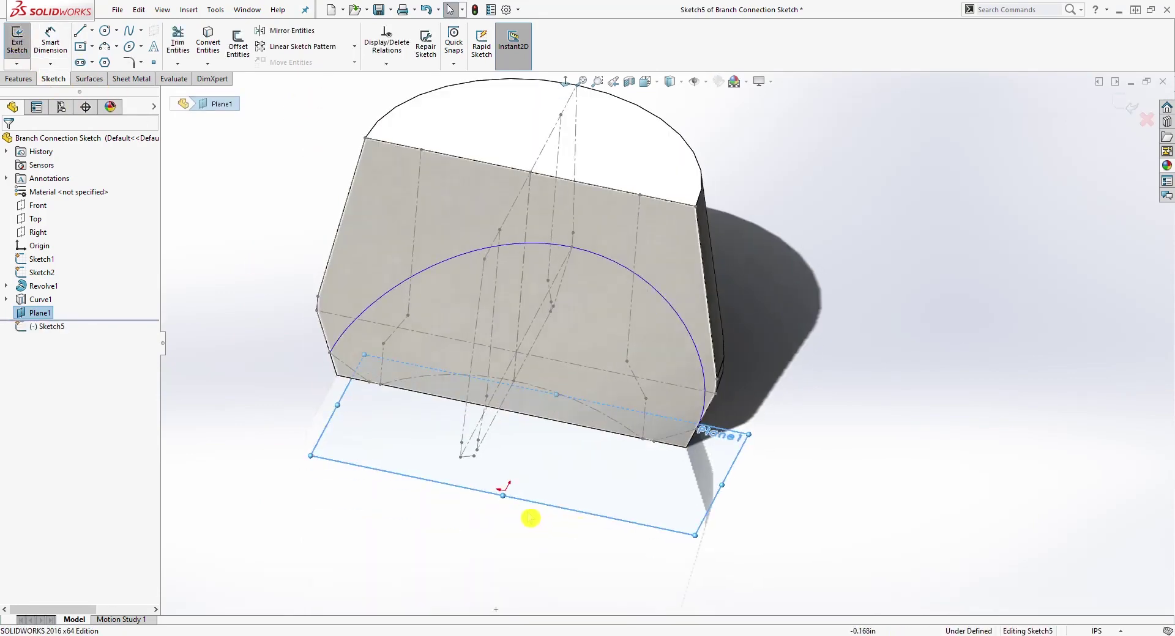
middle_drag(578, 461, 658, 432)
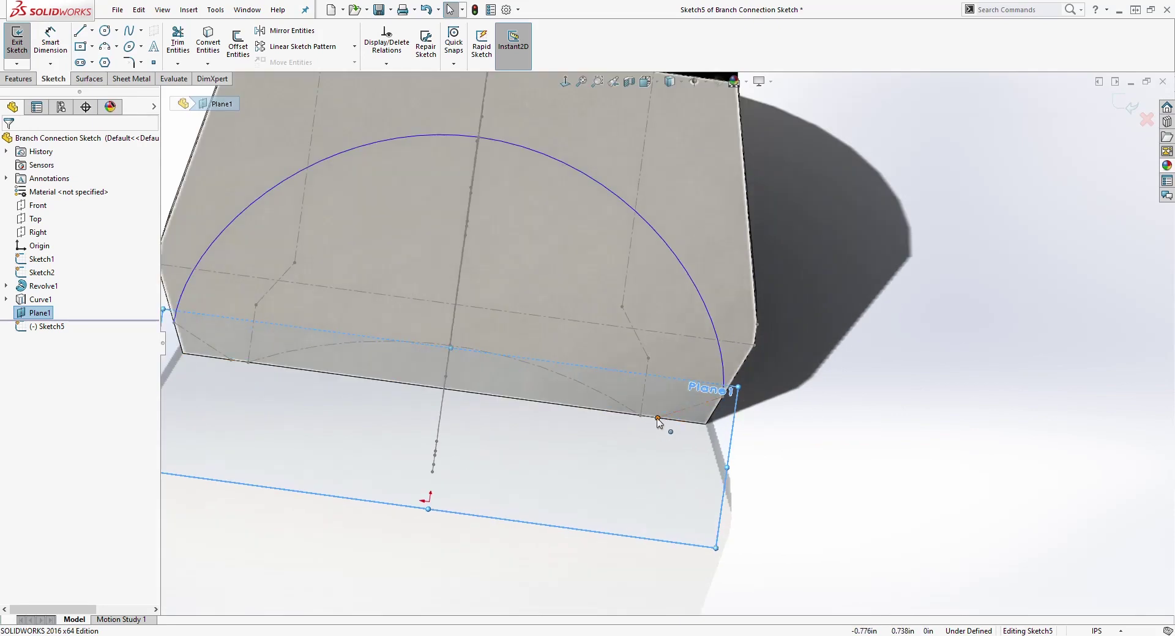
click(658, 419)
middle_drag(671, 458, 739, 439)
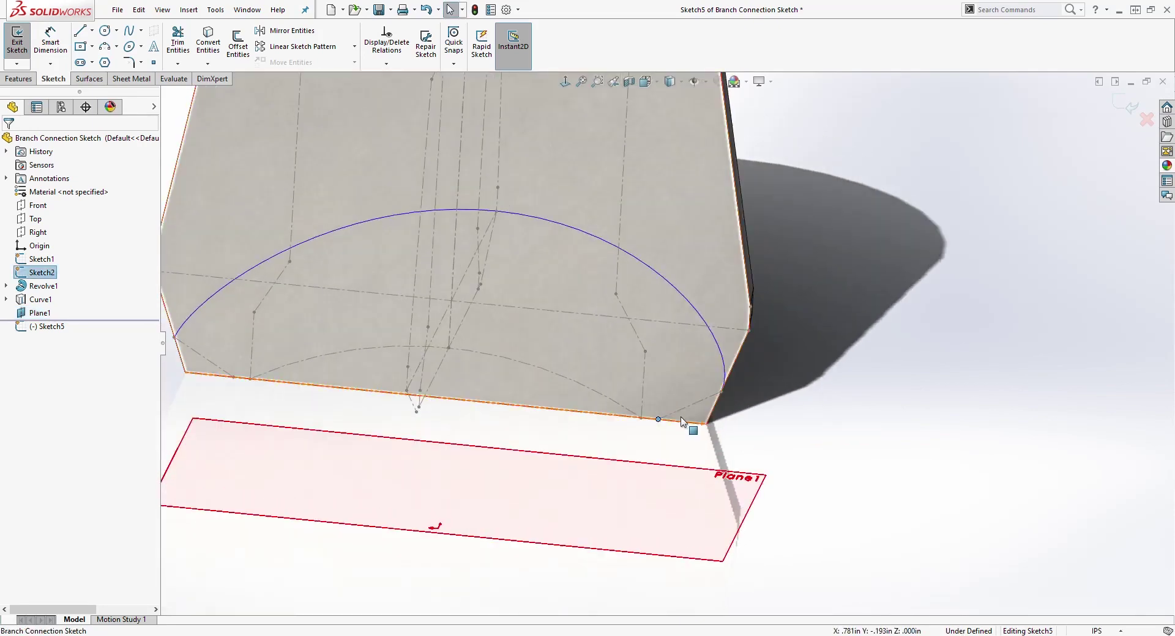
click(659, 434)
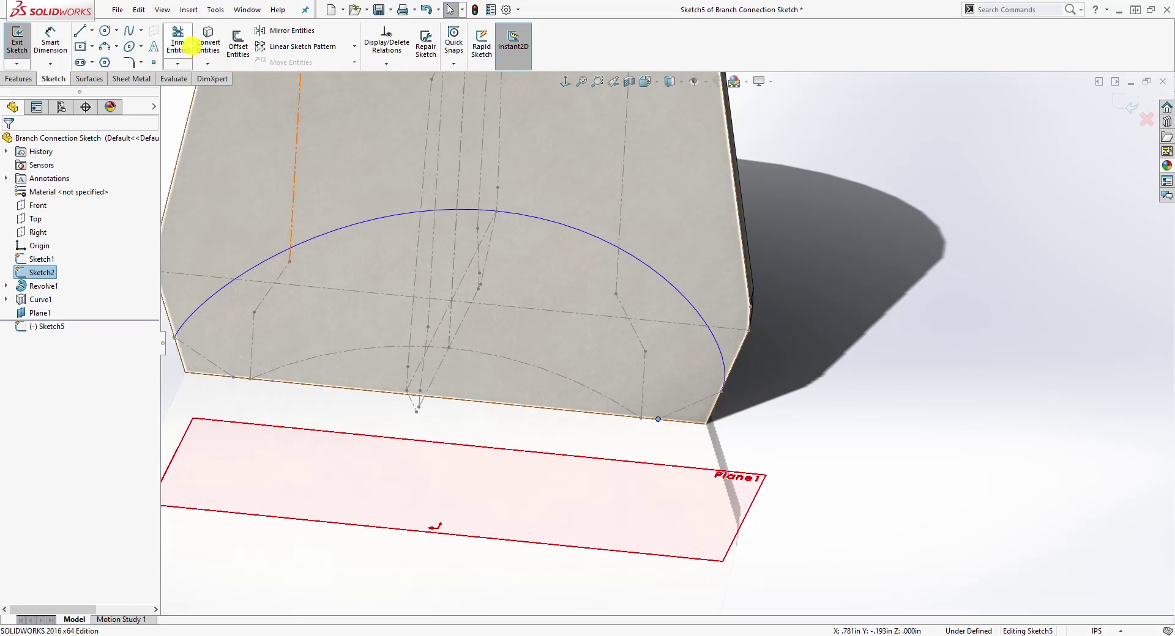
click(206, 43)
Convert the right-plane layout's lower endpoint inside the revolved half into the offset-plane sketch.
middle_drag(616, 355, 894, 341)
middle_drag(765, 378, 784, 363)
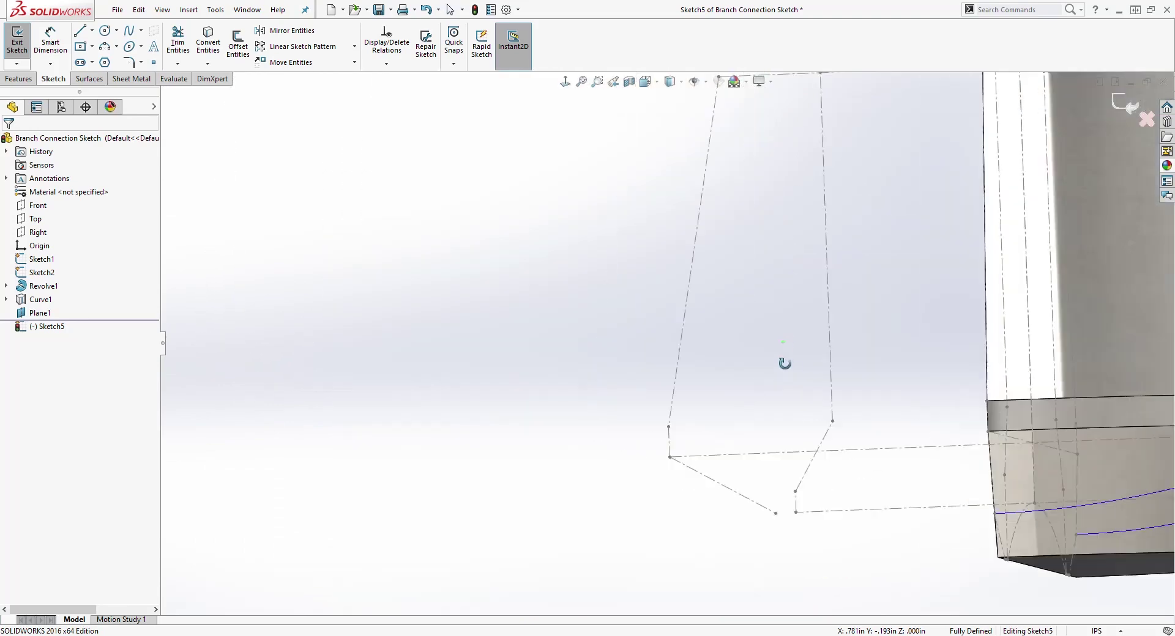
scroll(789, 367, up, 5)
scroll(1057, 352, down, 4)
middle_drag(928, 406, 875, 473)
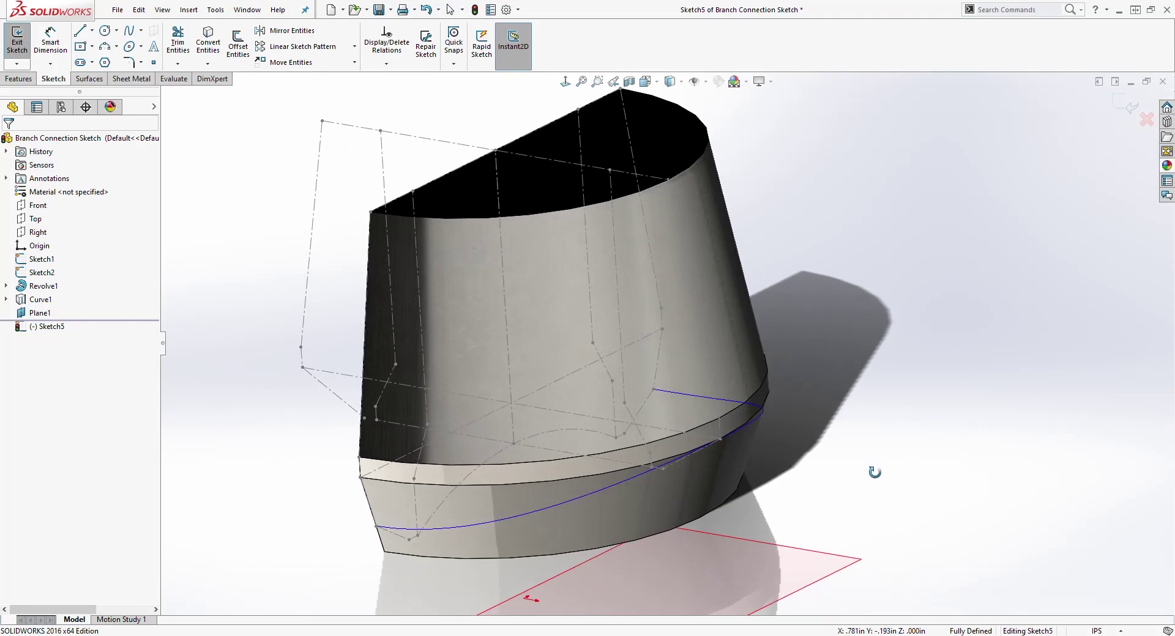
scroll(669, 494, down, 1)
scroll(660, 424, down, 4)
scroll(658, 421, up, 3)
middle_drag(666, 446, 823, 481)
middle_drag(539, 336, 454, 334)
scroll(600, 322, down, 2)
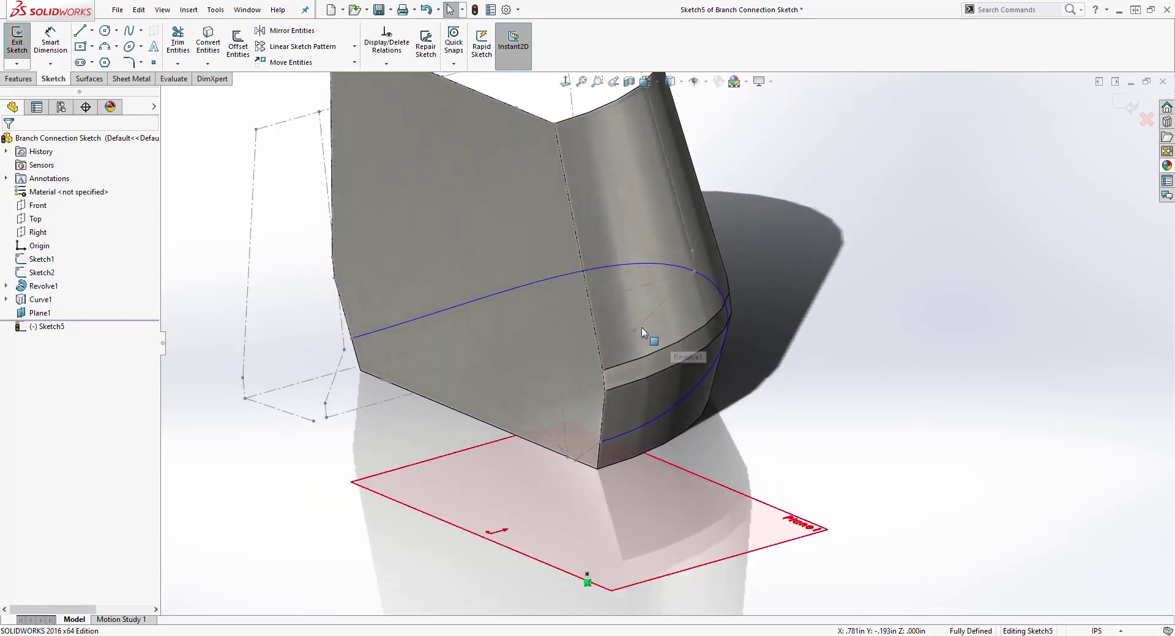
click(634, 331)
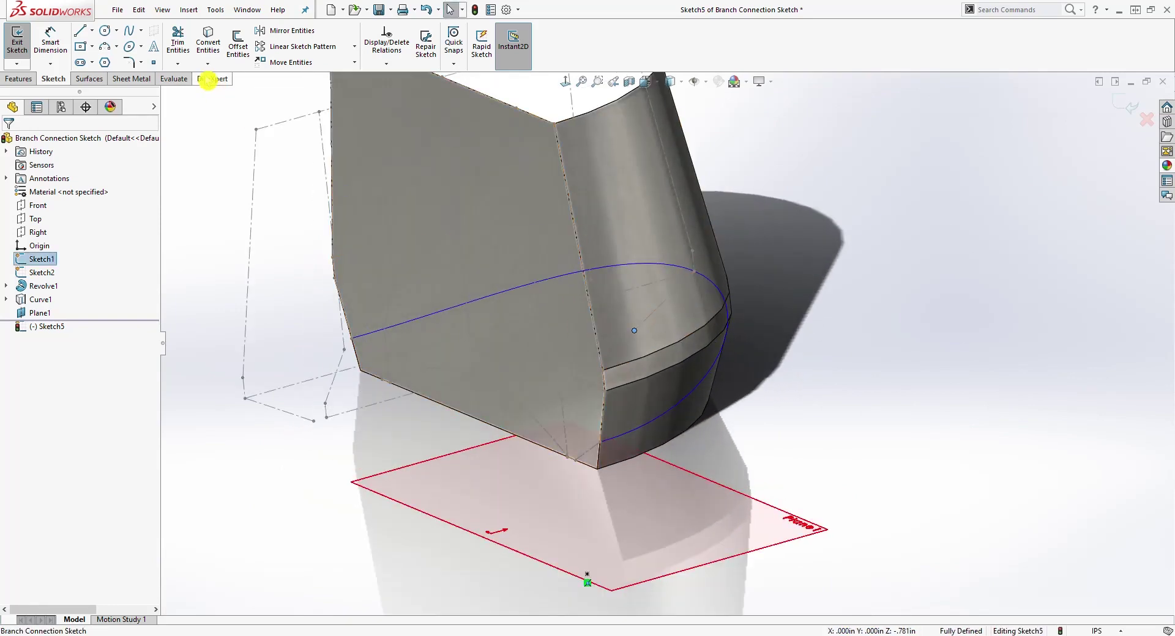
click(212, 47)
Convert the front layout's lower point on the left part of the solid's bottom edge into the offset-plane sketch.
middle_drag(592, 379, 666, 354)
scroll(666, 350, up, 3)
middle_drag(400, 434, 428, 453)
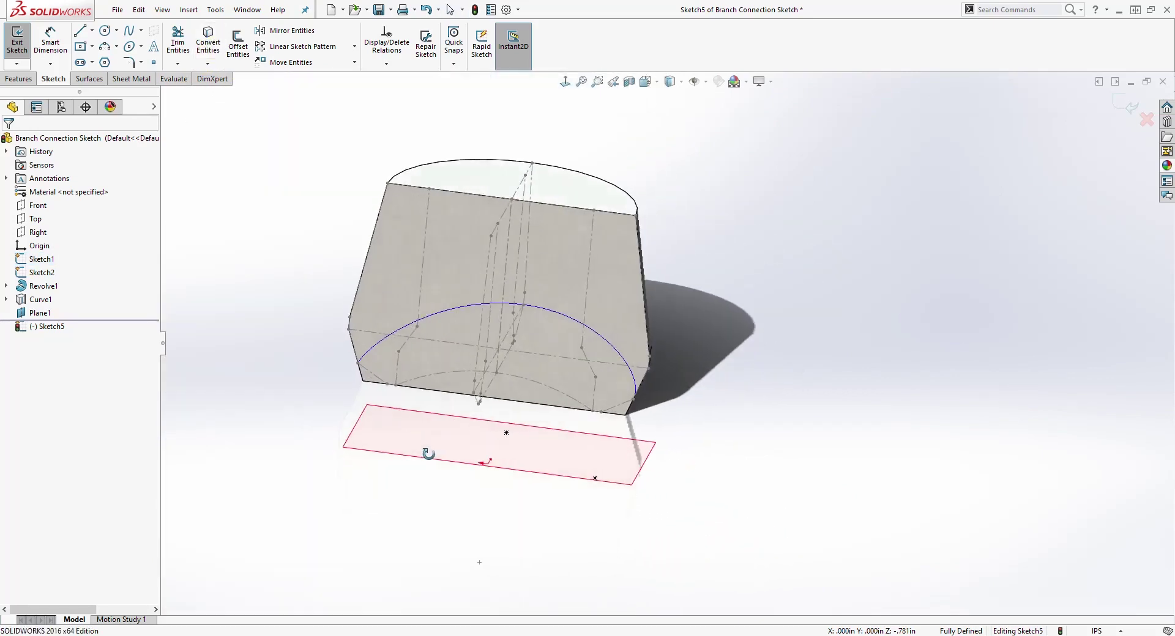
scroll(335, 390, down, 3)
click(428, 380)
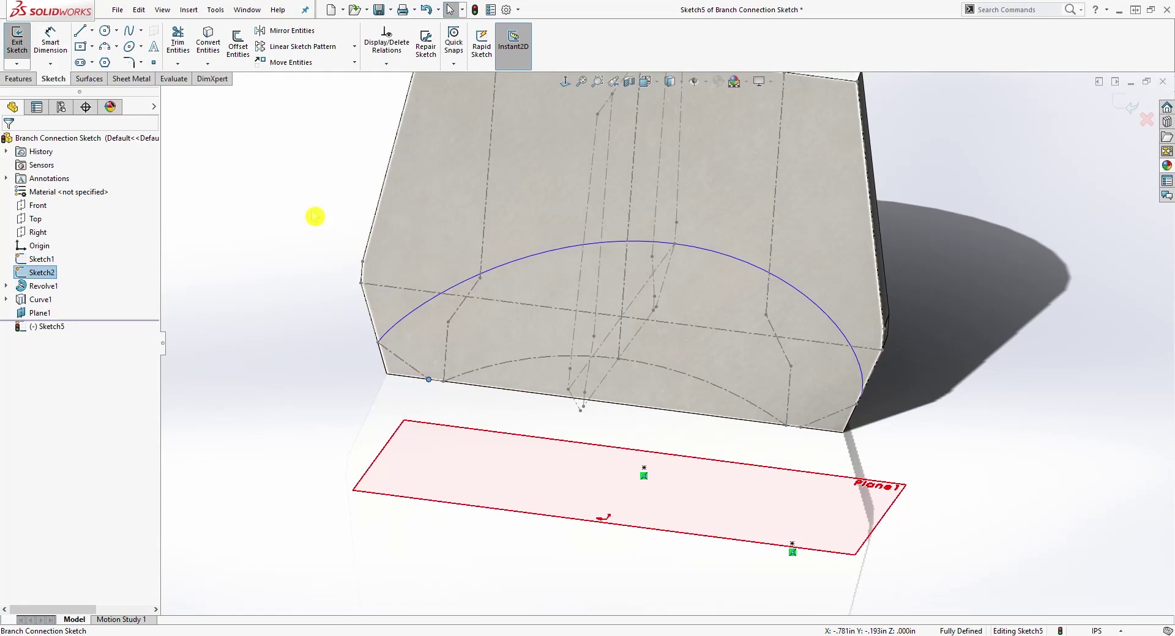
click(208, 45)
Sketch an ellipse centred on the origin of the offset plane, with semi-axes of about 0.67 in and 0.70 in.
mouse_move(572, 399)
middle_down()
mouse_move(650, 446)
mouse_move(645, 489)
mouse_move(539, 447)
middle_up()
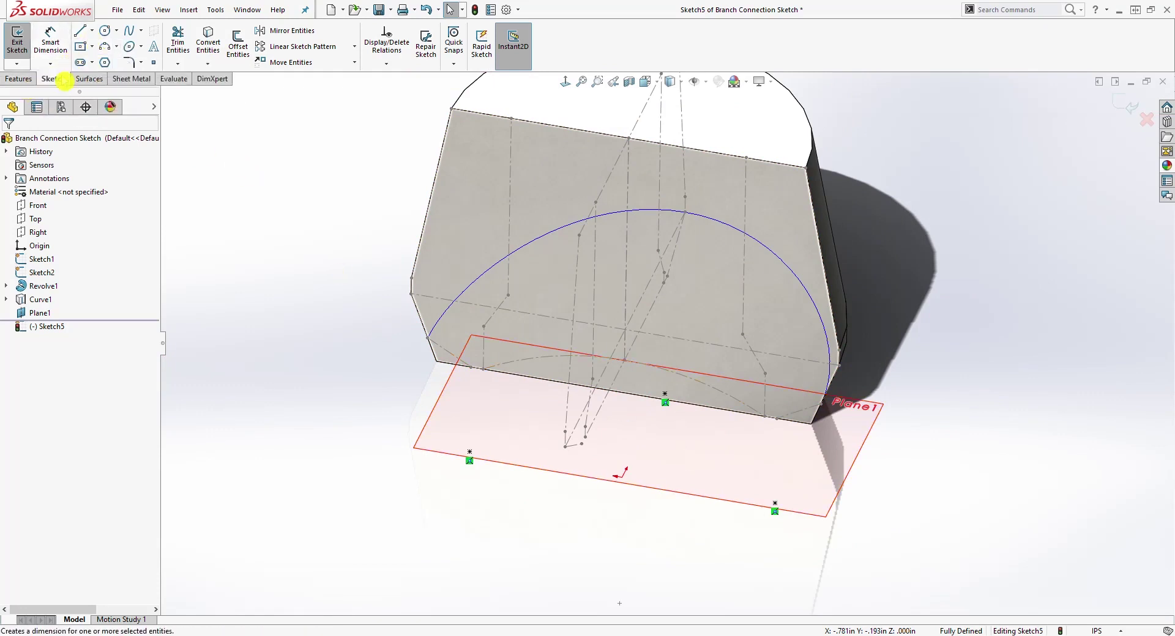
click(132, 47)
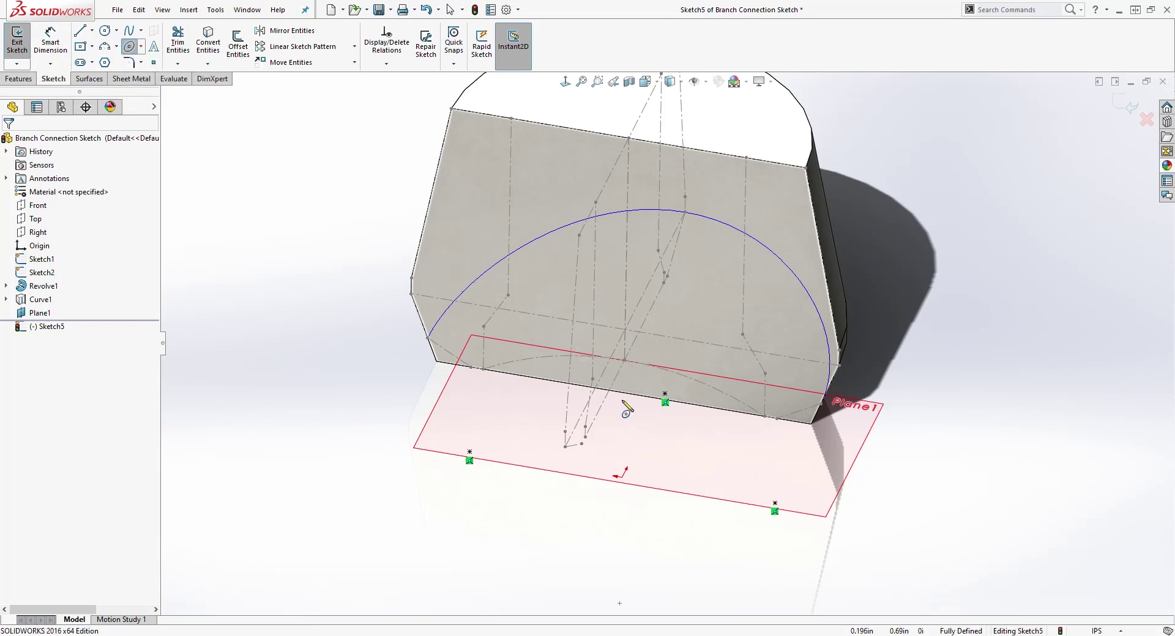
click(622, 476)
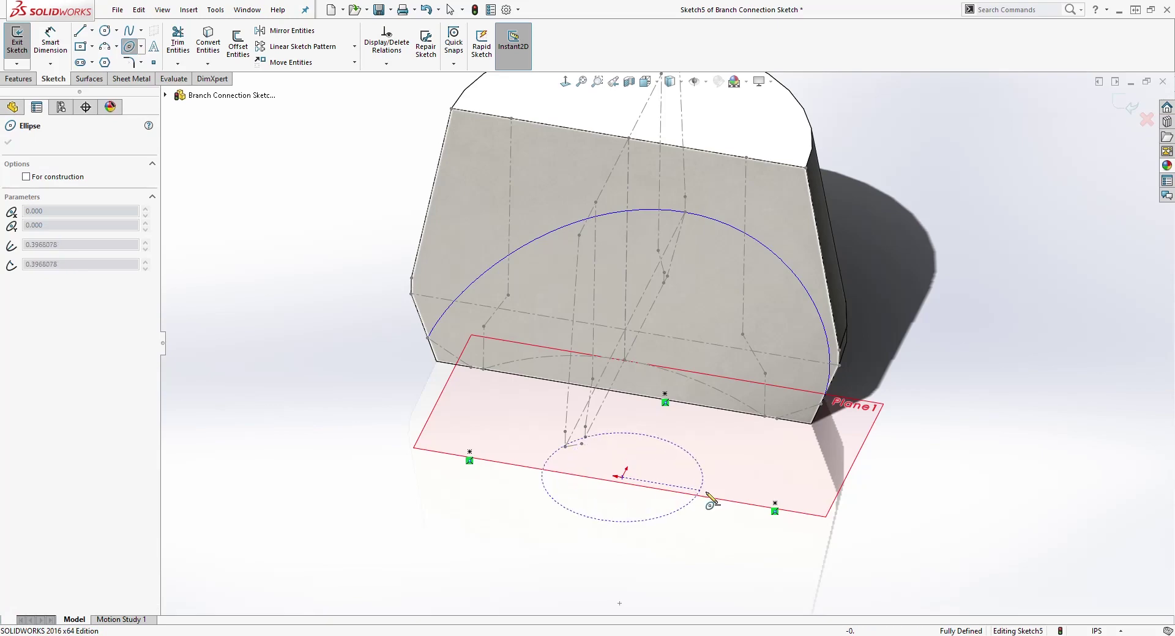
click(757, 505)
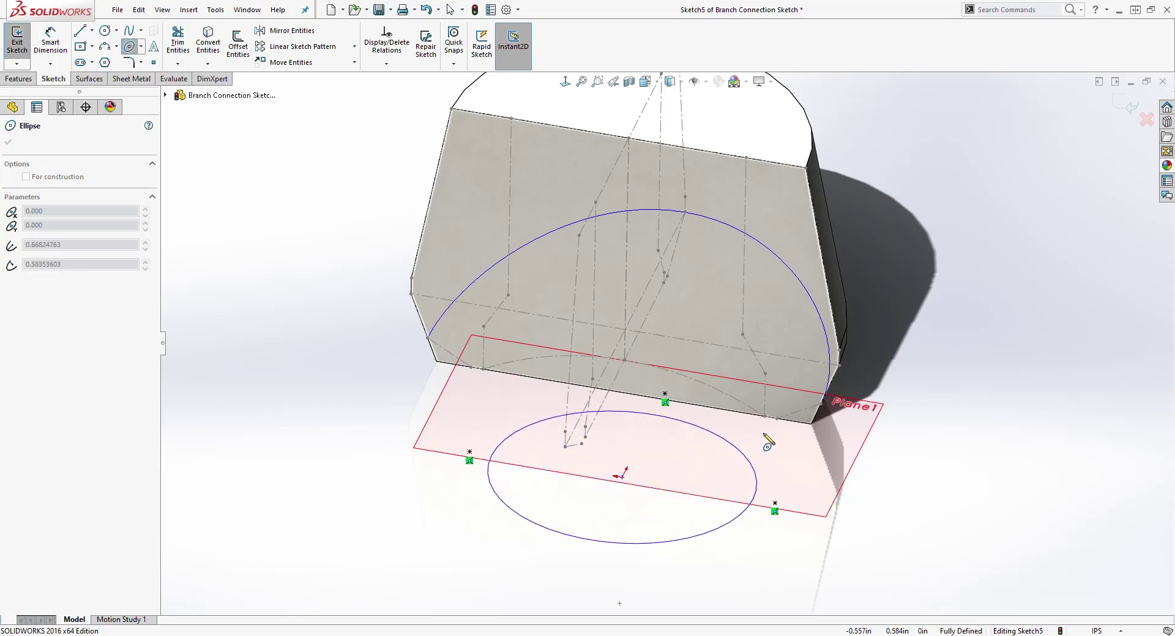
click(765, 435)
key(Escape)
Make the ellipse's left axis point coincident with the converted left point.
middle_drag(638, 511, 663, 343)
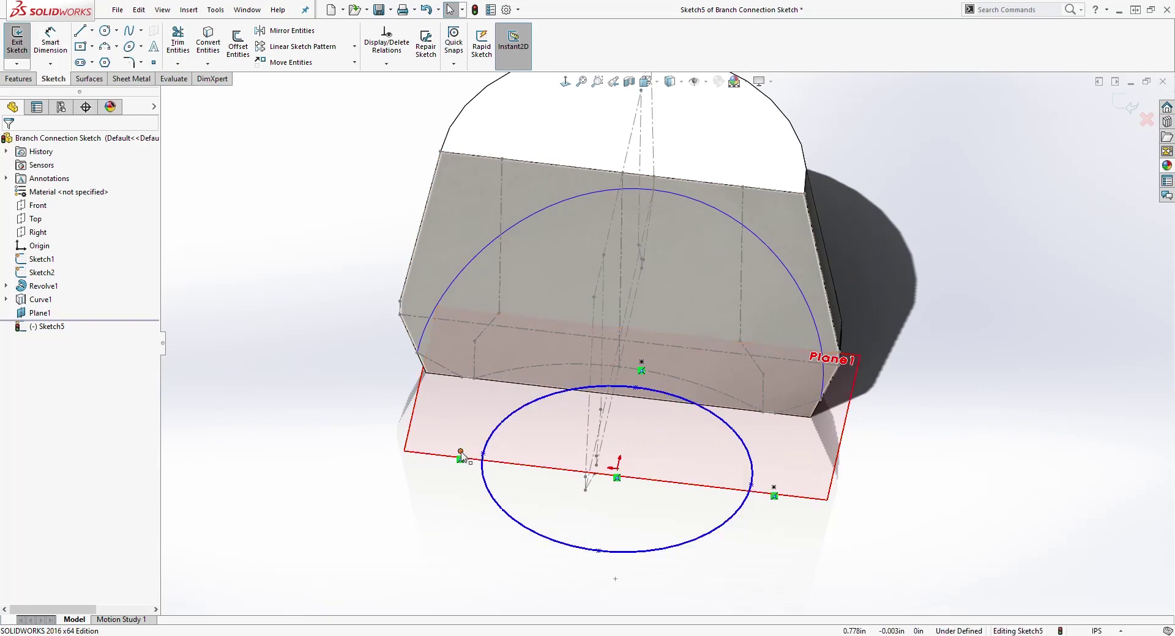
click(483, 454)
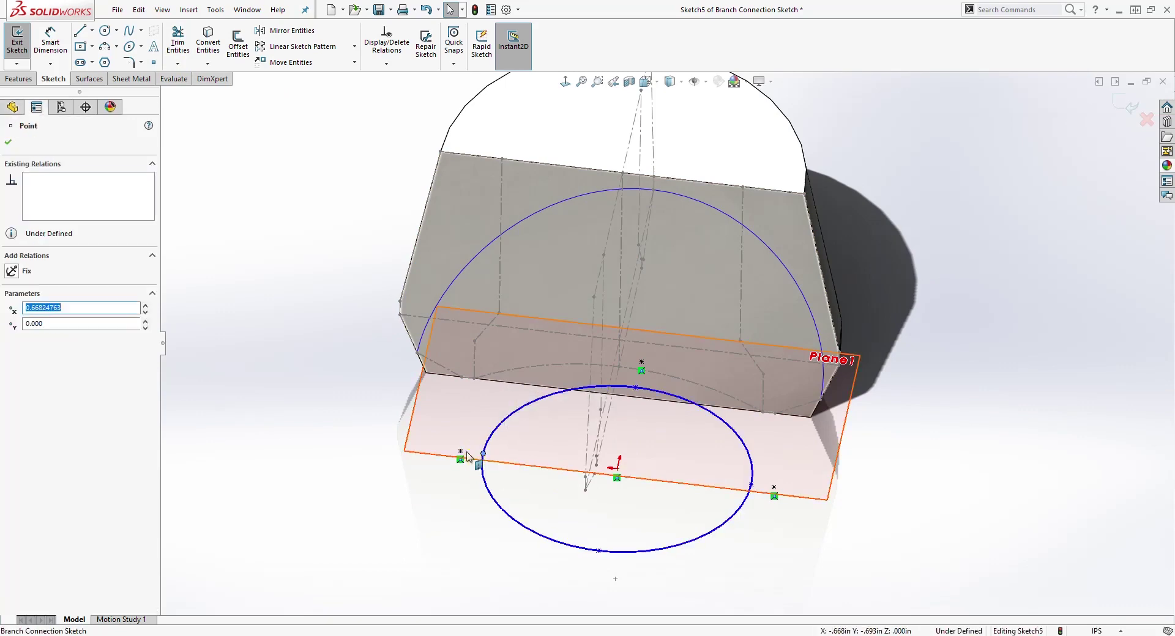
ctrl+click(461, 453)
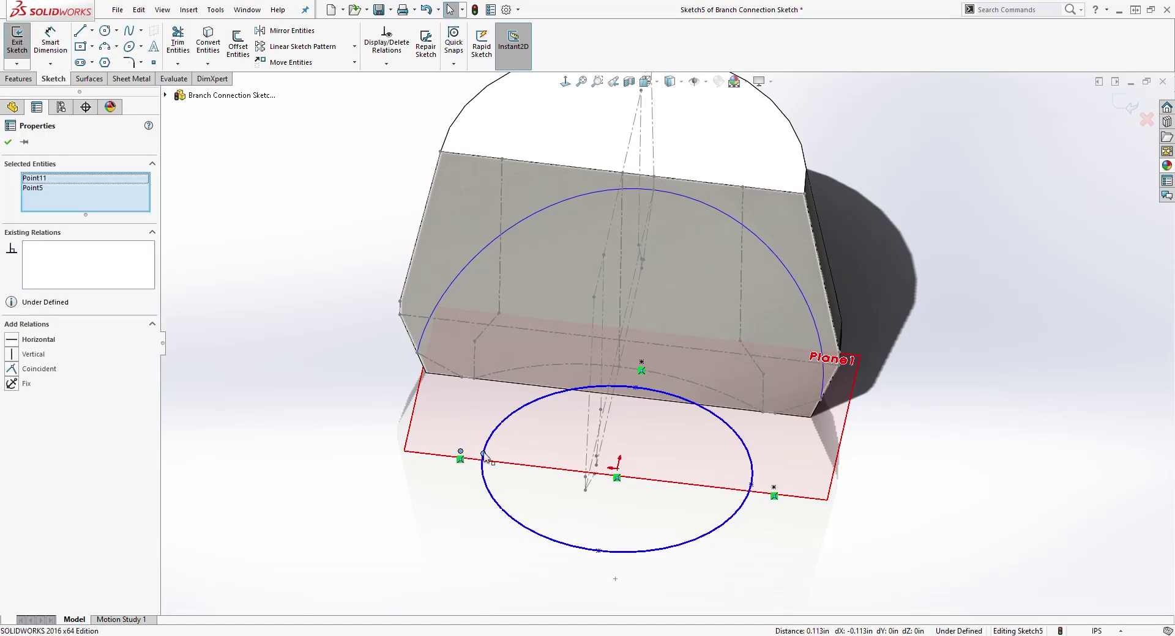
click(17, 370)
key(Escape)
scroll(702, 426, down, 2)
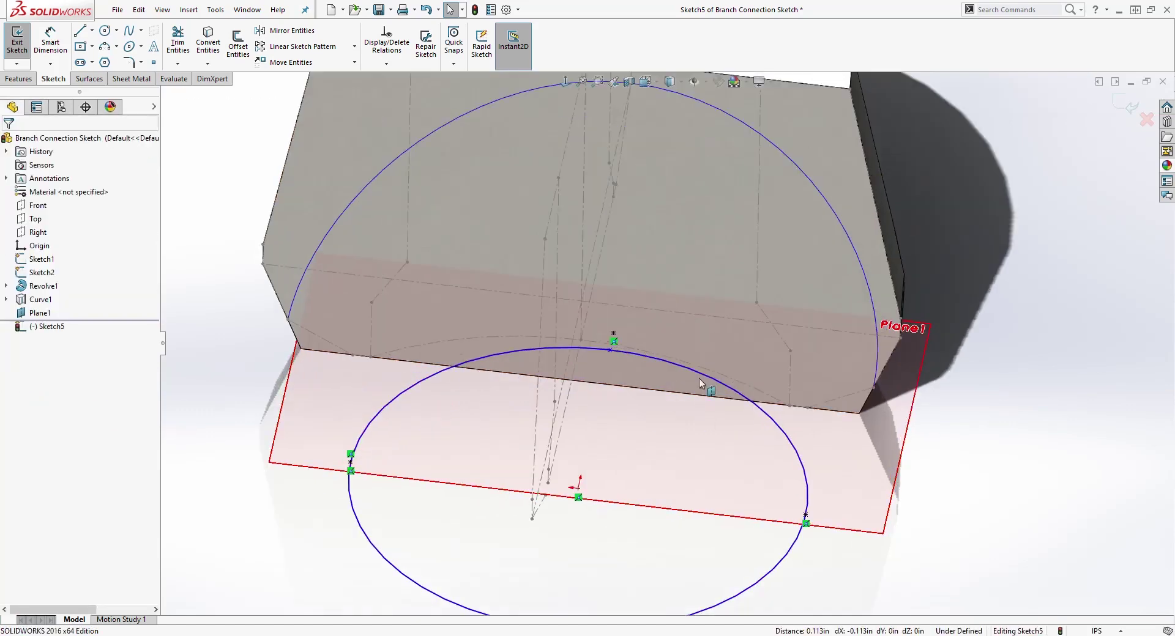
Make the ellipse's rear axis point coincident with the converted rear point beneath the solid.
click(614, 335)
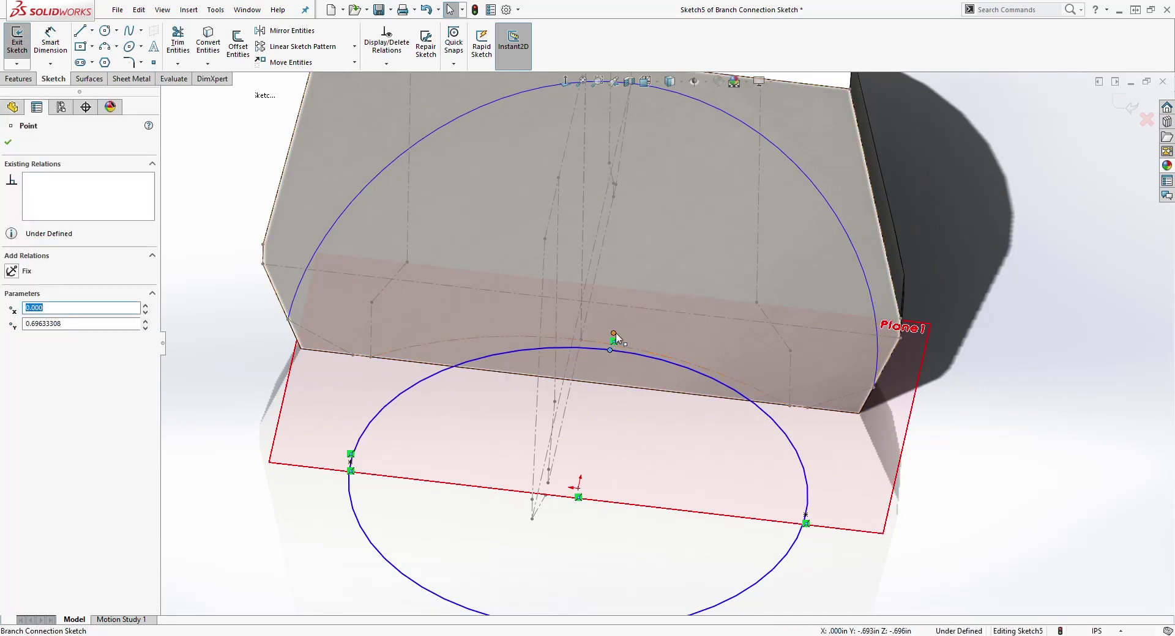
ctrl+click(610, 350)
mouse_move(659, 368)
middle_down()
mouse_move(687, 368)
mouse_move(669, 318)
mouse_move(651, 328)
middle_up()
click(26, 369)
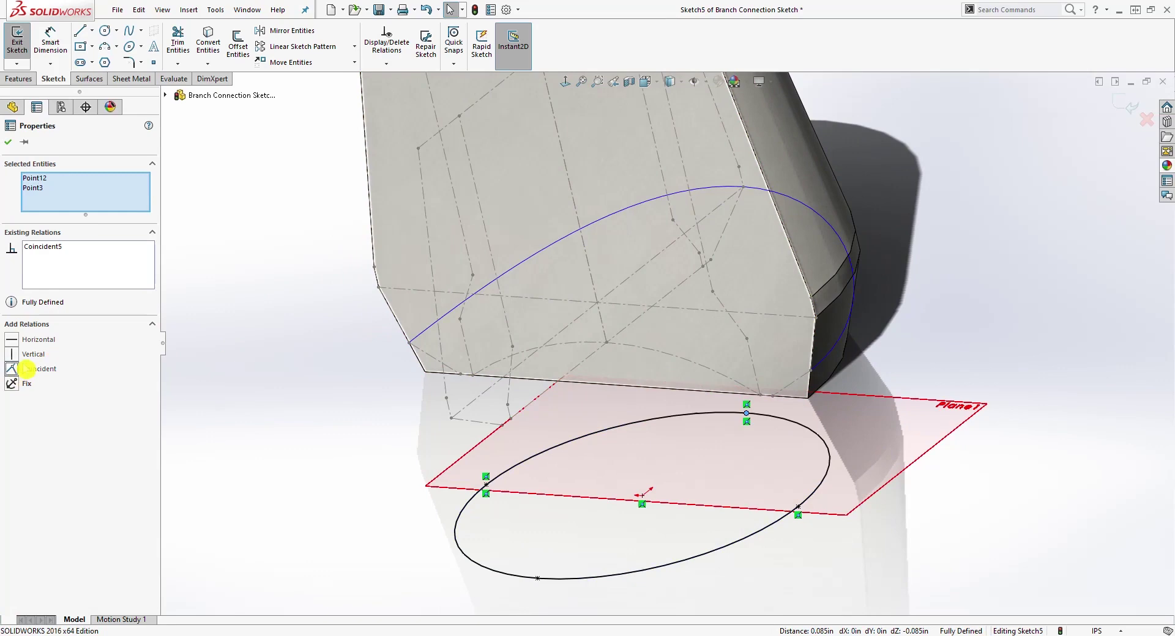
key(Escape)
mouse_move(810, 386)
middle_down()
mouse_move(834, 395)
mouse_move(837, 442)
middle_up()
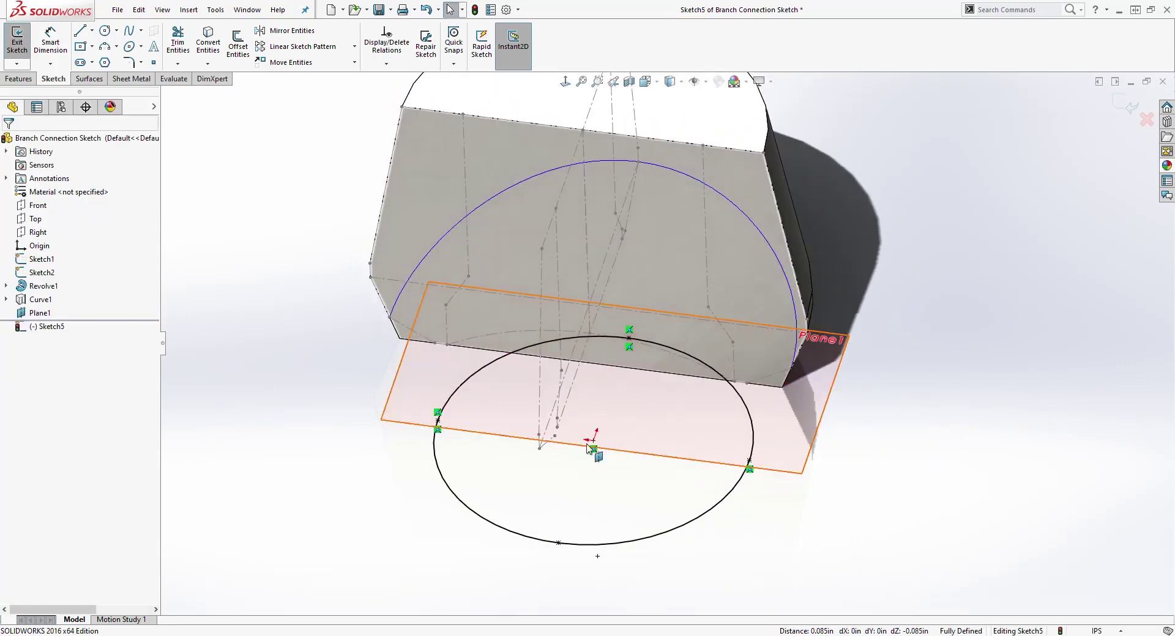
Draw a straight horizontal line across the ellipse between its left and right axis points.
click(346, 200)
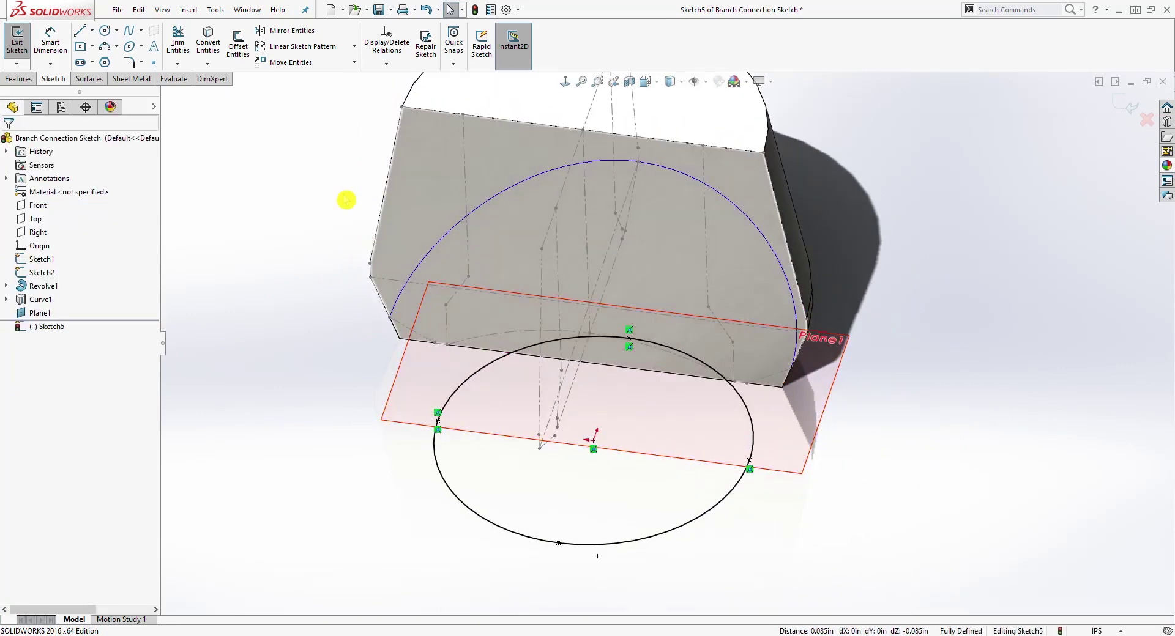
click(80, 30)
click(439, 421)
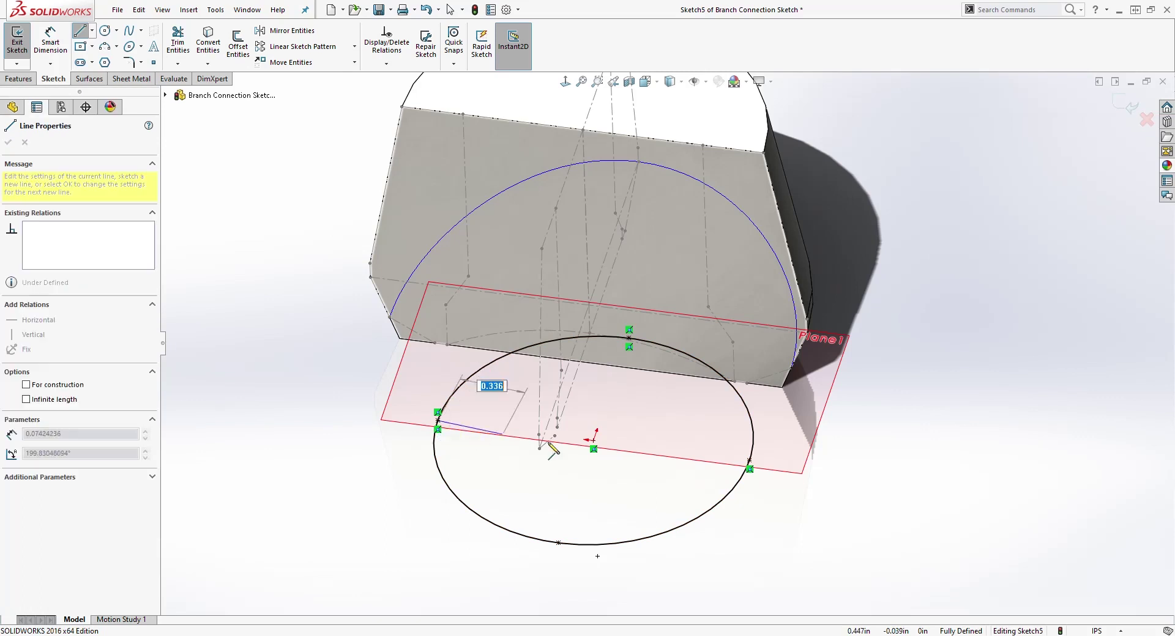
click(750, 461)
key(Escape)
click(219, 112)
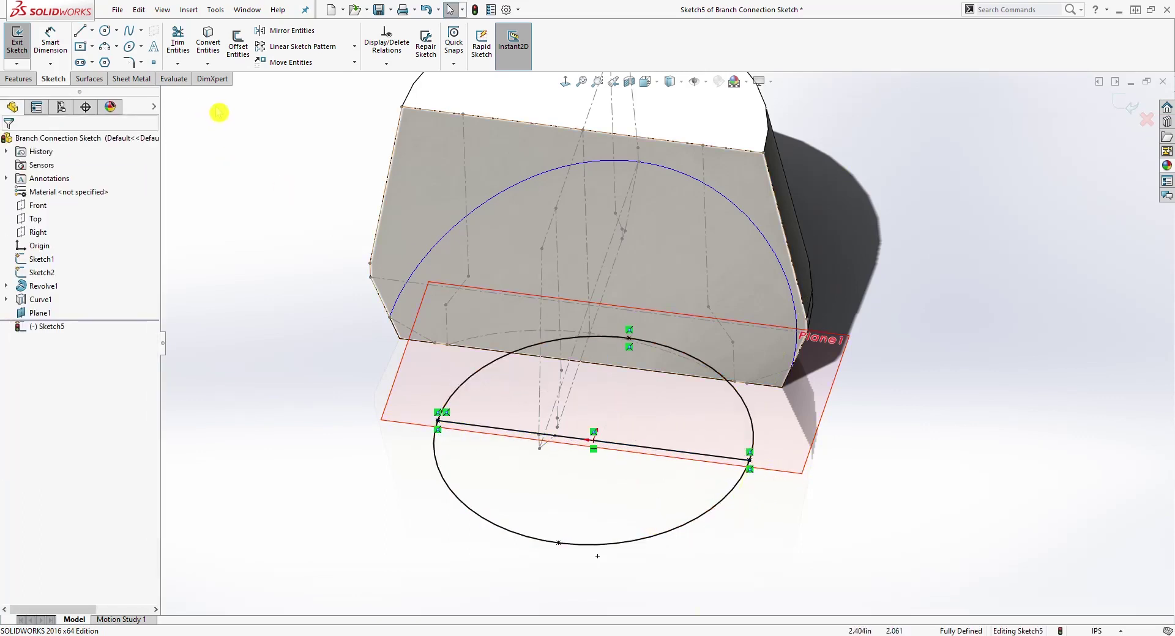
Trim away the ellipse half outside the solid with Trim to closest and delete the straight line joining the remaining arc's ends.
click(177, 42)
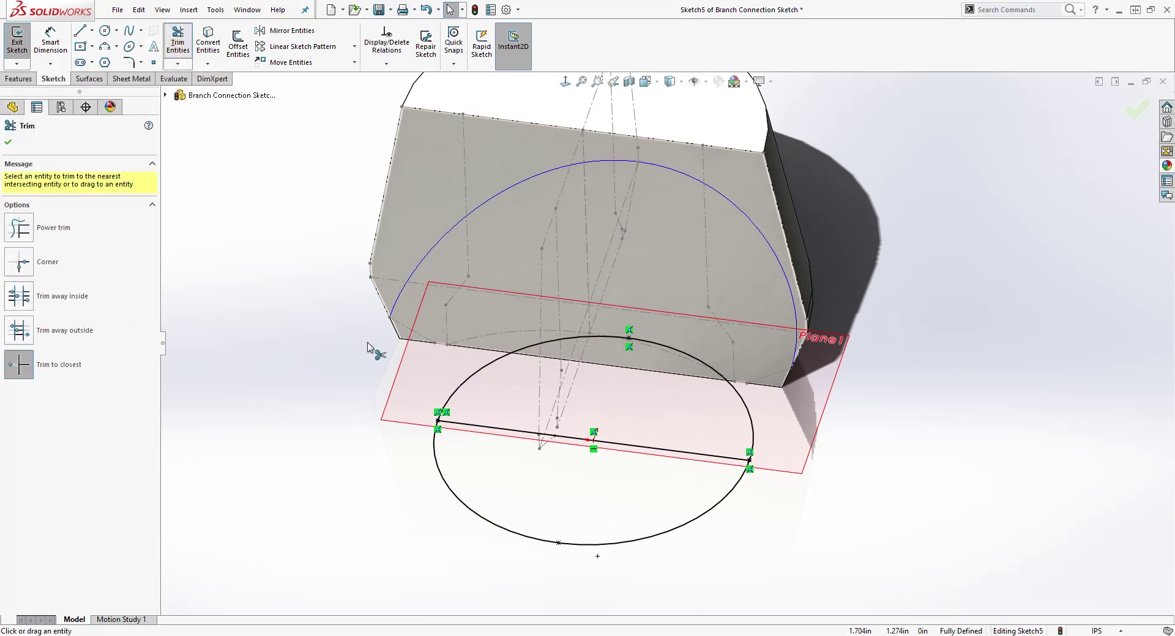
click(433, 456)
key(Escape)
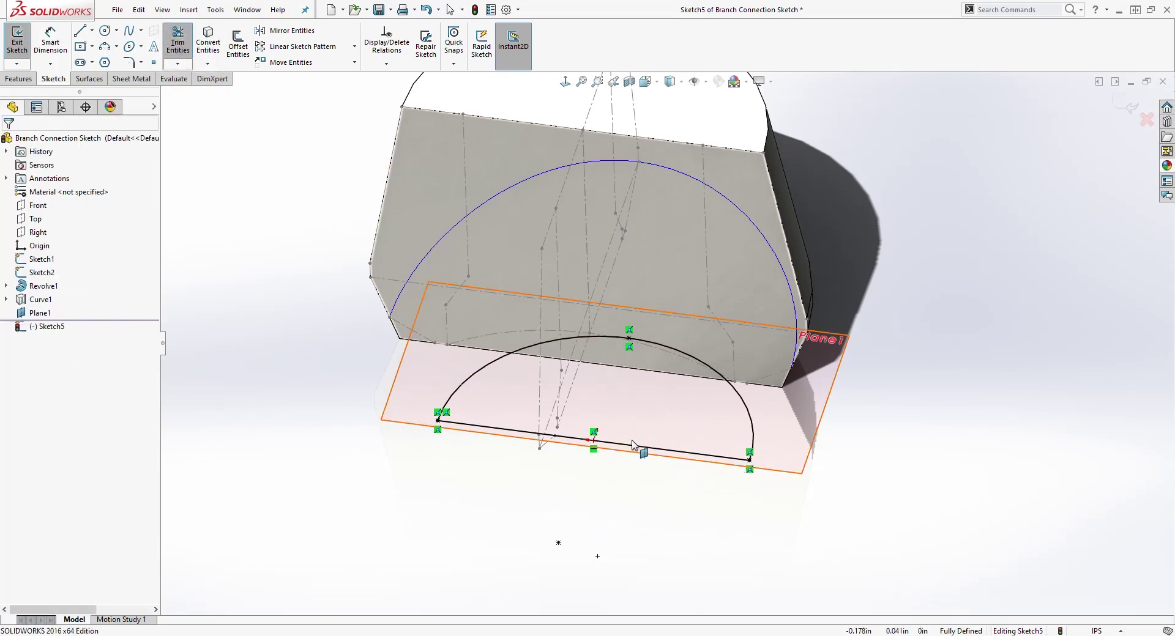
click(648, 442)
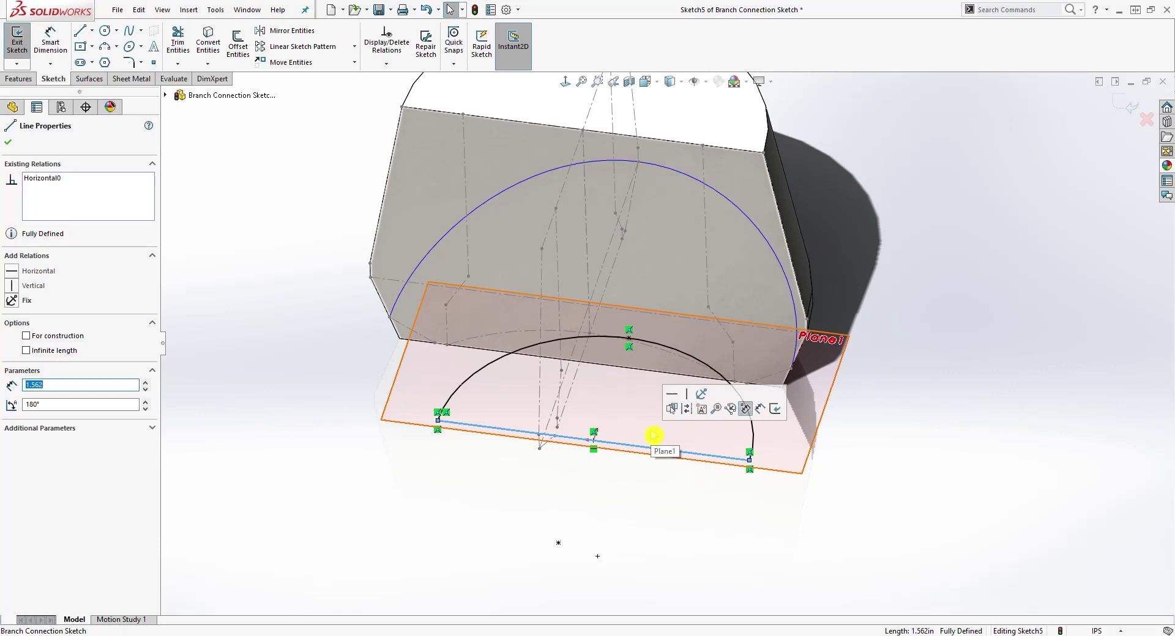
key(Delete)
mouse_move(653, 434)
middle_down()
mouse_move(703, 412)
mouse_move(689, 406)
mouse_move(697, 399)
middle_up()
click(698, 405)
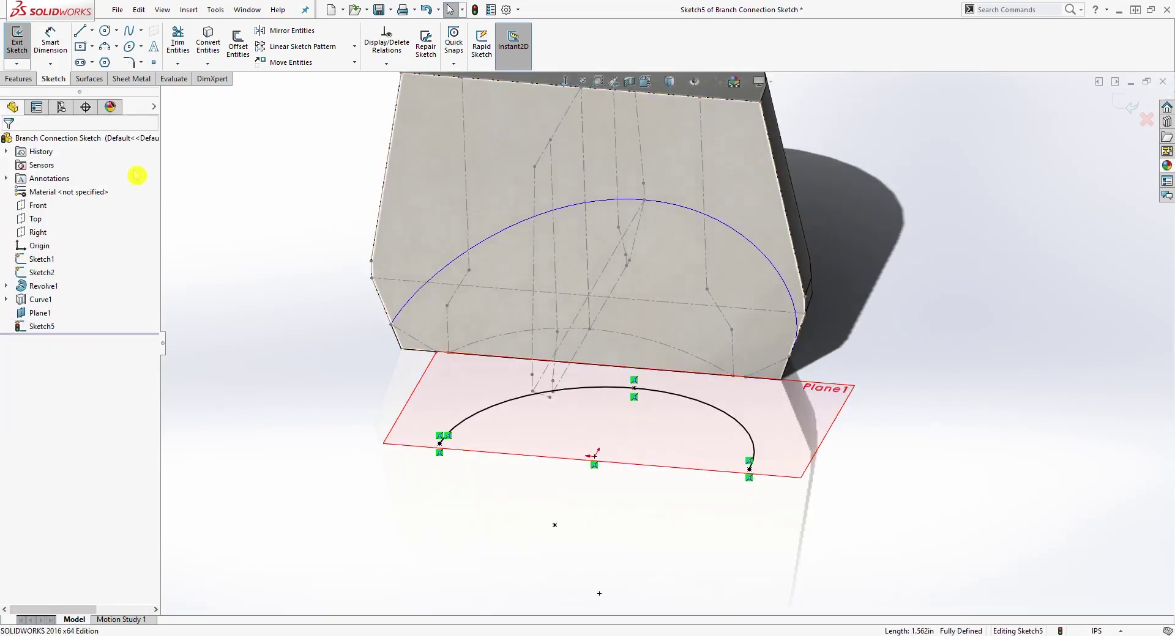
Extrude the half-ellipse sketch as a surface, blind 3 in, in the reversed direction up through the solid.
click(88, 82)
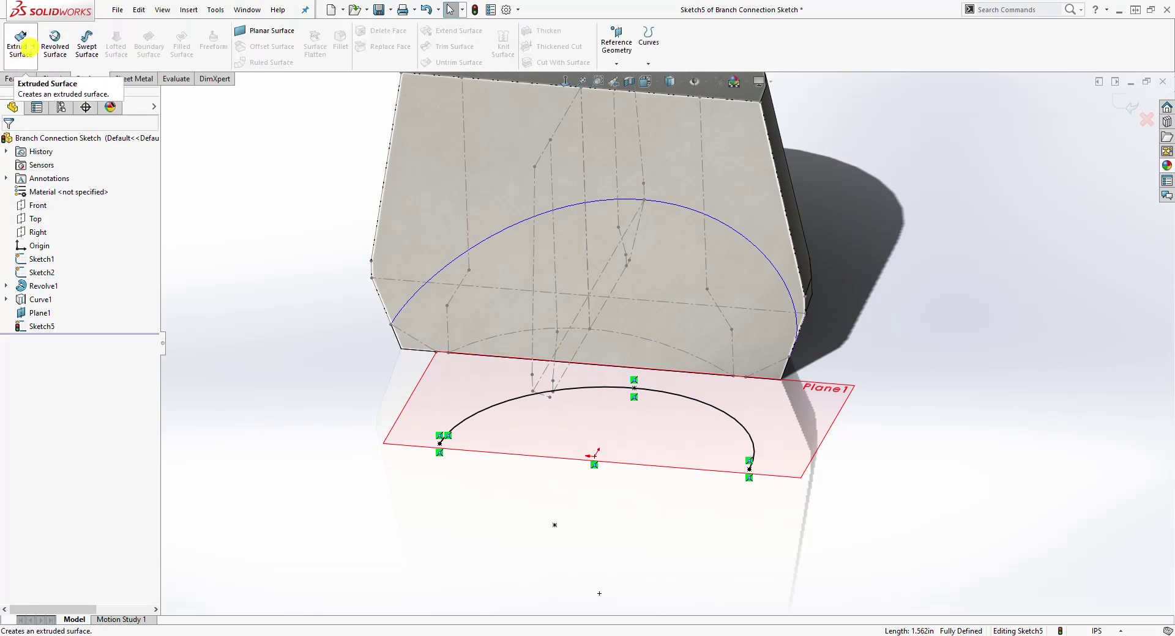
click(29, 45)
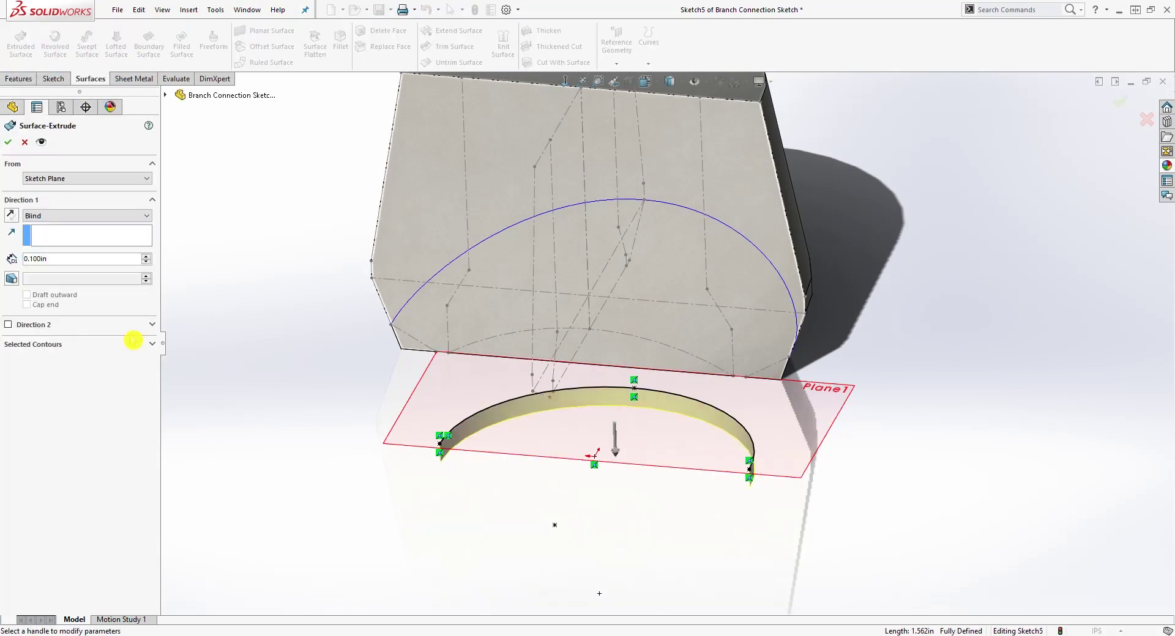
click(12, 216)
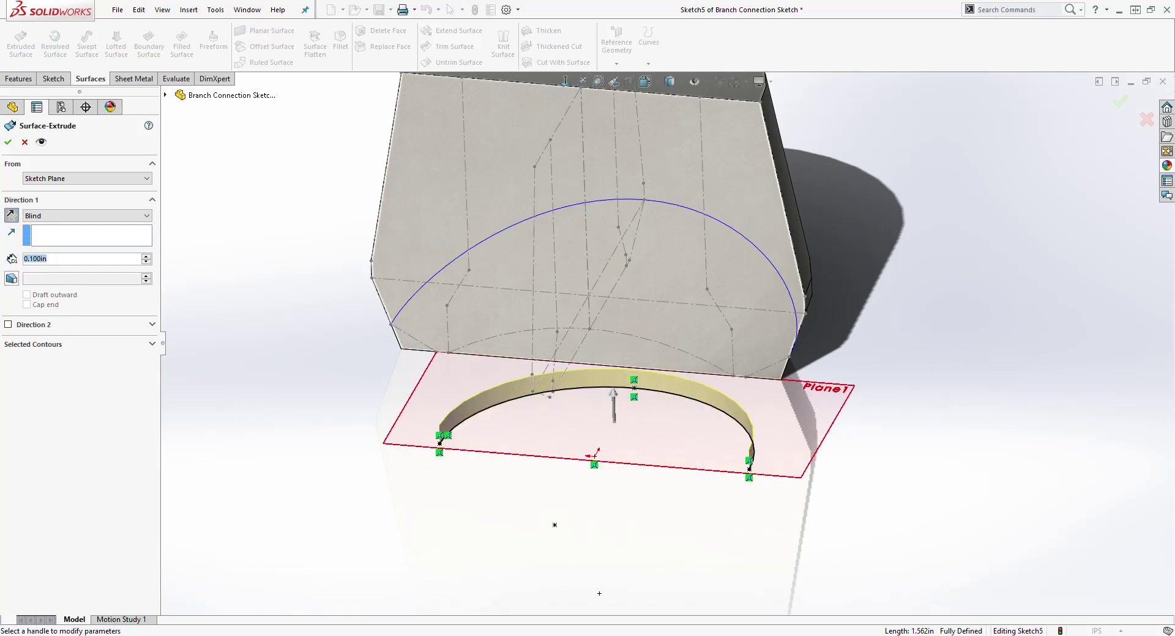
text(3)
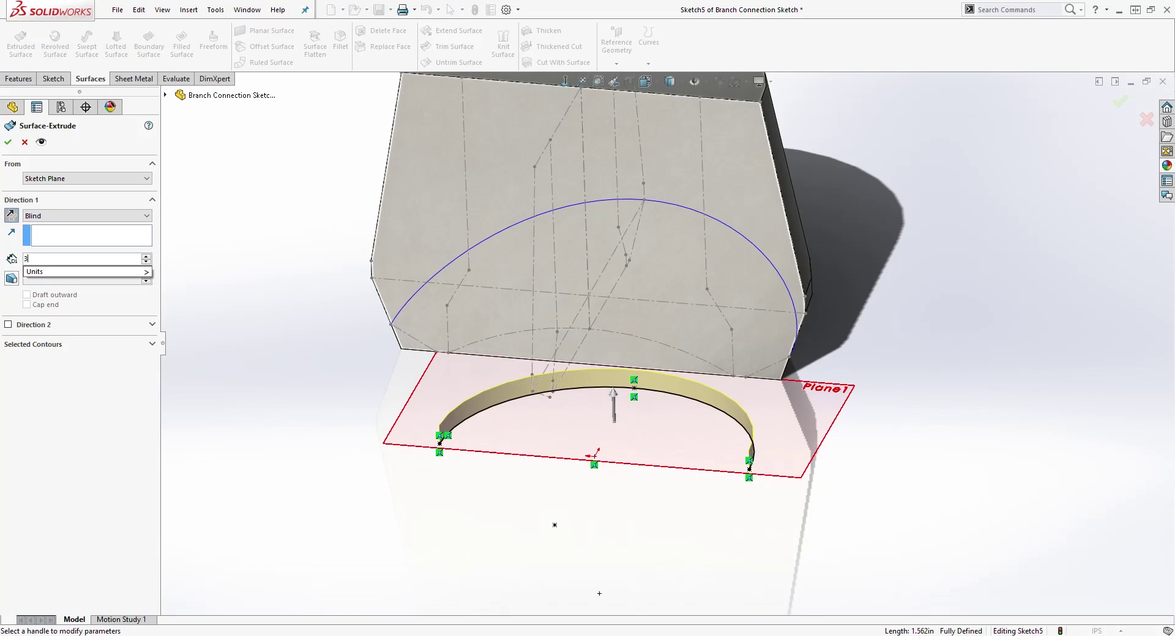
key(Return)
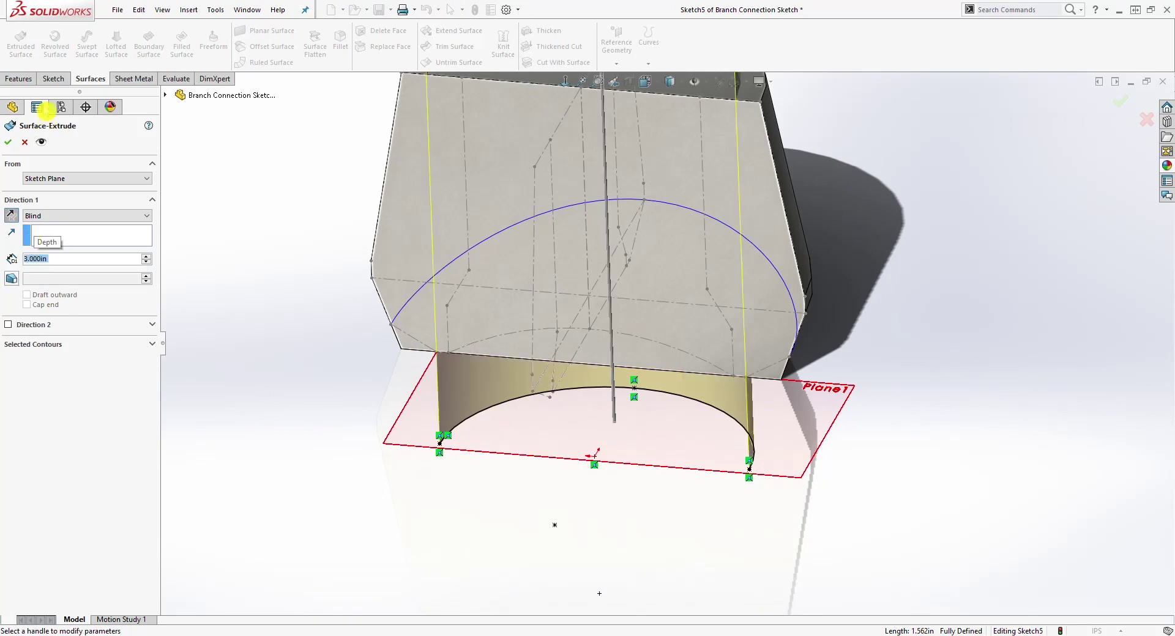
click(12, 142)
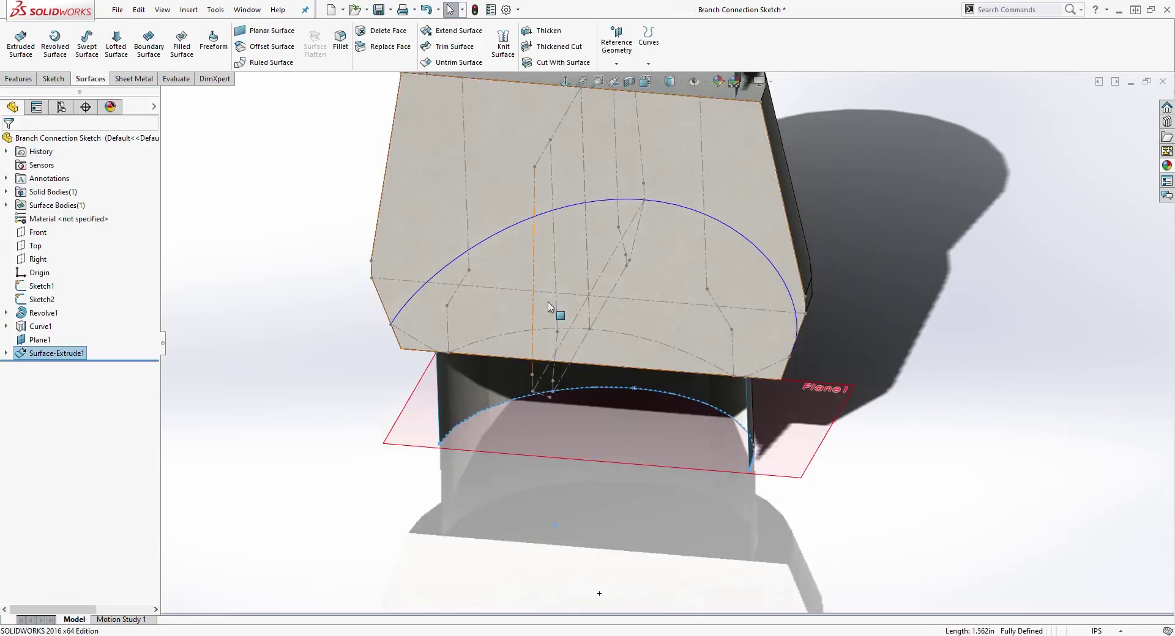
middle_drag(590, 380, 682, 322)
scroll(682, 322, up, 3)
scroll(834, 197, up, 2)
click(565, 84)
scroll(726, 210, down, 5)
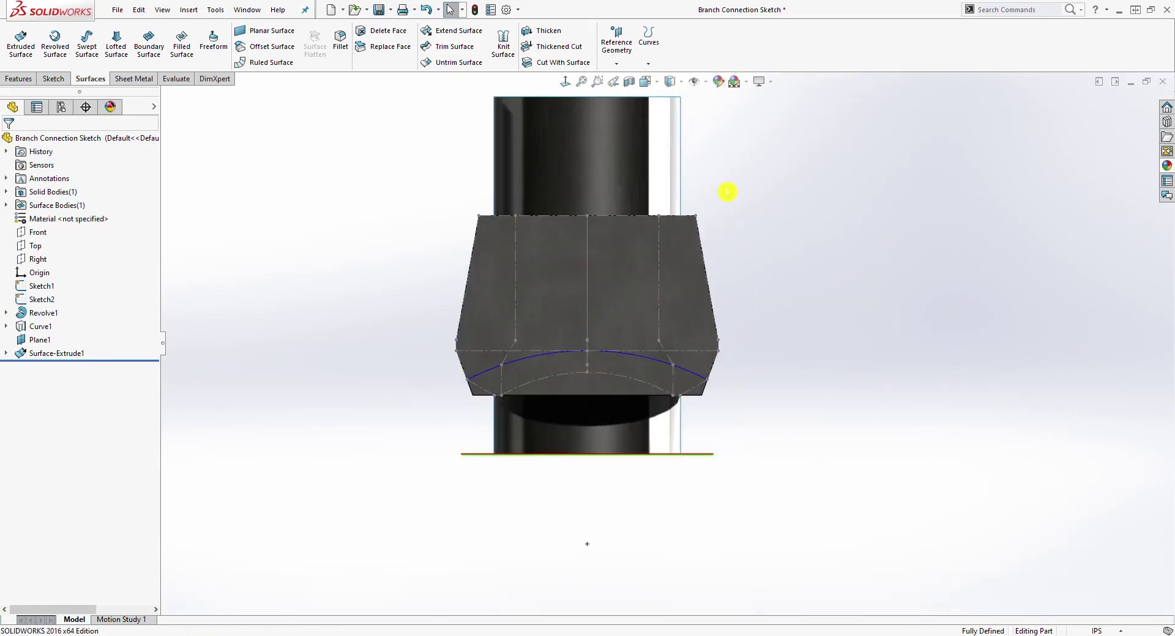
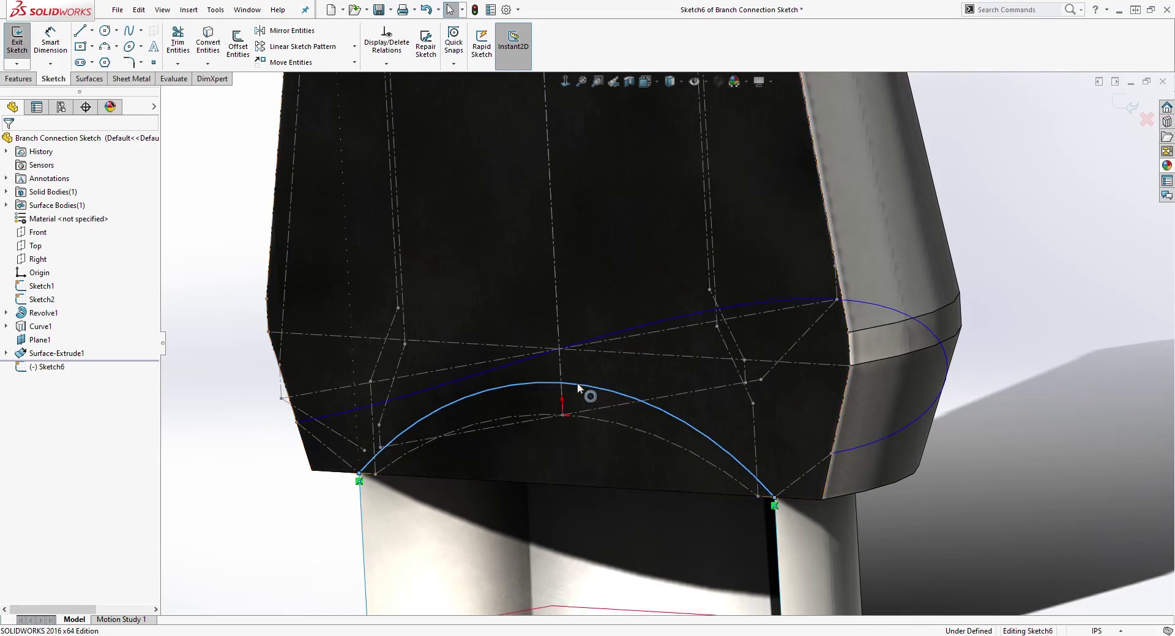
Make the sketched arc coincident with the rear layout point of the side-view sketch inside the solid.
key(Escape)
click(610, 389)
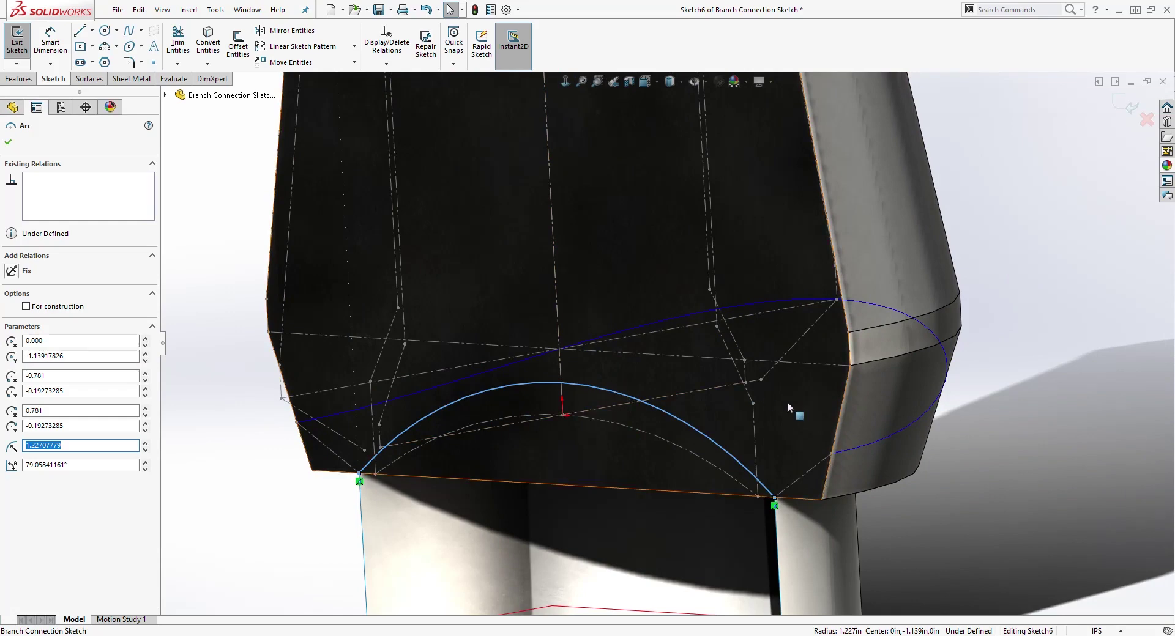
middle_drag(976, 480, 945, 441)
scroll(918, 367, down, 8)
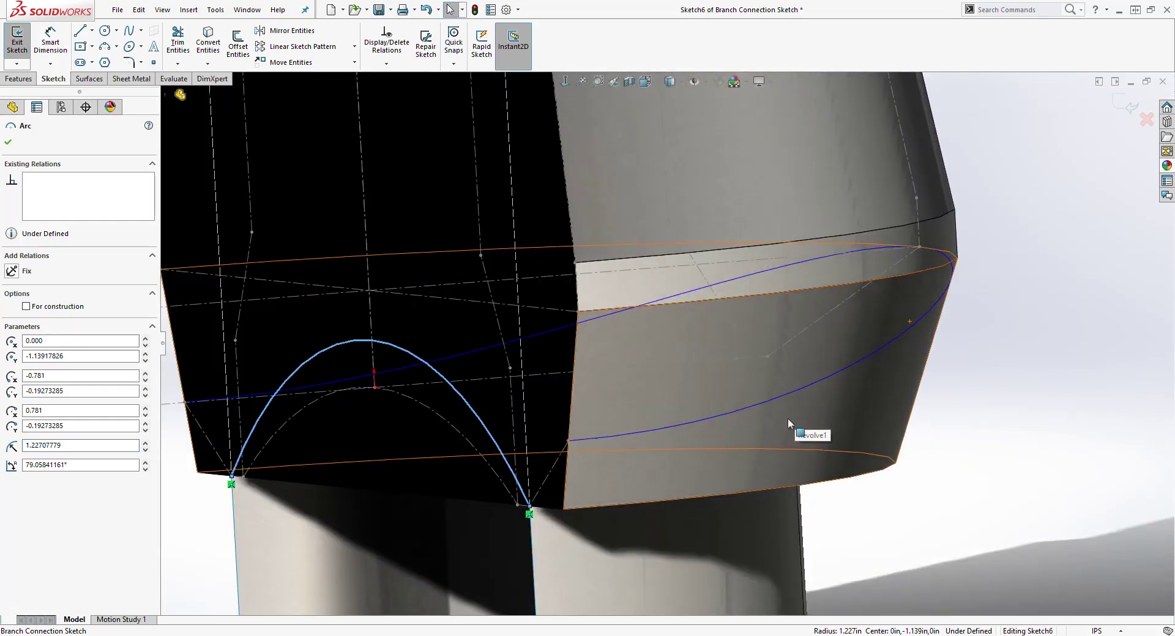
ctrl+click(768, 357)
mouse_move(768, 386)
middle_down()
mouse_move(742, 498)
mouse_move(761, 414)
middle_up()
scroll(406, 373, up, 2)
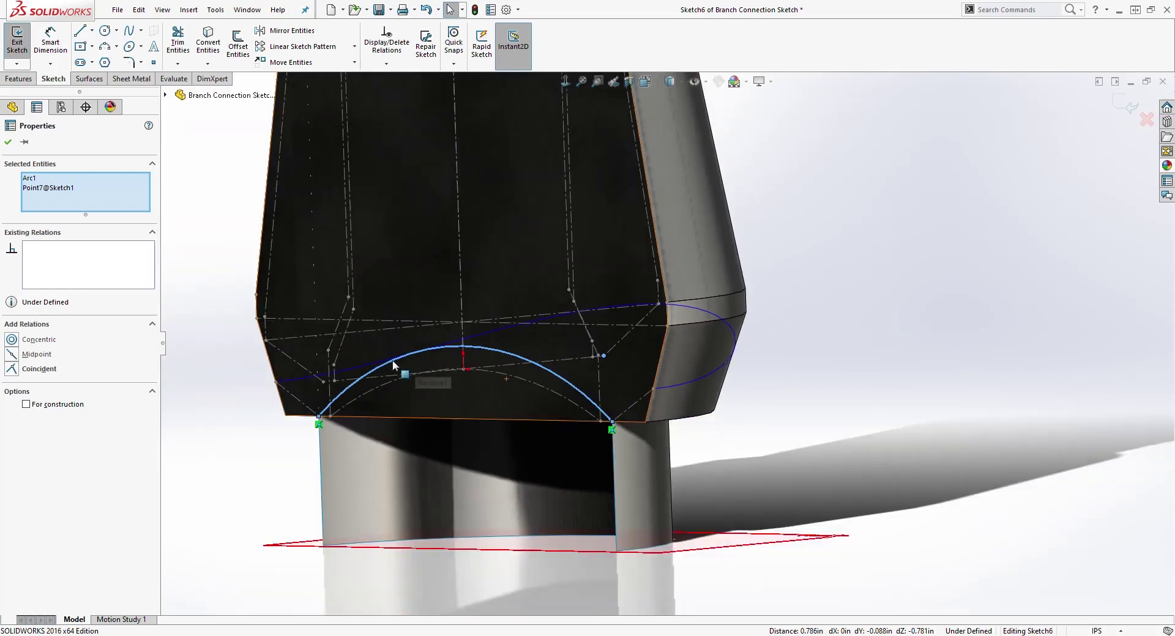
mouse_move(318, 418)
middle_down()
mouse_move(383, 418)
mouse_move(316, 427)
middle_up()
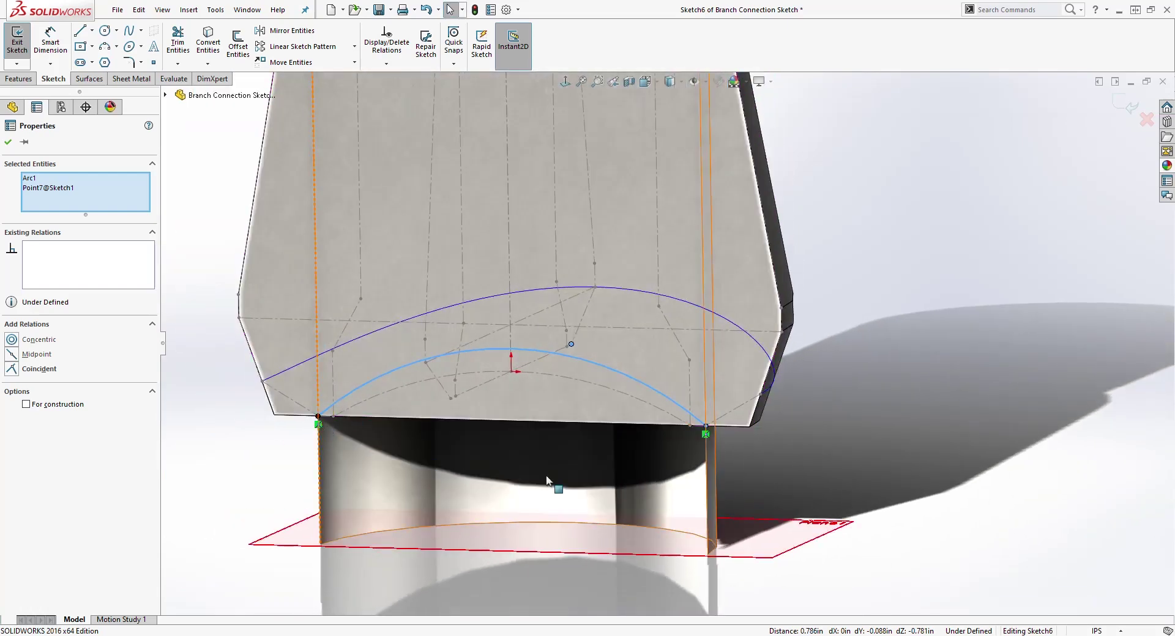
middle_drag(781, 441, 809, 348)
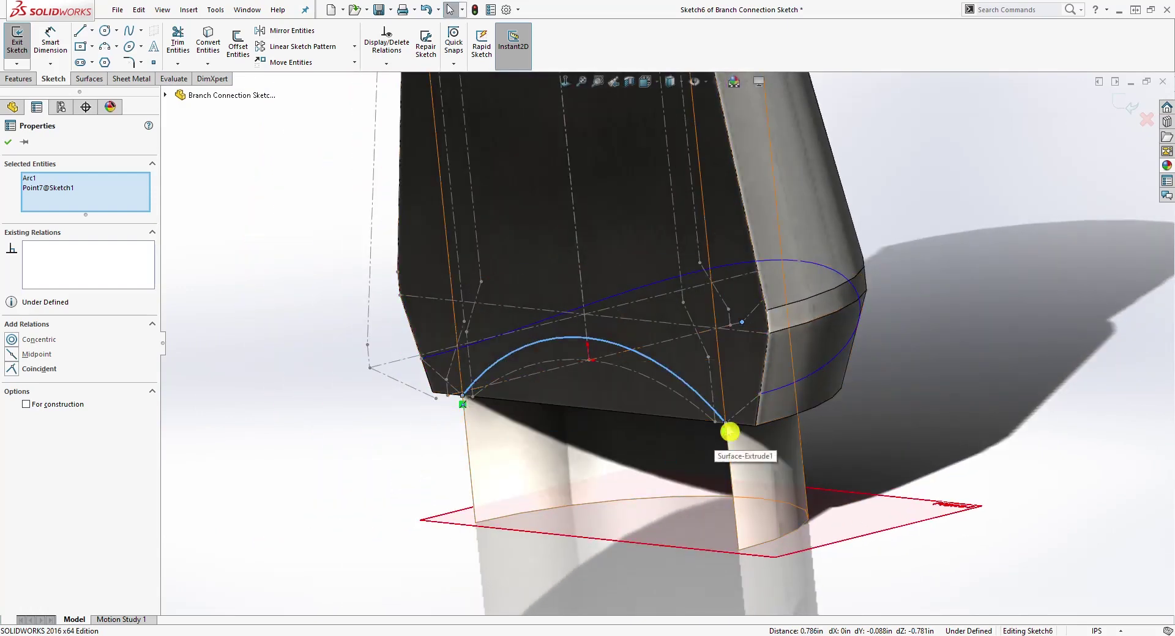
middle_drag(749, 318, 696, 389)
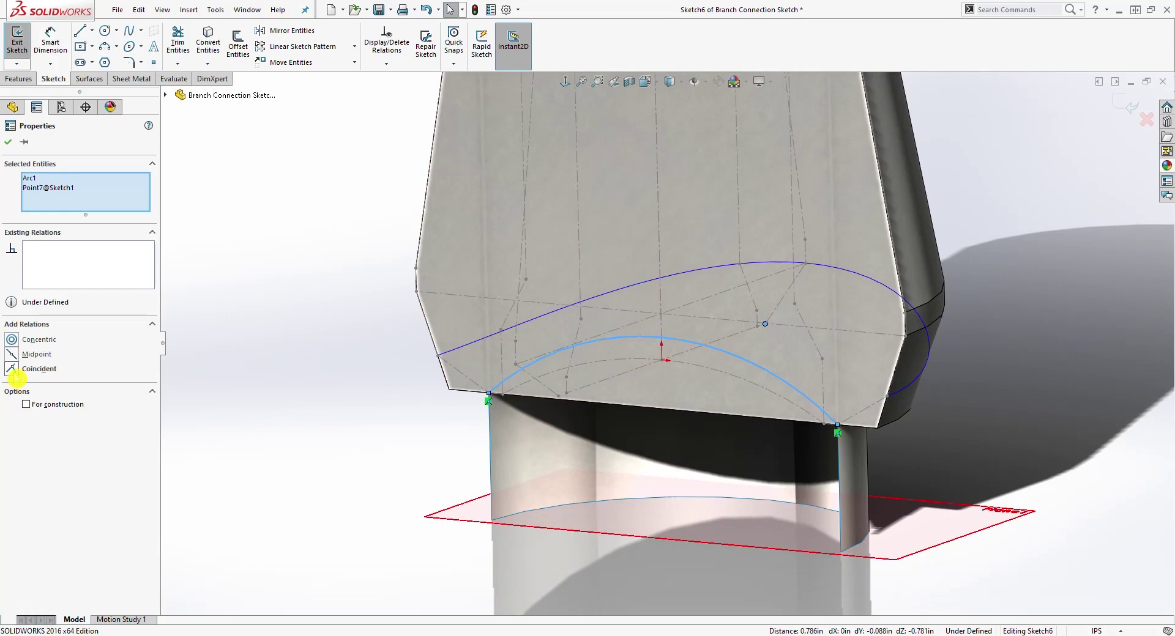
click(12, 369)
middle_drag(498, 403, 598, 374)
scroll(597, 374, up, 2)
key(Escape)
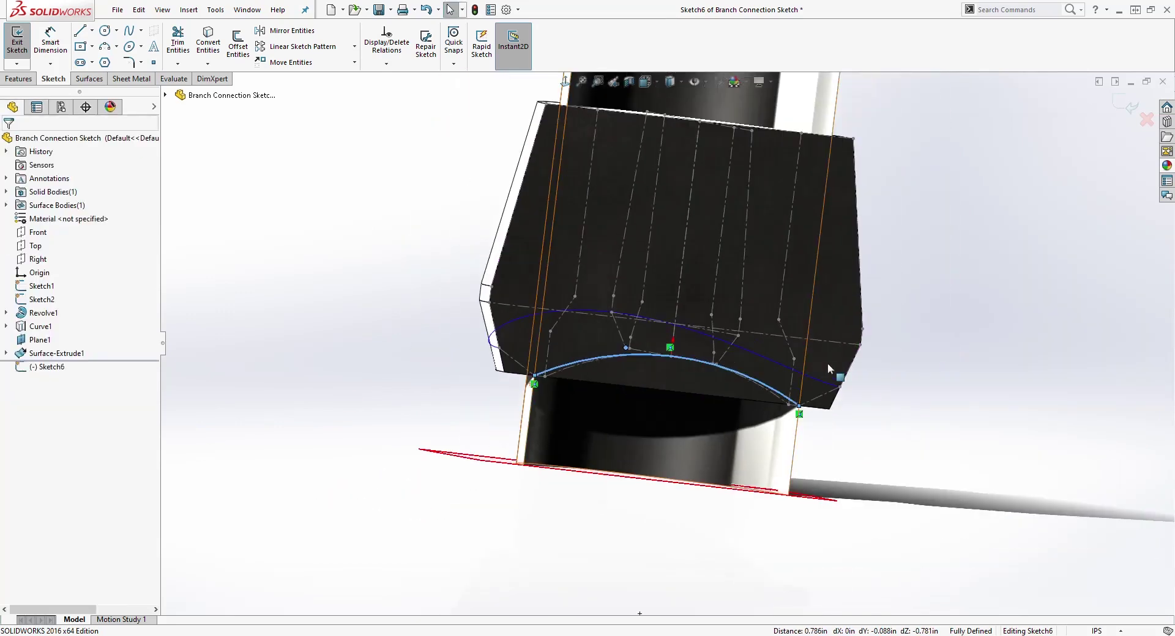
Compare the new arc with the dashed layout arc in a straight-on front view and exit the sketch.
click(567, 83)
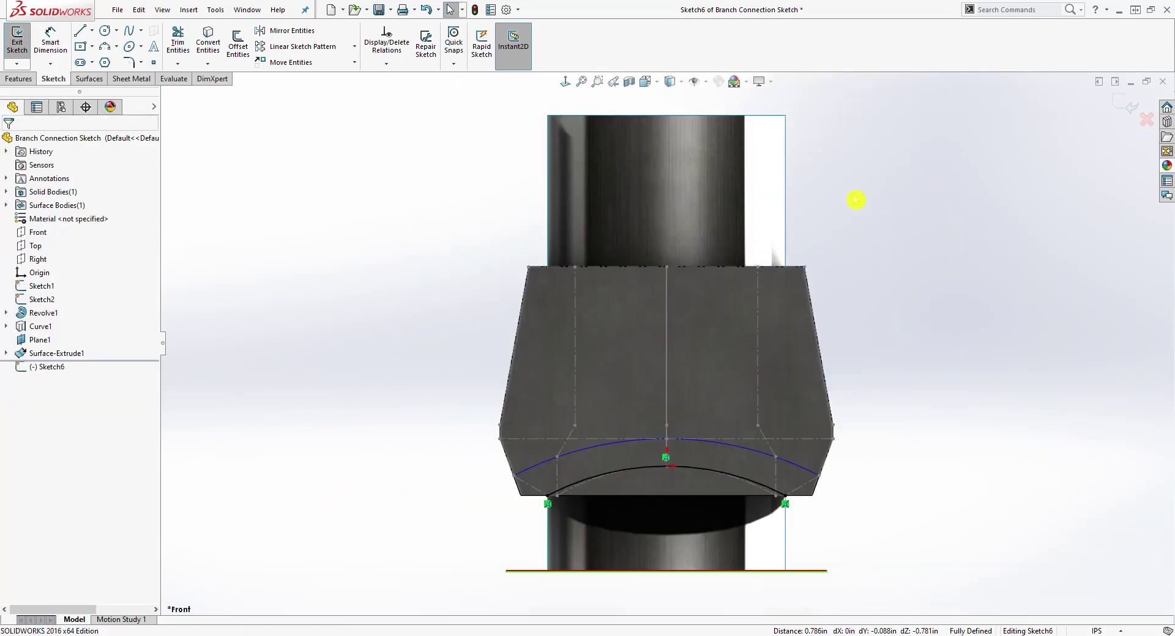
scroll(648, 382, up, 3)
scroll(608, 504, down, 3)
scroll(656, 481, down, 2)
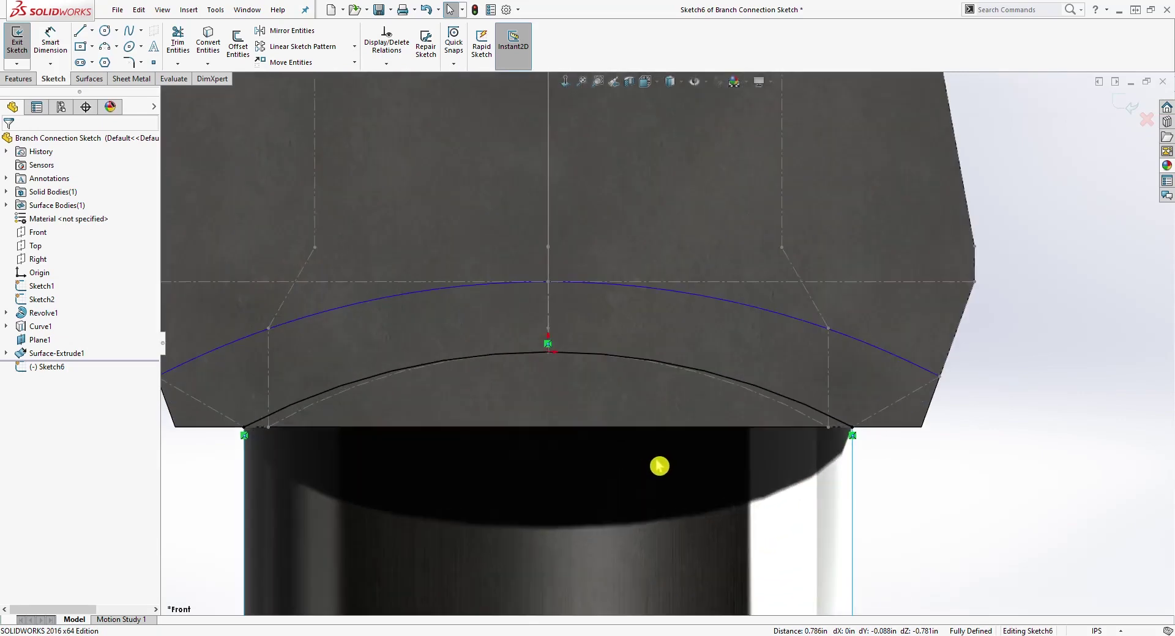
scroll(670, 343, up, 2)
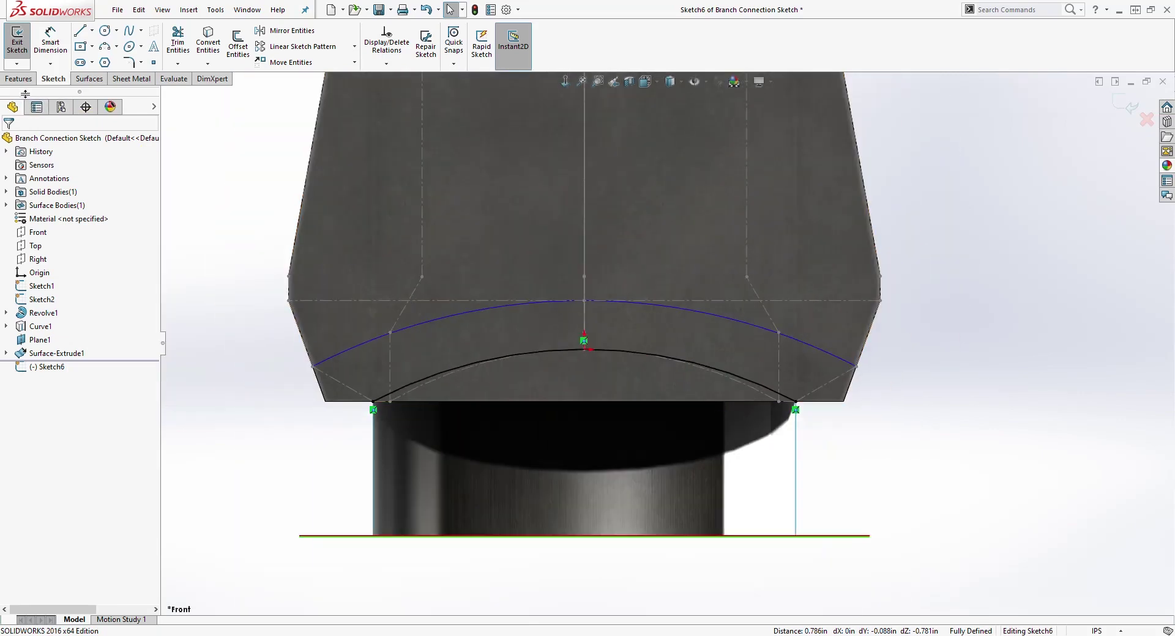
click(1125, 105)
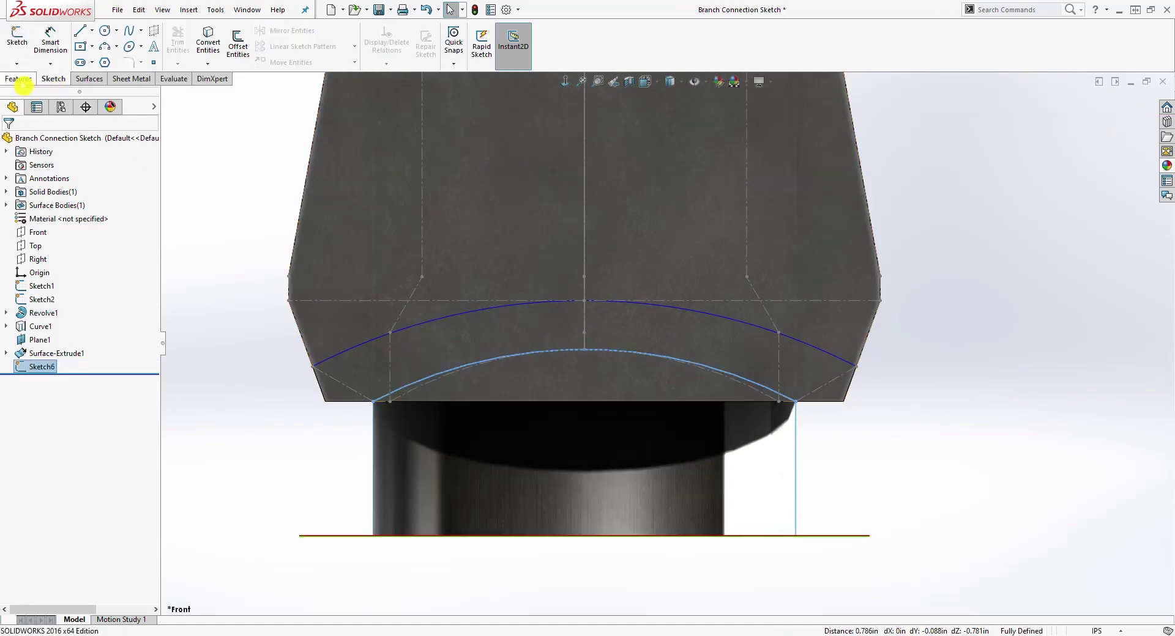
Project the arc sketch onto the extruded half-ellipse surface as a curve, using Sketch on faces with Reverse projection.
click(20, 79)
click(530, 64)
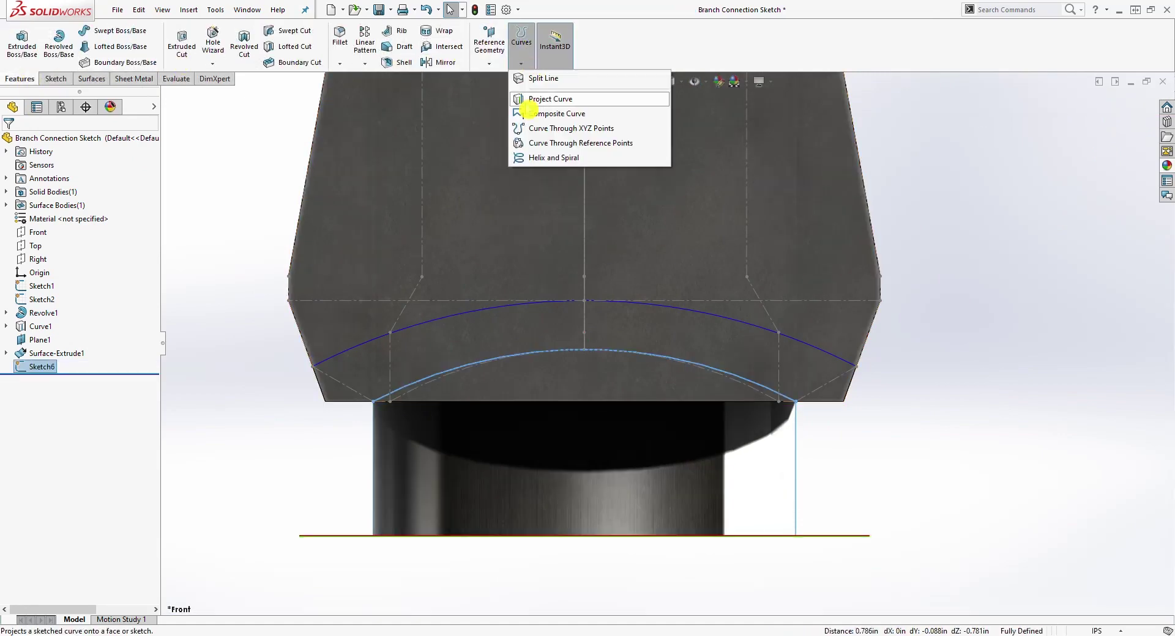
click(536, 100)
middle_drag(638, 187, 697, 403)
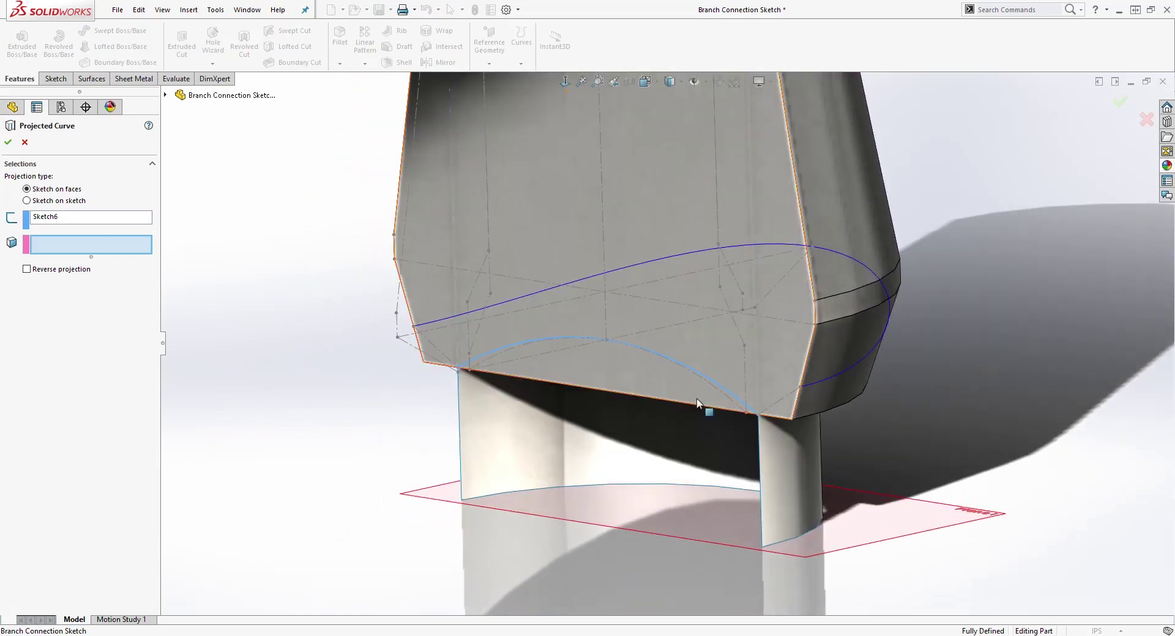
click(803, 449)
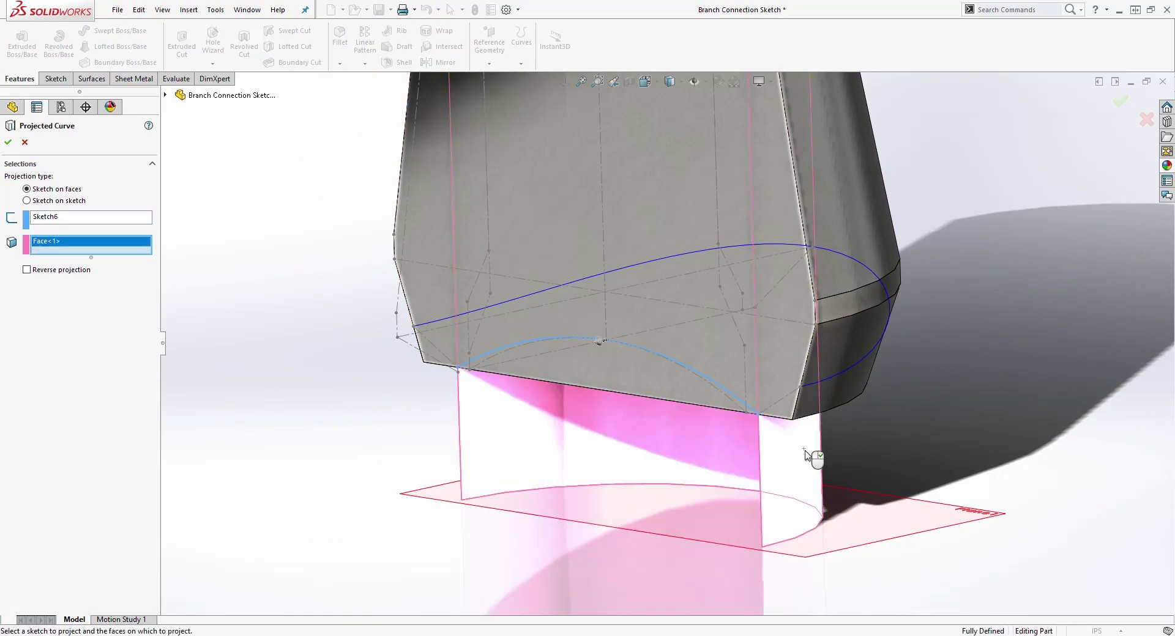
middle_drag(568, 406, 615, 392)
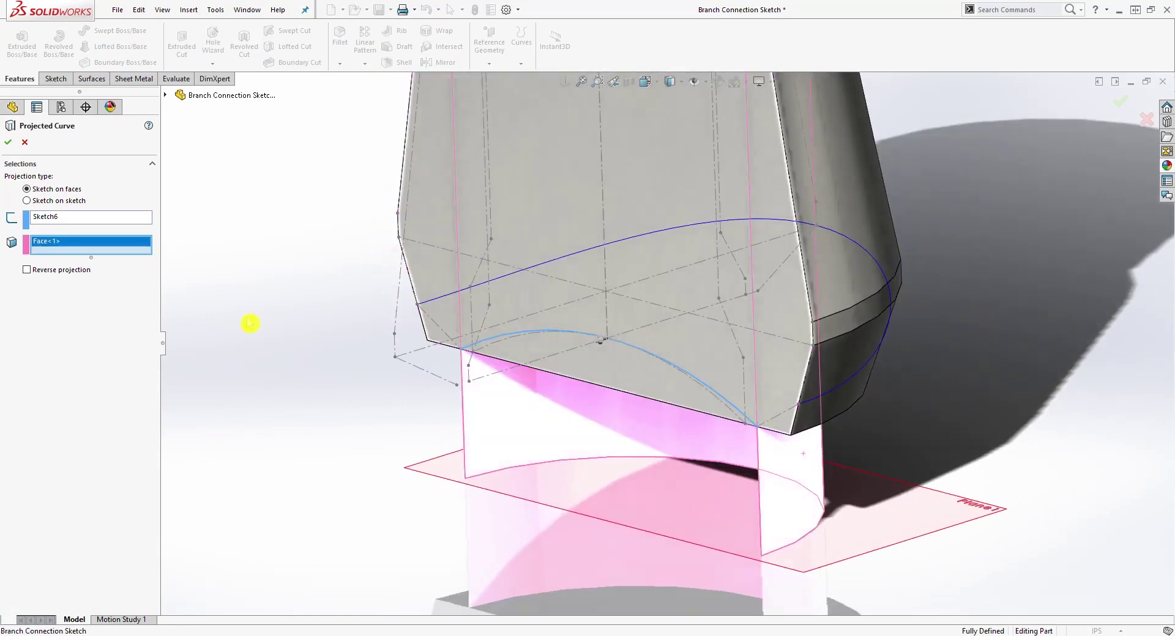
click(26, 269)
middle_drag(584, 321, 608, 351)
click(869, 516)
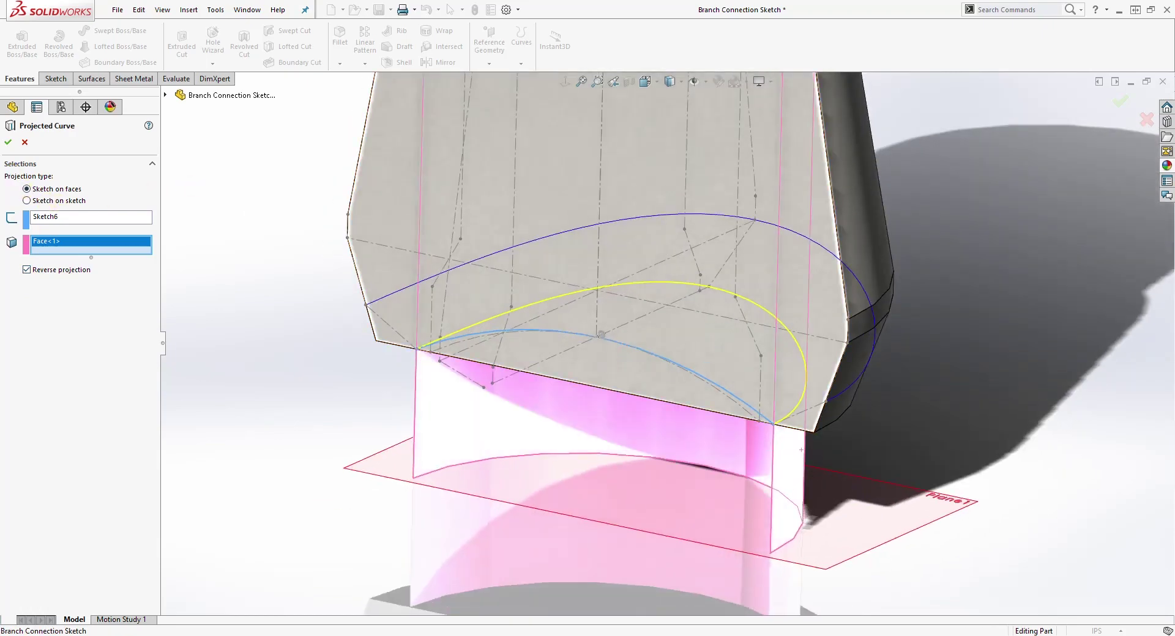
key(Return)
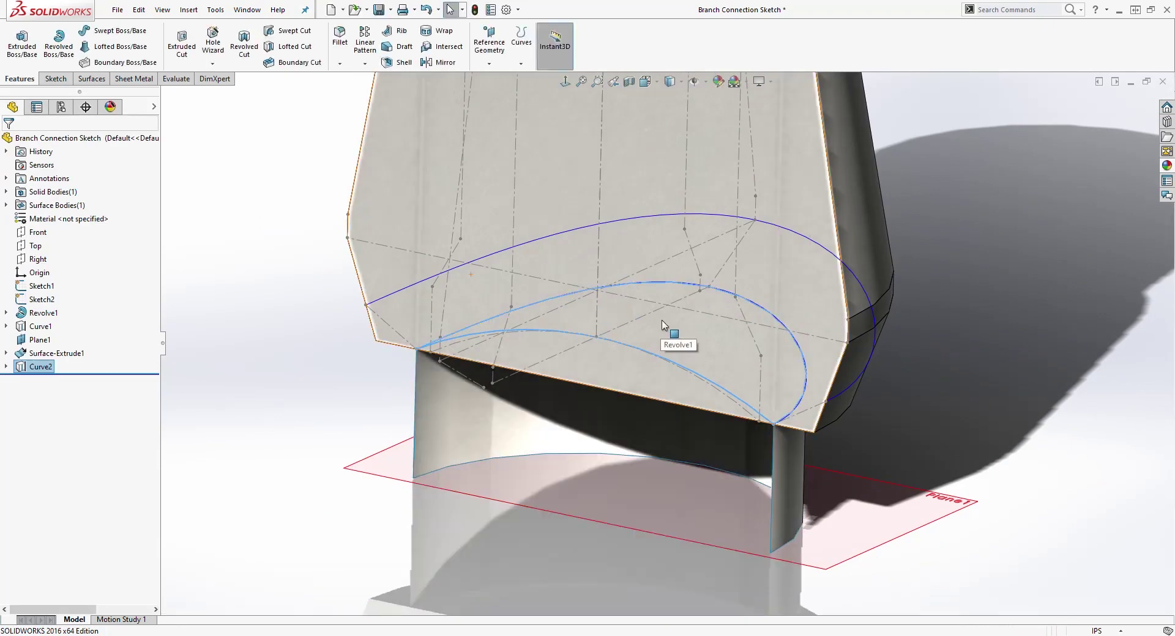
Start a new sketch on Plane1 beneath the solid.
middle_drag(663, 324, 739, 280)
scroll(723, 280, down, 1)
key(Escape)
scroll(900, 506, down, 1)
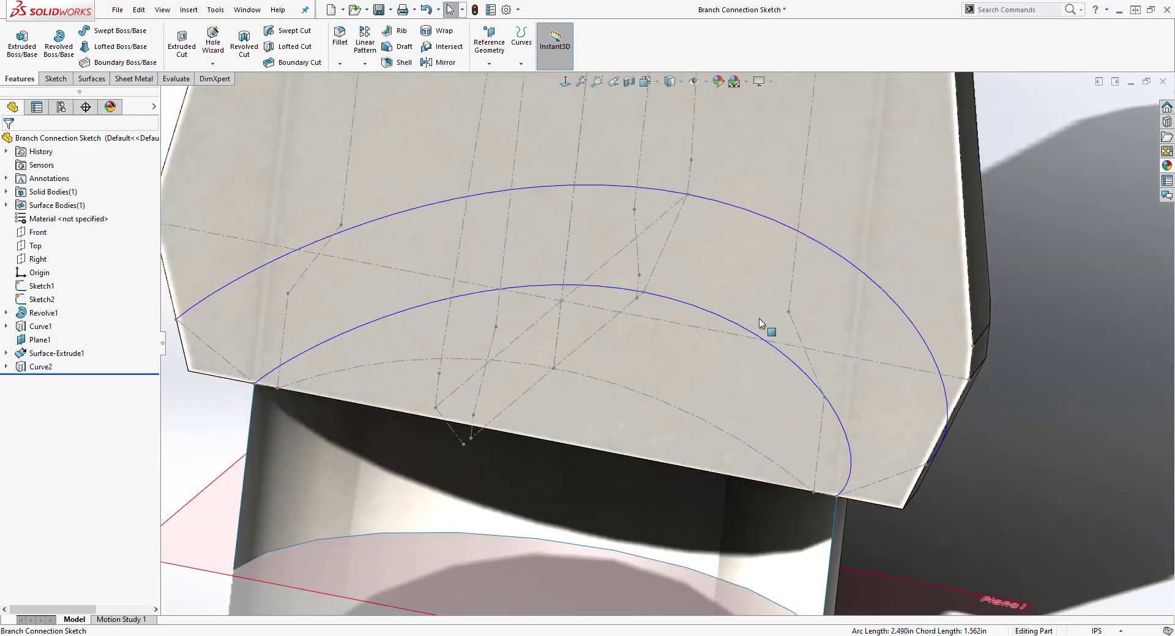
middle_drag(316, 394, 813, 464)
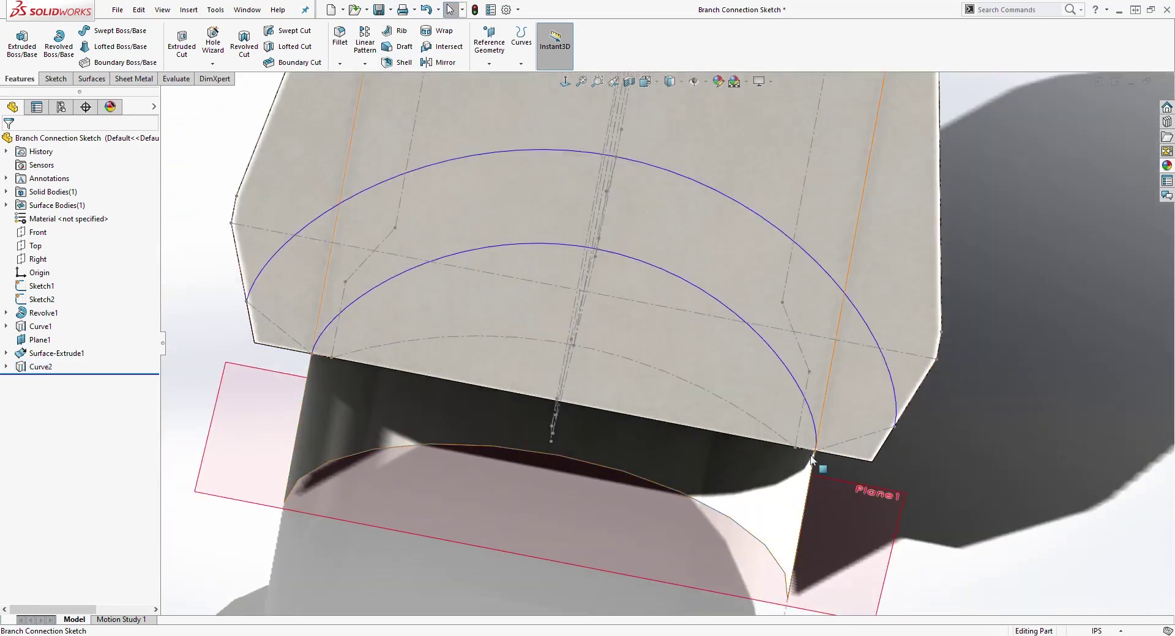
middle_drag(495, 333, 500, 468)
click(500, 482)
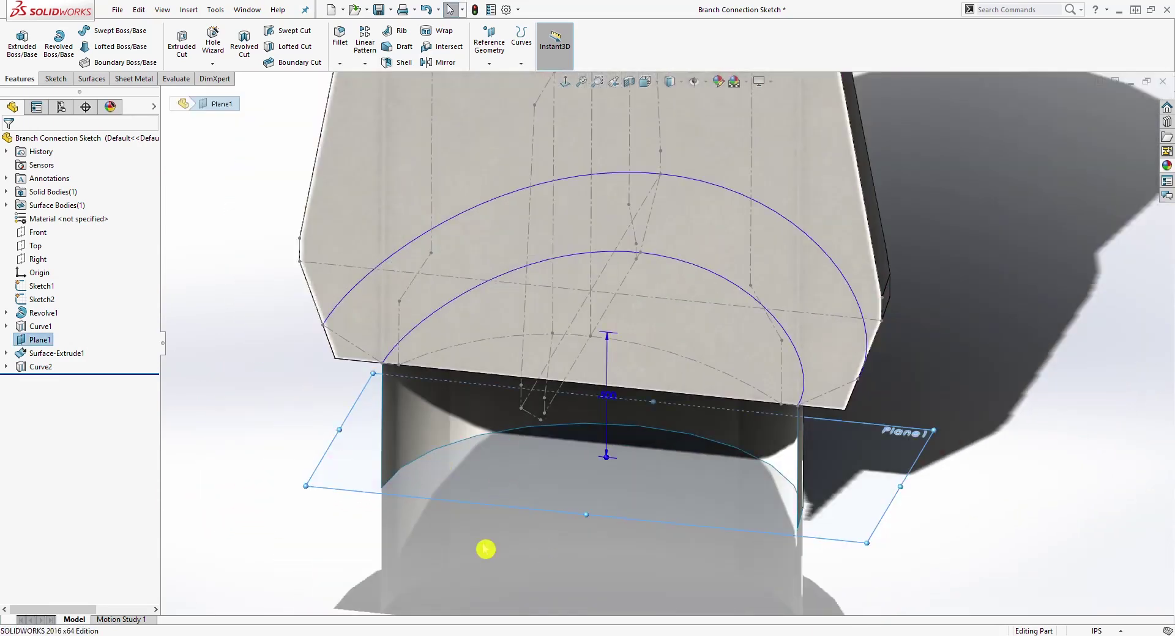
click(55, 80)
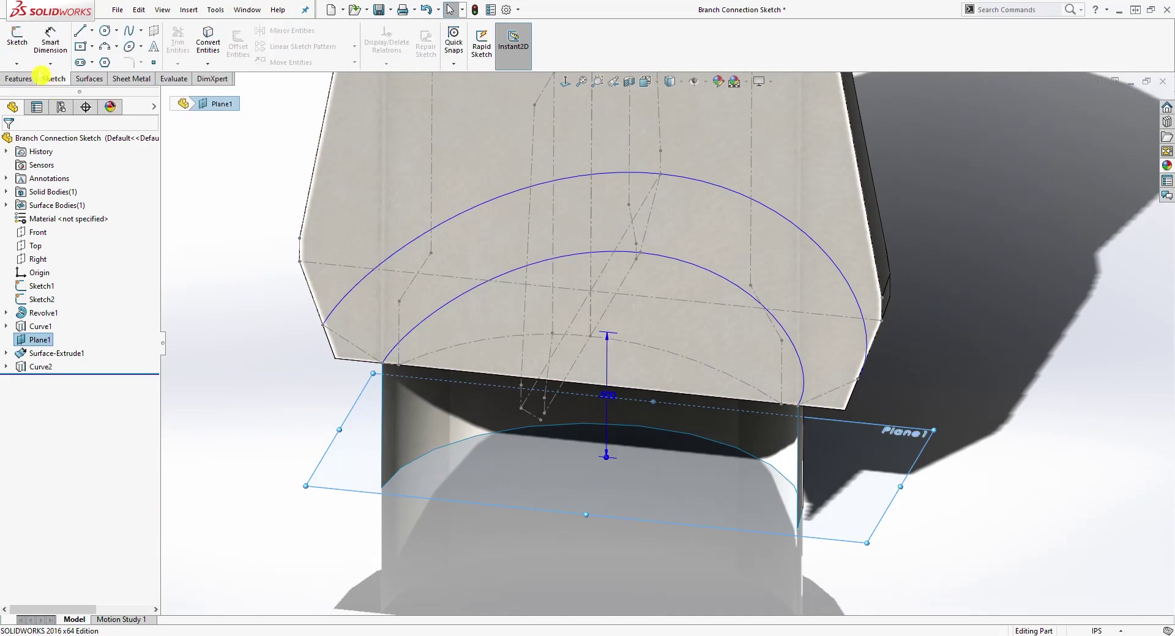
click(17, 43)
mouse_move(695, 446)
middle_down()
mouse_move(688, 401)
mouse_move(518, 386)
middle_up()
key(Escape)
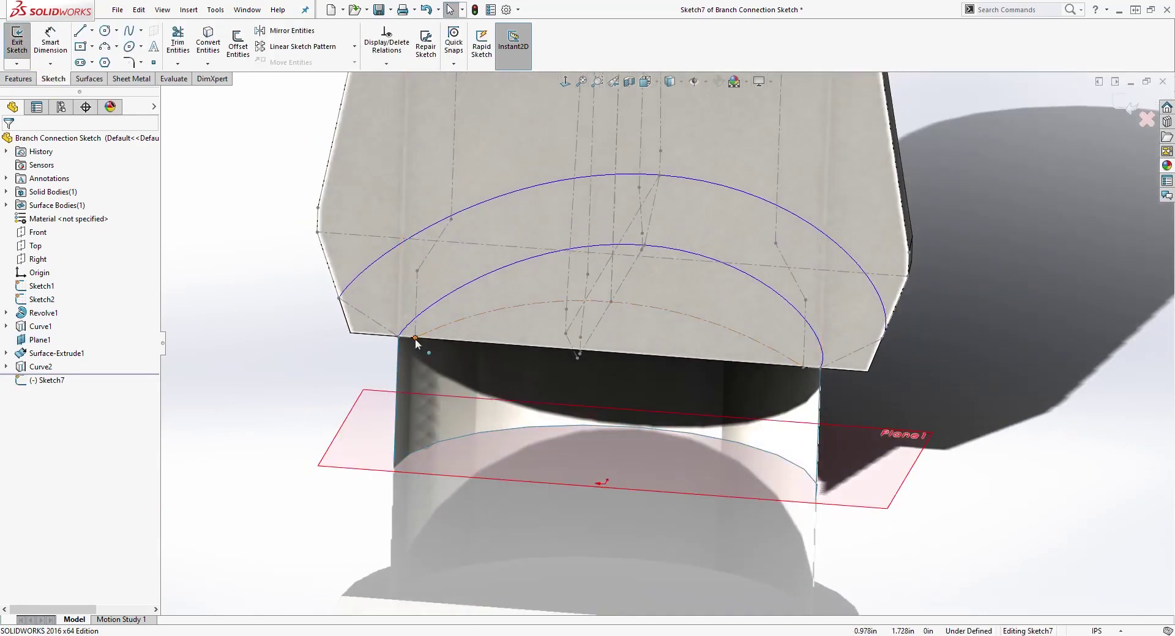
Convert the left and right end points of the dashed layout arc at the solid's base into the Plane1 sketch.
click(414, 338)
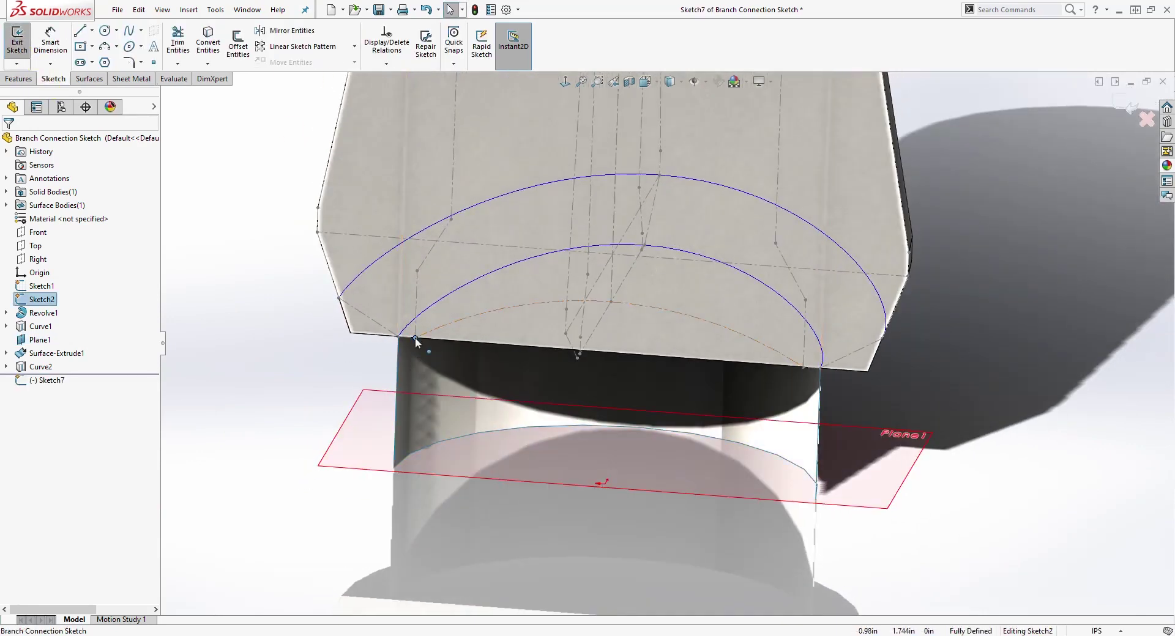
click(221, 49)
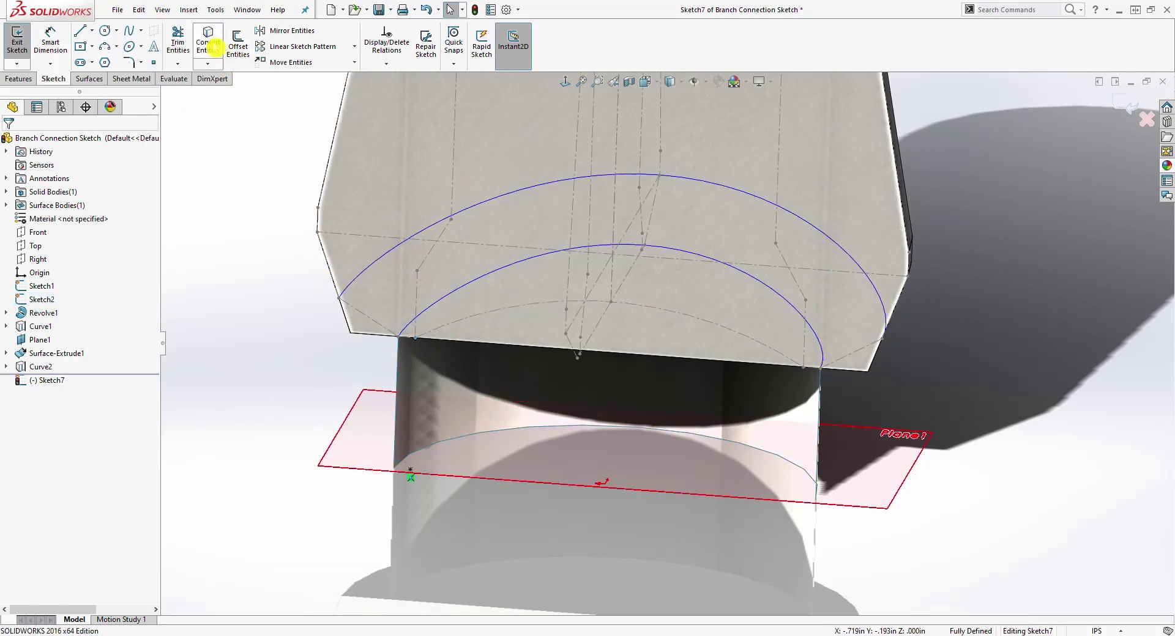
click(803, 367)
click(209, 46)
Convert the inner end point of the side layout sketch, at the solid's rear, into the Plane1 sketch.
mouse_move(688, 302)
middle_down()
mouse_move(603, 233)
mouse_move(635, 218)
mouse_move(692, 278)
middle_up()
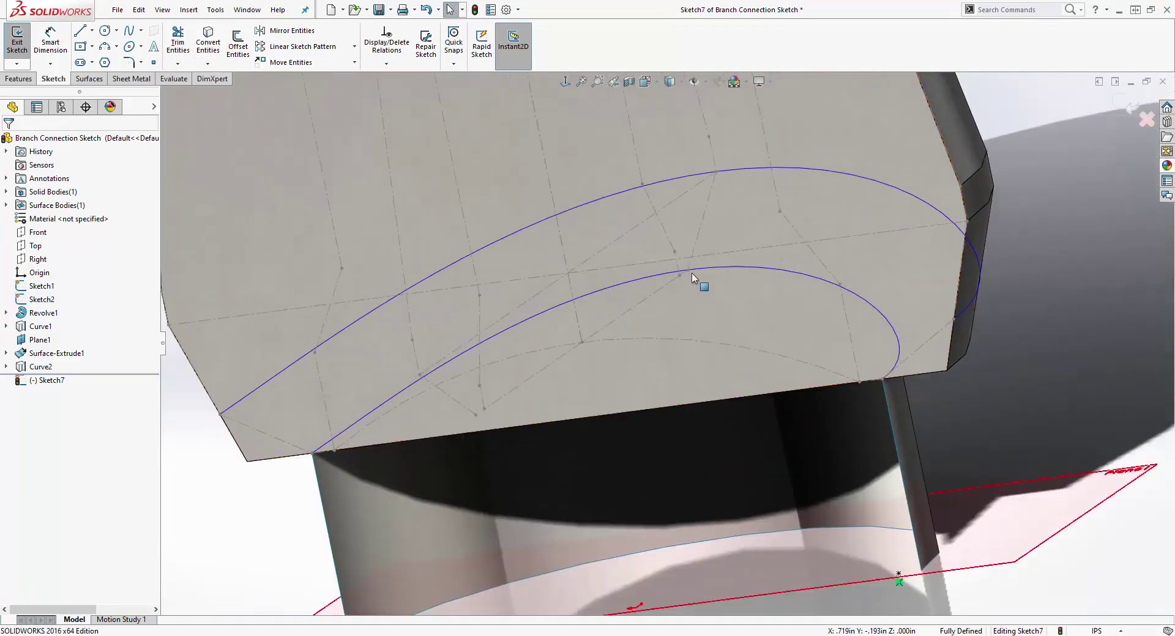
scroll(693, 277, down, 2)
mouse_move(714, 297)
middle_down()
mouse_move(698, 282)
mouse_move(710, 298)
middle_up()
scroll(710, 299, up, 6)
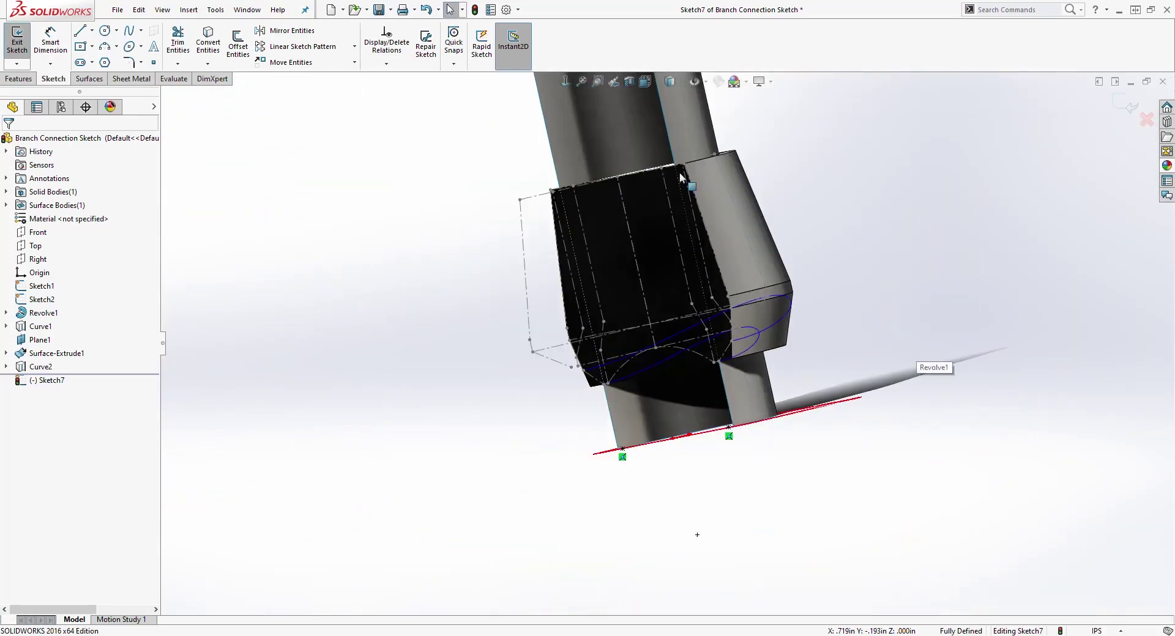
mouse_move(635, 105)
middle_down()
mouse_move(863, 273)
mouse_move(839, 290)
mouse_move(839, 324)
mouse_move(732, 282)
mouse_move(763, 241)
mouse_move(752, 289)
mouse_move(713, 321)
middle_up()
scroll(744, 285, down, 2)
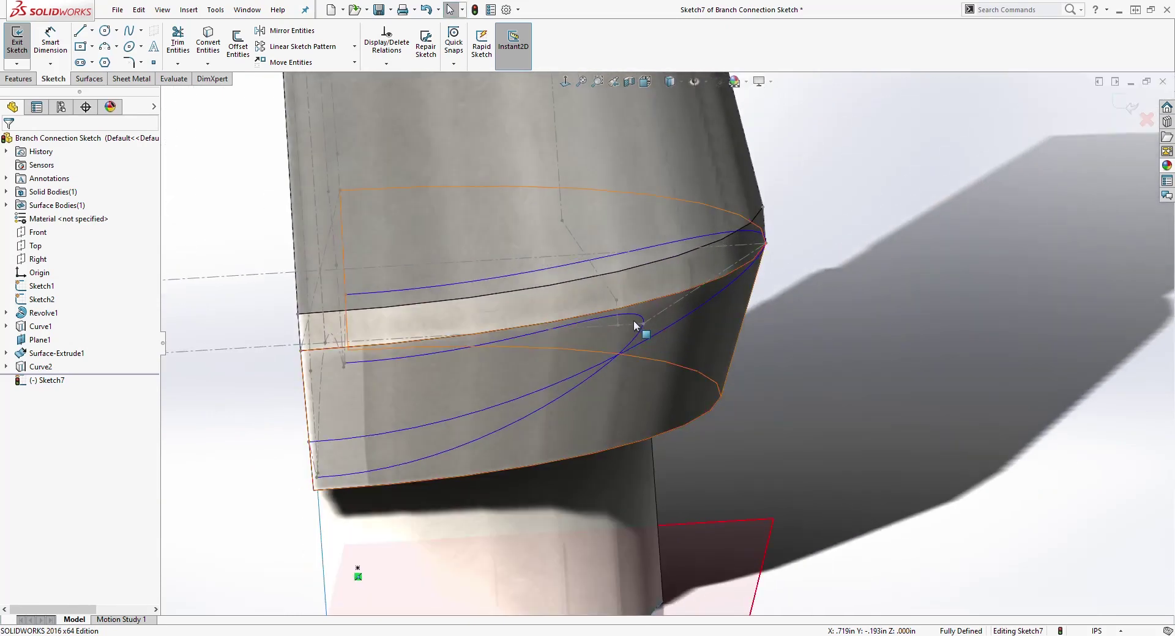
click(630, 339)
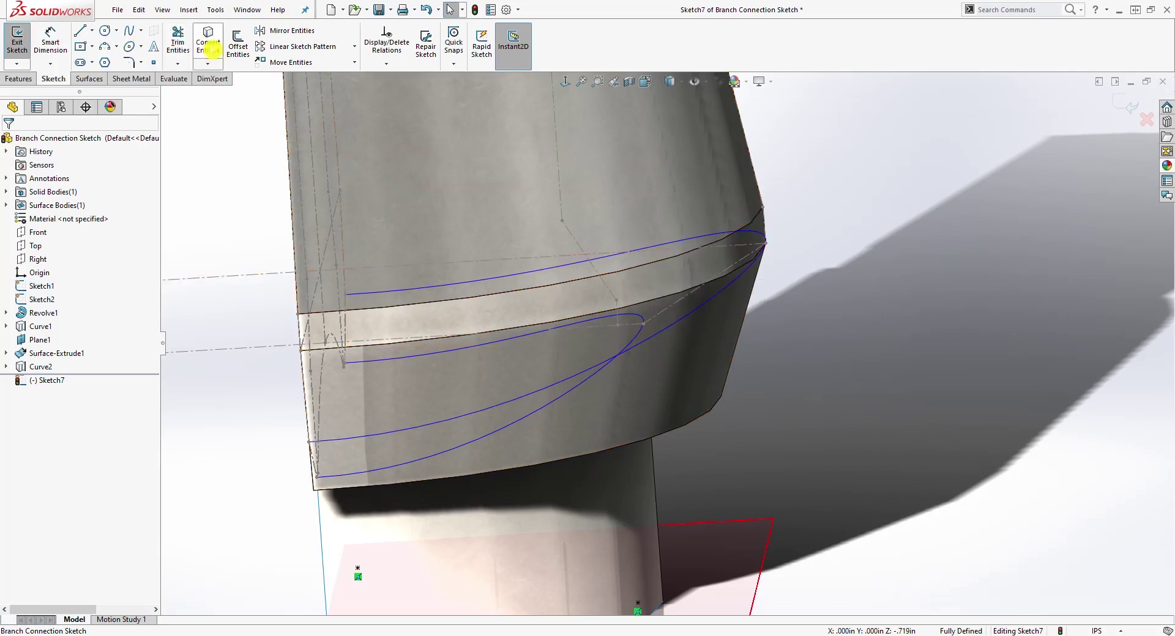
scroll(464, 281, up, 3)
mouse_move(541, 282)
middle_down()
mouse_move(519, 276)
mouse_move(488, 385)
mouse_move(445, 380)
mouse_move(410, 424)
middle_up()
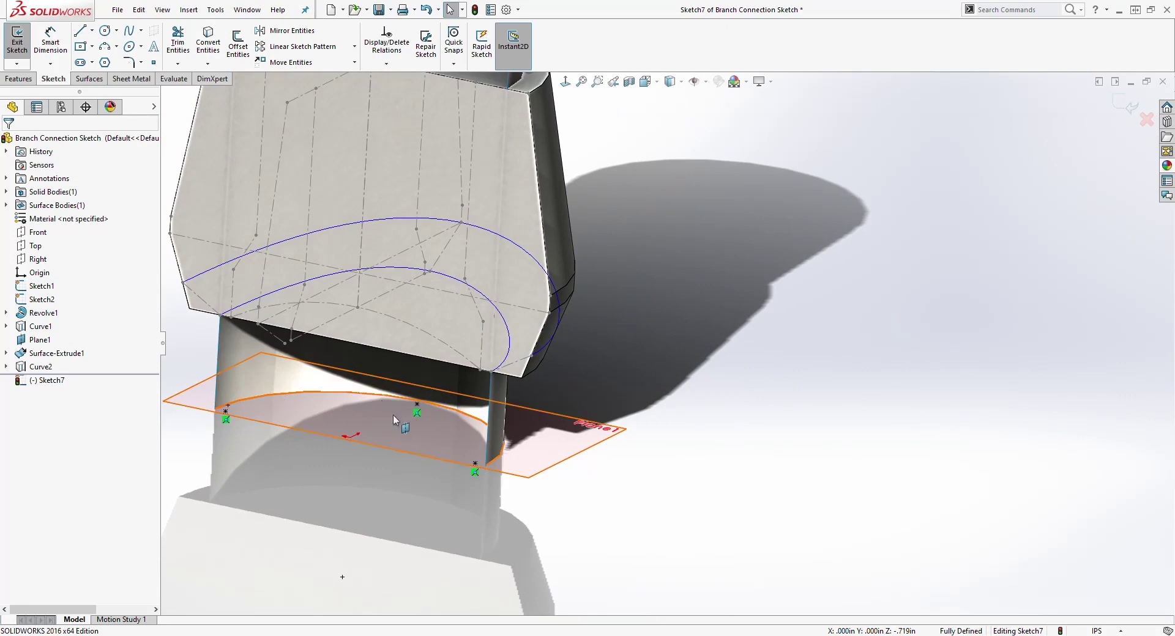
click(1023, 150)
Sketch an ellipse centred on the origin on Plane1, with a major radius of about 0.54 in along the horizontal axis.
middle_drag(482, 206, 503, 237)
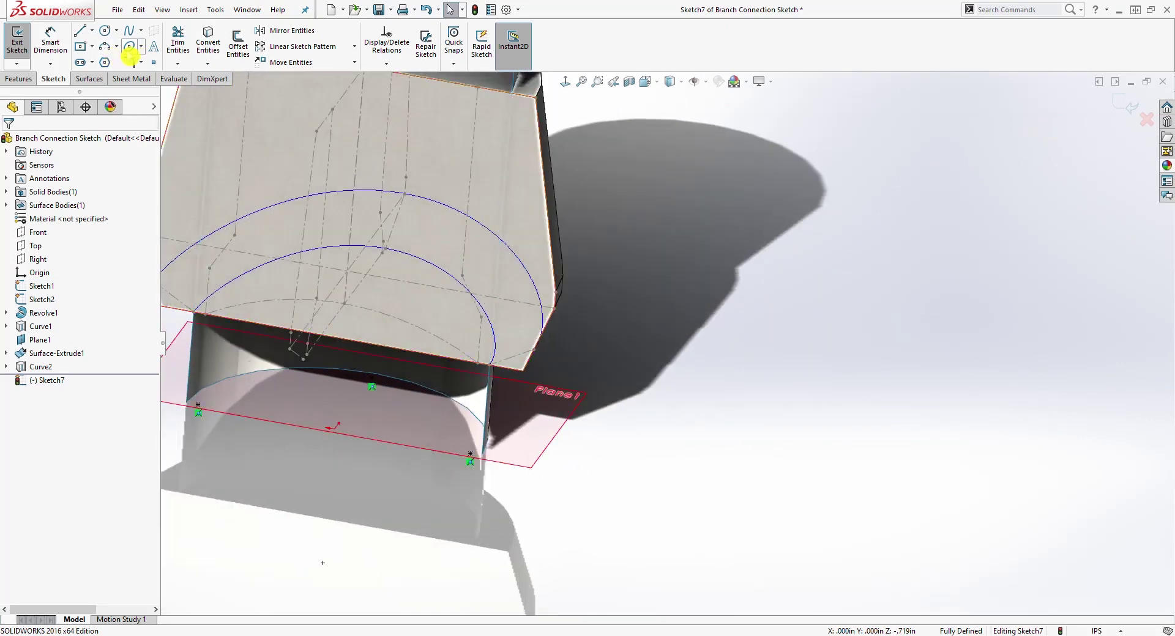
click(129, 49)
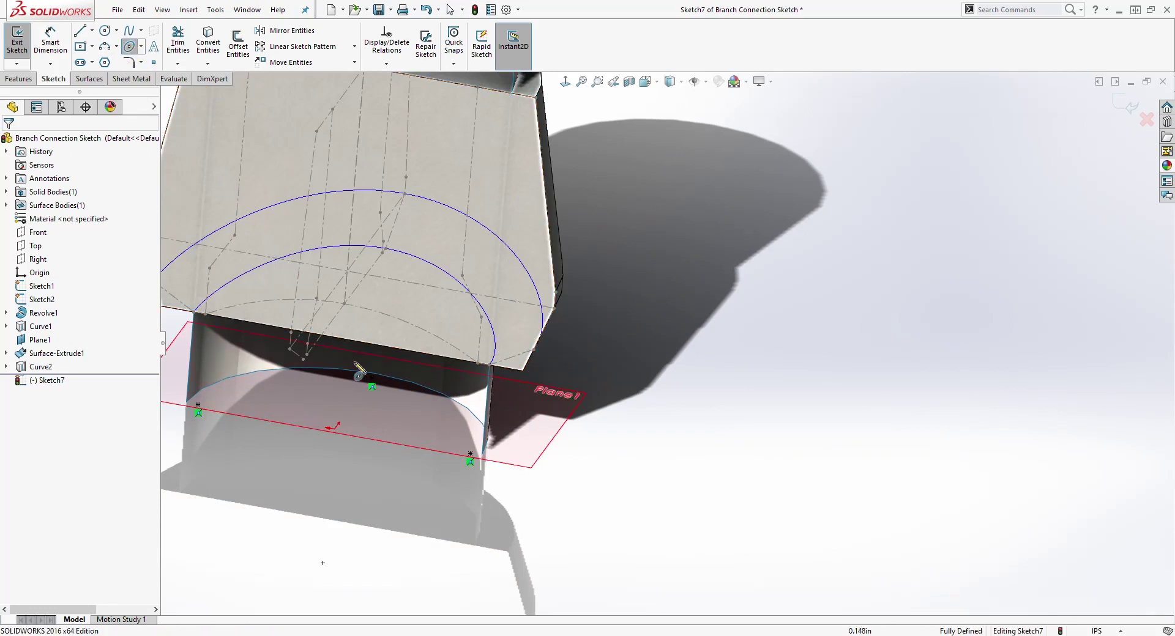
click(335, 428)
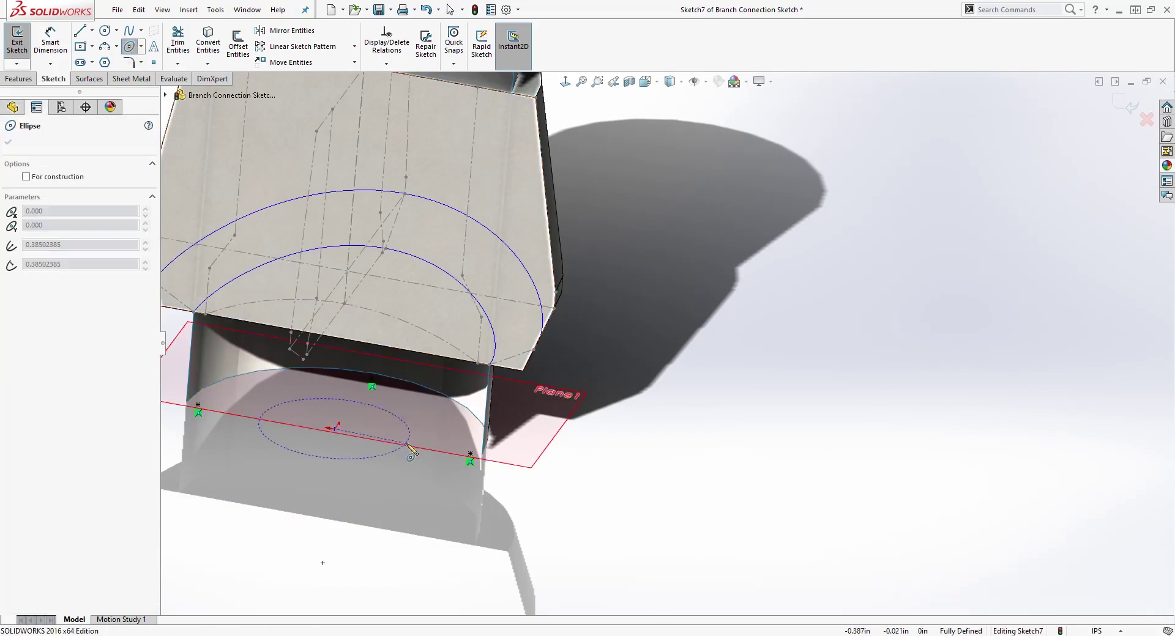
click(438, 452)
click(425, 422)
click(421, 409)
key(Escape)
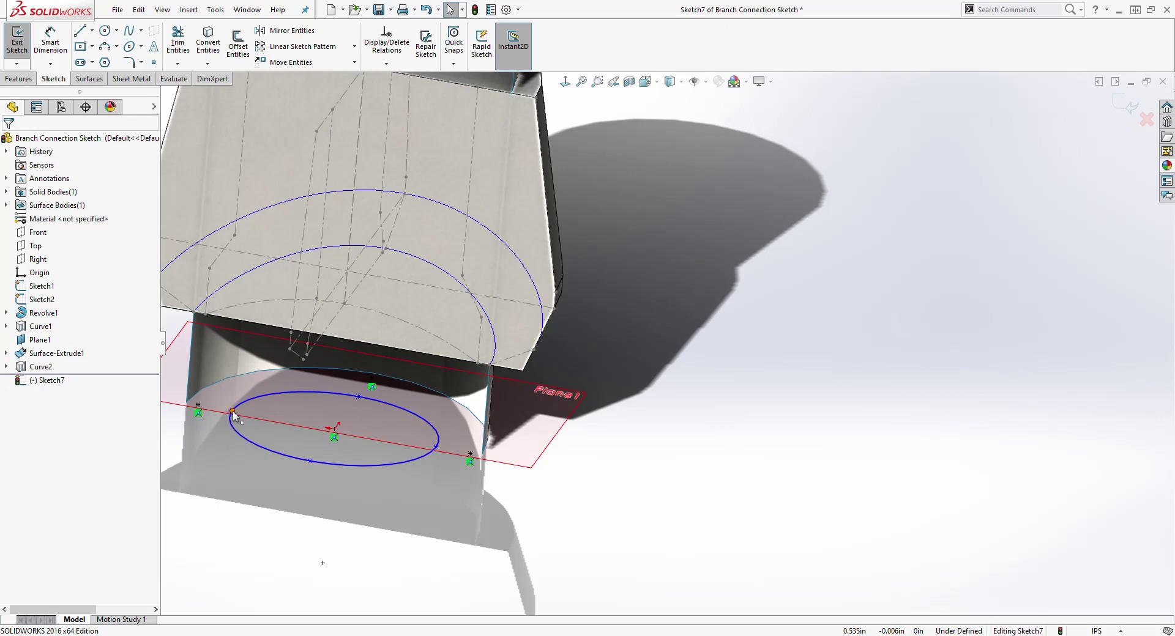
Make the ellipse's left major-axis point coincident with the left converted point.
click(233, 412)
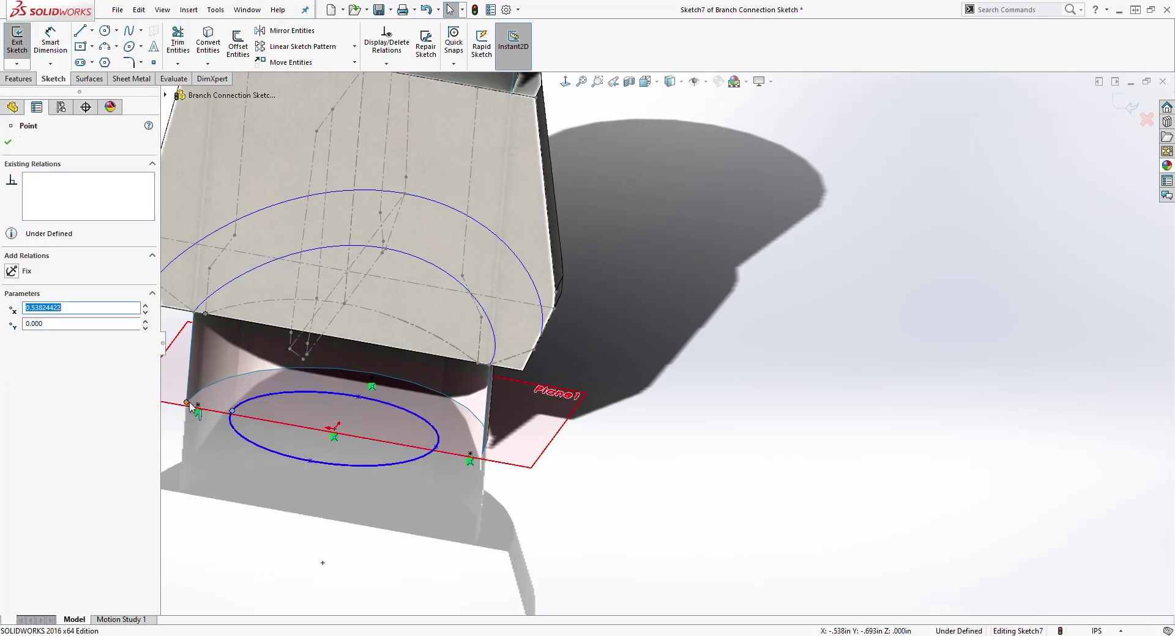
ctrl+click(199, 405)
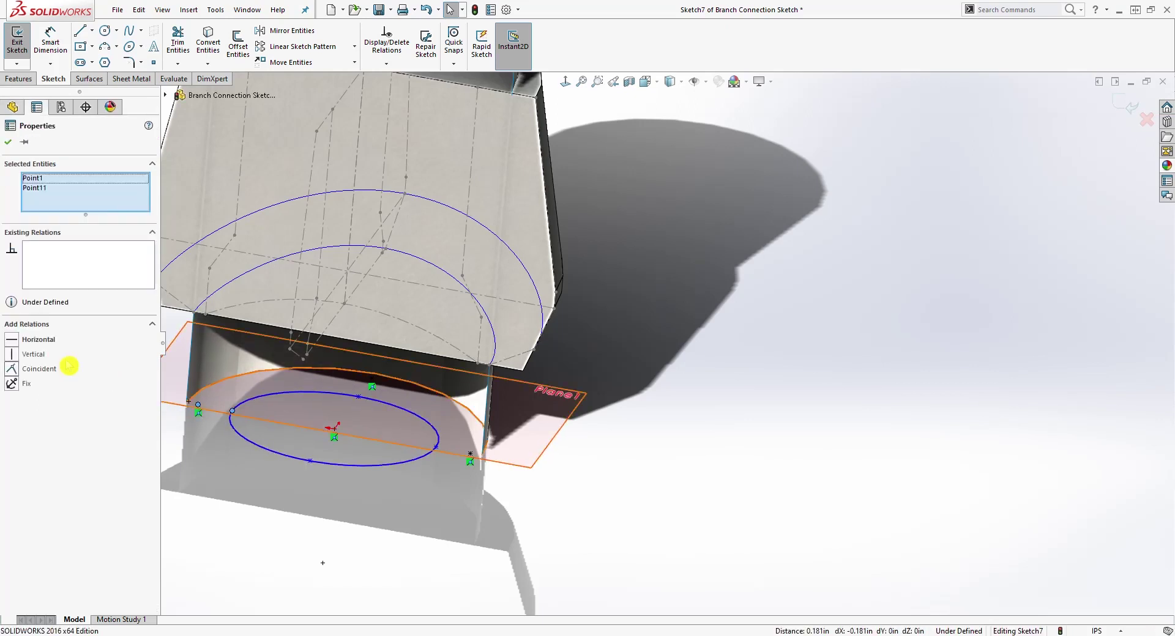
click(18, 371)
key(Escape)
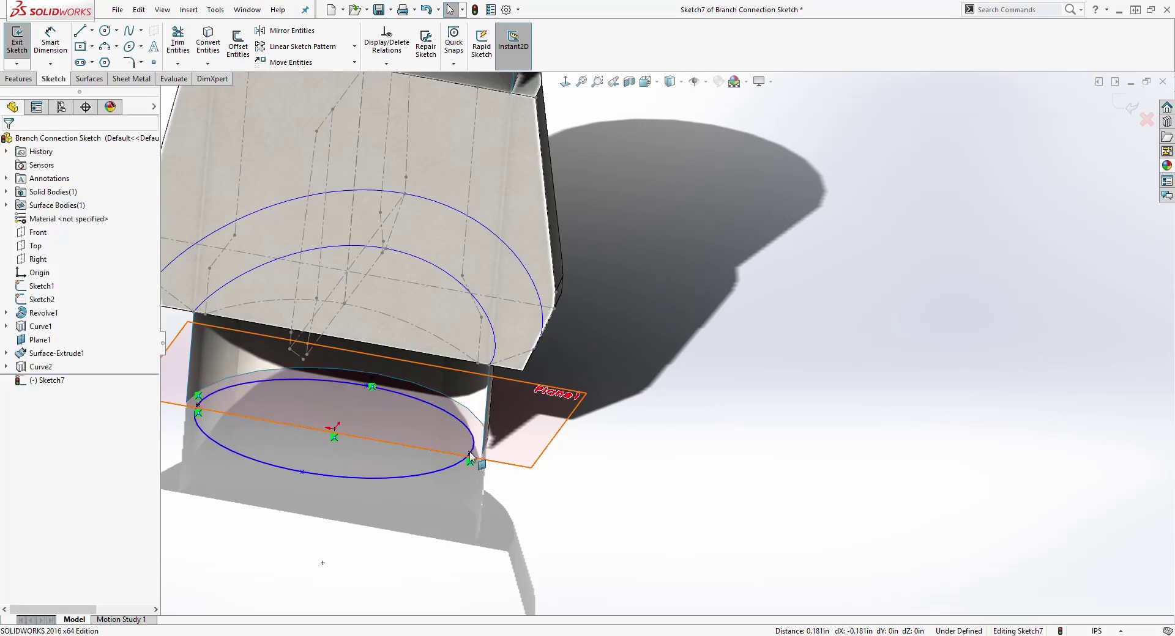
Make the ellipse's rear minor-axis point coincident with the converted point behind it.
click(368, 386)
scroll(399, 388, down, 5)
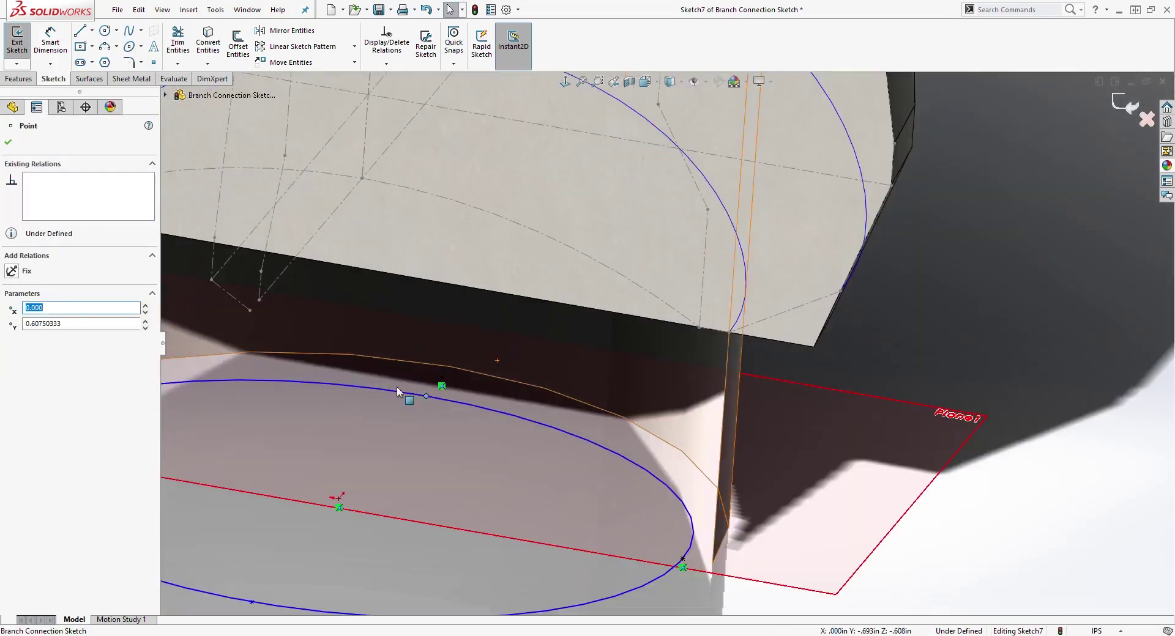
middle_drag(479, 357, 465, 400)
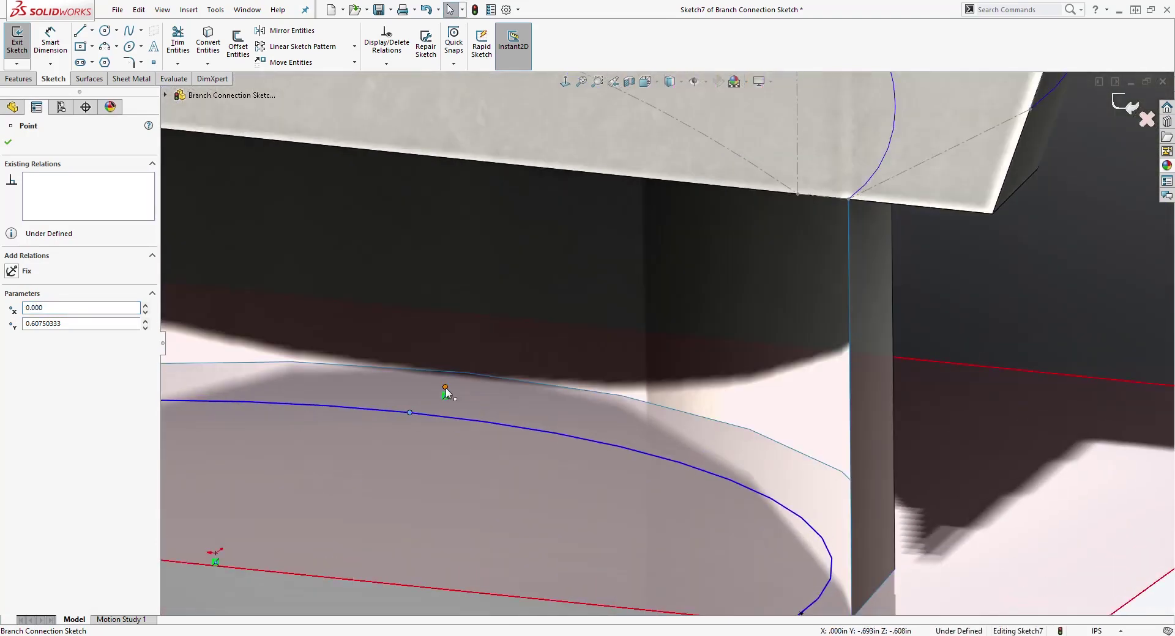
ctrl+click(445, 388)
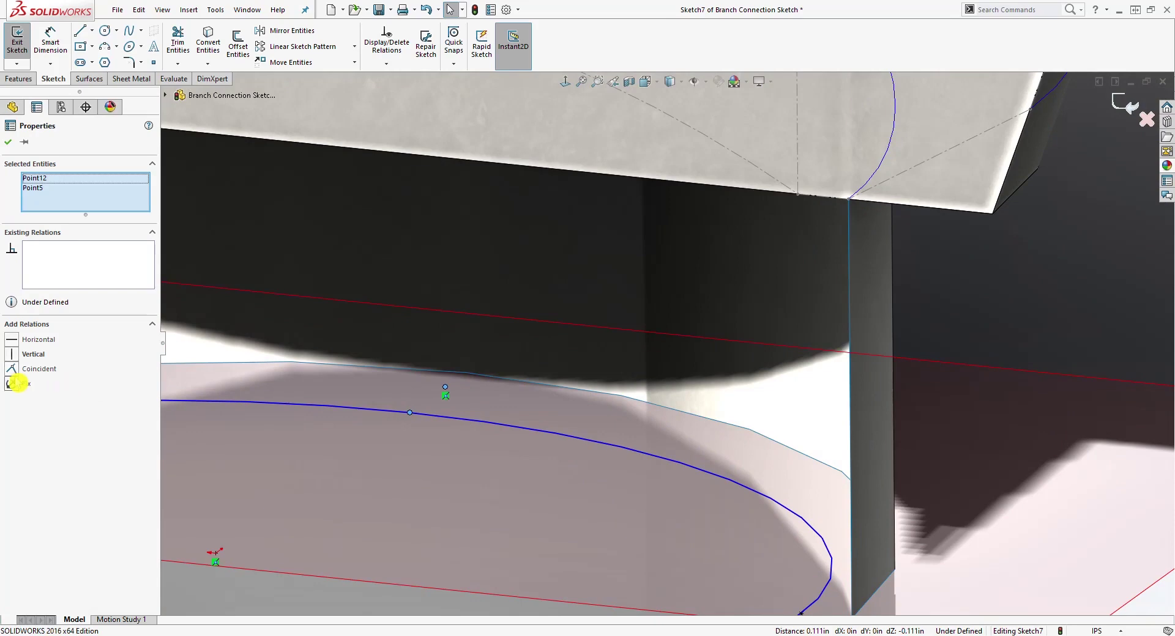
click(12, 369)
middle_drag(539, 404, 564, 441)
key(Escape)
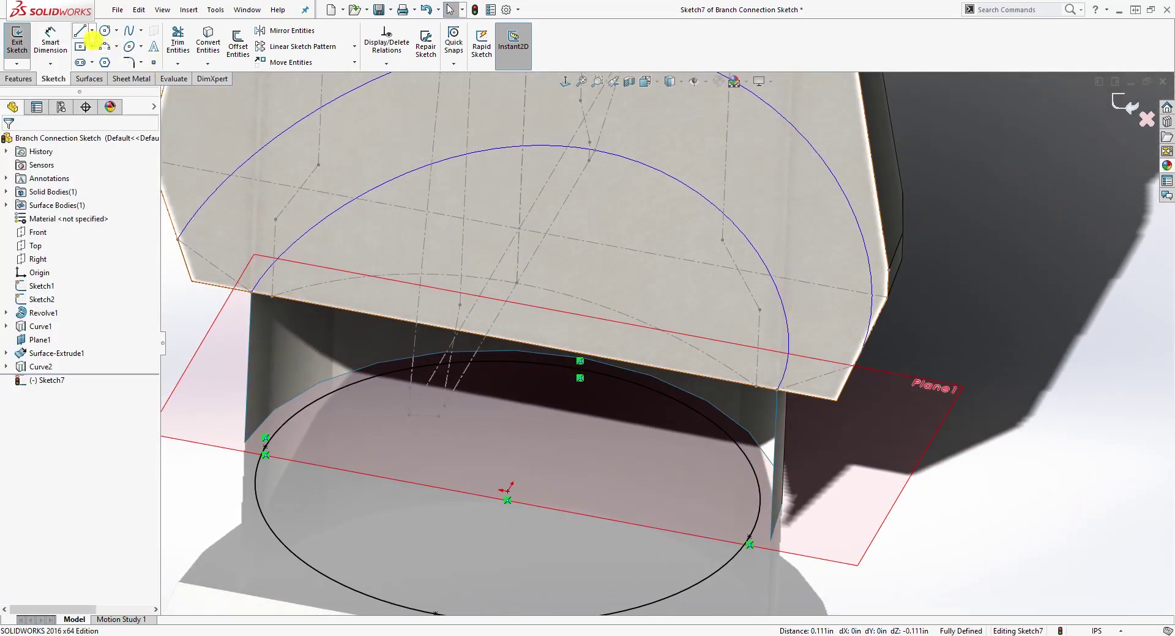
Draw a line across the ellipse between its left and right end points as a trim boundary.
click(80, 30)
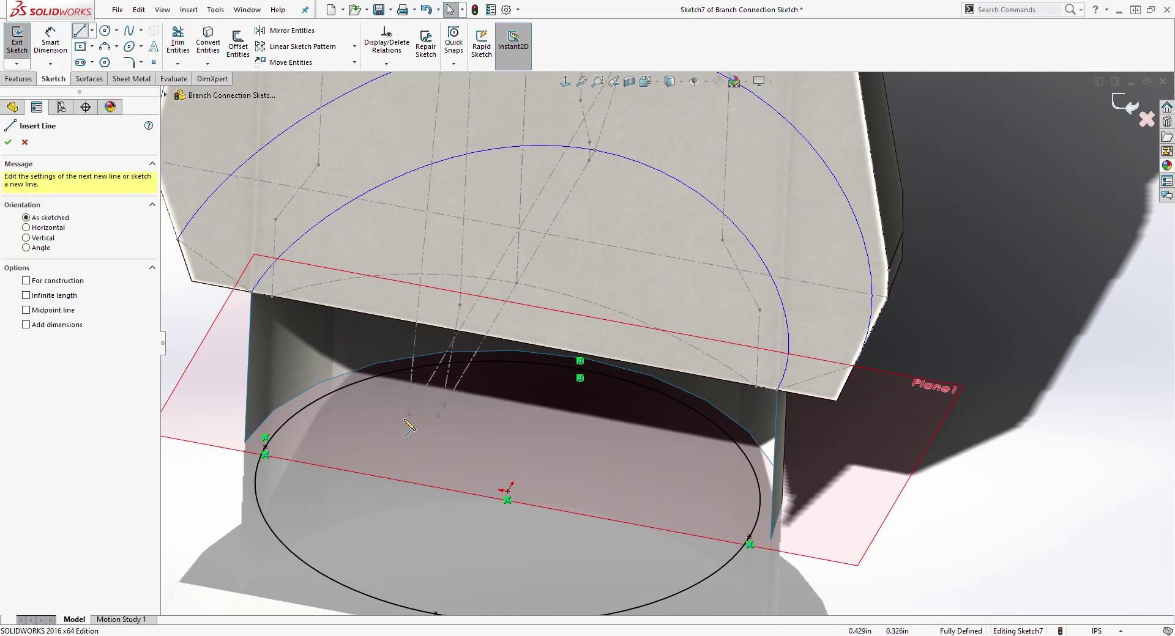
click(265, 447)
click(749, 537)
key(Escape)
Trim away the front half of the ellipse and delete the line across it.
click(208, 40)
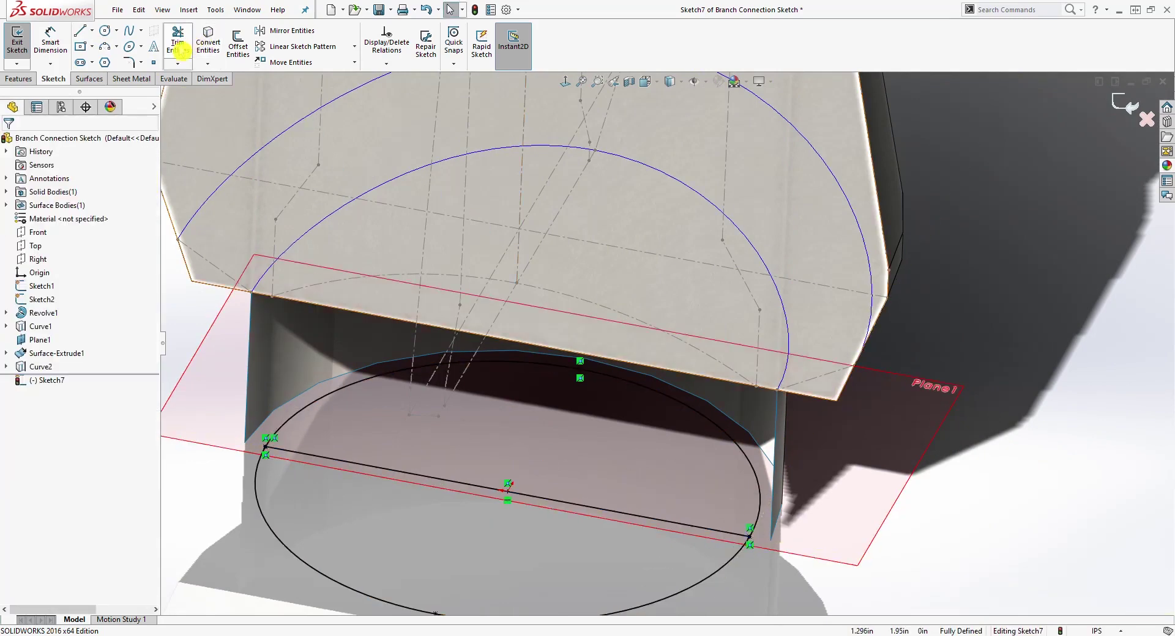
click(179, 46)
click(262, 510)
key(Escape)
click(316, 455)
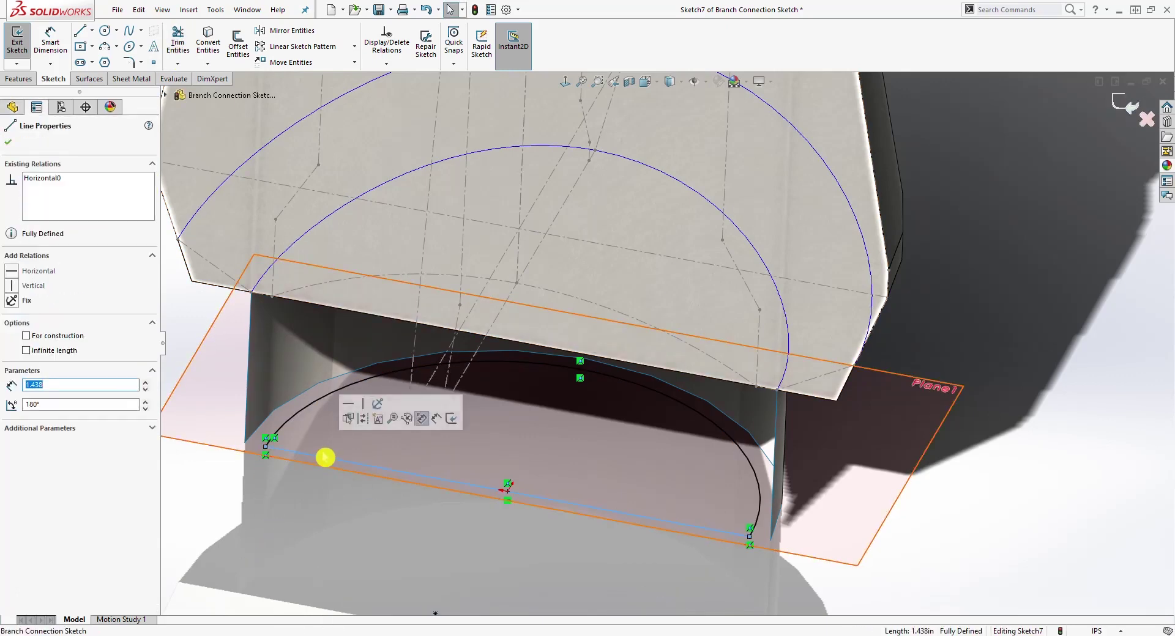
click(325, 457)
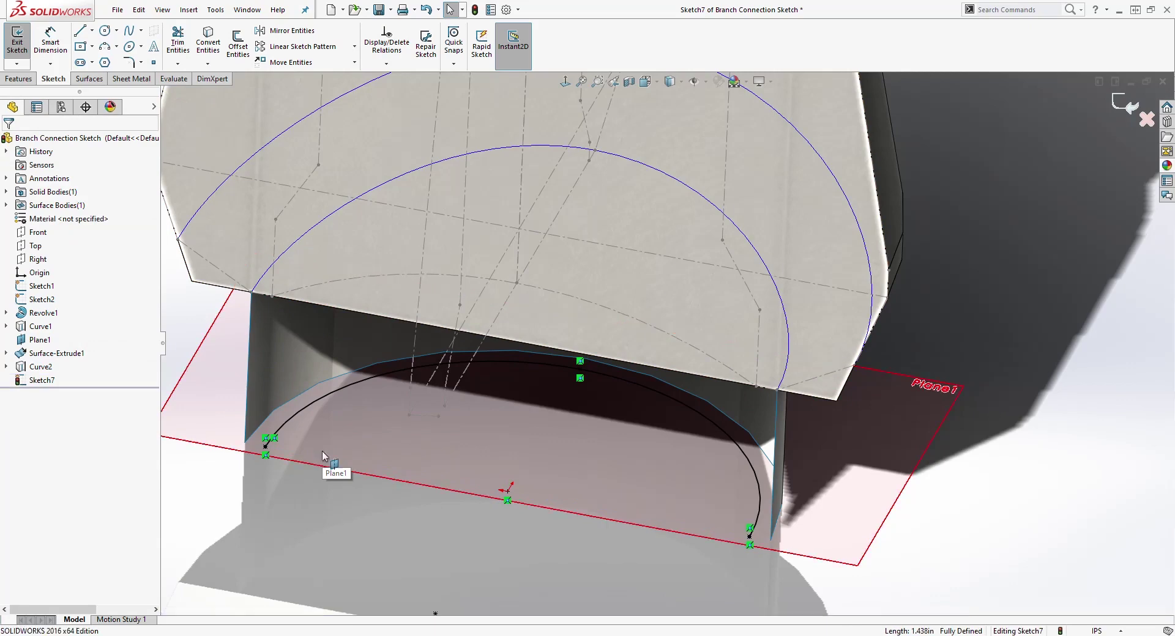
Extrude the half ellipse as a surface, Blind 3.000 in, reversed to run upward through the solid.
scroll(451, 479, up, 3)
middle_drag(451, 479, 420, 425)
click(90, 80)
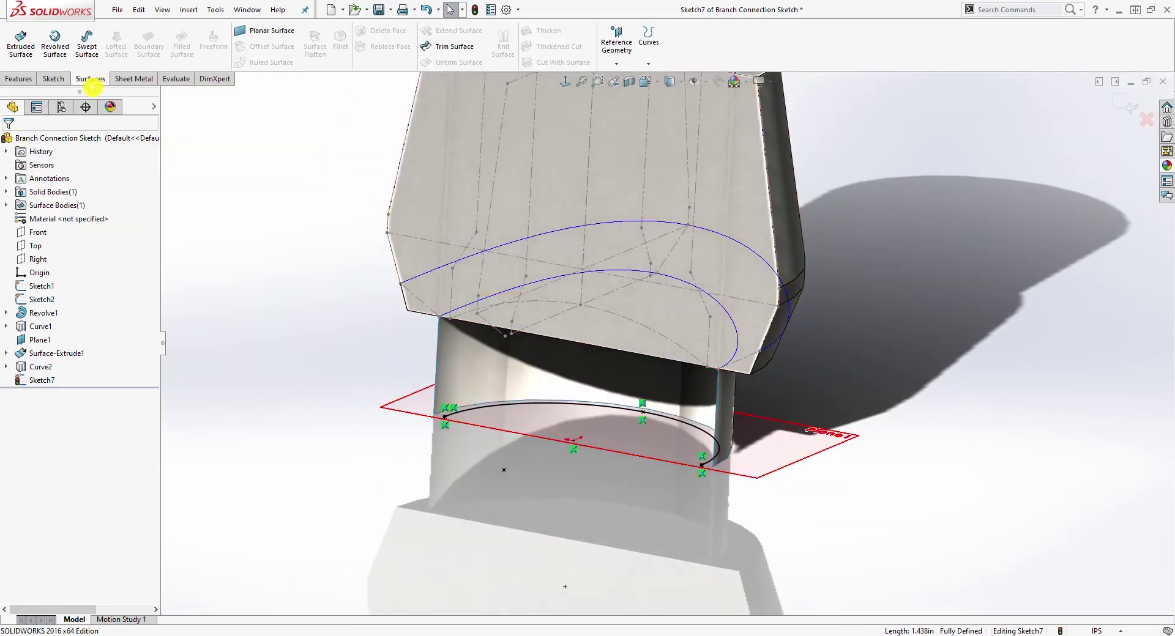
click(22, 46)
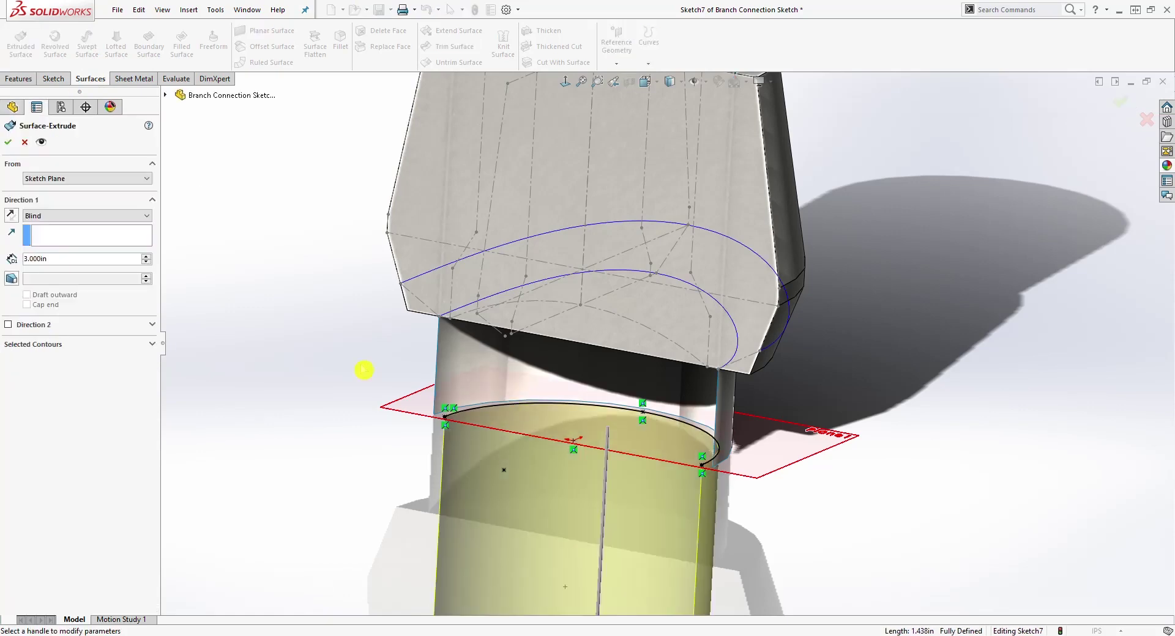
click(11, 216)
mouse_move(498, 394)
middle_down()
mouse_move(630, 494)
mouse_move(614, 506)
mouse_move(490, 449)
middle_up()
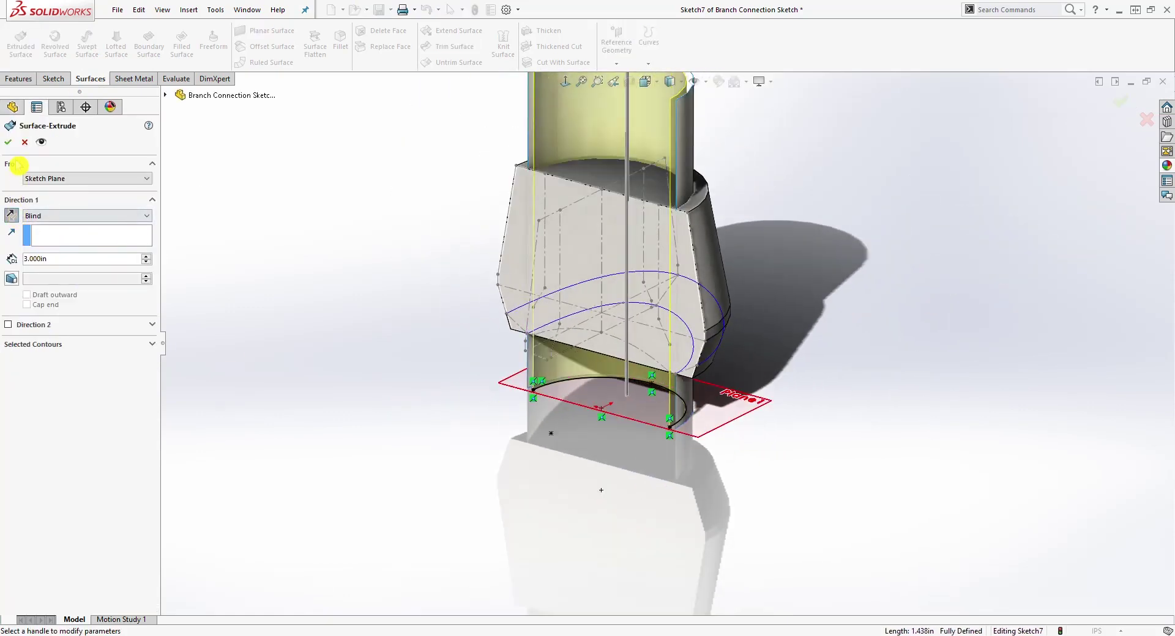
click(9, 142)
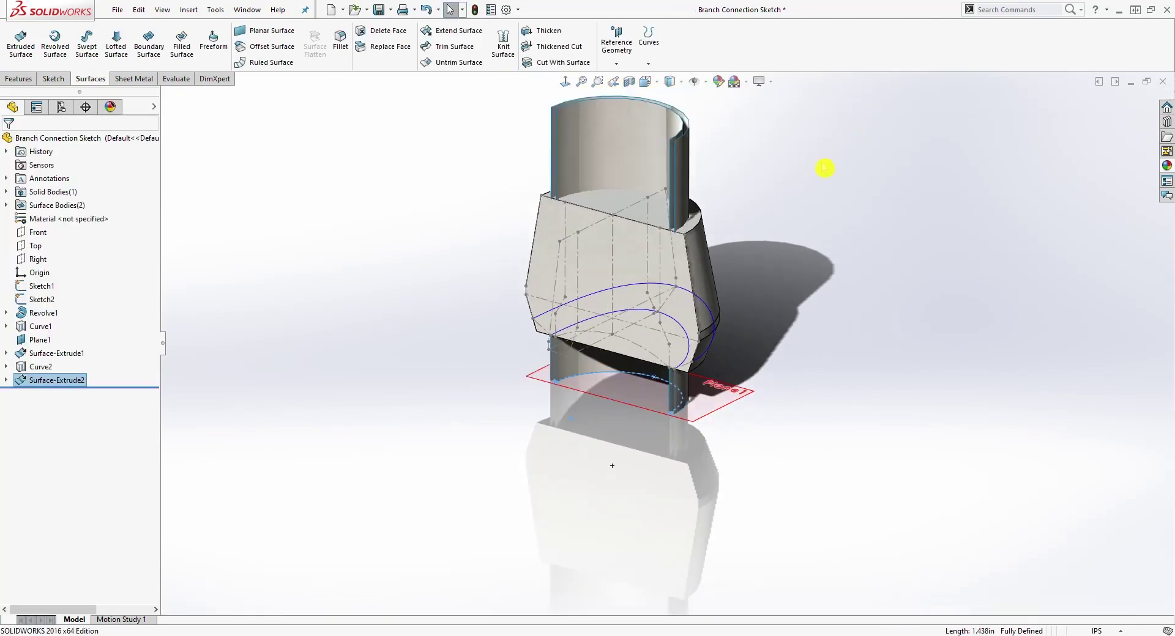
Examine the two nested half-ellipse surfaces from several angles and straight on to Plane1.
scroll(595, 170, down, 3)
middle_drag(638, 210, 535, 200)
scroll(515, 257, down, 3)
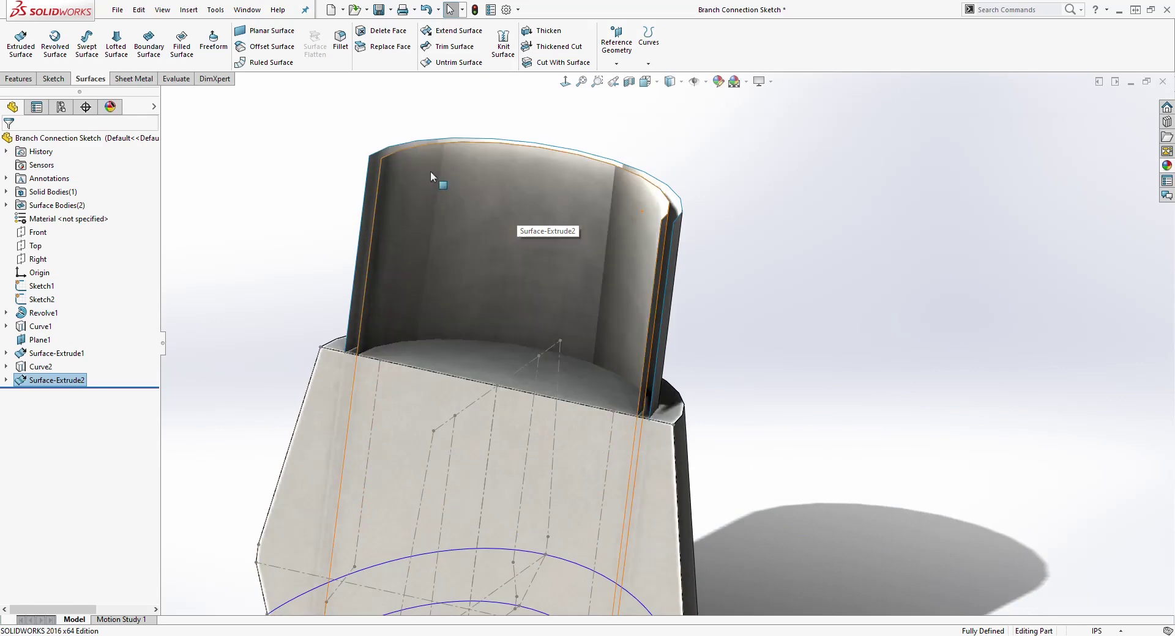
scroll(657, 355, up, 5)
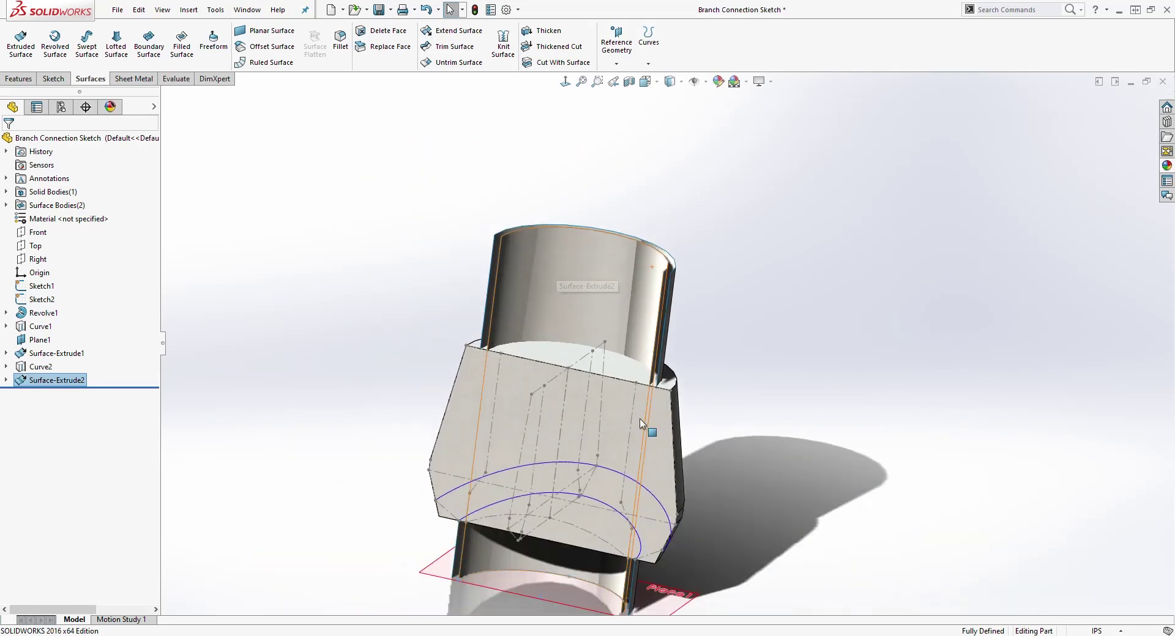
scroll(665, 499, down, 1)
click(564, 85)
click(564, 82)
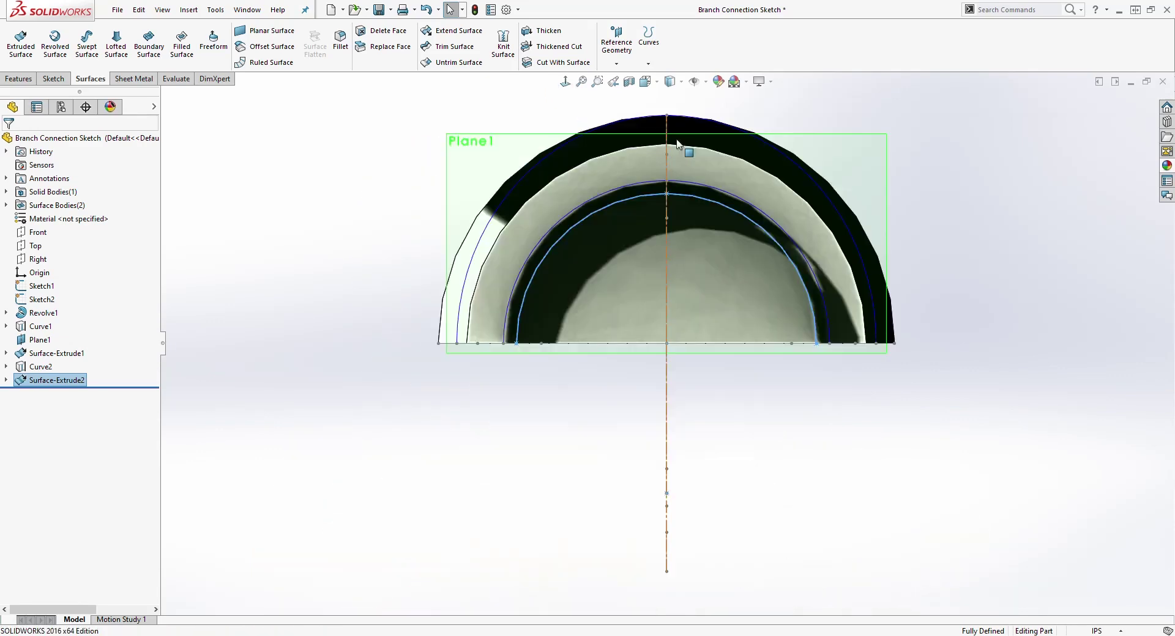
Start a new sketch on the Front plane and view it straight on.
click(38, 233)
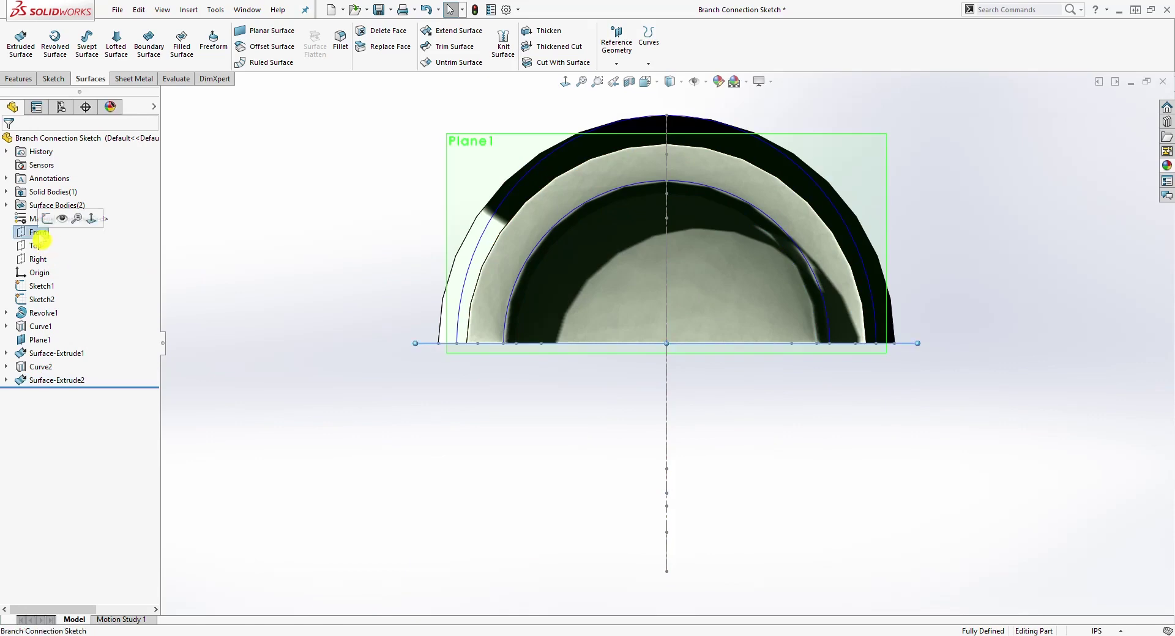
click(53, 79)
click(27, 52)
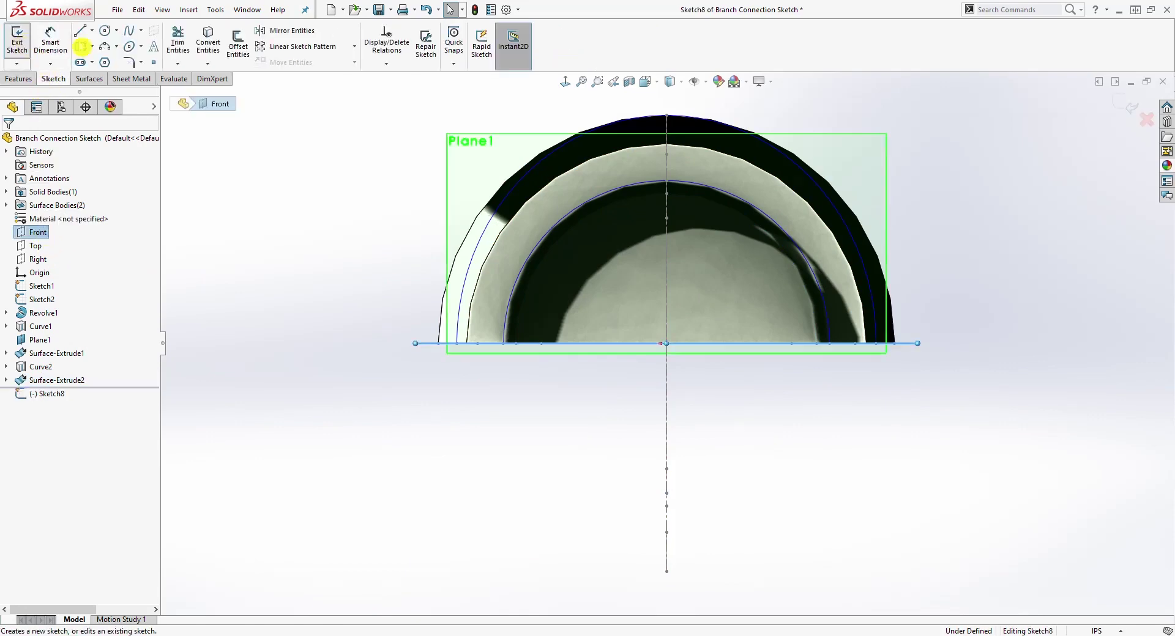
click(564, 82)
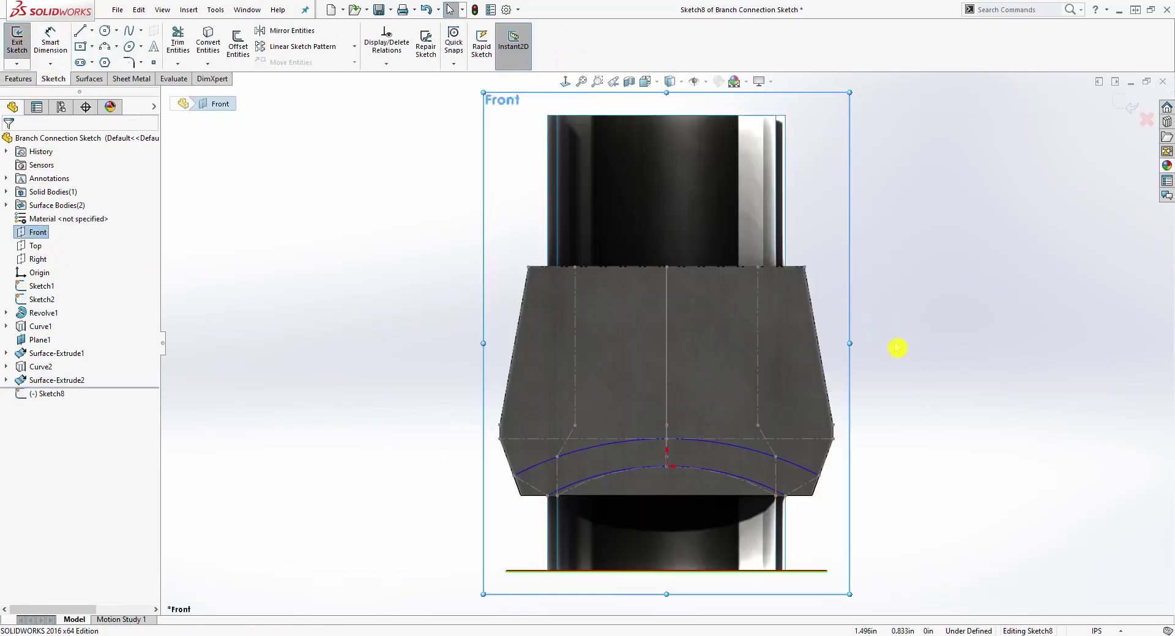
Sketch a three-point arc of about 0.776 in radius between the lower ends of the two inner bore construction lines.
scroll(857, 433, up, 1)
scroll(795, 453, down, 5)
scroll(281, 431, down, 2)
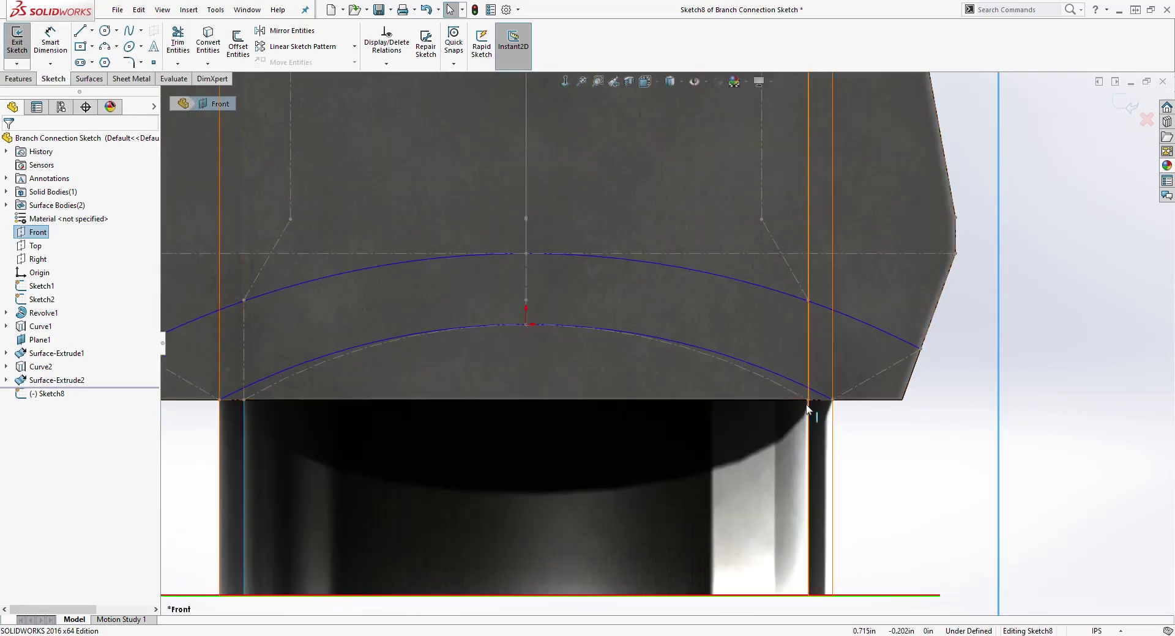
click(106, 48)
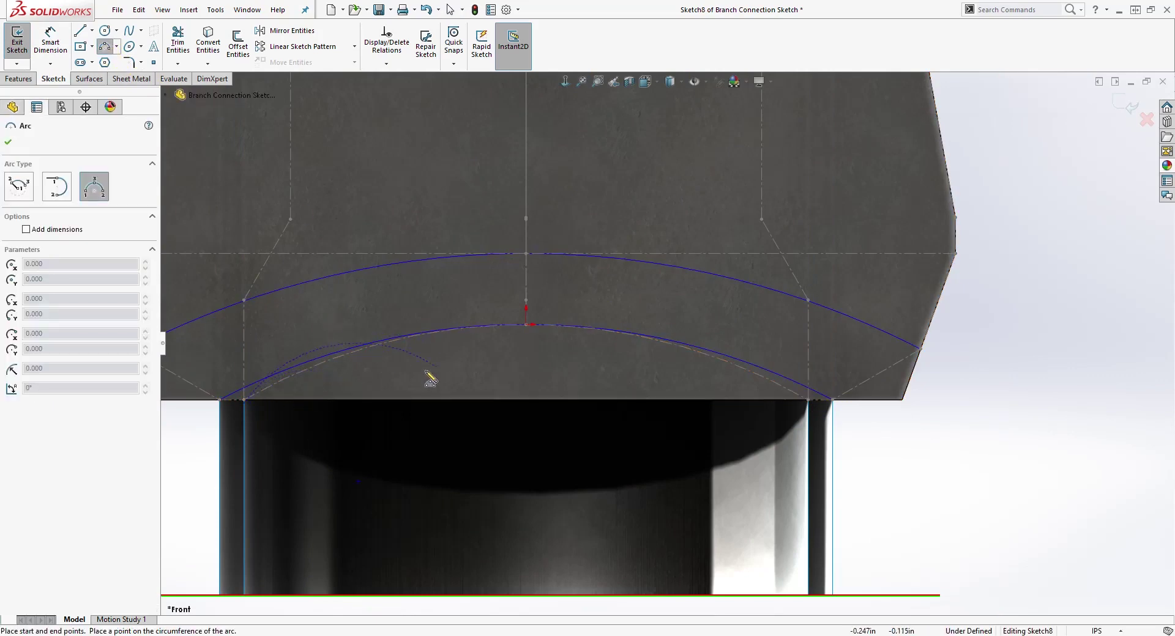
key(Escape)
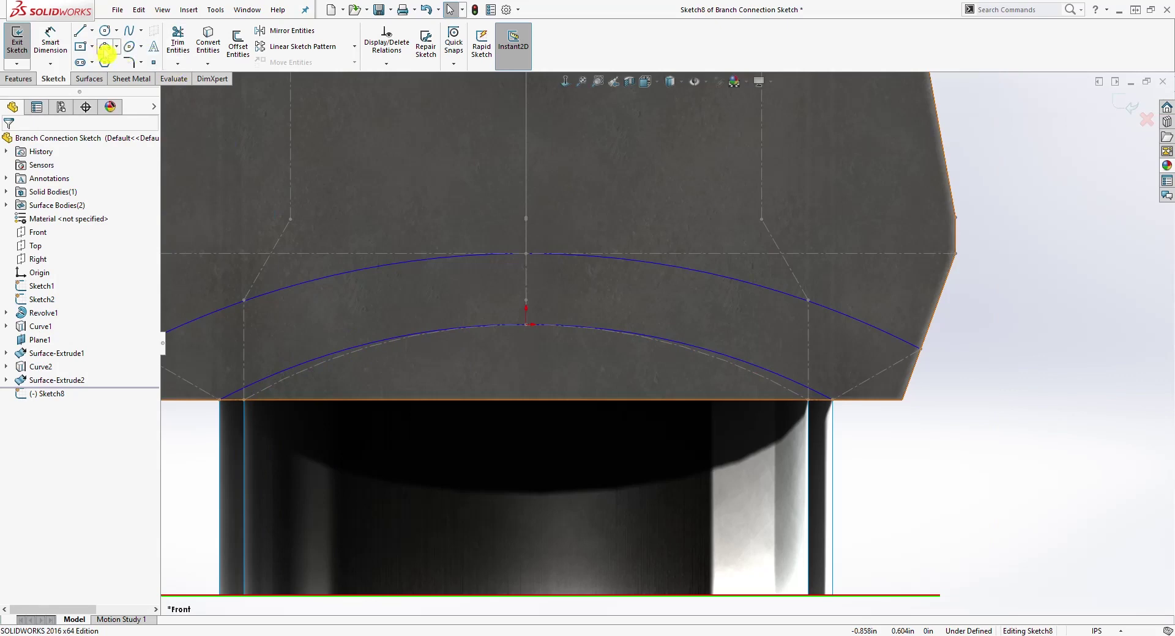
click(106, 49)
click(244, 400)
scroll(798, 363, down, 3)
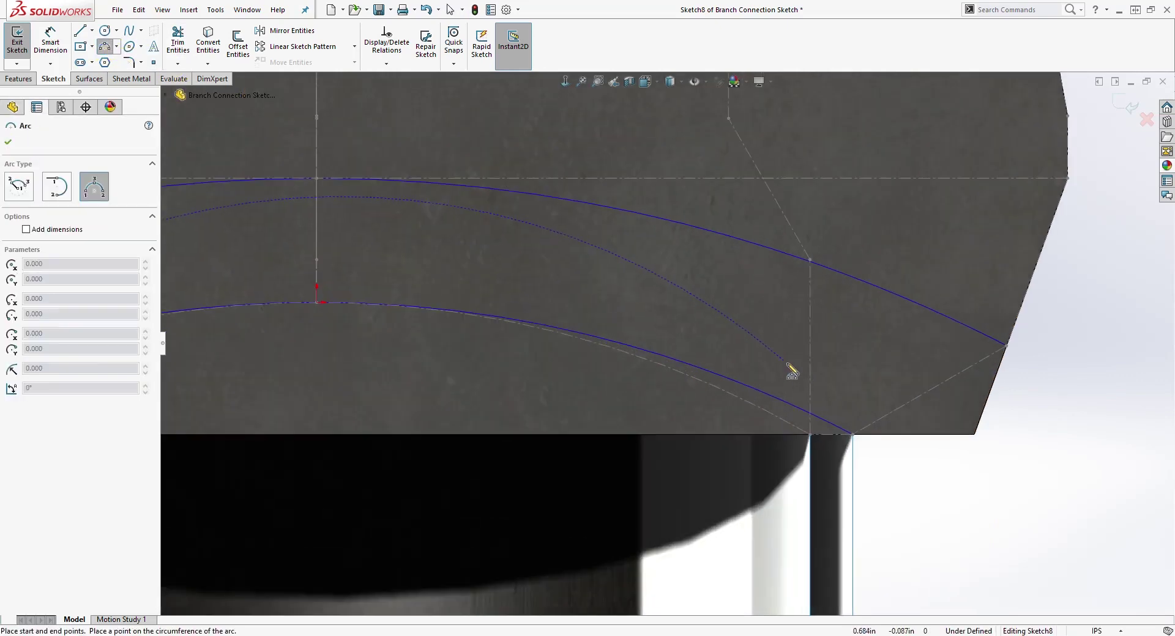
click(810, 436)
scroll(669, 342, up, 3)
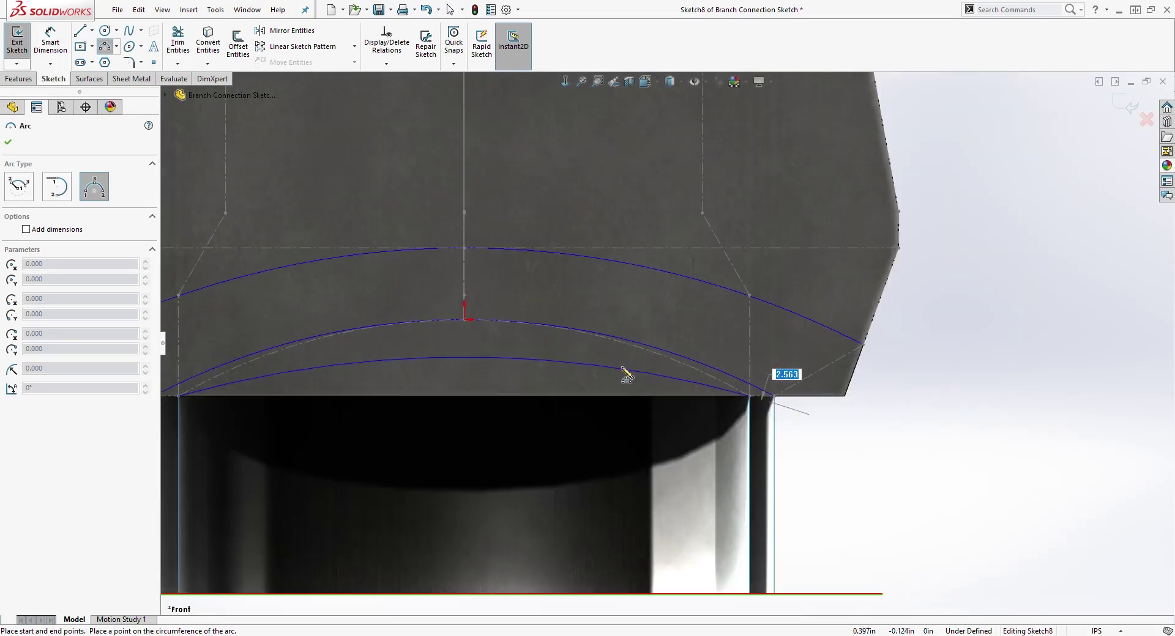
click(527, 215)
key(Escape)
scroll(614, 334, up, 1)
Make the arc coincident with Point9 of Sketch1, the inner bore's lower endpoint in the side layout, and finish the sketch.
middle_drag(614, 335, 578, 284)
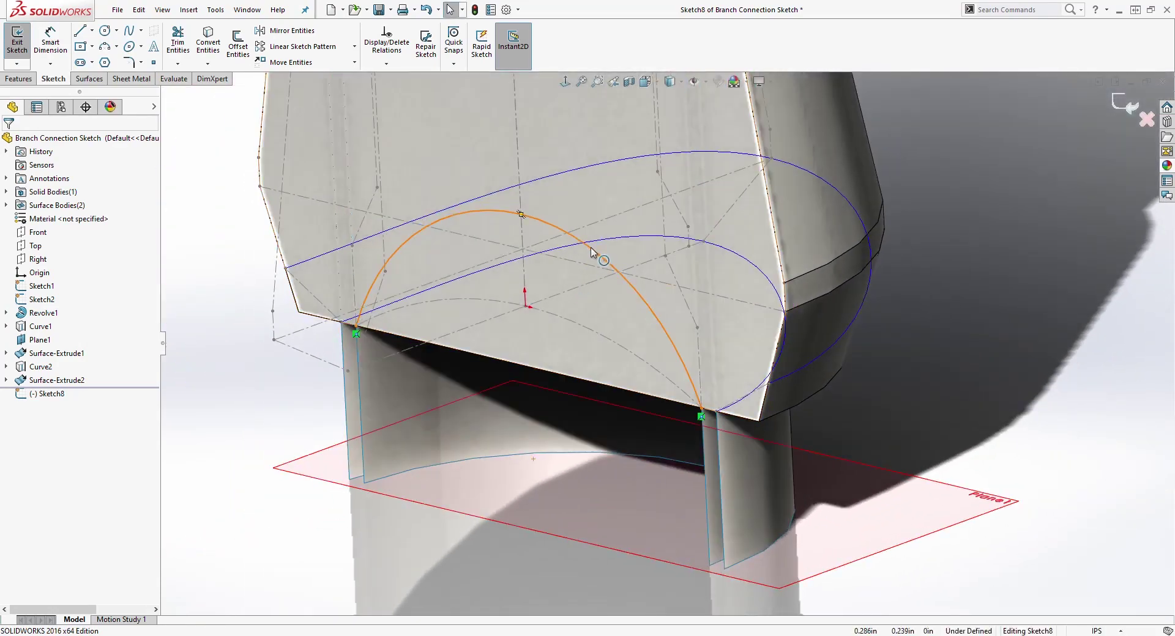
click(592, 252)
middle_drag(715, 255, 847, 262)
scroll(797, 245, down, 3)
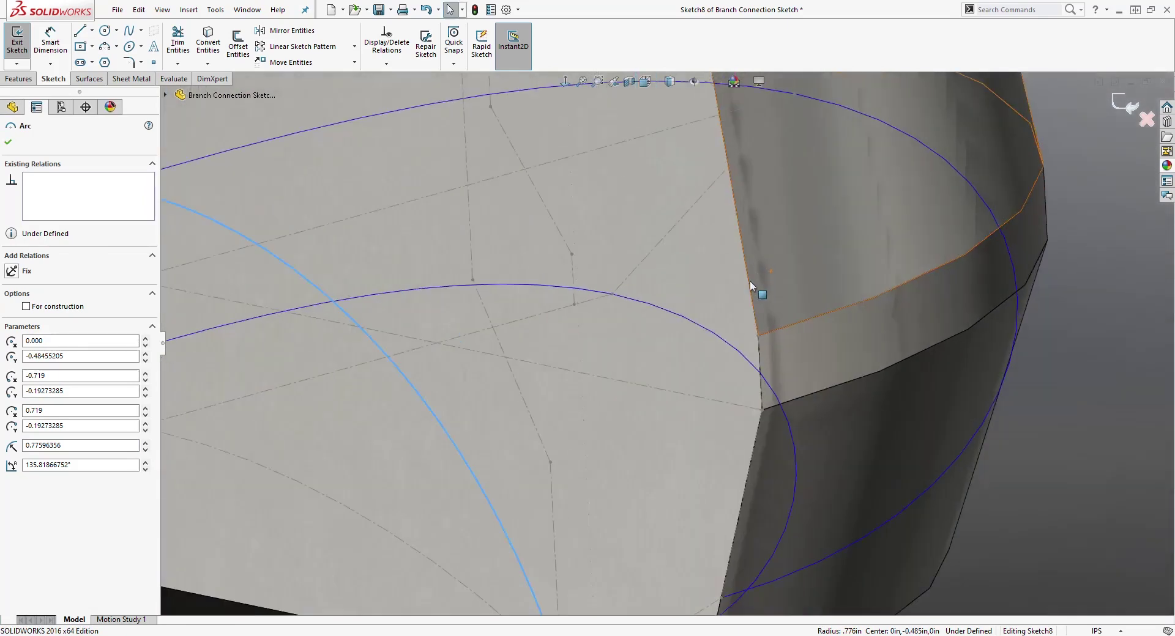
ctrl+click(574, 305)
mouse_move(578, 349)
middle_down()
mouse_move(585, 372)
mouse_move(598, 349)
mouse_move(612, 361)
mouse_move(481, 371)
middle_up()
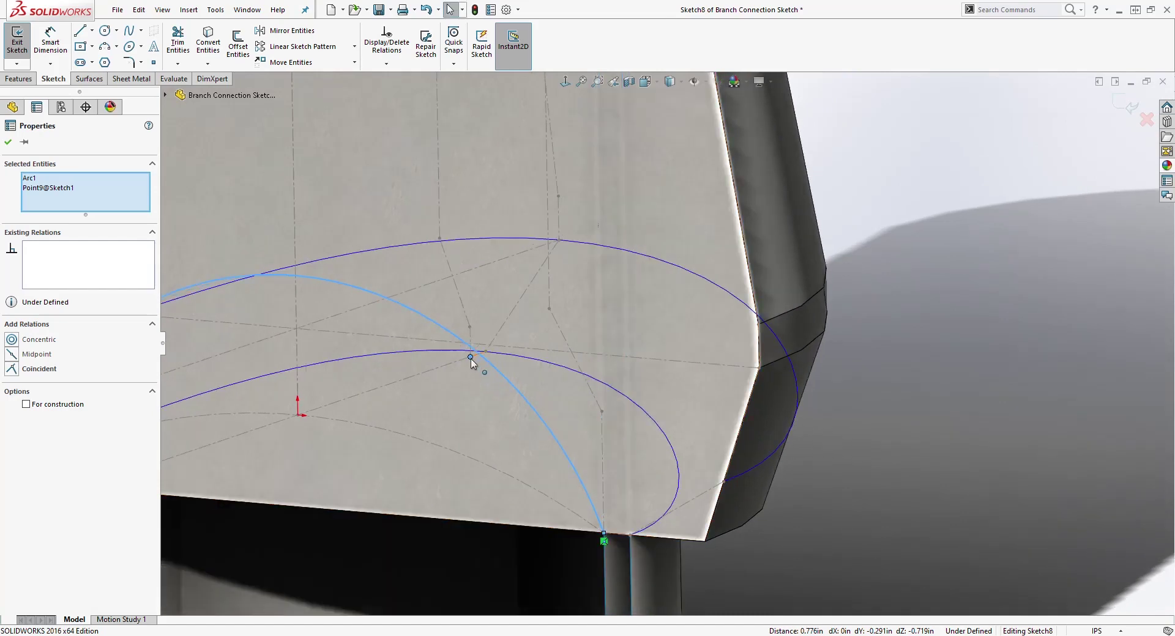
click(11, 369)
middle_drag(249, 340, 387, 351)
scroll(343, 390, up, 2)
key(Escape)
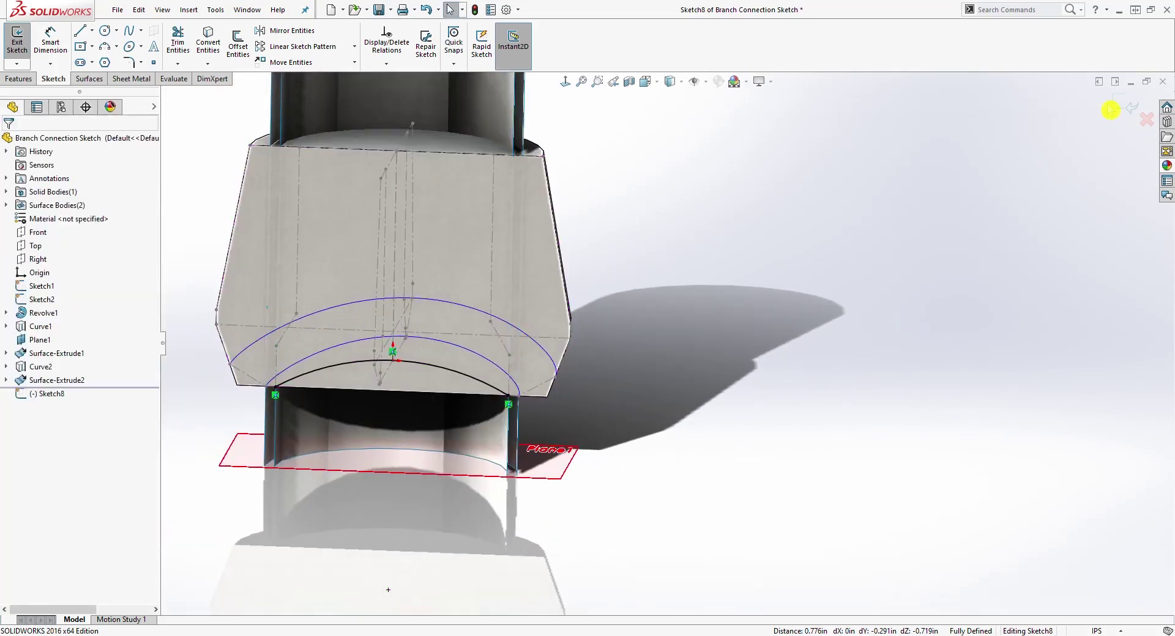
click(1130, 108)
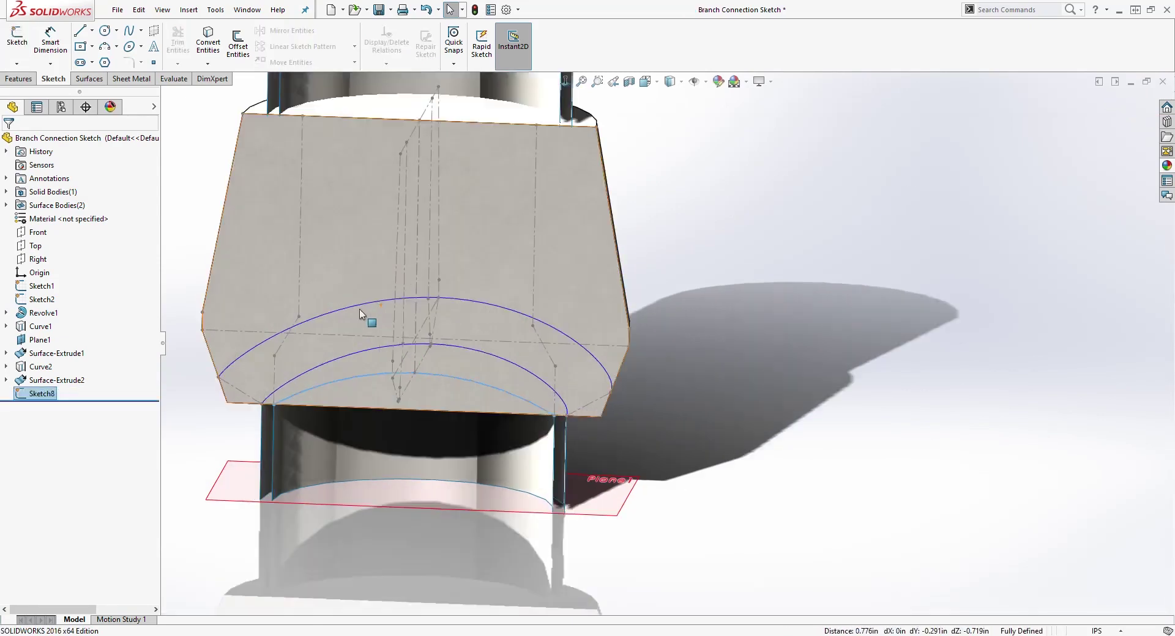
Project the arc sketch onto the inner half-ellipse surface as a sketch-on-faces projected curve with the projection reversed.
click(20, 81)
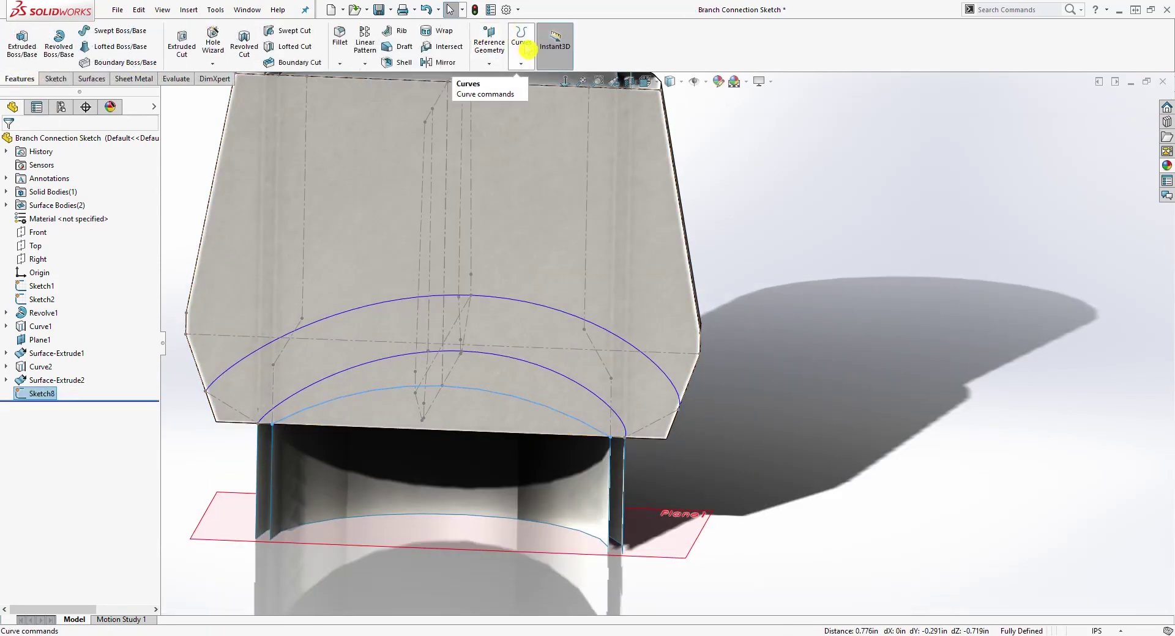
click(522, 50)
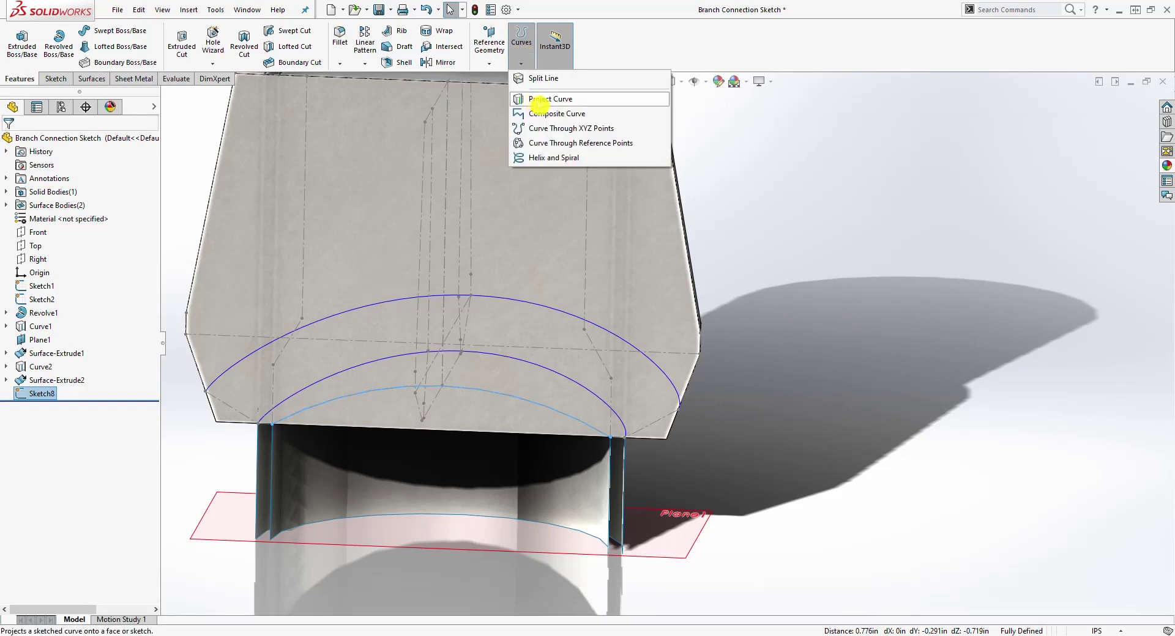
click(538, 101)
middle_drag(582, 178, 570, 420)
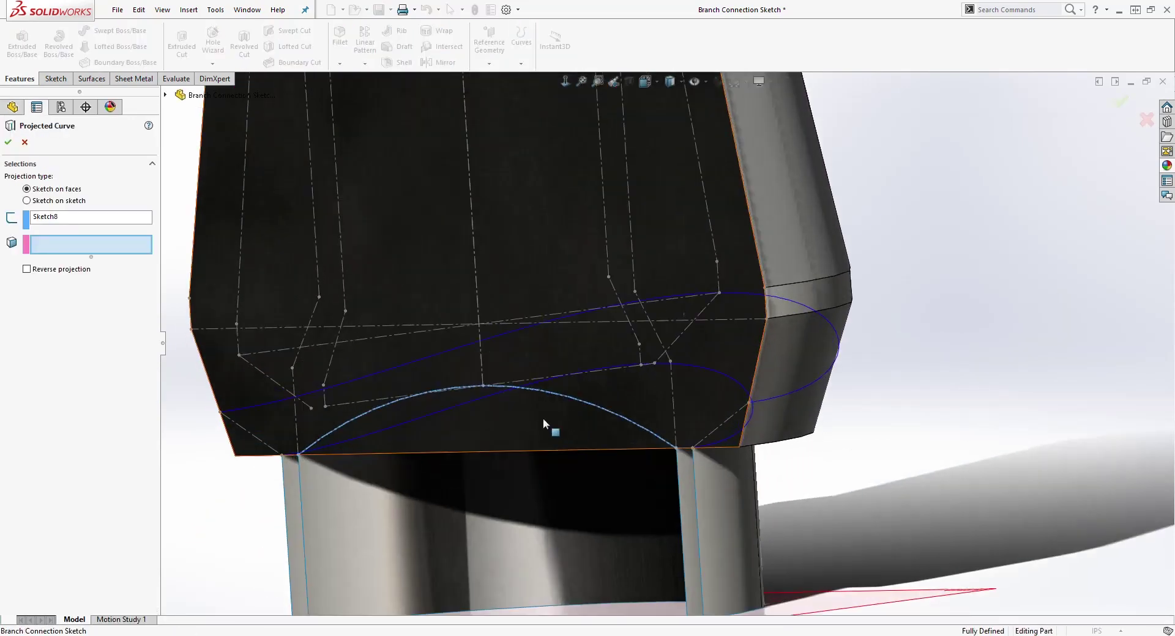
click(61, 228)
middle_drag(577, 439, 684, 503)
click(656, 495)
scroll(667, 498, up, 3)
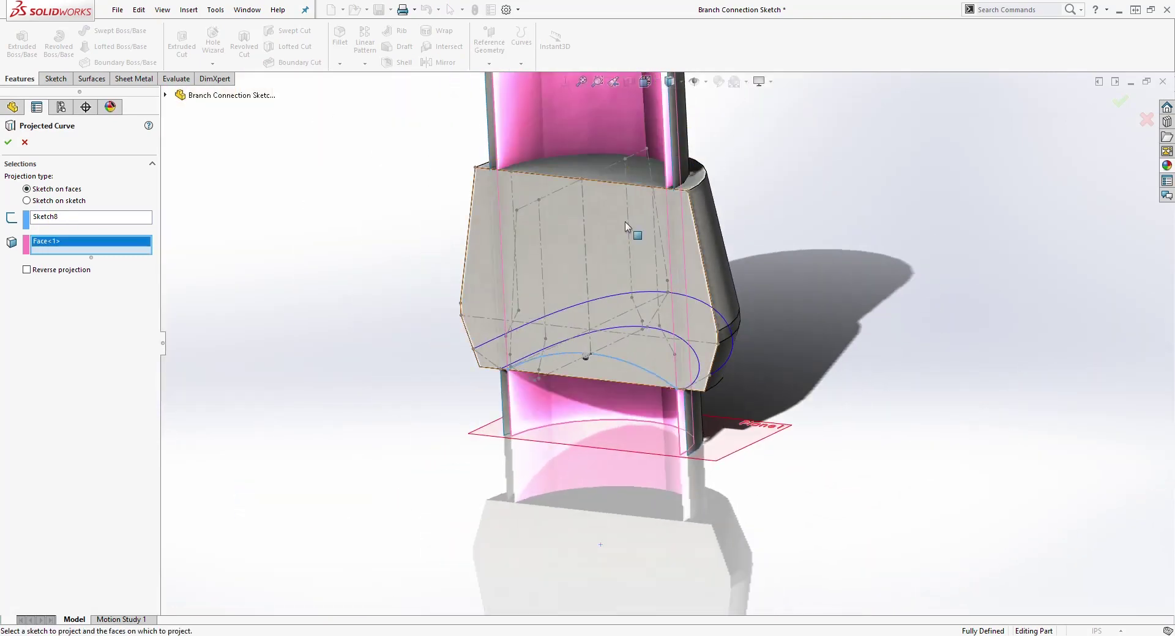
scroll(636, 224, up, 4)
scroll(650, 208, down, 4)
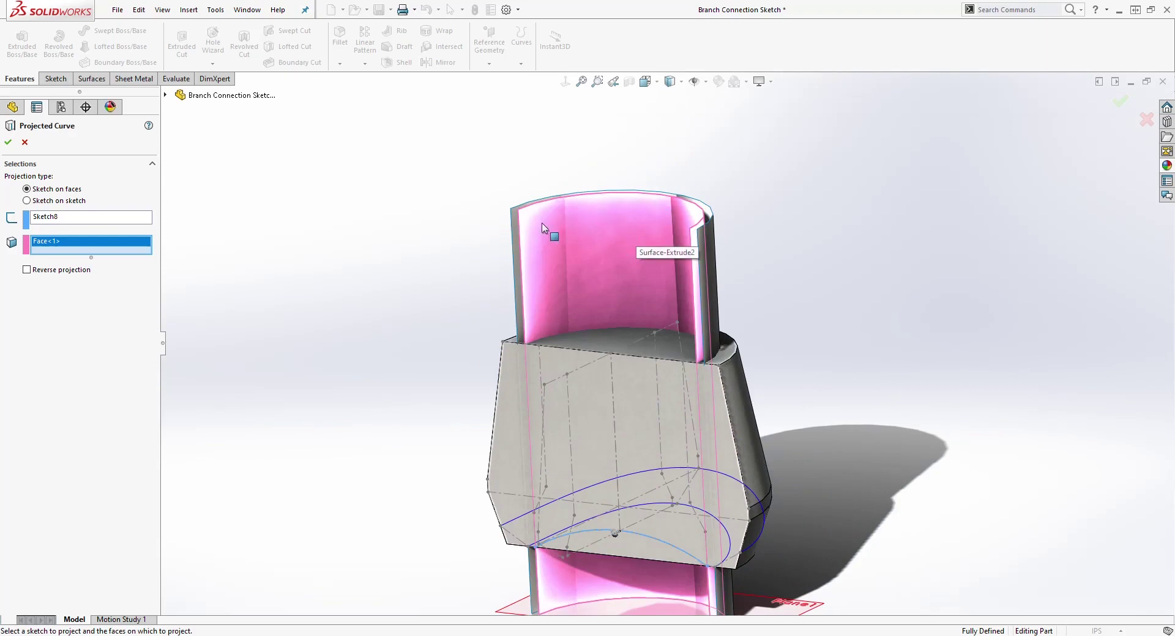
click(56, 255)
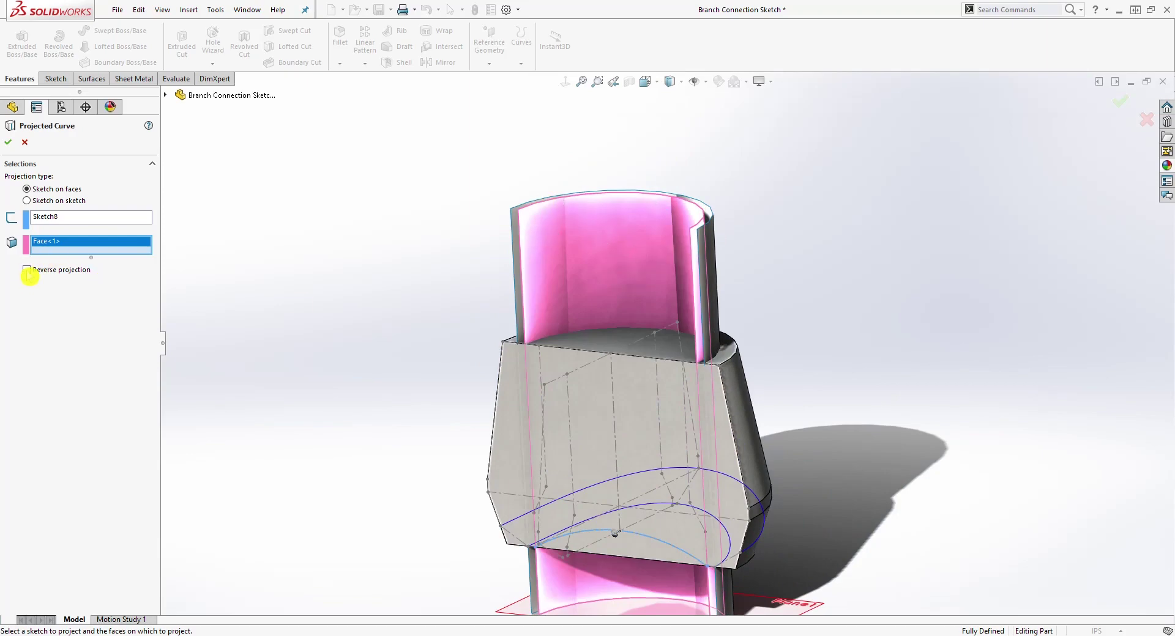
middle_drag(624, 470, 584, 481)
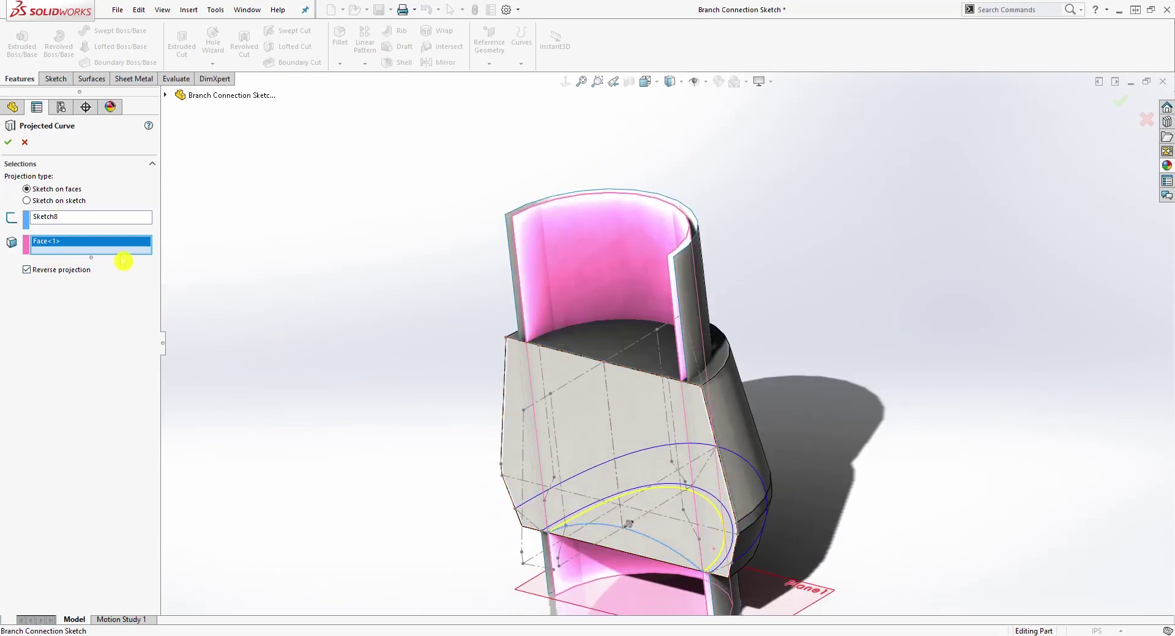
click(11, 144)
Examine the three projected curves around the fitting's base from the front, below and outer side.
middle_drag(608, 310, 749, 404)
scroll(693, 456, down, 2)
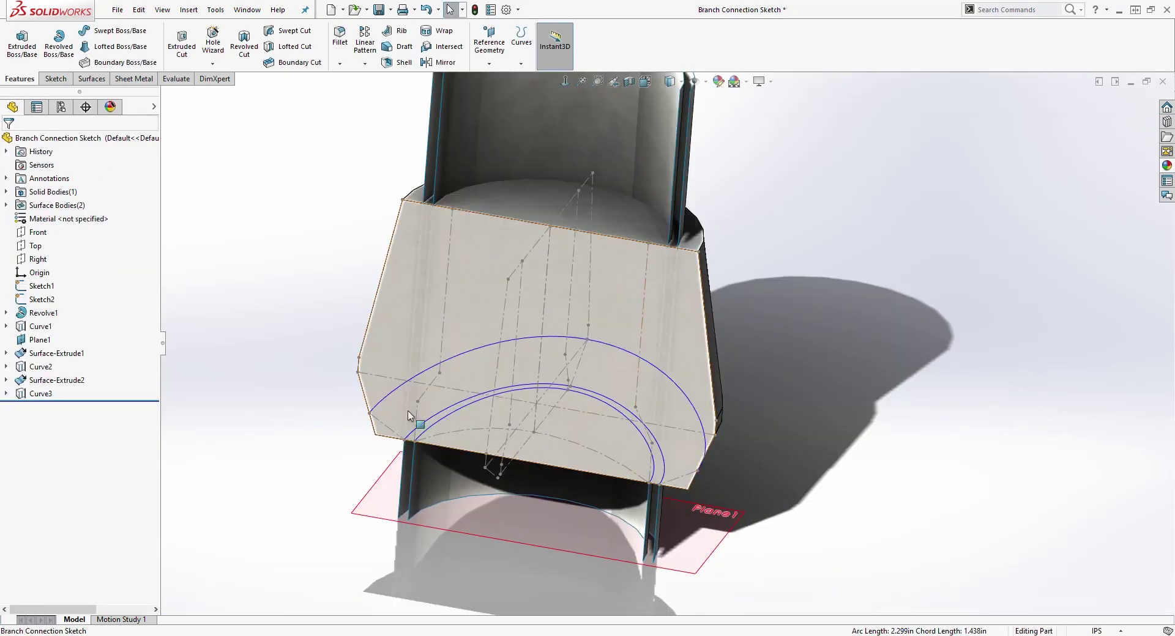
middle_drag(711, 450, 663, 438)
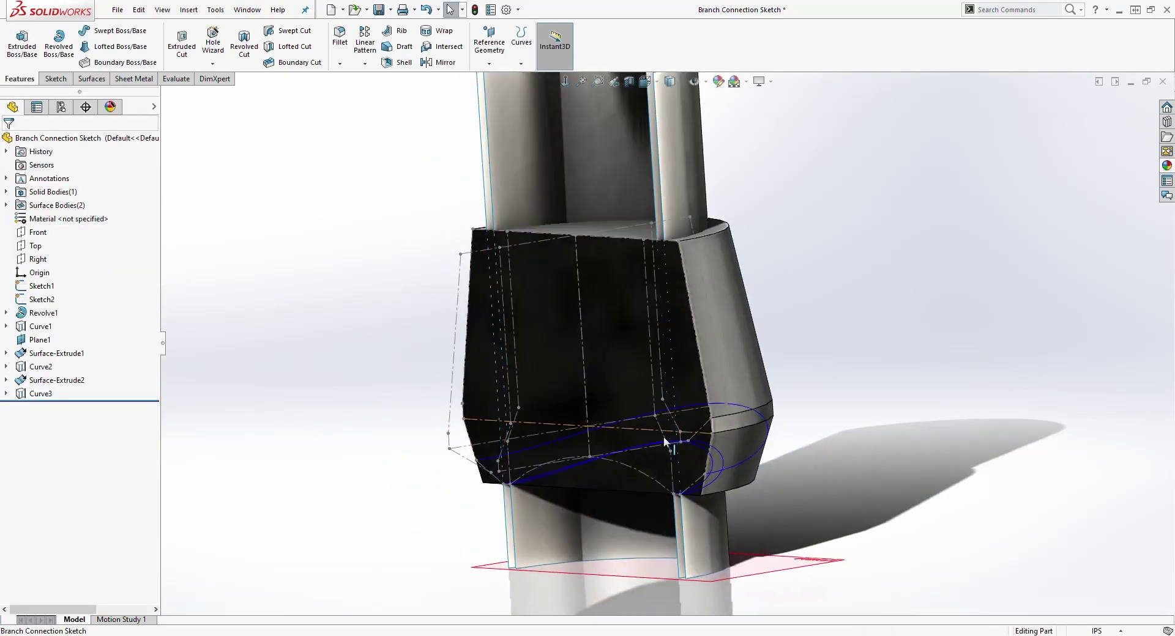
middle_drag(695, 475, 714, 360)
scroll(717, 416, down, 5)
middle_drag(720, 453, 664, 423)
scroll(700, 471, down, 2)
middle_click(699, 471)
scroll(700, 471, up, 1)
scroll(736, 443, up, 1)
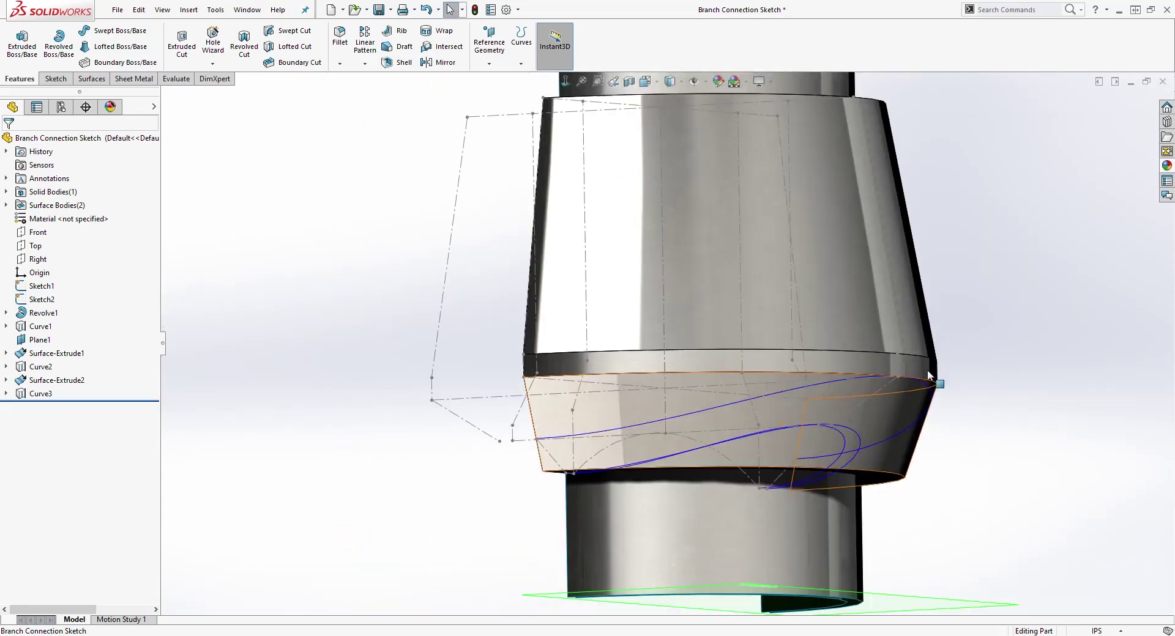
middle_click(858, 446)
middle_drag(826, 445, 923, 456)
scroll(935, 385, up, 3)
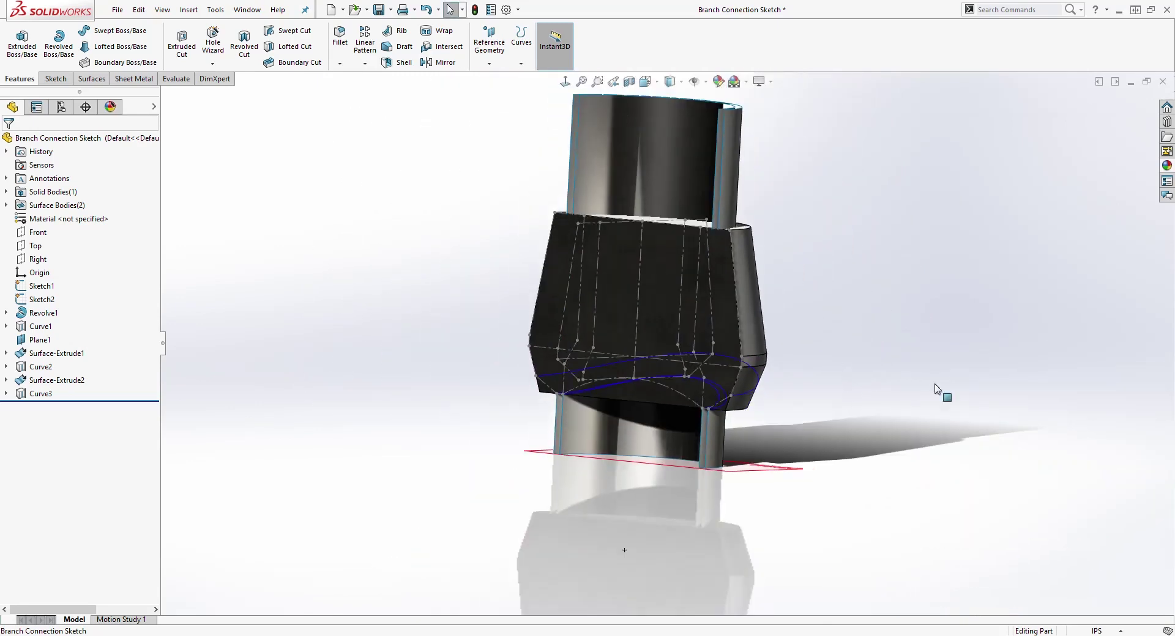
scroll(934, 384, up, 2)
scroll(783, 221, down, 3)
middle_drag(783, 223, 765, 316)
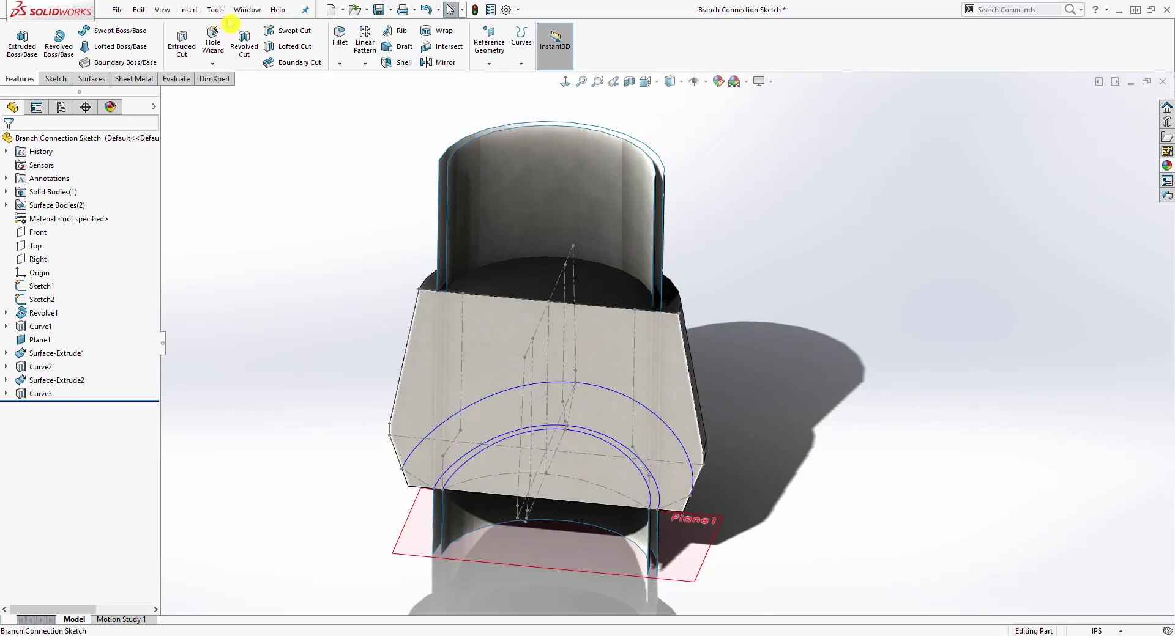
Delete the two half-ellipse surface bodies, Surface-Extrude1 and Surface-Extrude2.
click(190, 15)
mouse_move(233, 63)
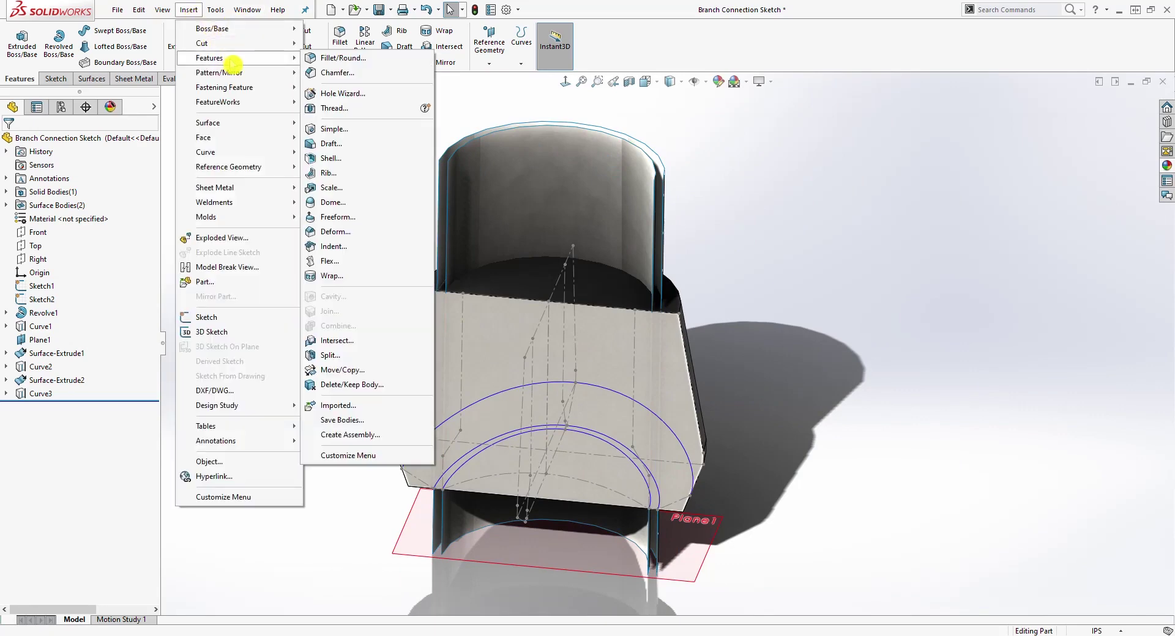
click(348, 385)
click(541, 164)
middle_drag(716, 184, 609, 216)
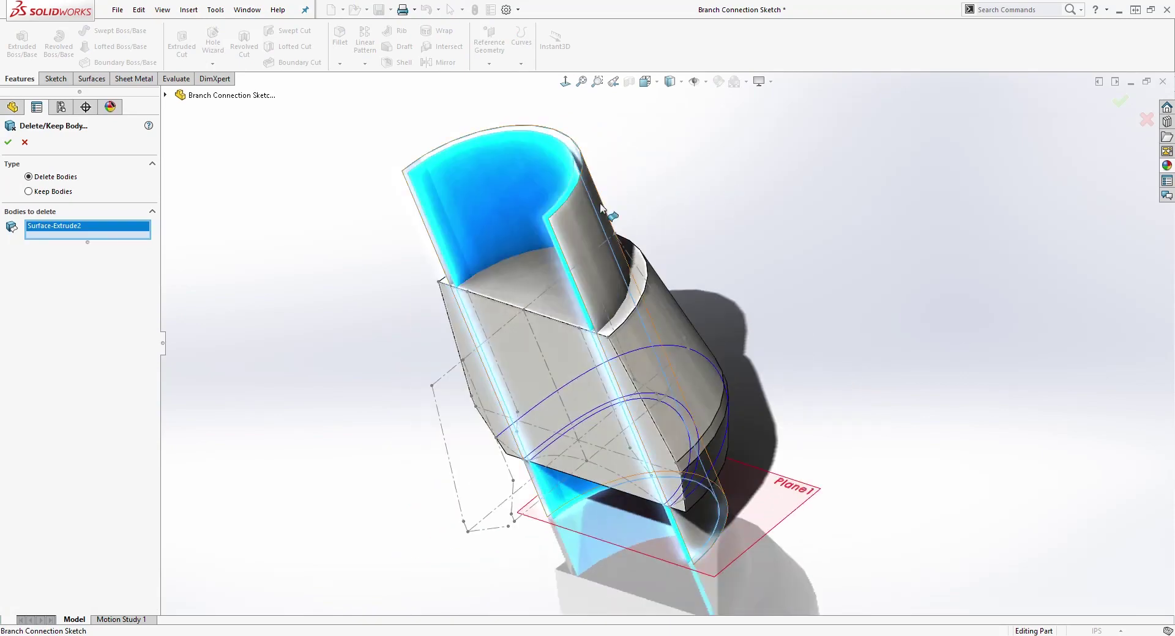
click(596, 202)
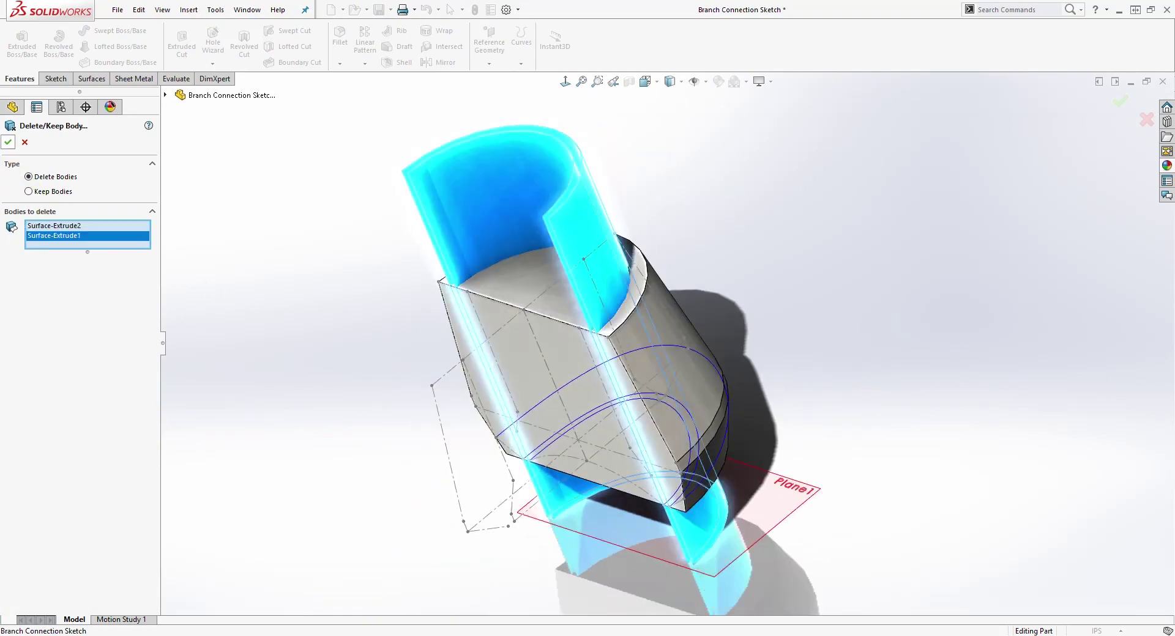
key(Return)
Hide the reference plane Plane1 below the fitting.
middle_drag(306, 282, 594, 378)
scroll(703, 551, down, 5)
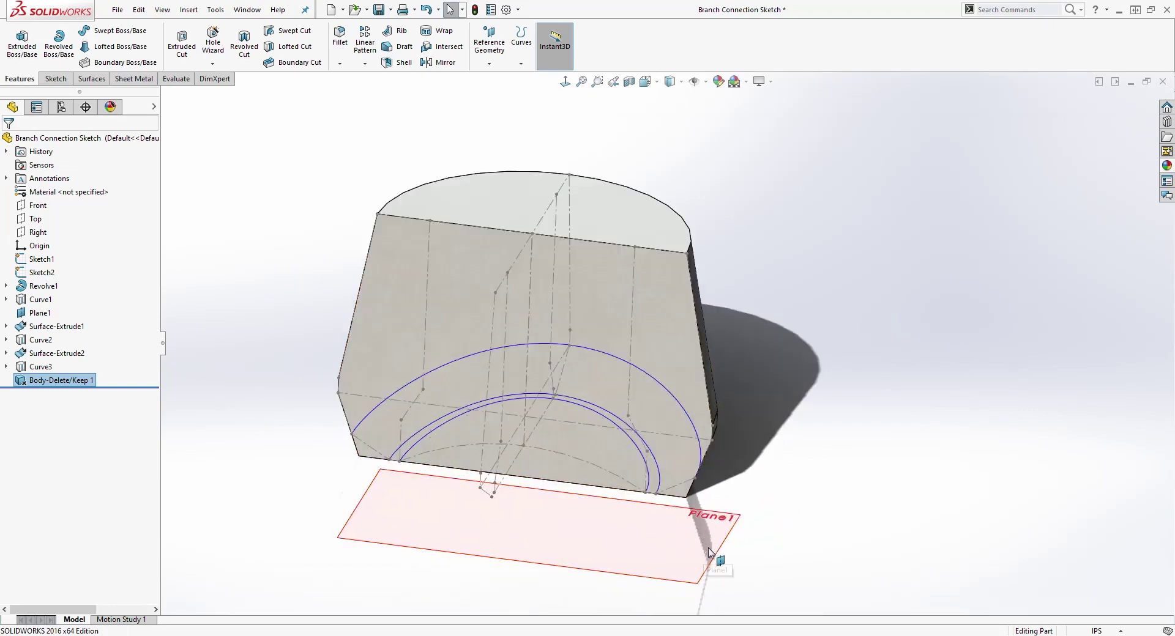
right_click(718, 514)
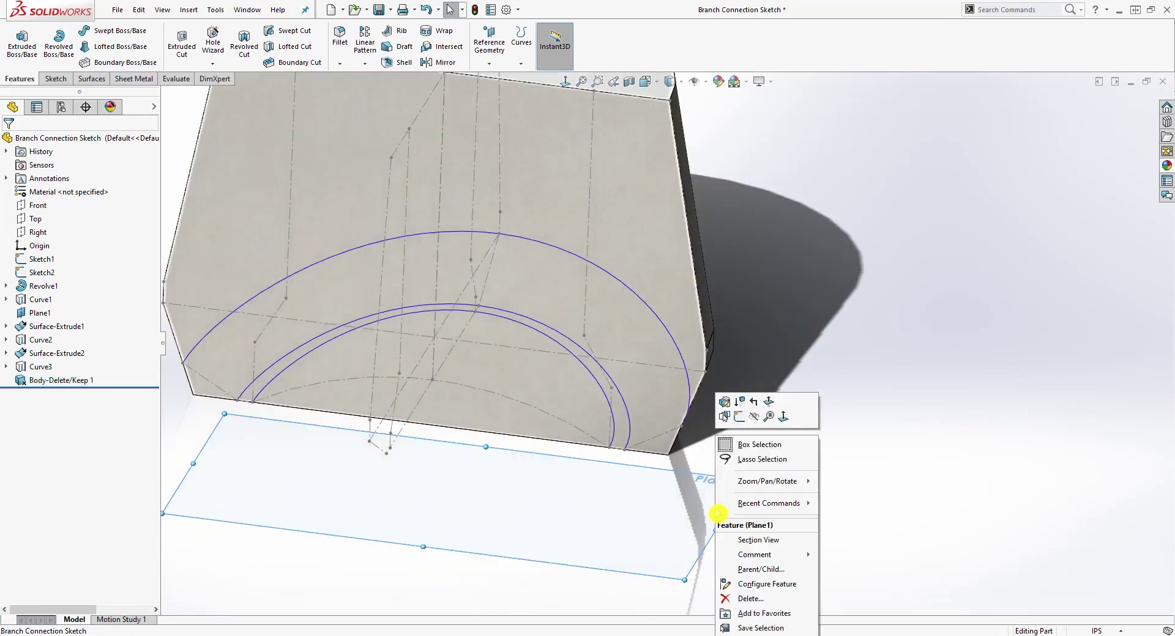
click(755, 422)
middle_drag(410, 456, 545, 459)
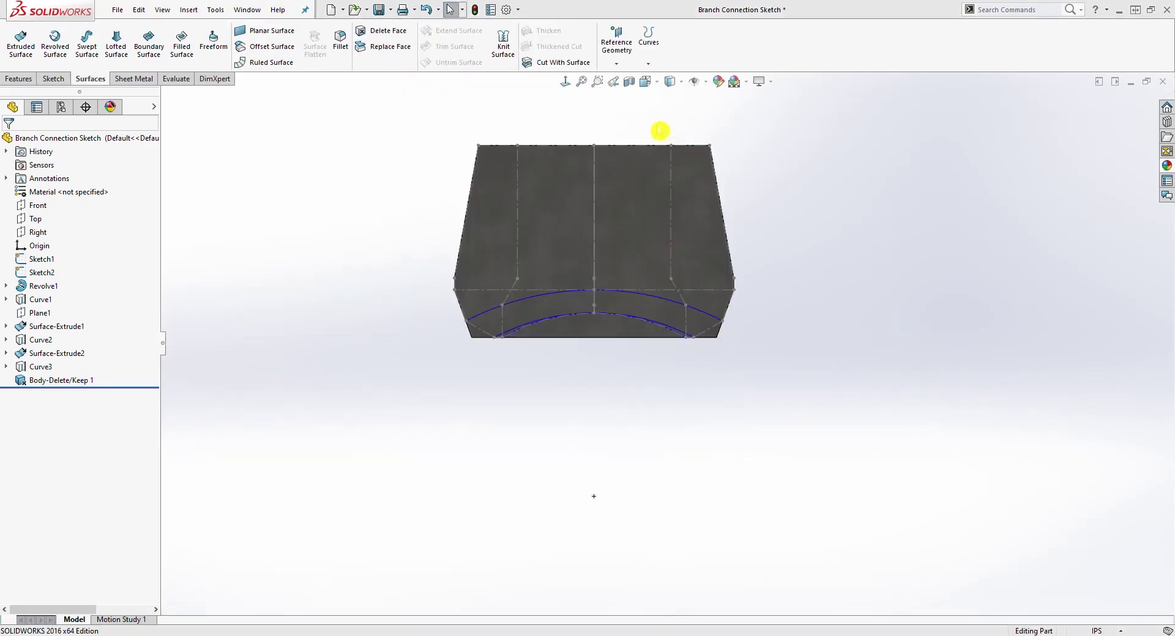
Start a new sketch on the Front plane, facing the fitting's flat cut side.
scroll(663, 204, down, 2)
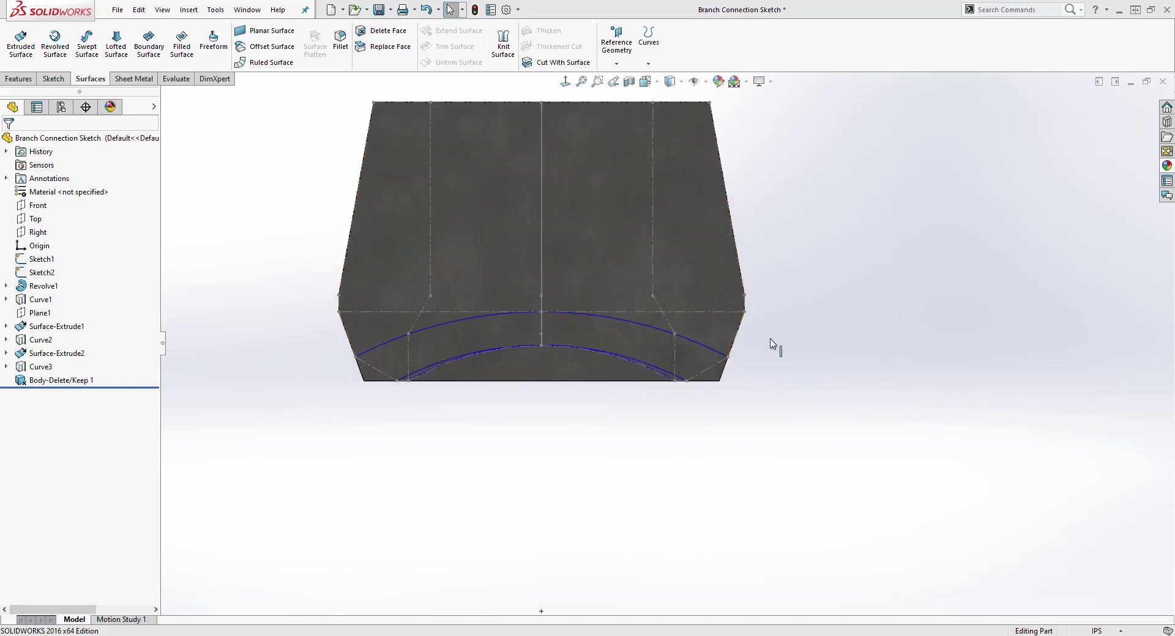
middle_drag(773, 349, 713, 310)
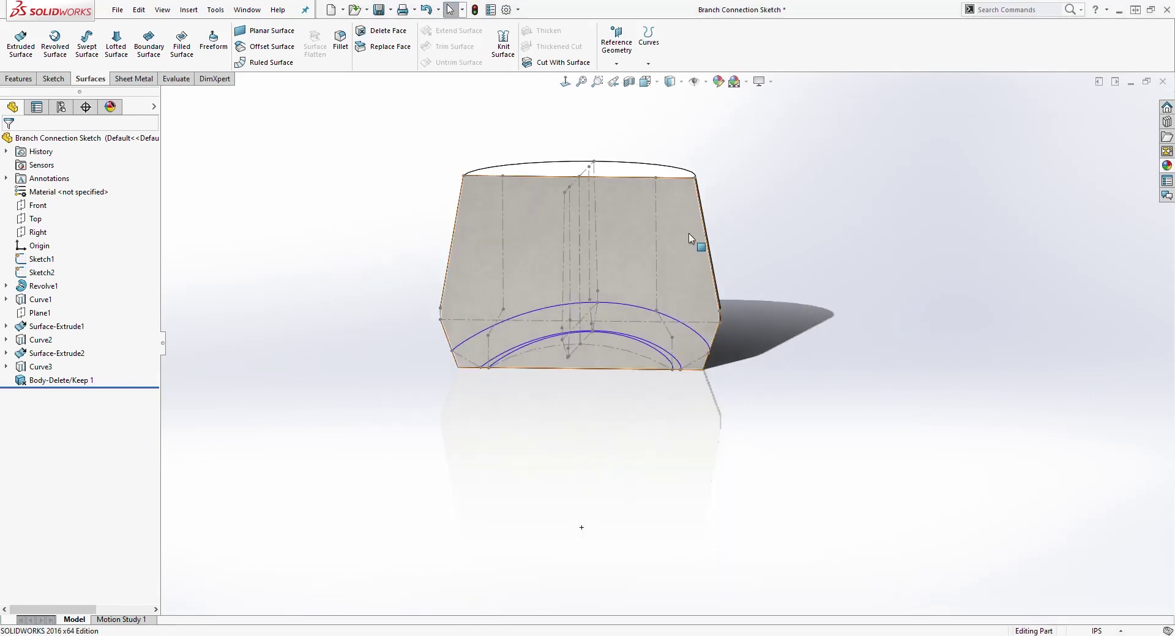
scroll(689, 233, down, 1)
click(565, 82)
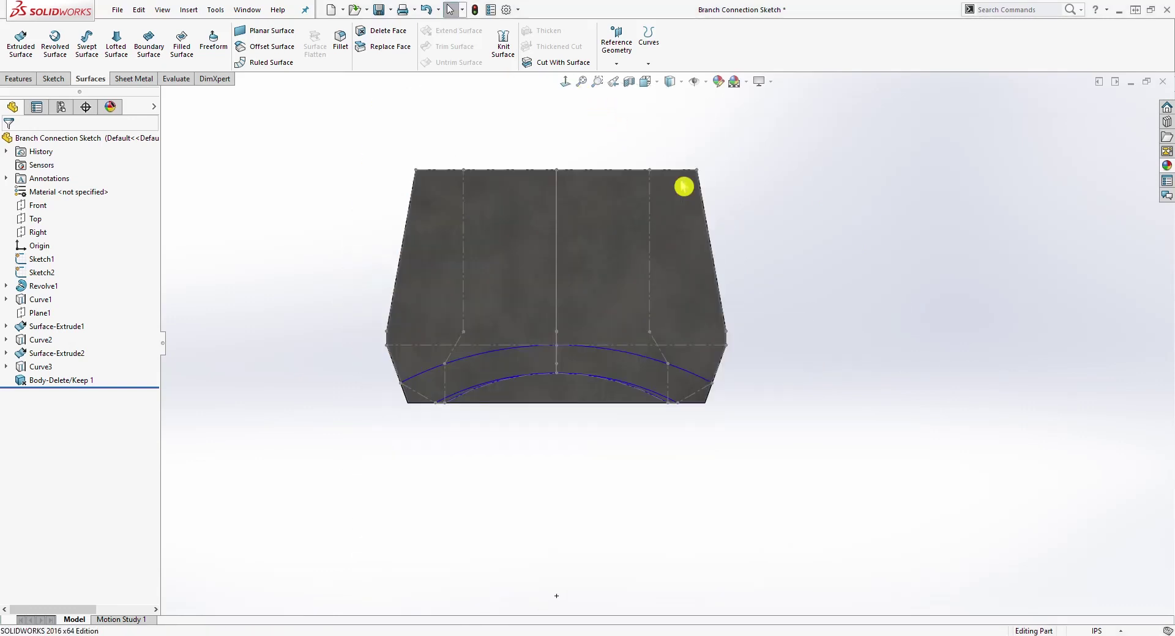
scroll(727, 303, down, 2)
click(32, 205)
click(52, 80)
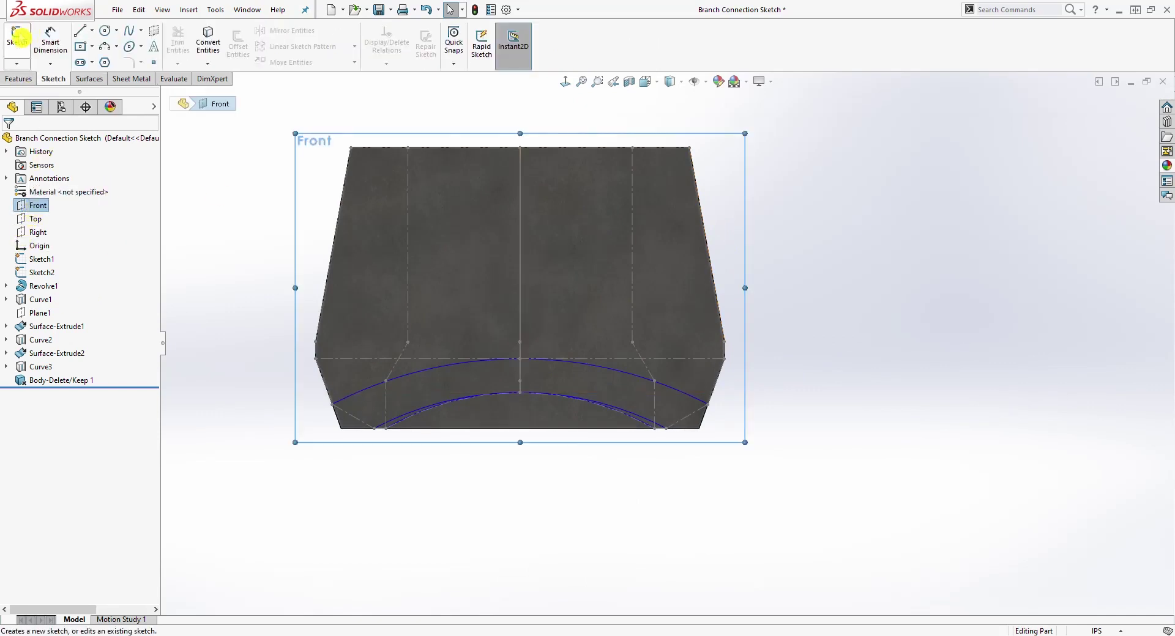
click(18, 40)
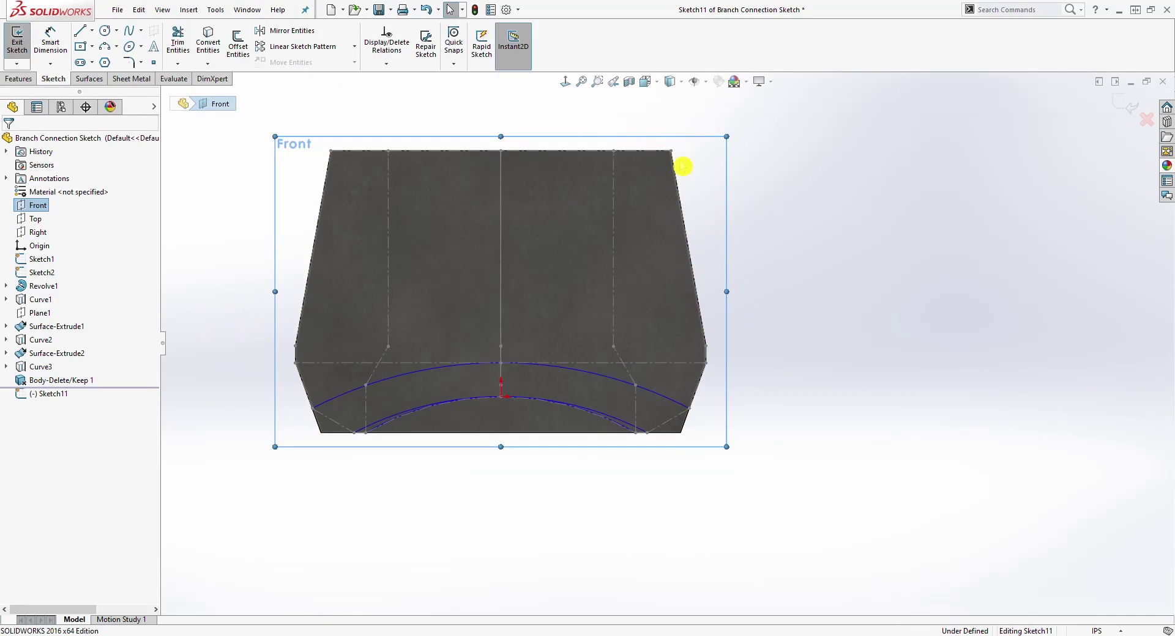
Draw three connected bore-profile lines: down the layout's inner vertical from the top edge, along the slanted segment, and a short free segment below.
click(79, 30)
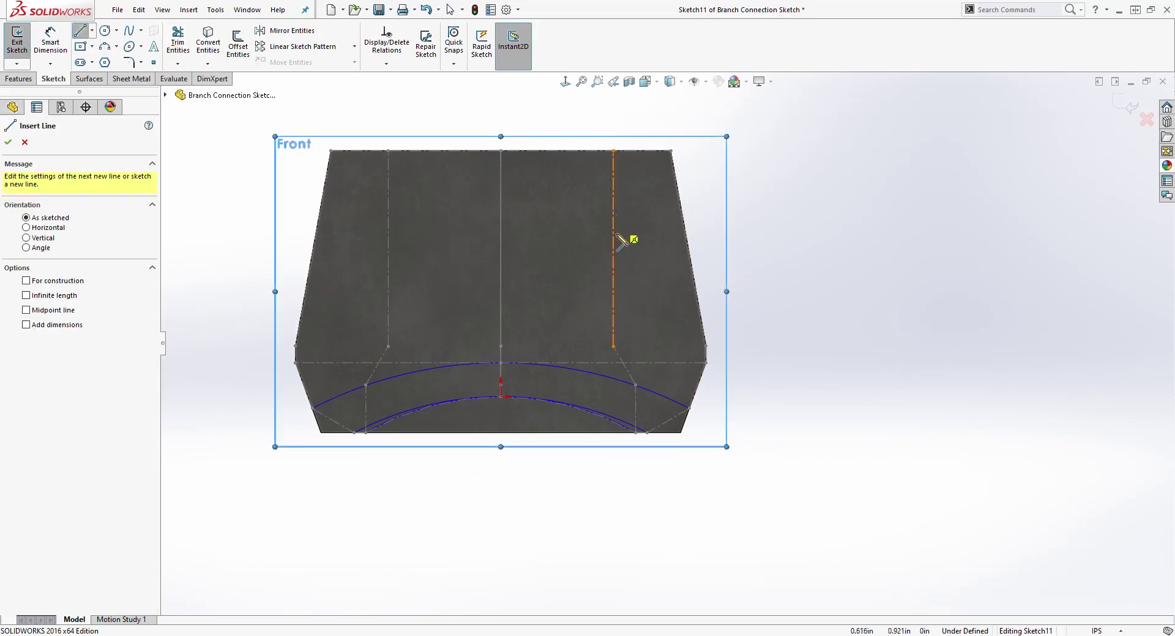
click(613, 150)
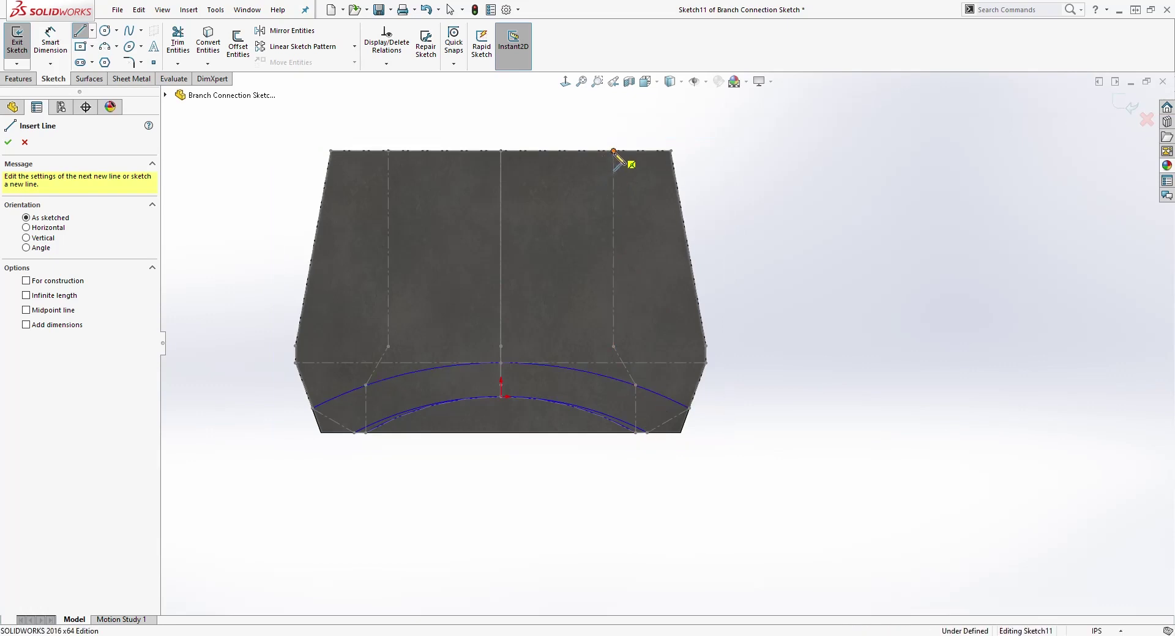
click(613, 346)
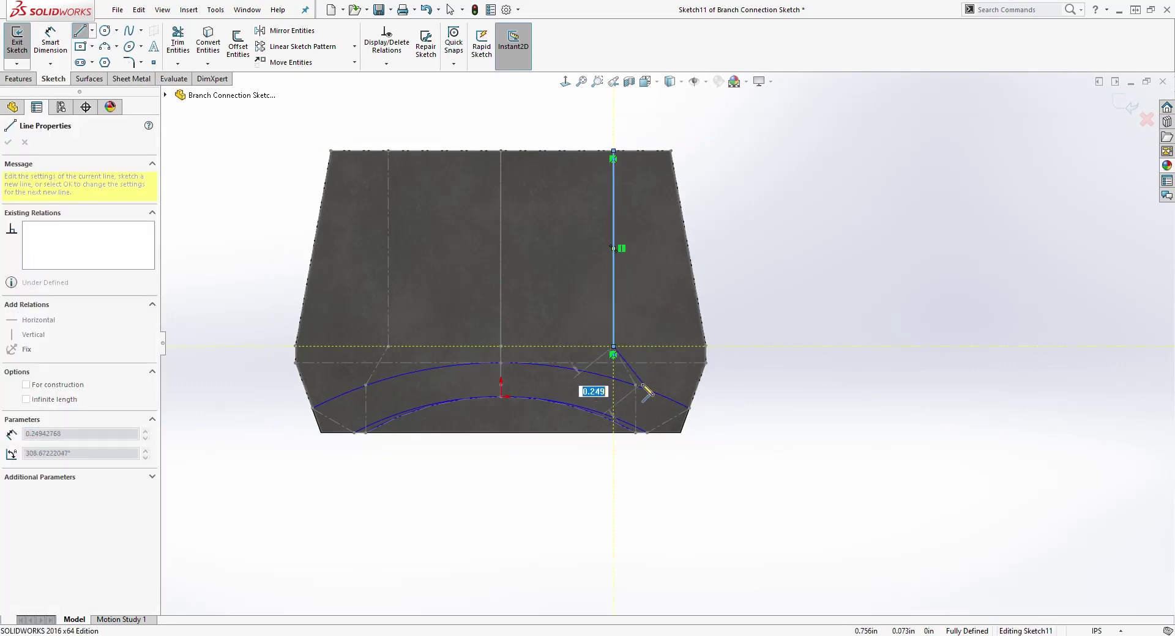
click(636, 386)
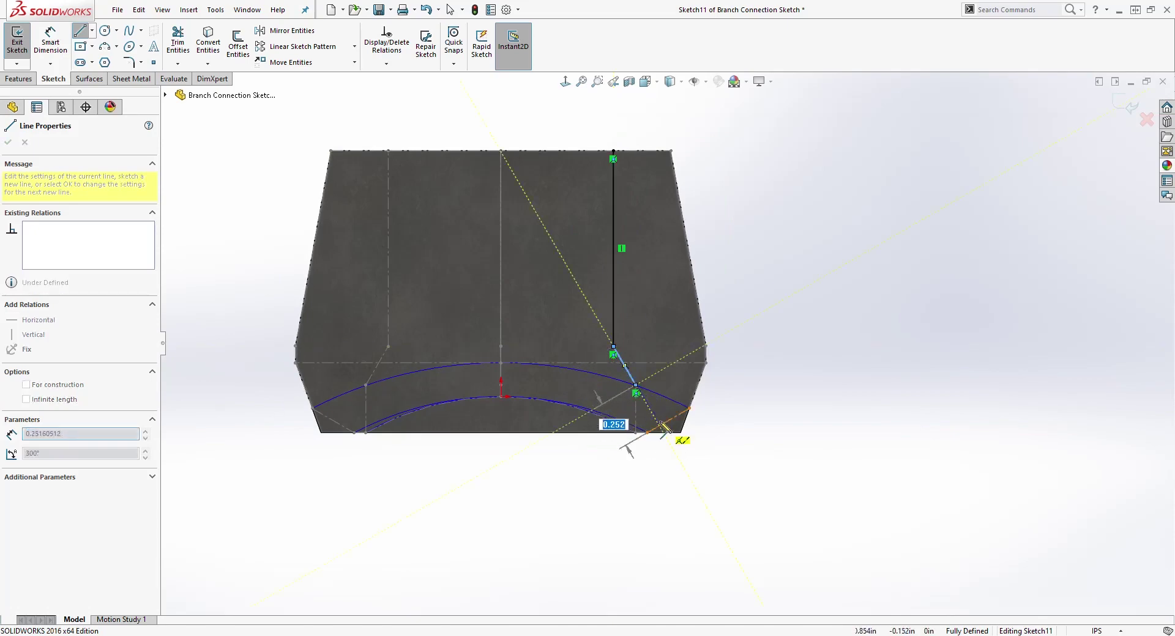
scroll(666, 432, down, 3)
scroll(666, 432, down, 2)
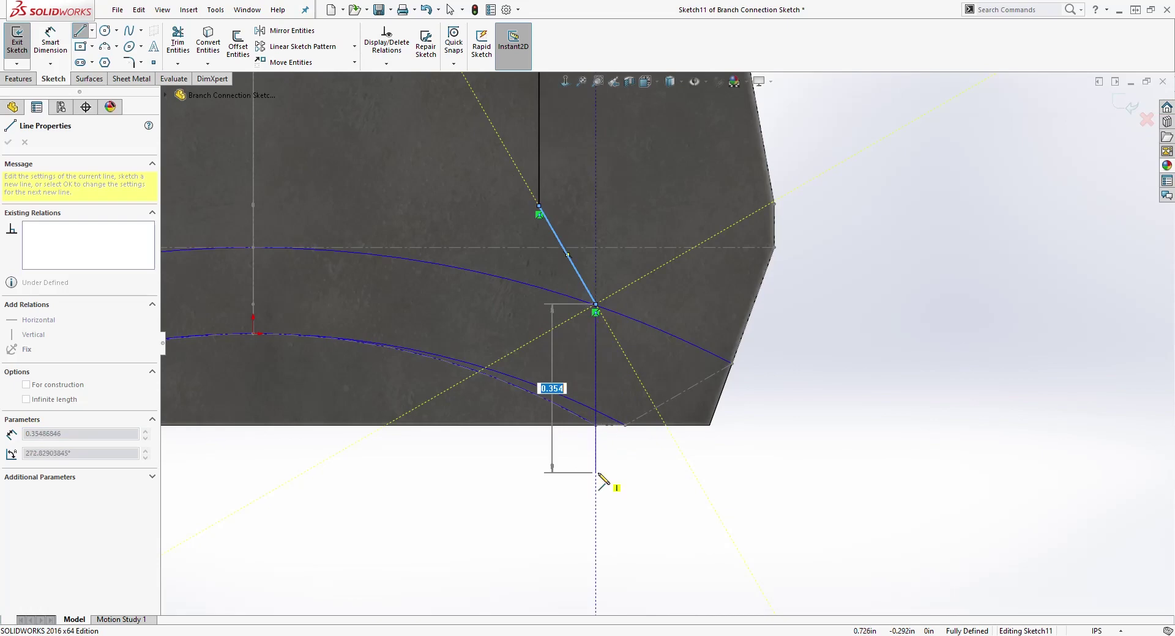
click(623, 371)
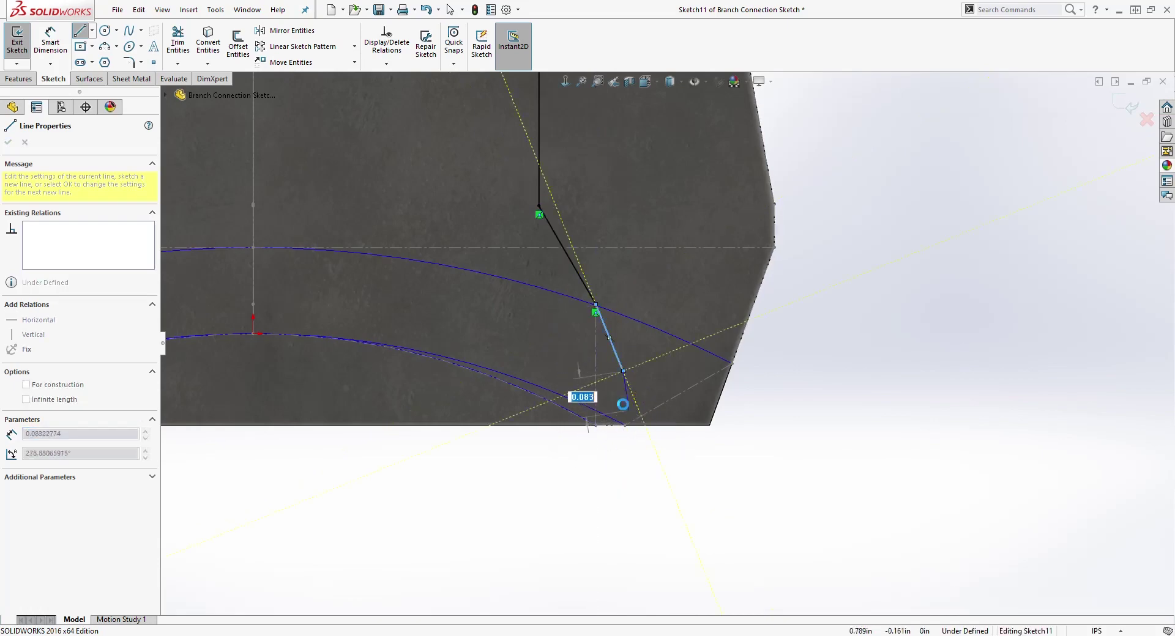
key(Escape)
Add a Pierce relation between the profile's free lower endpoint and the innermost projected curve.
mouse_move(738, 434)
middle_down()
mouse_move(782, 472)
mouse_move(768, 489)
middle_up()
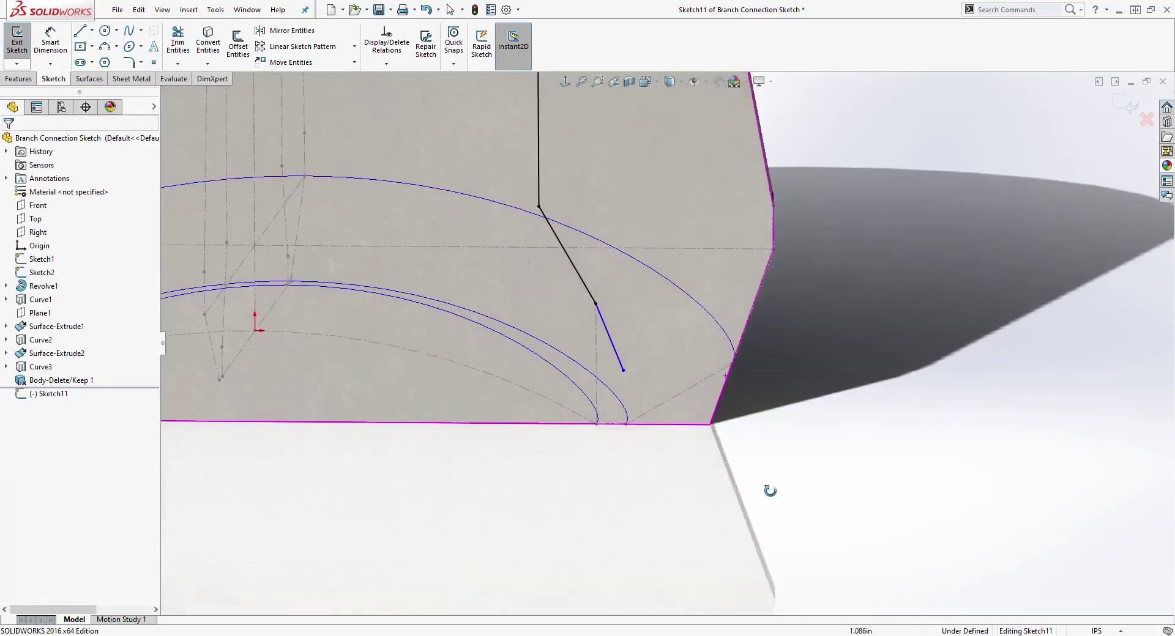
click(624, 371)
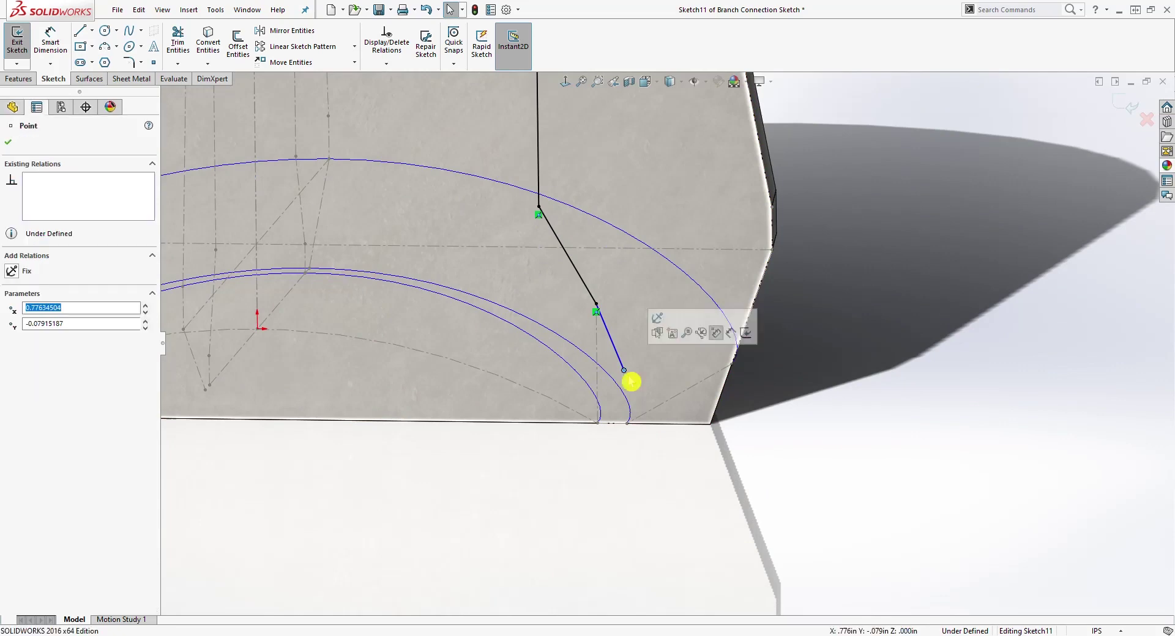
ctrl+click(606, 418)
key(Escape)
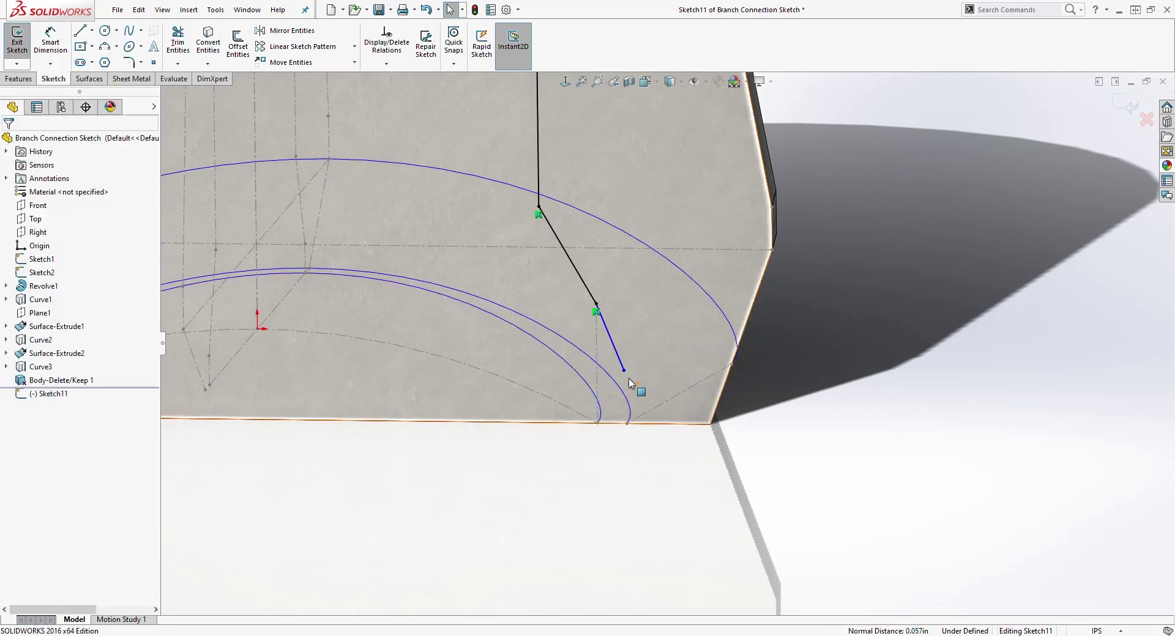
click(624, 371)
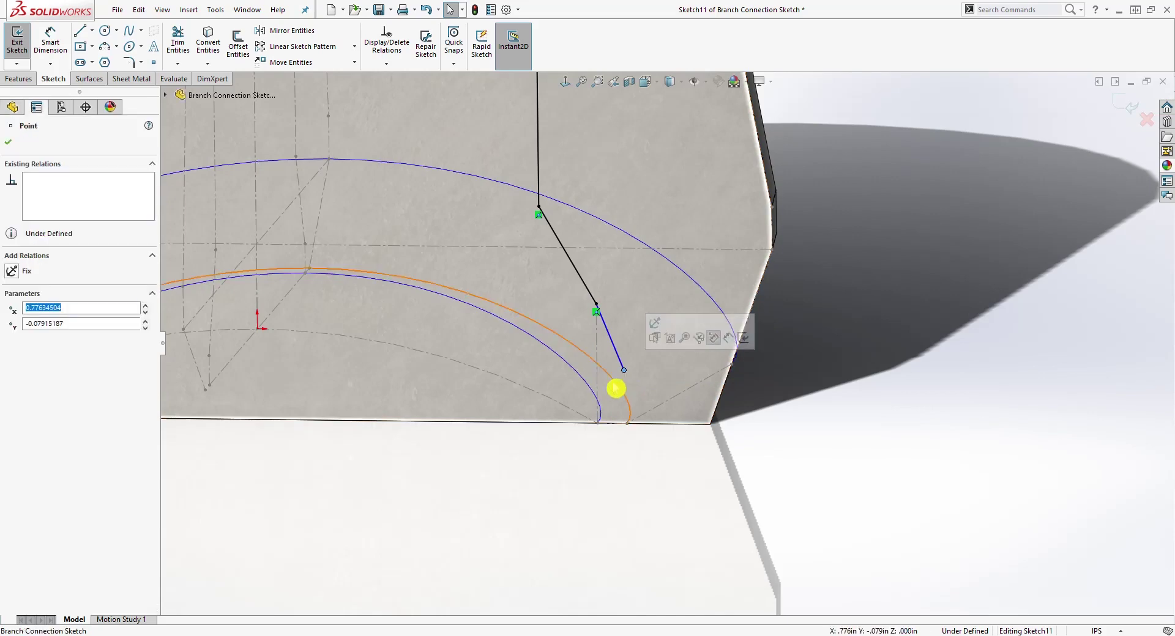
ctrl+click(569, 366)
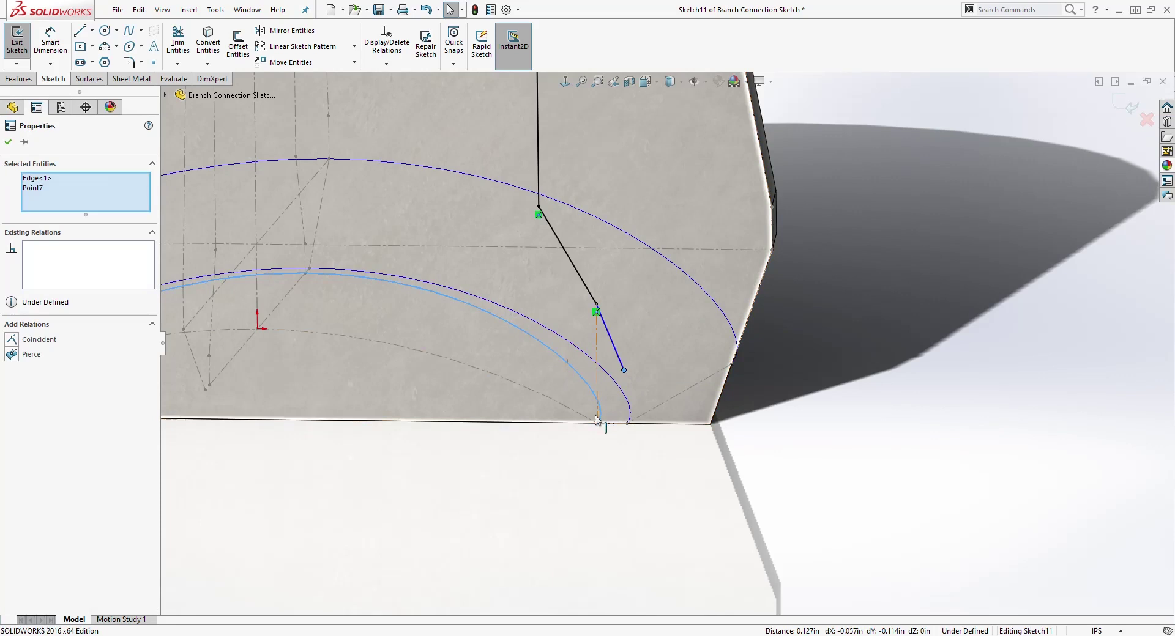
click(12, 355)
key(Escape)
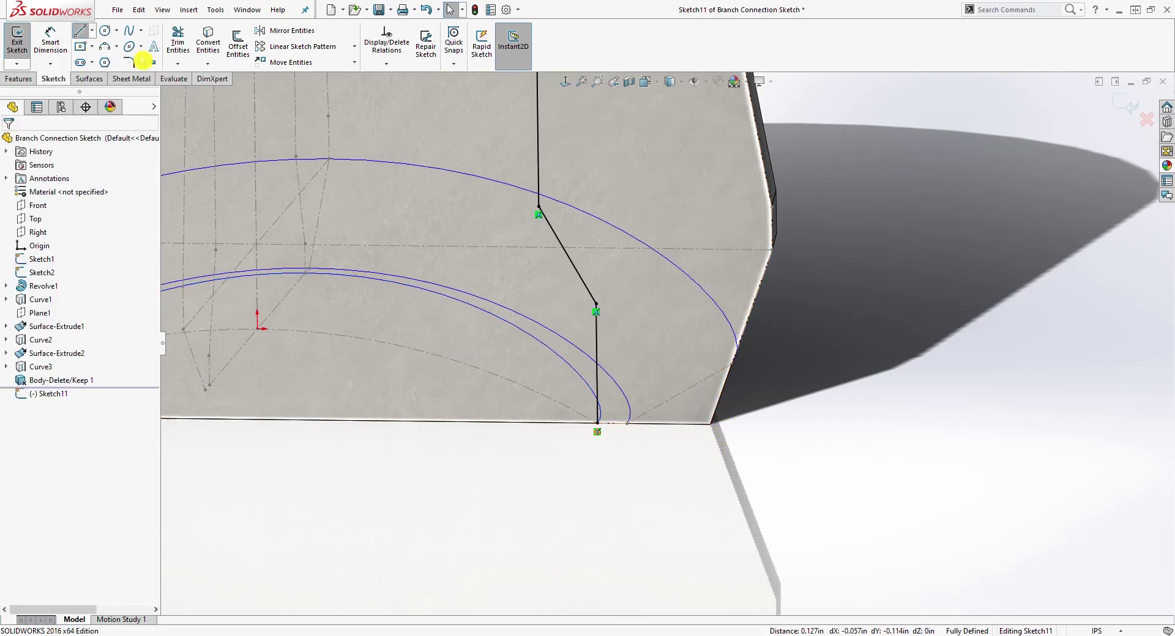
Draw a line from the profile's lower endpoint and pierce its free end to the middle projected curve.
click(85, 35)
click(598, 424)
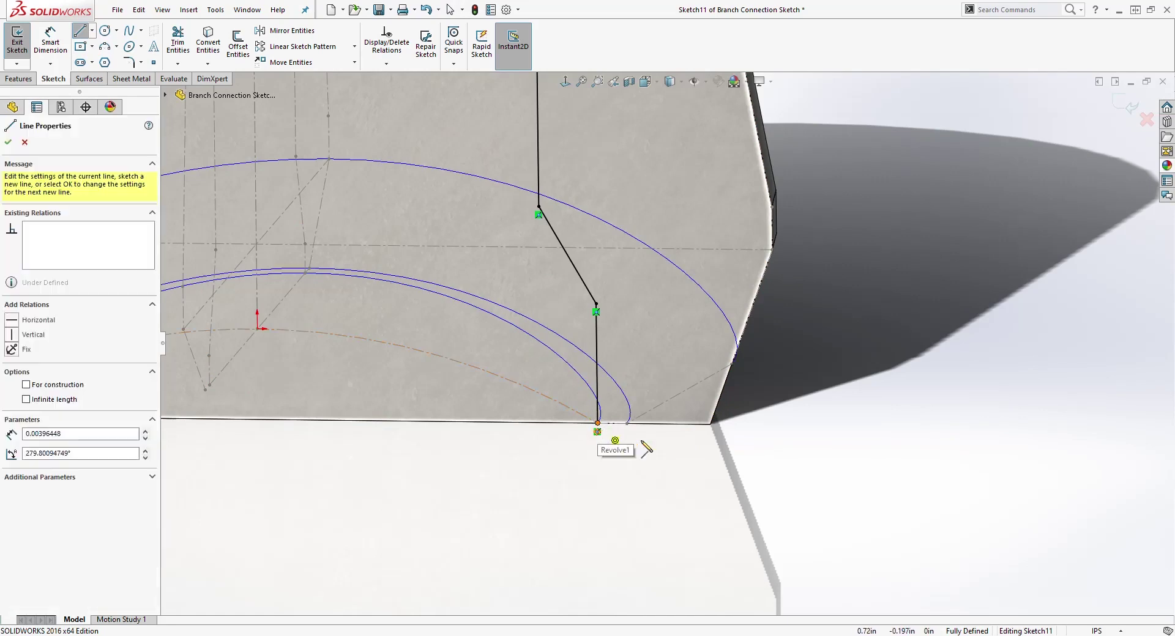
click(665, 456)
key(Escape)
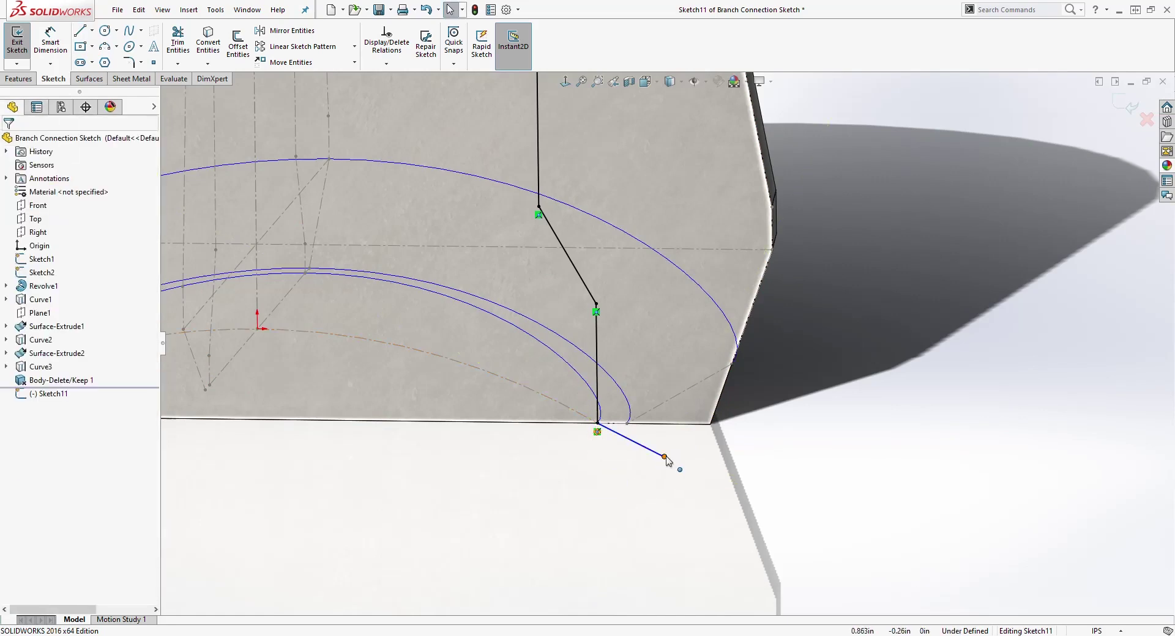
click(664, 456)
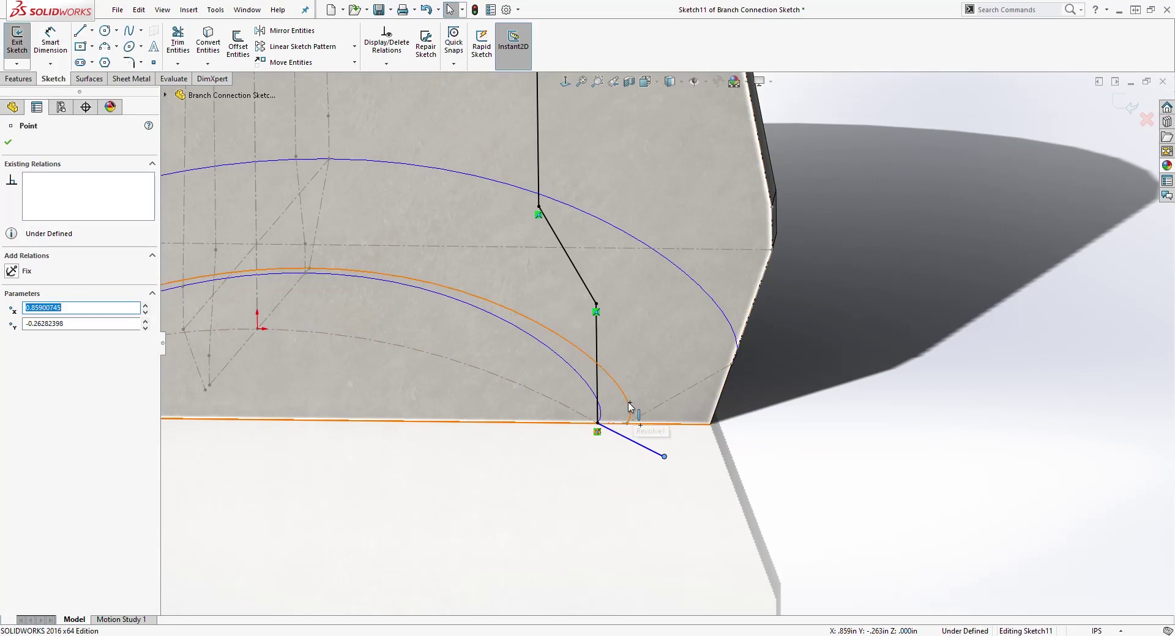
ctrl+click(629, 406)
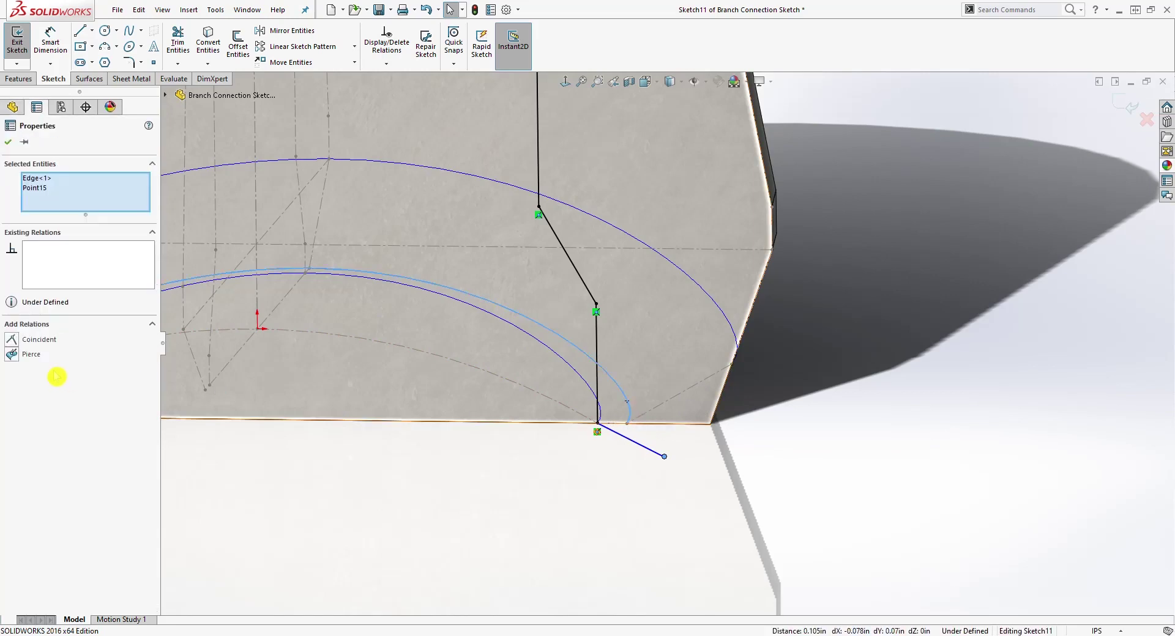
click(22, 355)
click(779, 396)
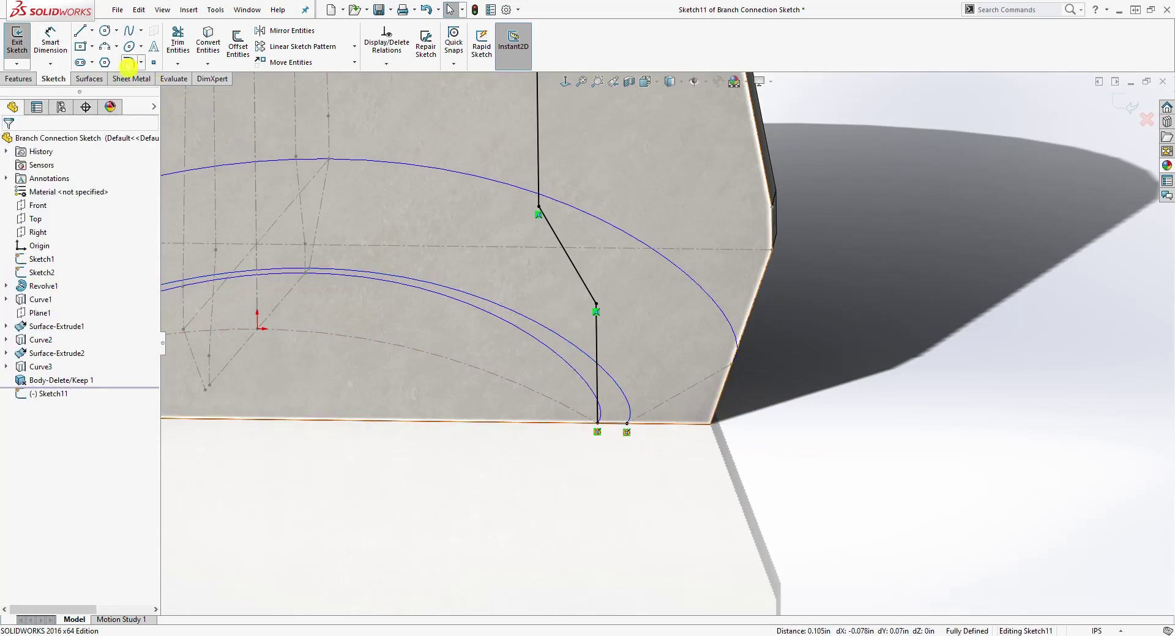
Continue the profile with a line from the middle curve's end and pierce its free end to the outermost projected curve.
click(82, 37)
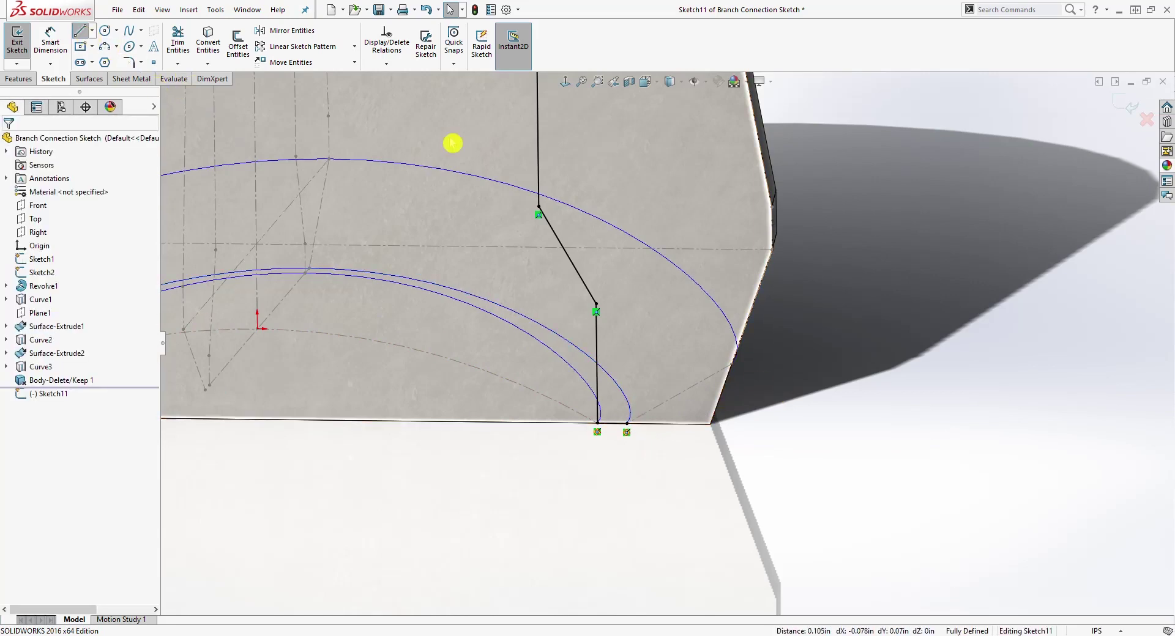
click(627, 423)
click(778, 374)
key(Escape)
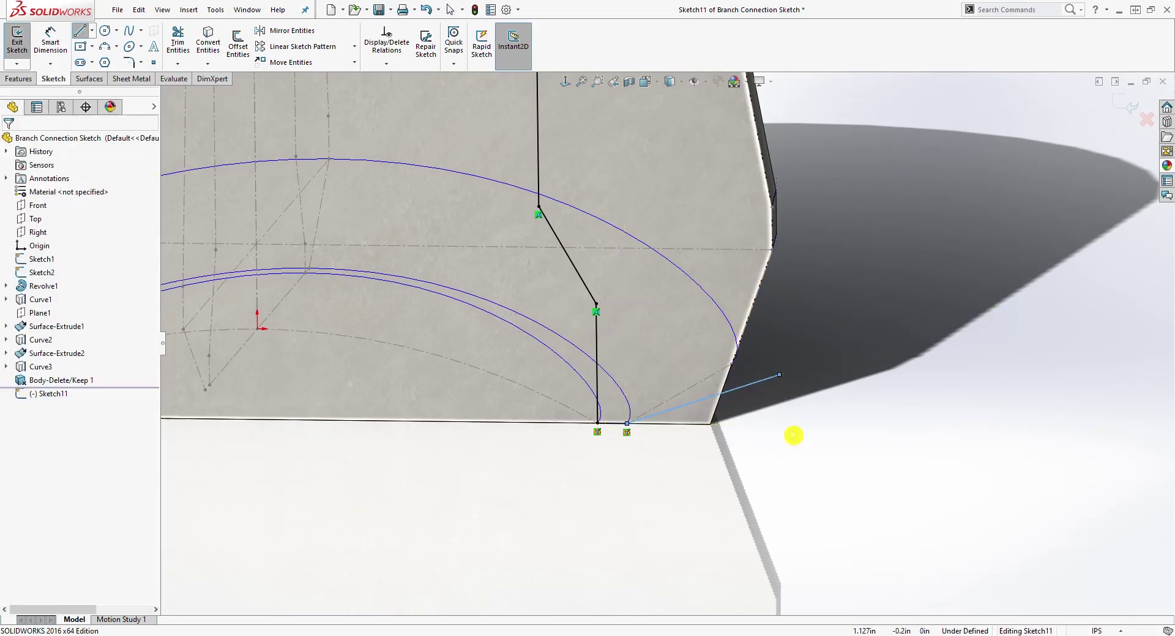
click(779, 374)
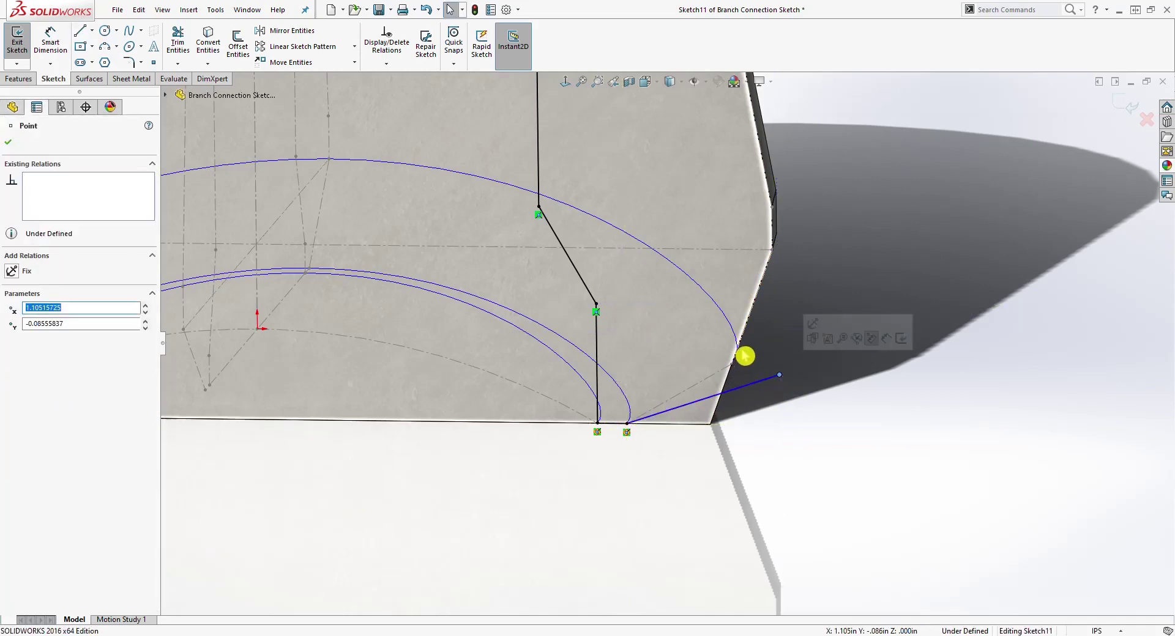
ctrl+click(730, 323)
click(791, 384)
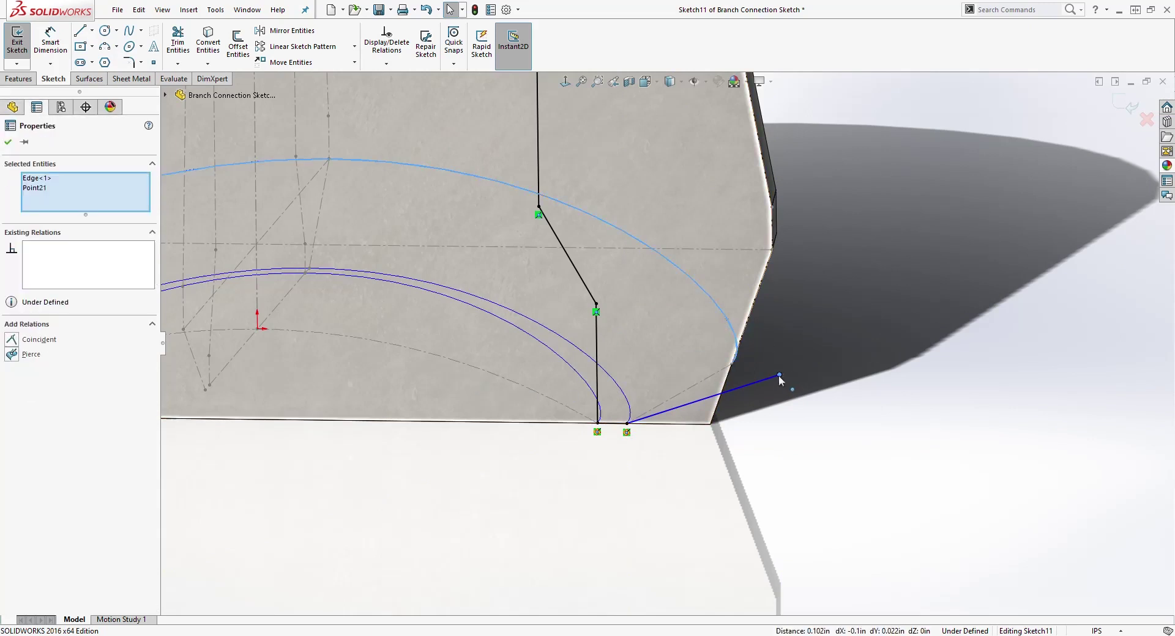
click(21, 361)
click(866, 420)
Close the profile sketch and start a new sketch on the semicircular top face of the revolved body, viewed straight on.
mouse_move(866, 420)
middle_down()
mouse_move(847, 379)
mouse_move(856, 377)
mouse_move(653, 142)
mouse_move(753, 166)
middle_up()
middle_drag(887, 239, 877, 313)
mouse_move(891, 275)
middle_down()
mouse_move(855, 310)
mouse_move(866, 336)
mouse_move(681, 291)
middle_up()
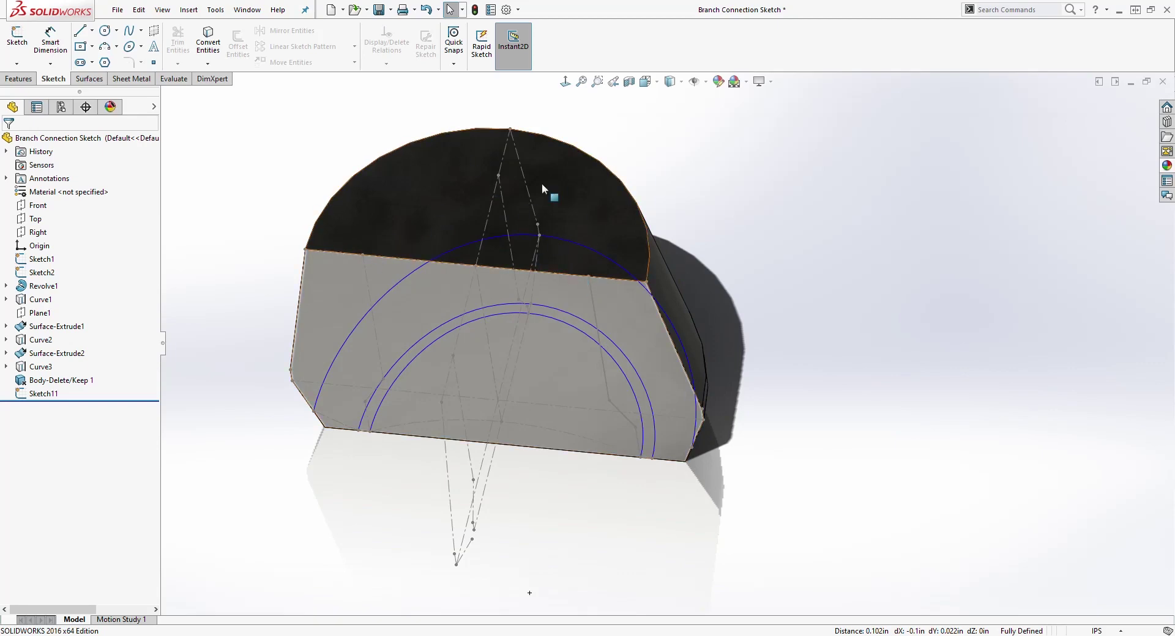
middle_drag(546, 230, 681, 249)
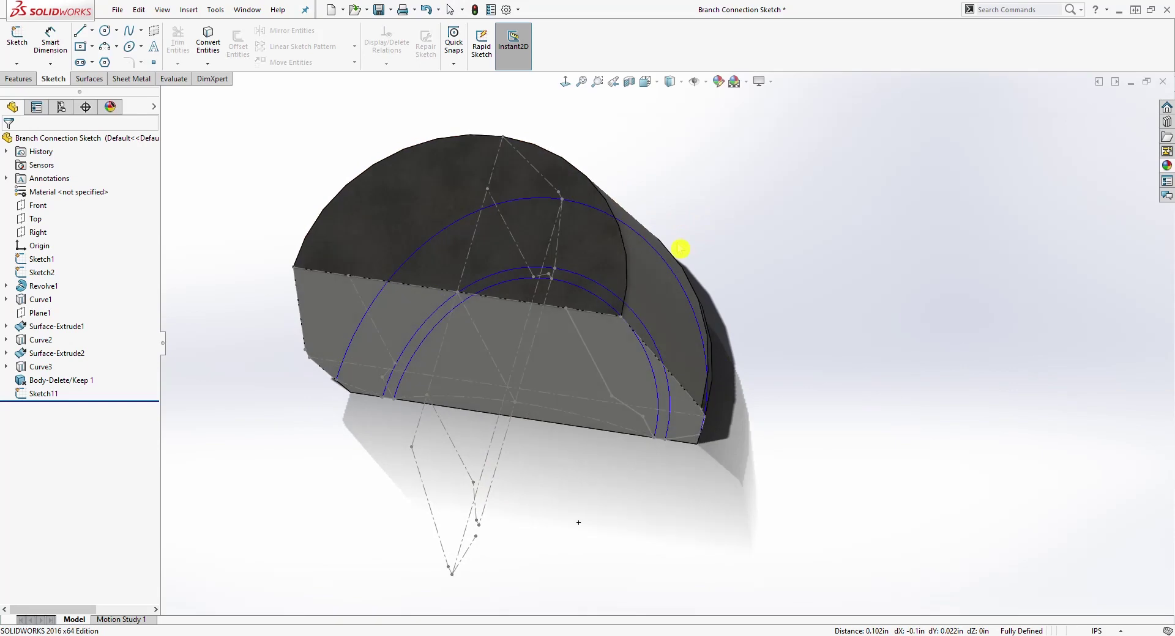
click(477, 182)
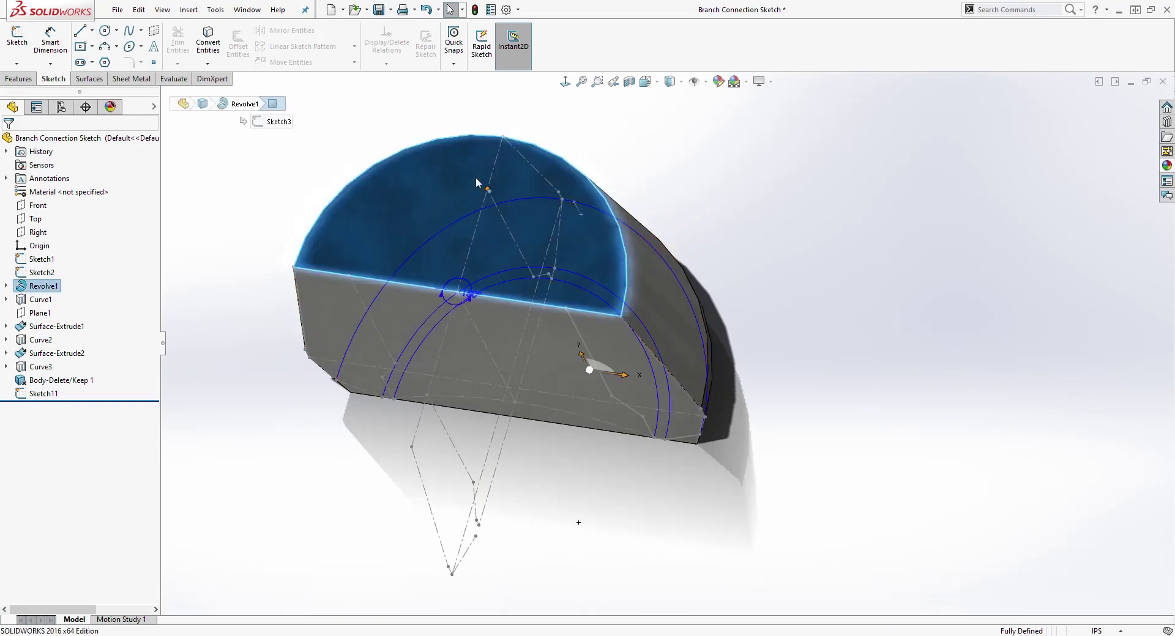
click(19, 79)
click(53, 79)
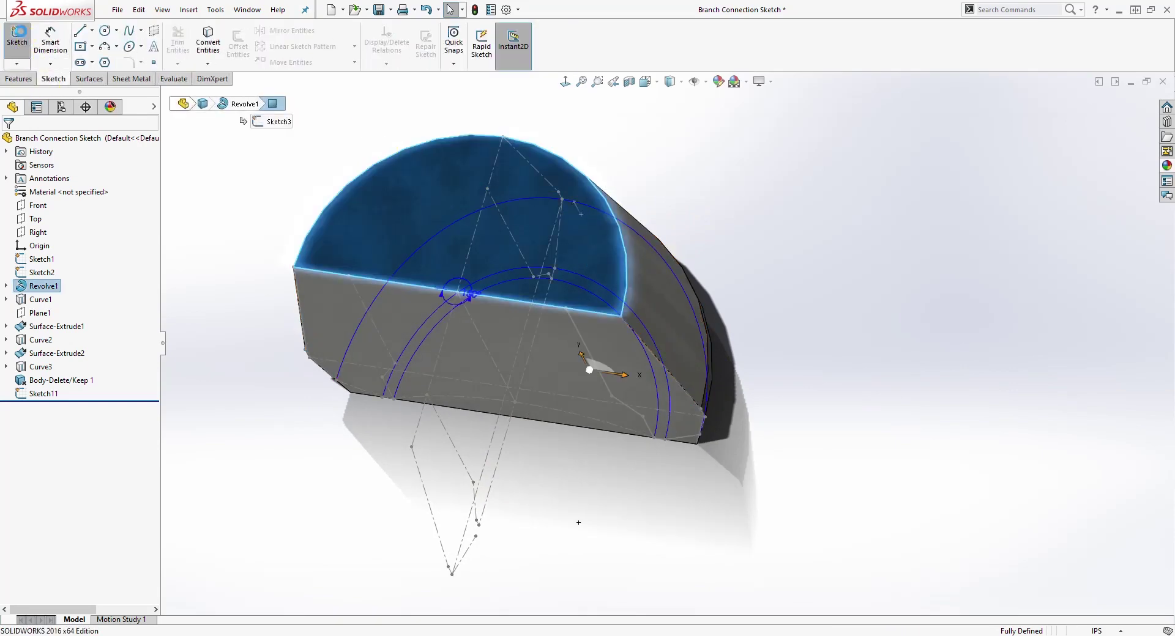
click(17, 36)
click(565, 82)
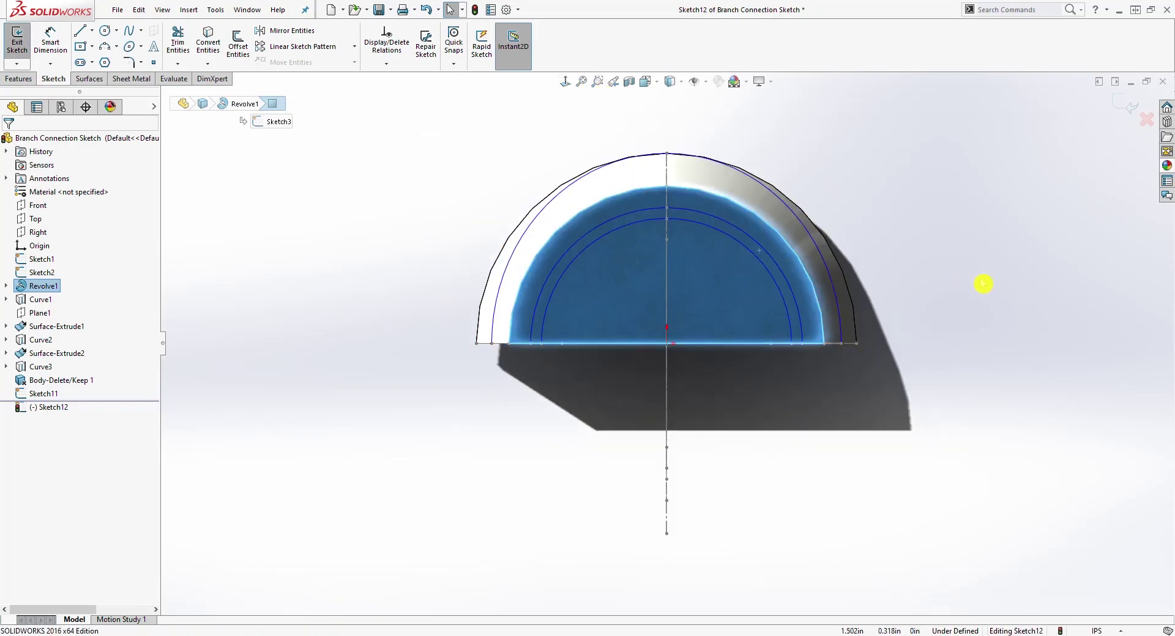
scroll(983, 284, down, 1)
scroll(886, 351, up, 1)
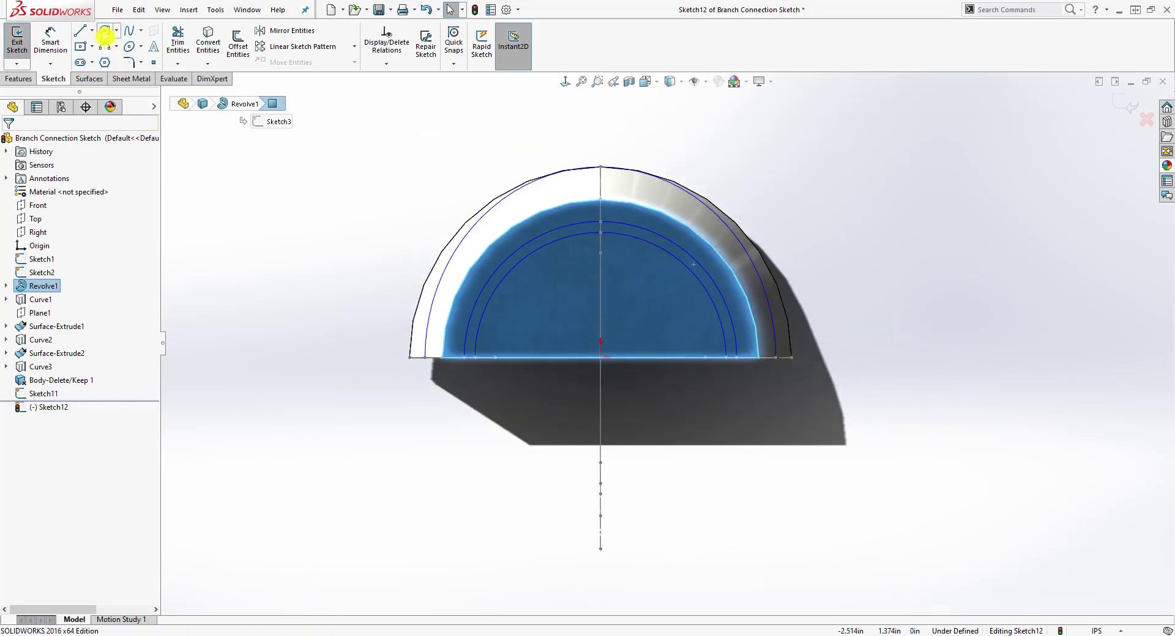
click(106, 33)
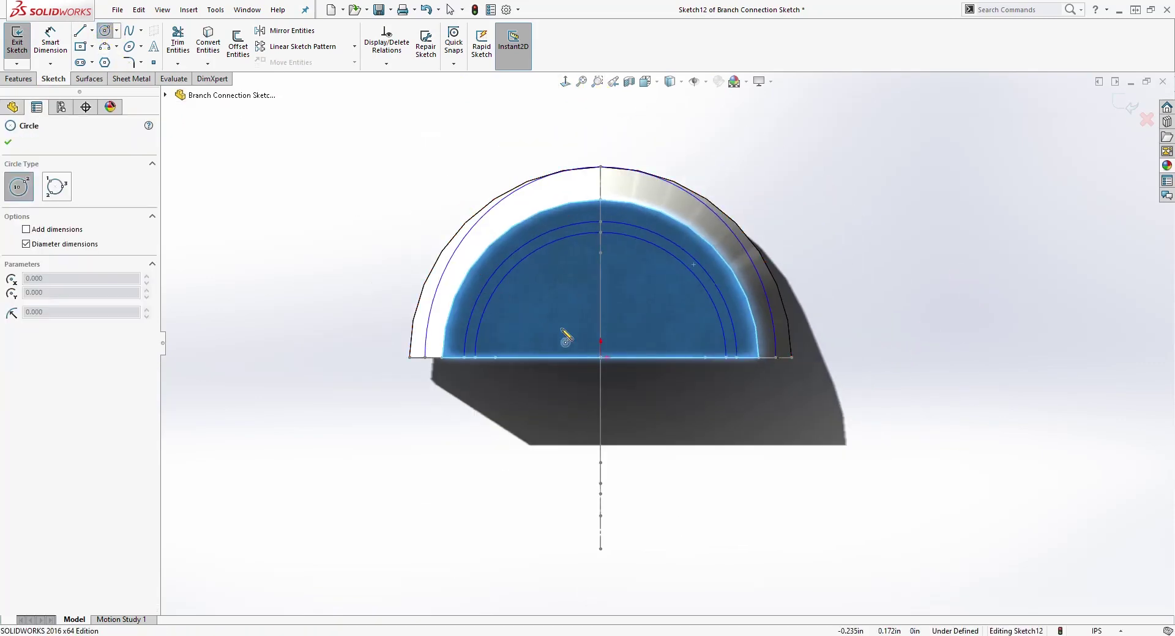
click(601, 357)
key(Escape)
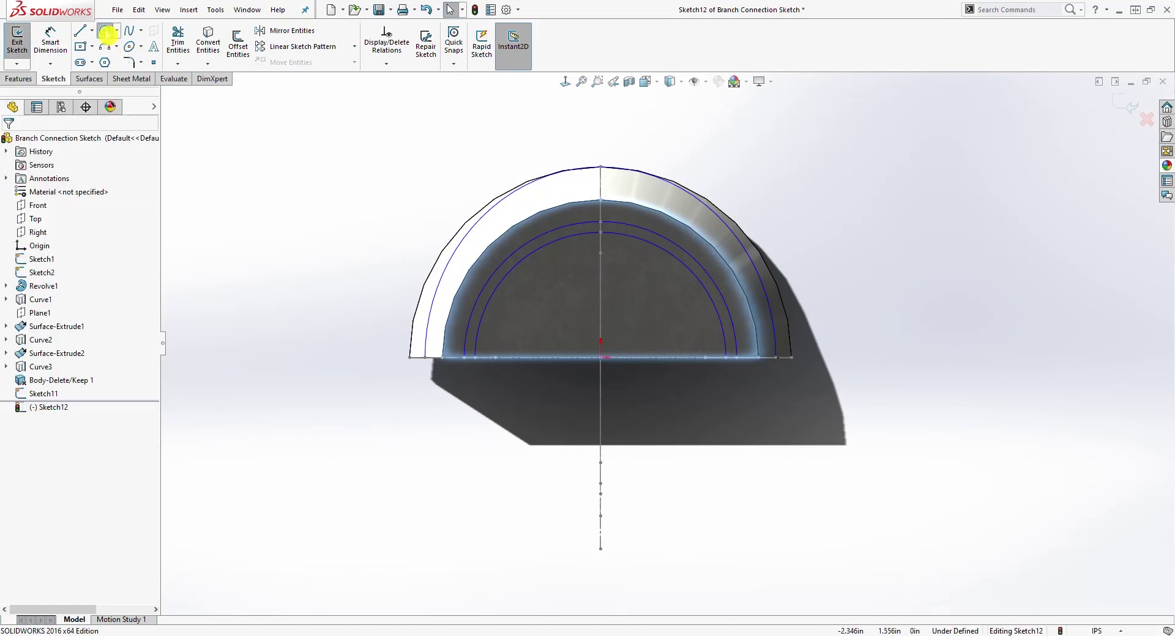
Sketch a circle centred on the origin of the top face and make it coincident with the reference sketch's bore endpoint on the straight edge.
click(107, 33)
click(600, 358)
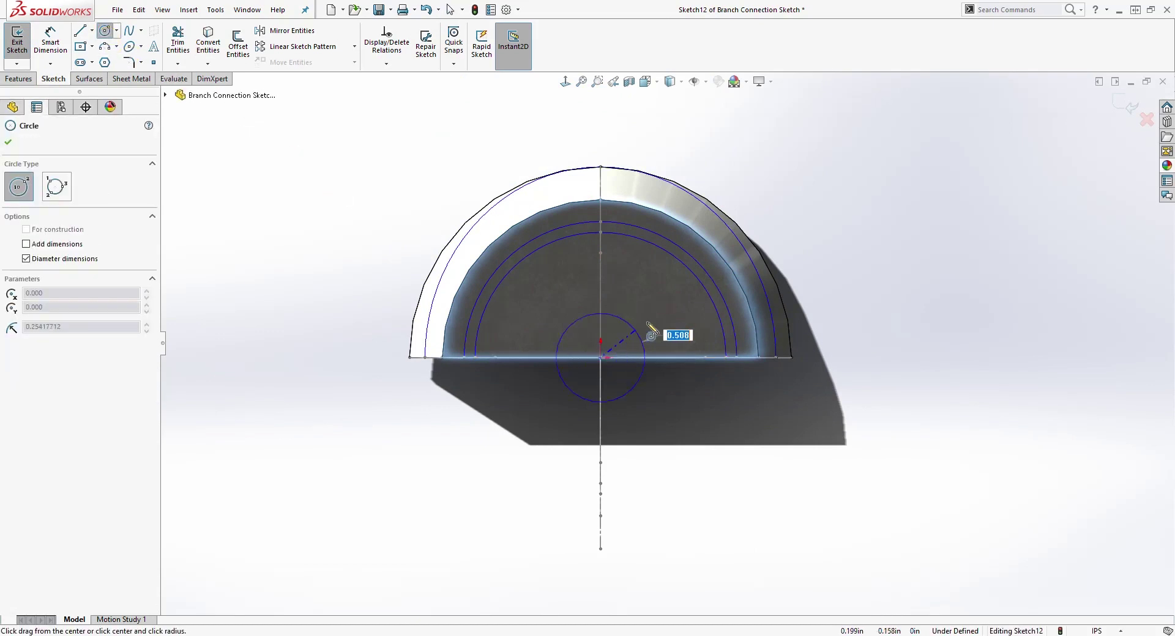
key(Escape)
middle_drag(723, 362, 687, 270)
click(663, 315)
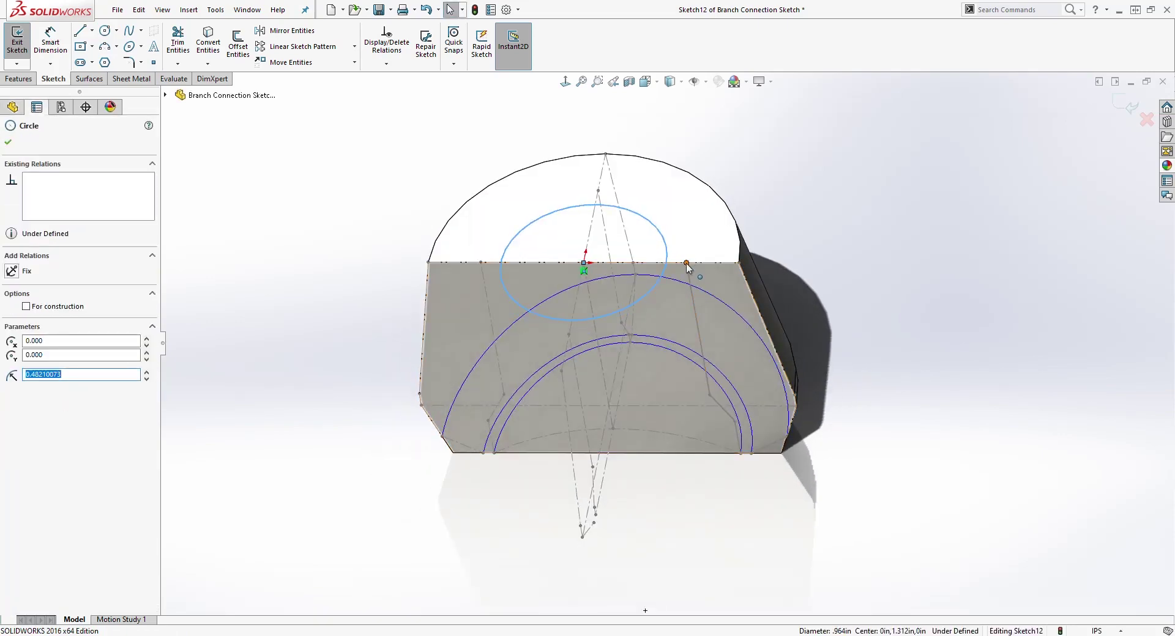
ctrl+click(686, 265)
click(18, 358)
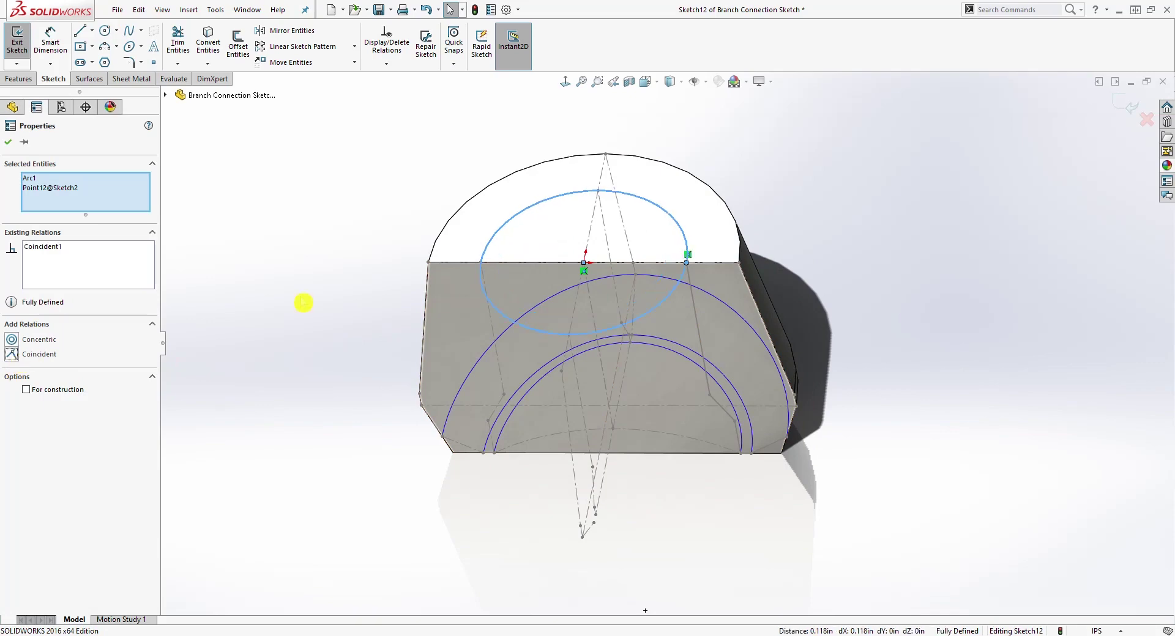
key(Escape)
Draw a horizontal line across the circle's diameter along the straight edge of the top face.
middle_drag(685, 295, 681, 336)
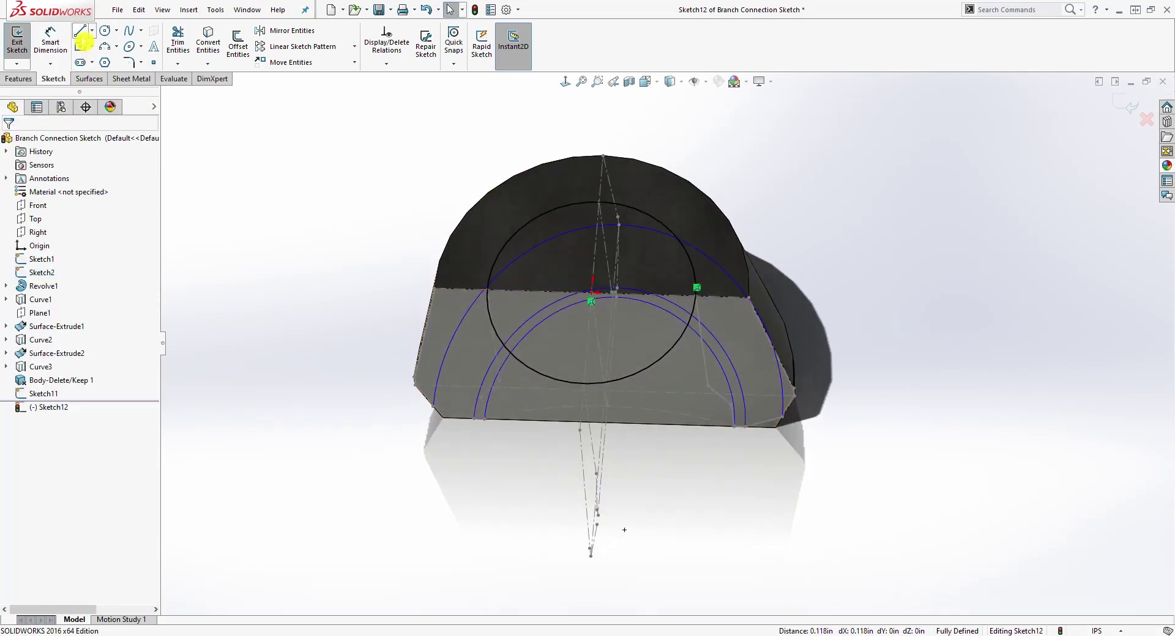
click(82, 35)
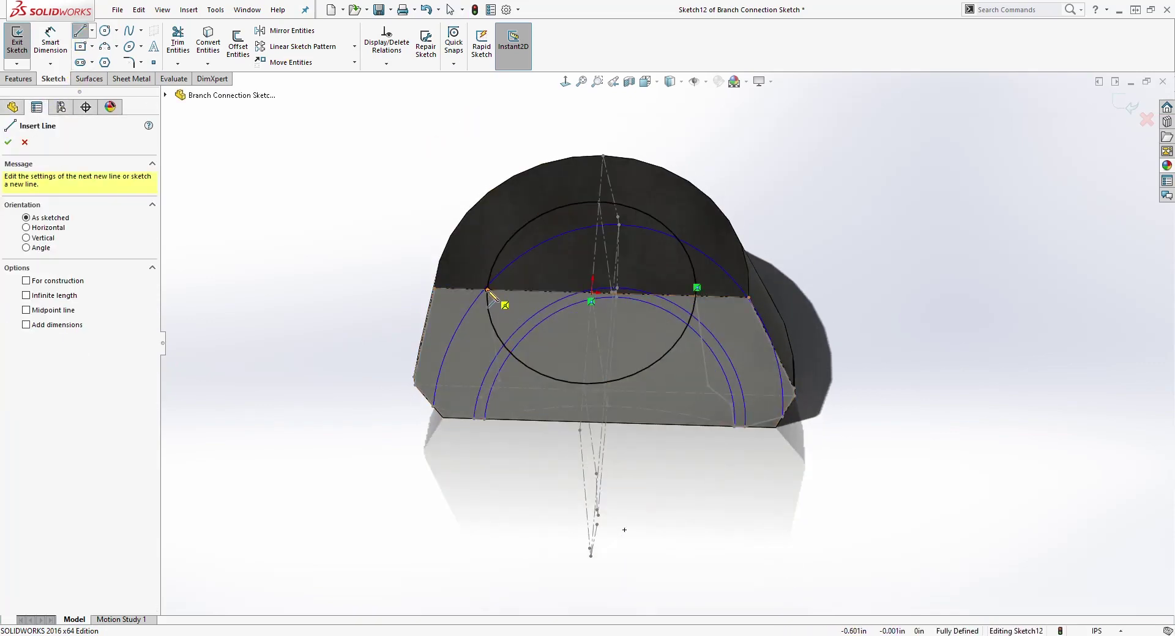
click(487, 290)
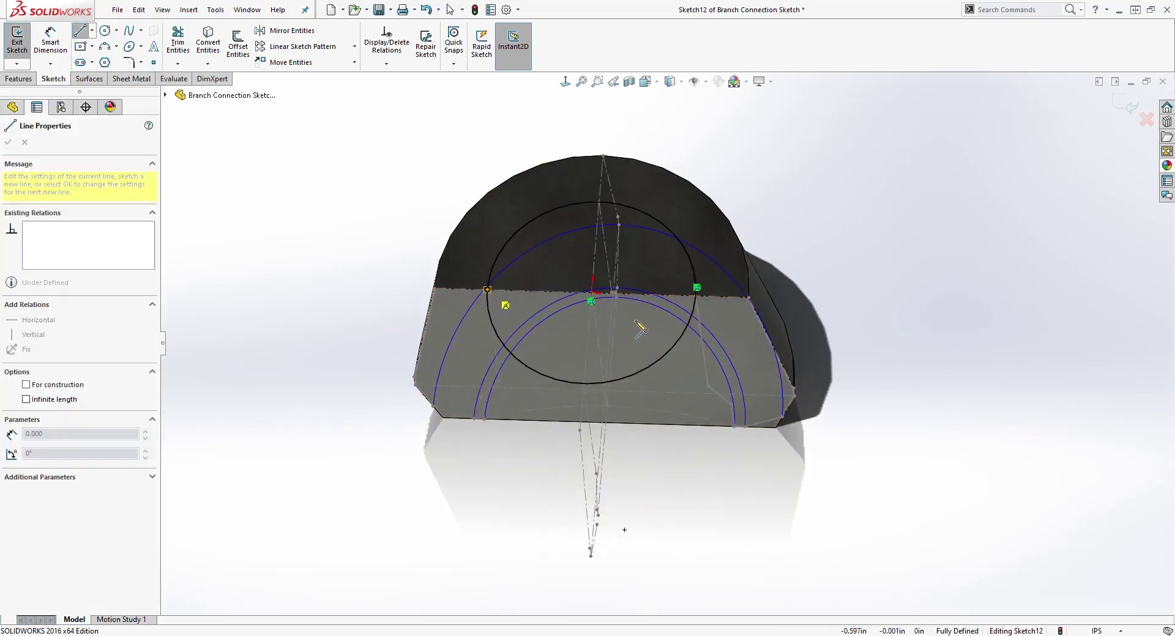
click(696, 297)
key(Escape)
Trim away the half of the circle outside the semicircular face and exit the sketch.
click(177, 38)
click(540, 368)
key(Escape)
click(536, 292)
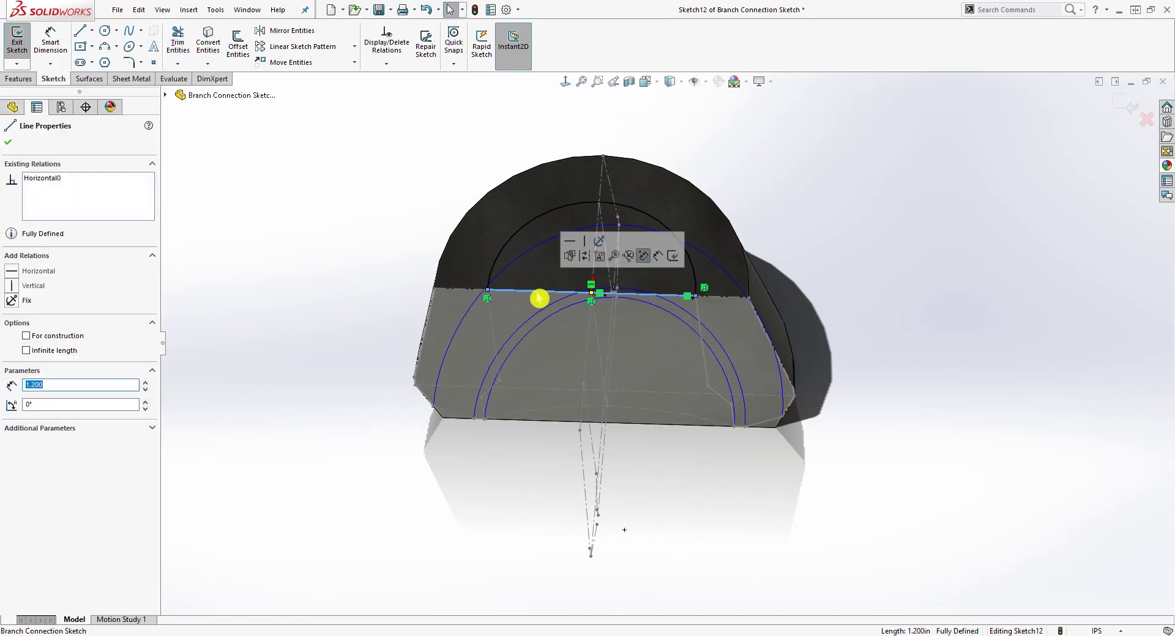
key(Escape)
middle_drag(538, 296, 655, 296)
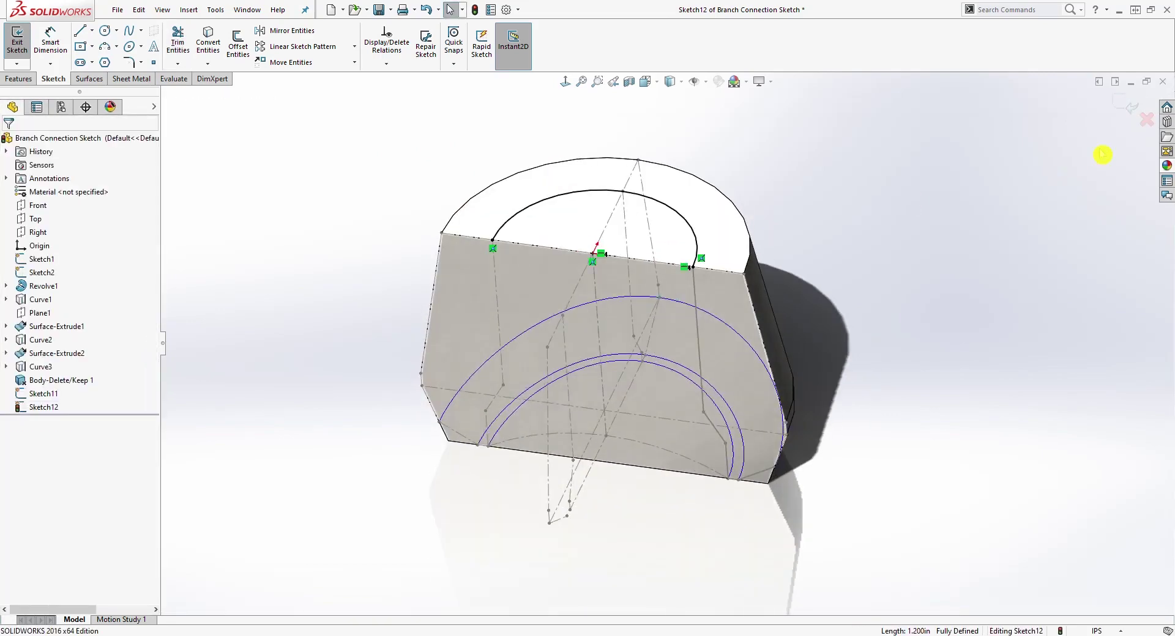
click(1121, 107)
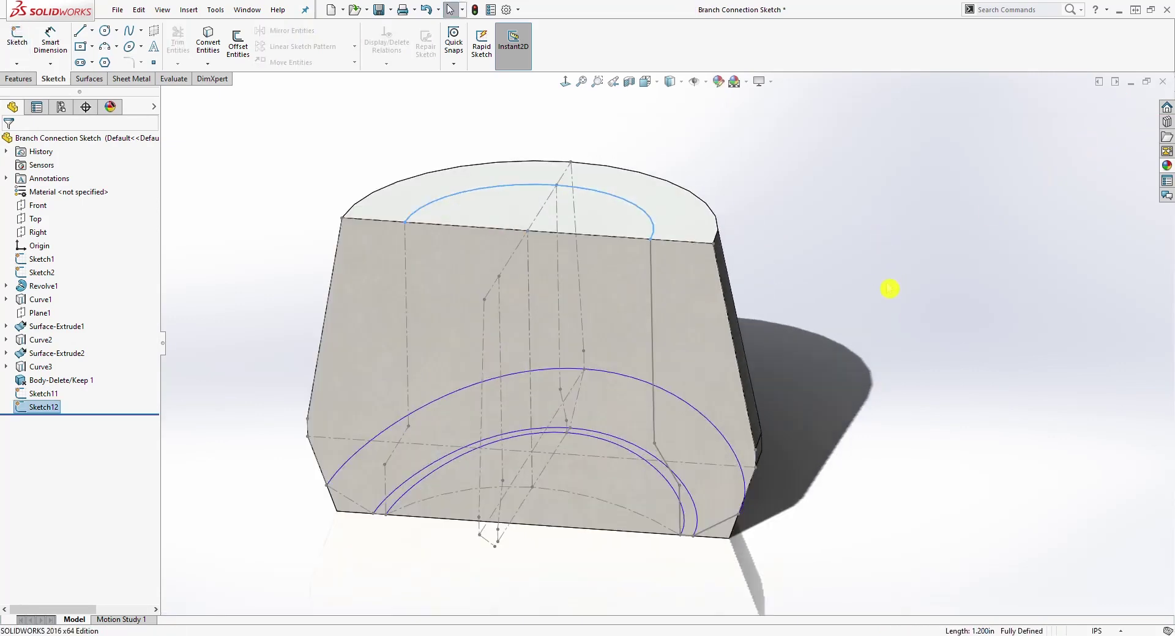
Hide Sketch1 and Sketch2 to clear the reference geometry from the model.
right_click(38, 264)
click(49, 243)
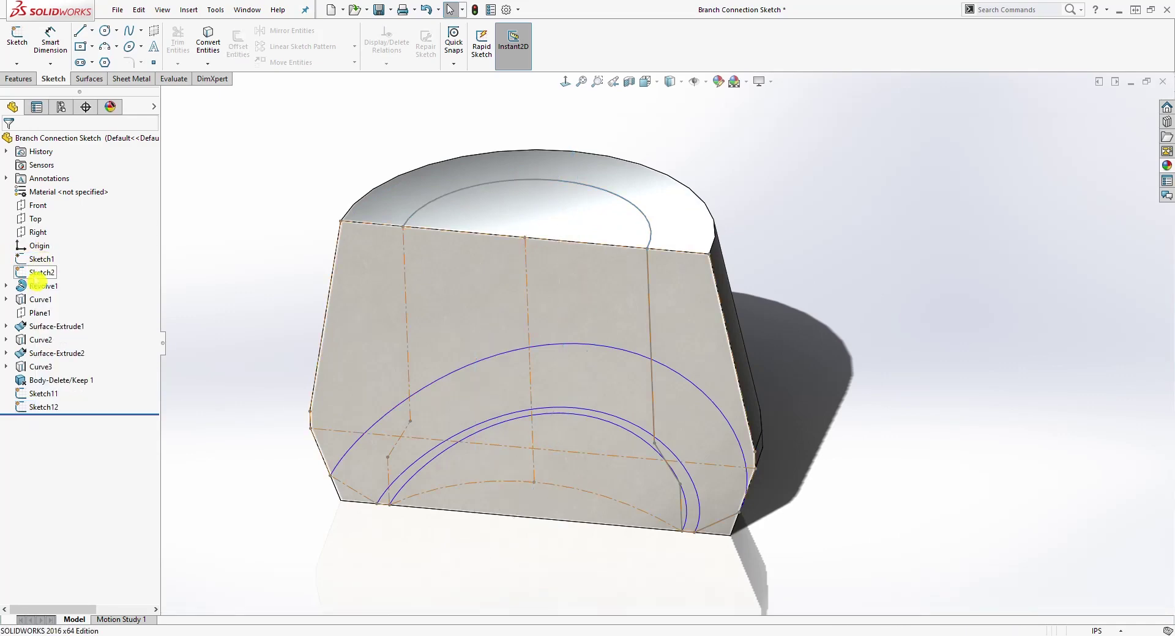
right_click(37, 279)
click(43, 255)
Start a Swept Surface with Sketch11 as the profile and the semicircular arc on the top face as the path.
middle_drag(477, 268, 687, 432)
mouse_move(725, 502)
middle_down()
mouse_move(729, 466)
mouse_move(716, 501)
middle_up()
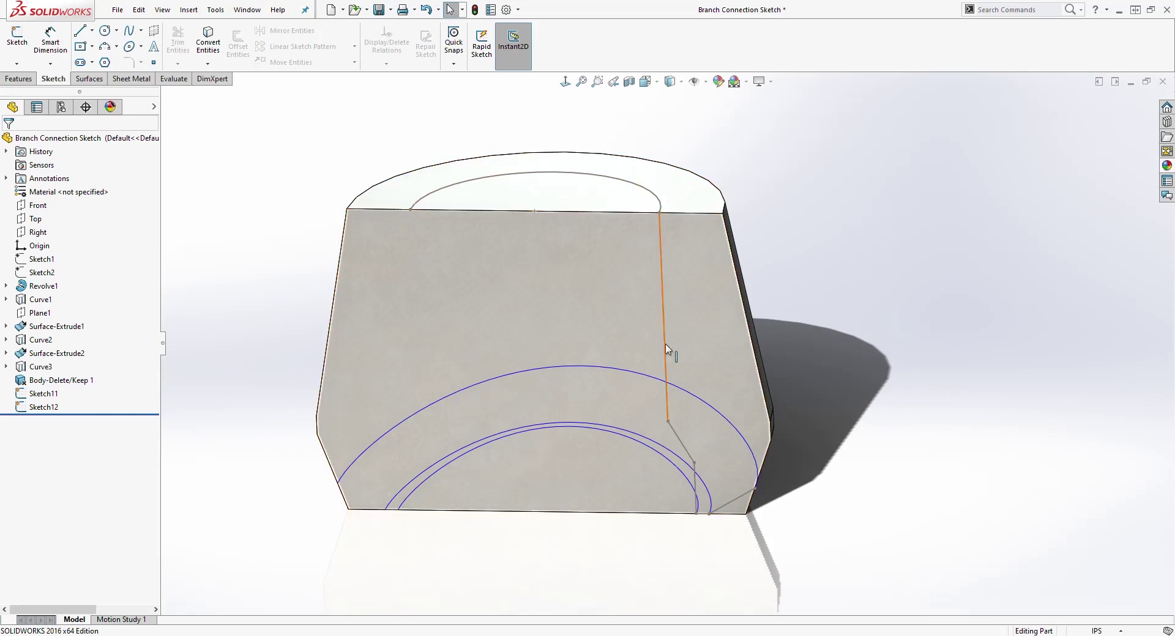
middle_drag(743, 450, 681, 454)
middle_drag(699, 361, 804, 392)
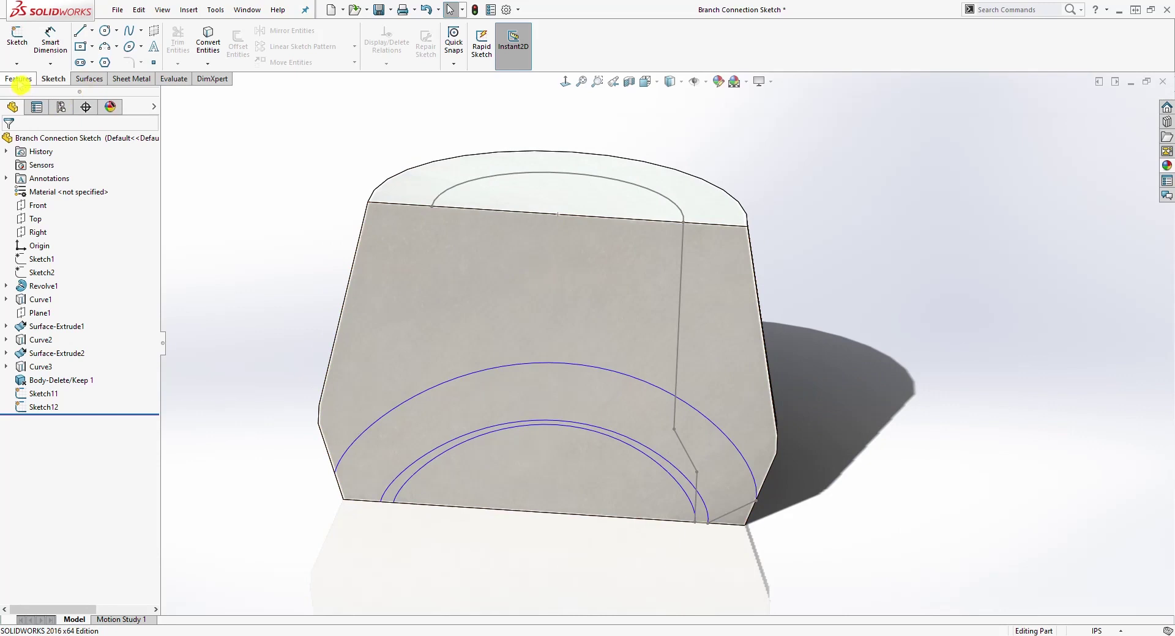
click(89, 80)
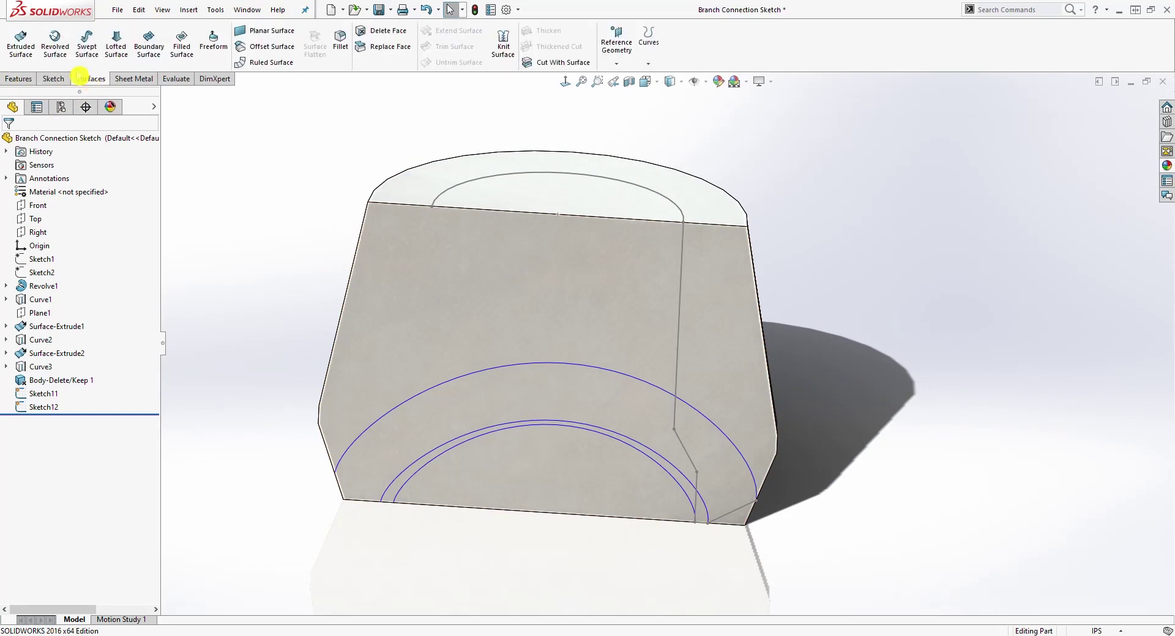
click(88, 40)
scroll(904, 412, down, 2)
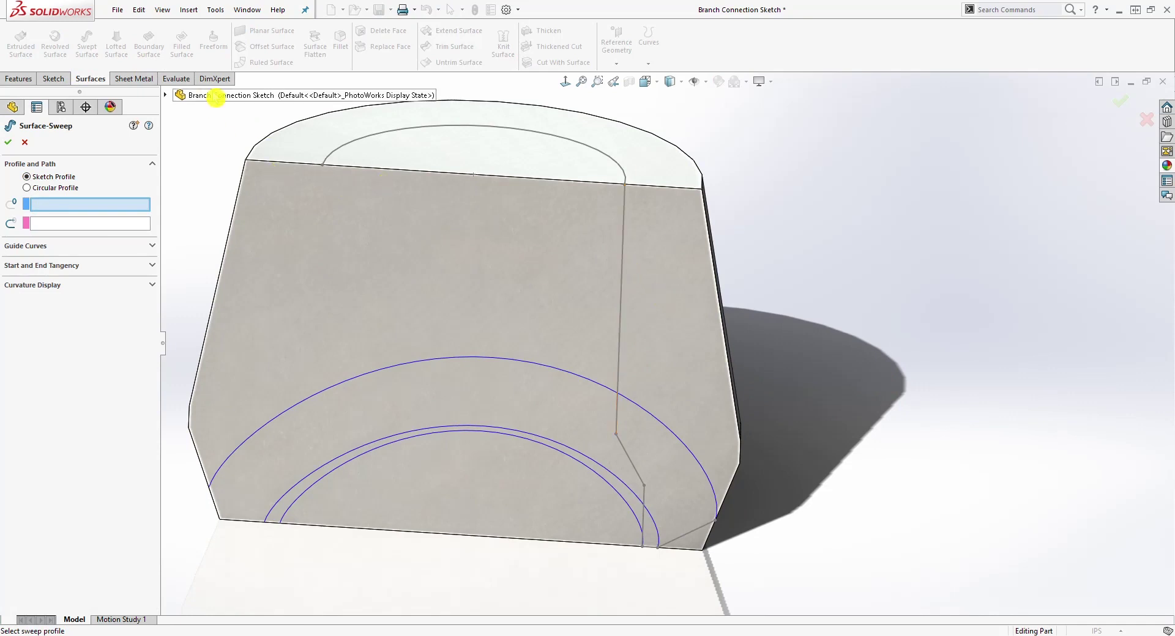
click(165, 95)
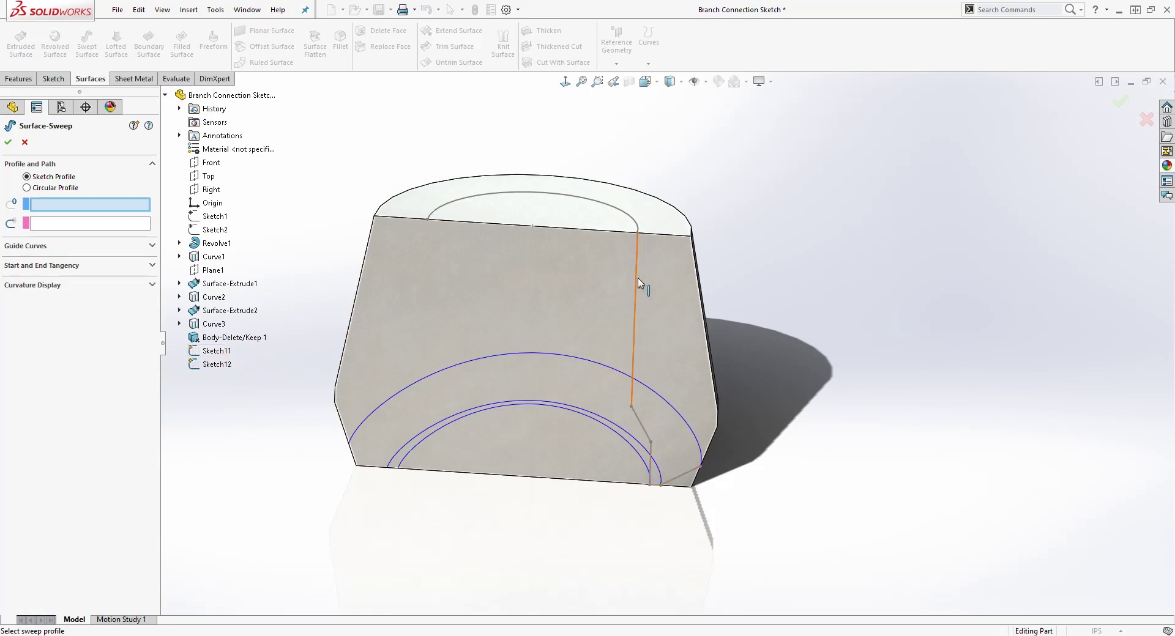
click(210, 354)
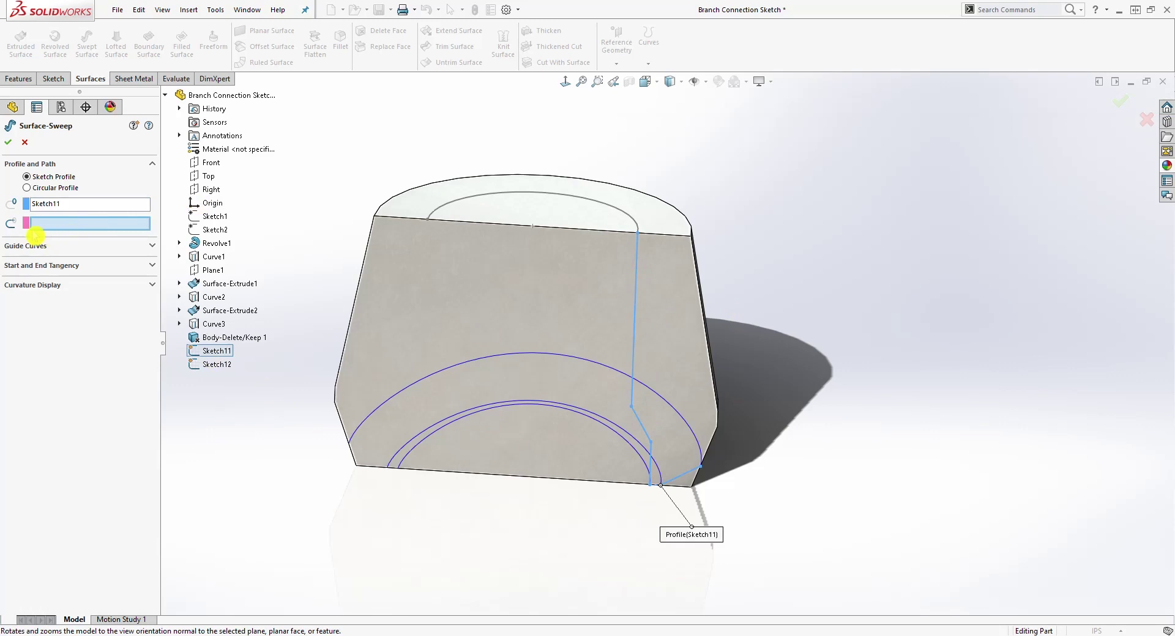
click(565, 200)
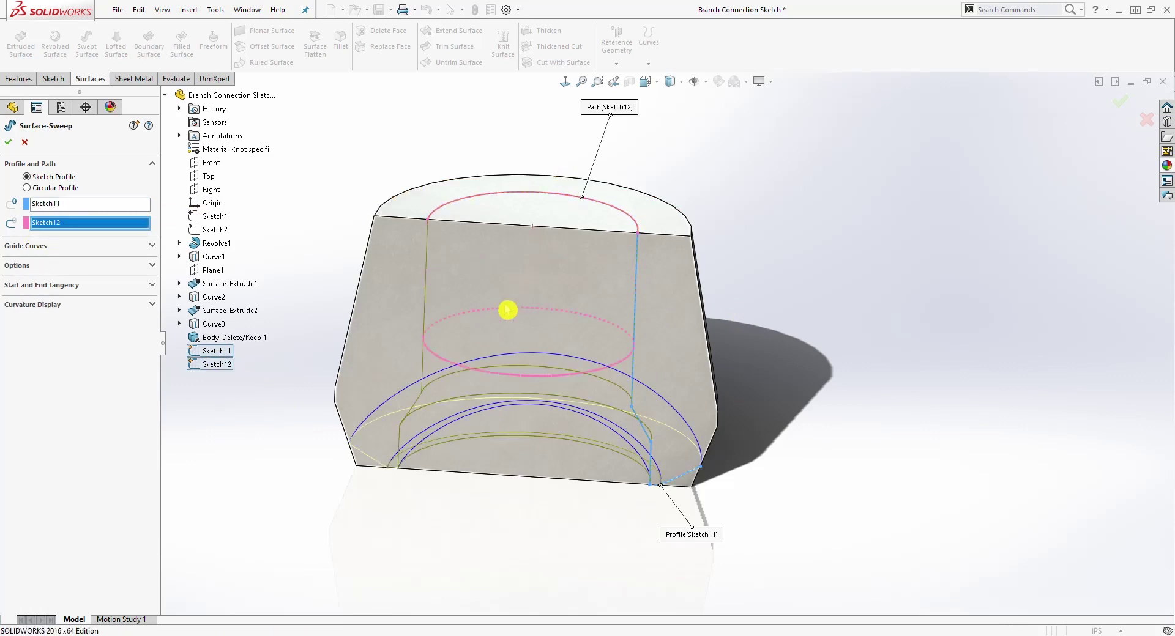
Add the outermost and inner projected curves as guide curves and complete the swept surface.
middle_drag(467, 220, 548, 214)
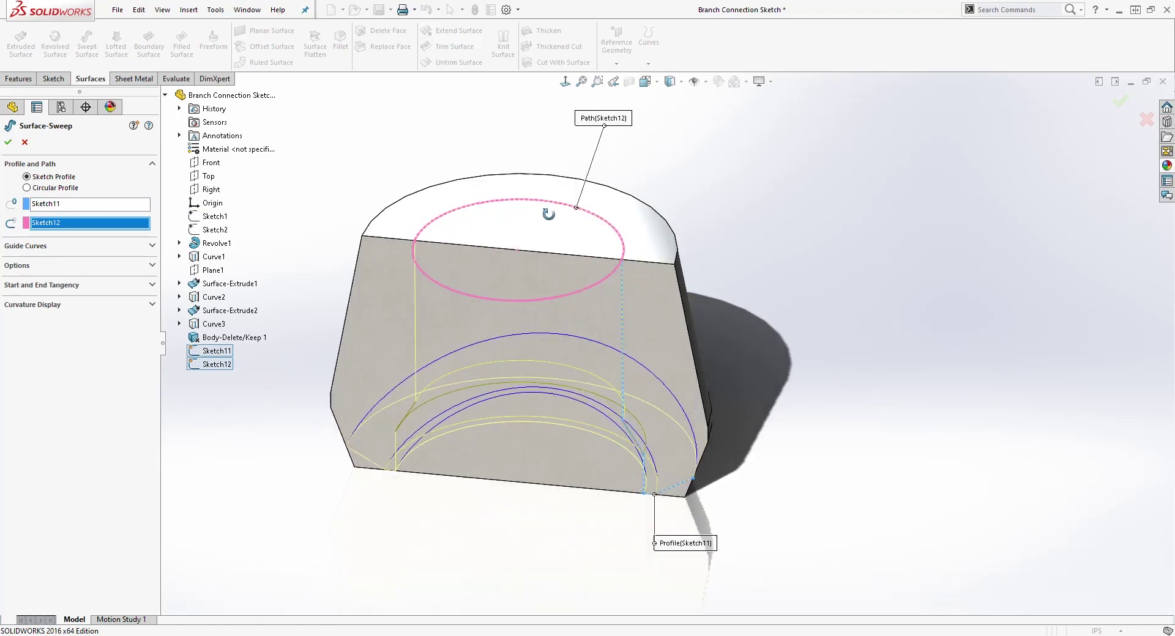
click(90, 250)
middle_drag(743, 367, 731, 401)
scroll(731, 428, down, 1)
middle_drag(665, 460, 644, 396)
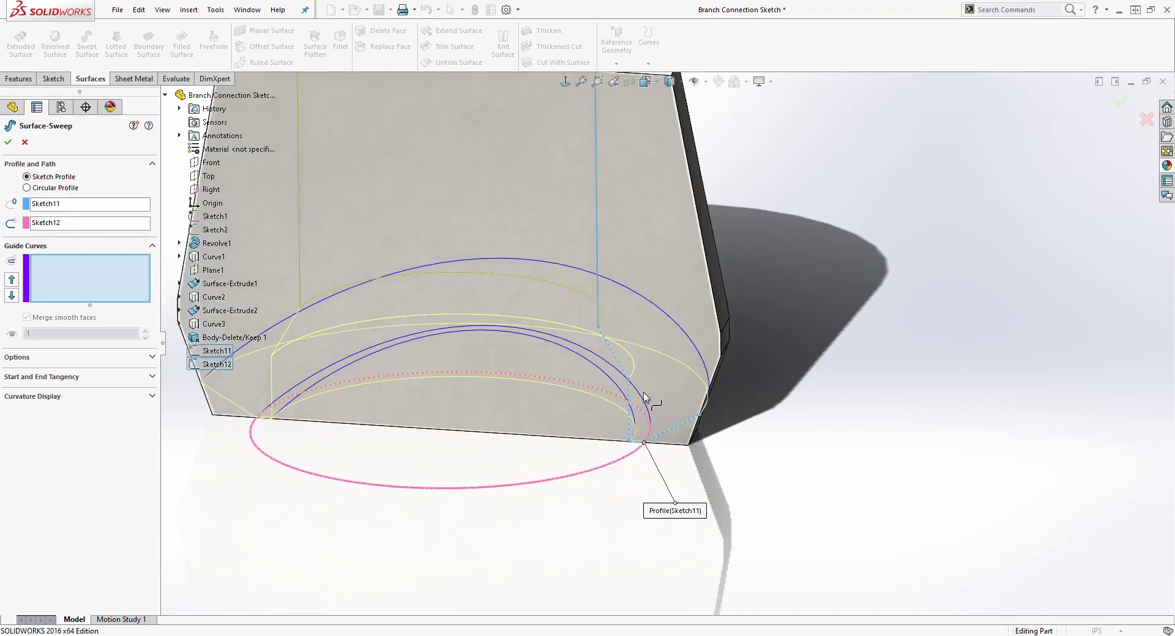
click(665, 316)
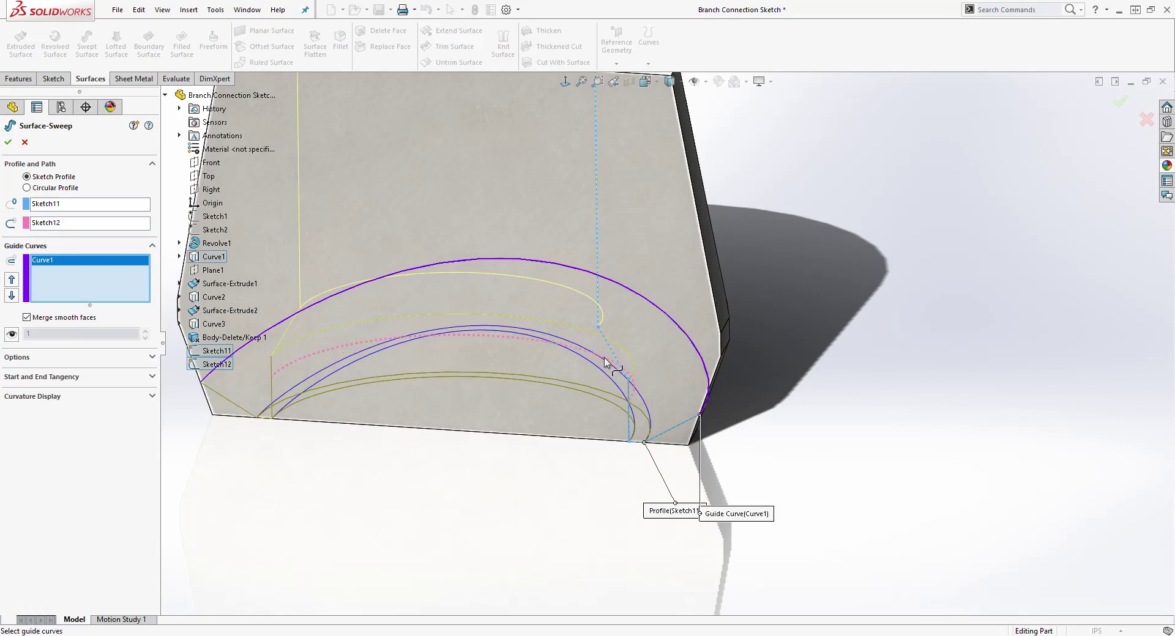
click(604, 361)
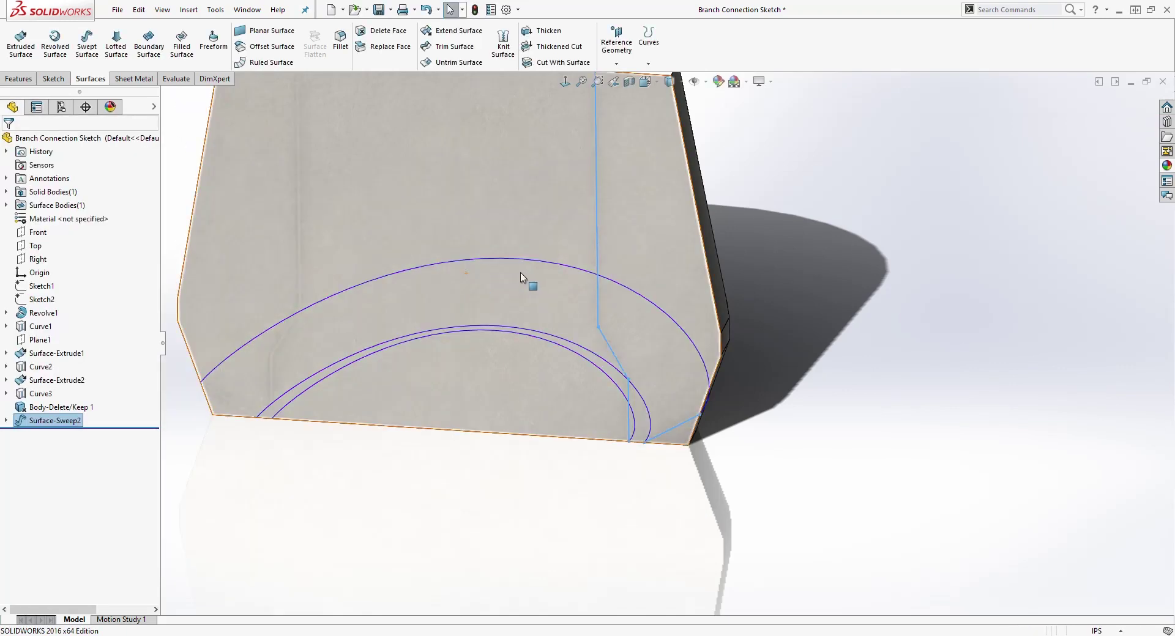
Hide the revolved body temporarily to examine the swept surface from several sides, and show the body again.
scroll(520, 269, up, 1)
click(805, 249)
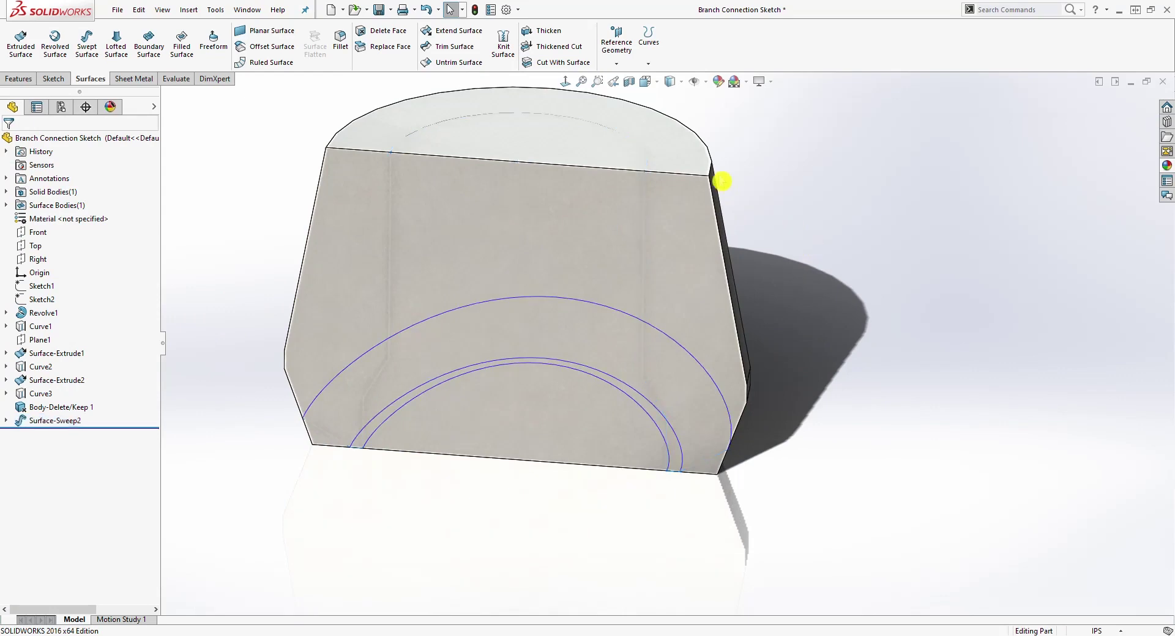
right_click(689, 158)
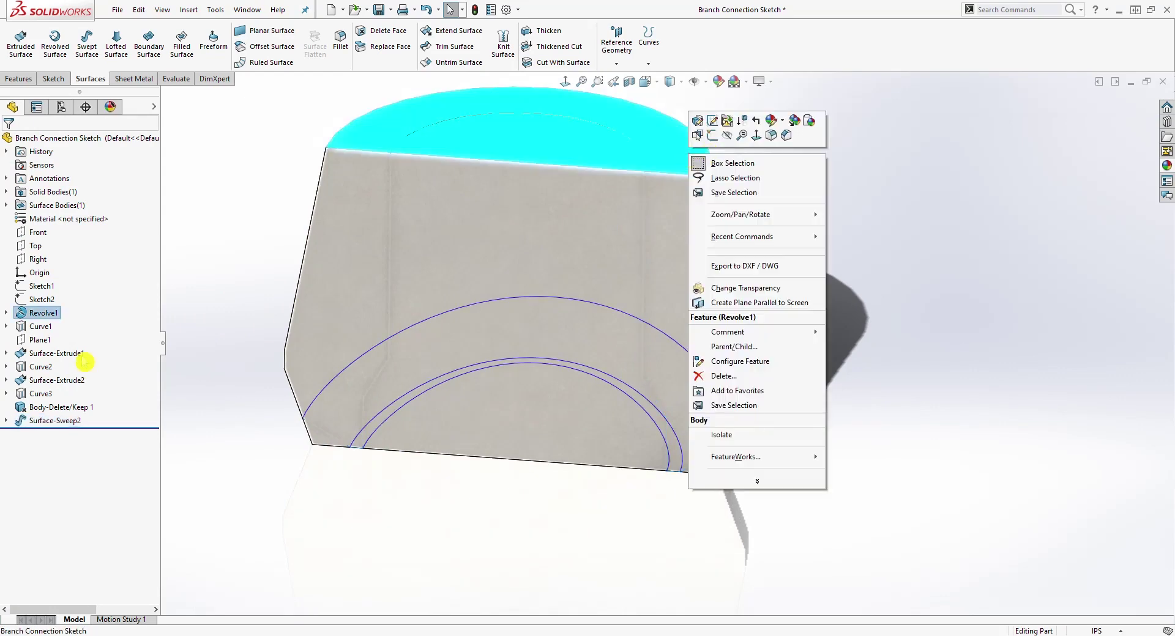
click(726, 135)
middle_drag(738, 186, 650, 288)
scroll(646, 388, down, 1)
mouse_move(646, 389)
middle_down()
mouse_move(671, 346)
mouse_move(651, 391)
middle_up()
scroll(650, 391, up, 3)
scroll(593, 456, down, 3)
middle_drag(593, 456, 549, 221)
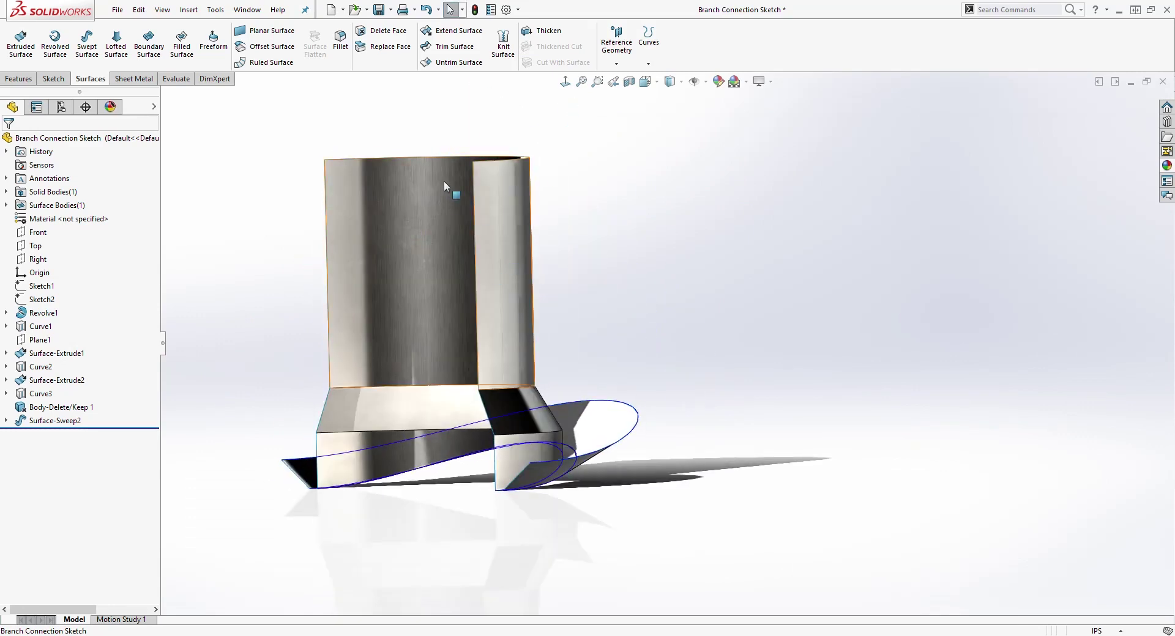
click(637, 219)
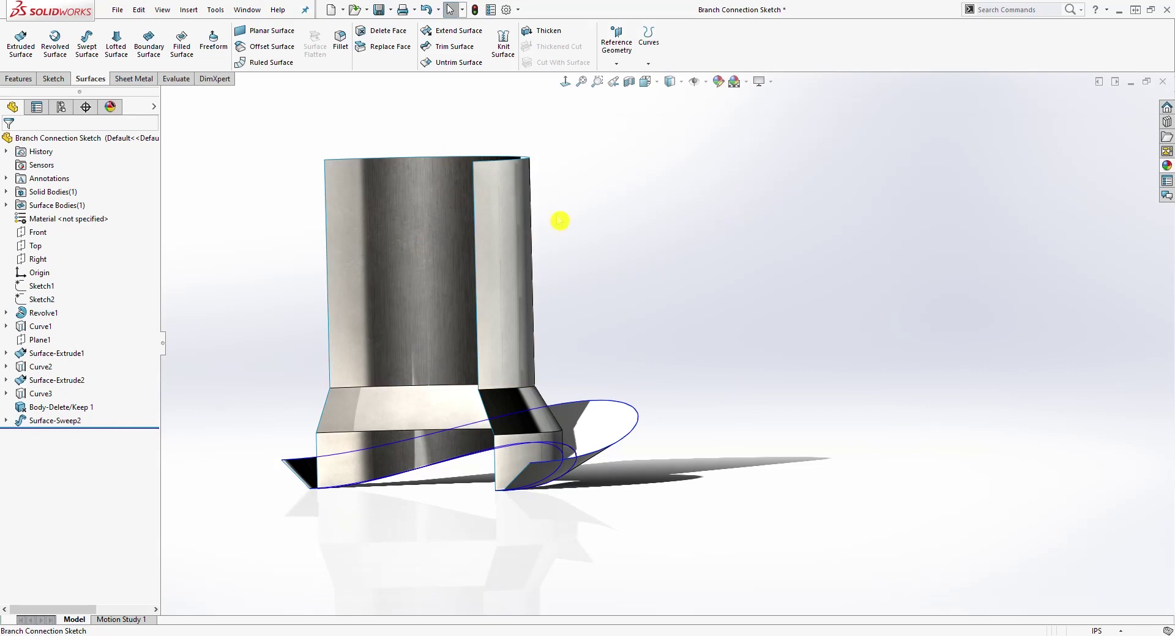
right_click(44, 312)
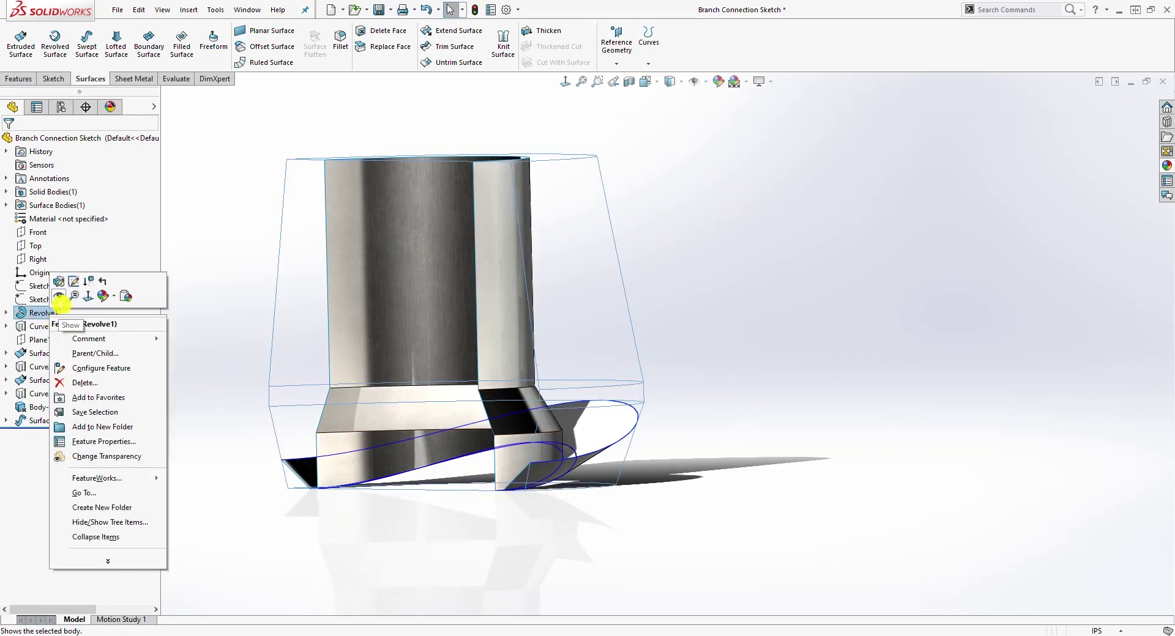
click(60, 296)
middle_drag(676, 323, 748, 366)
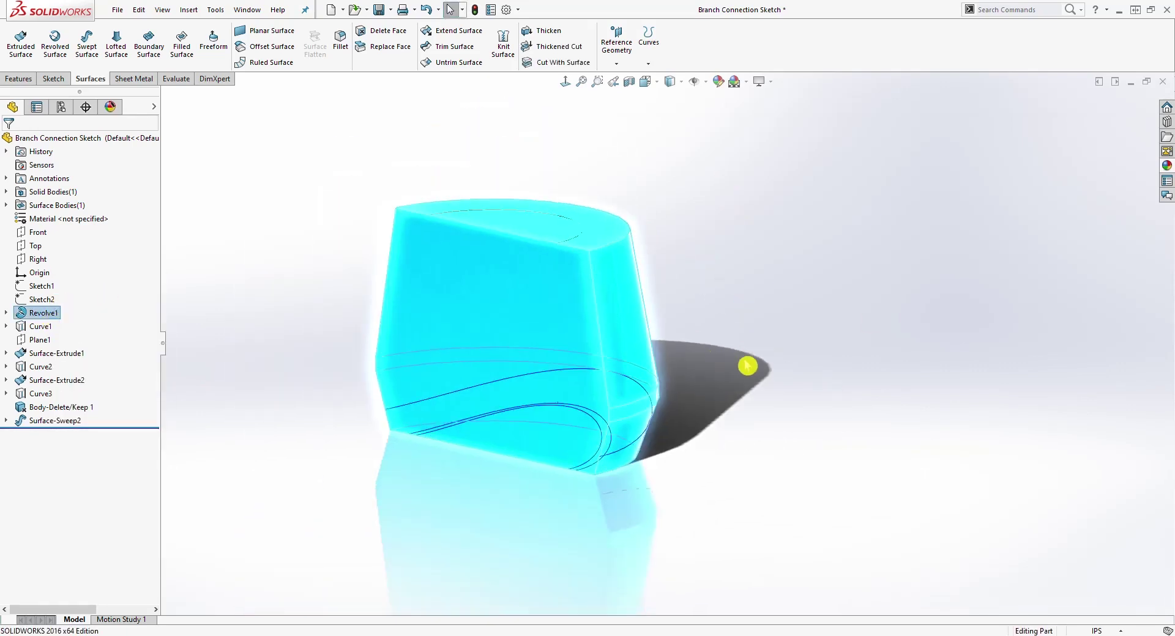
click(748, 366)
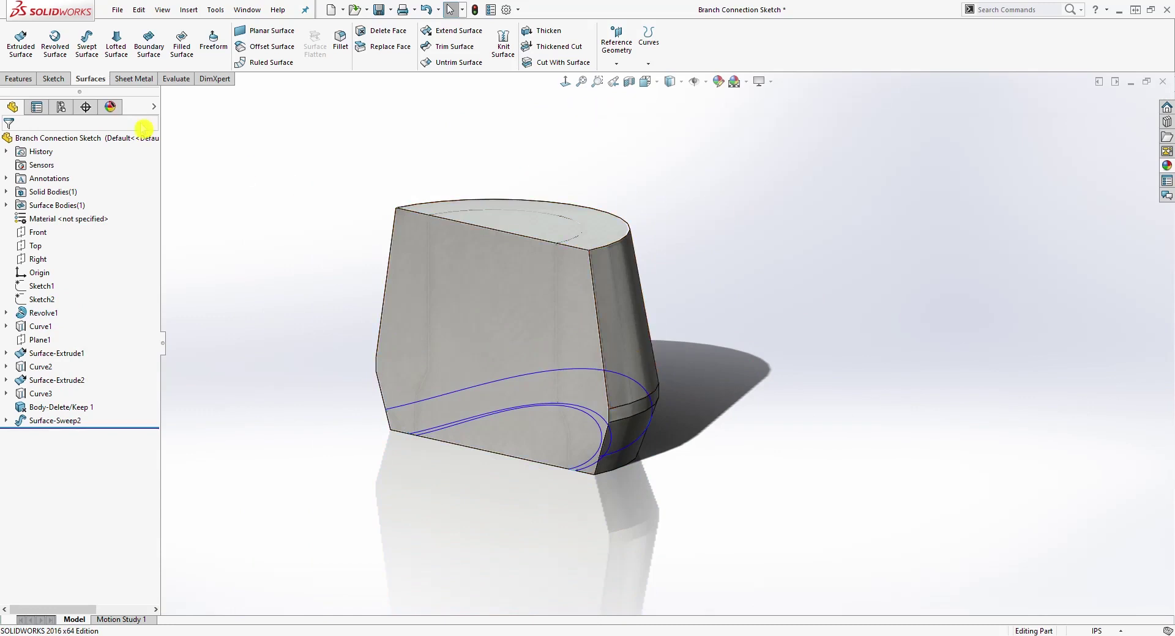
Cut the revolved body with the swept surface, with the cut direction flipped, and check the resulting bore and base.
click(554, 62)
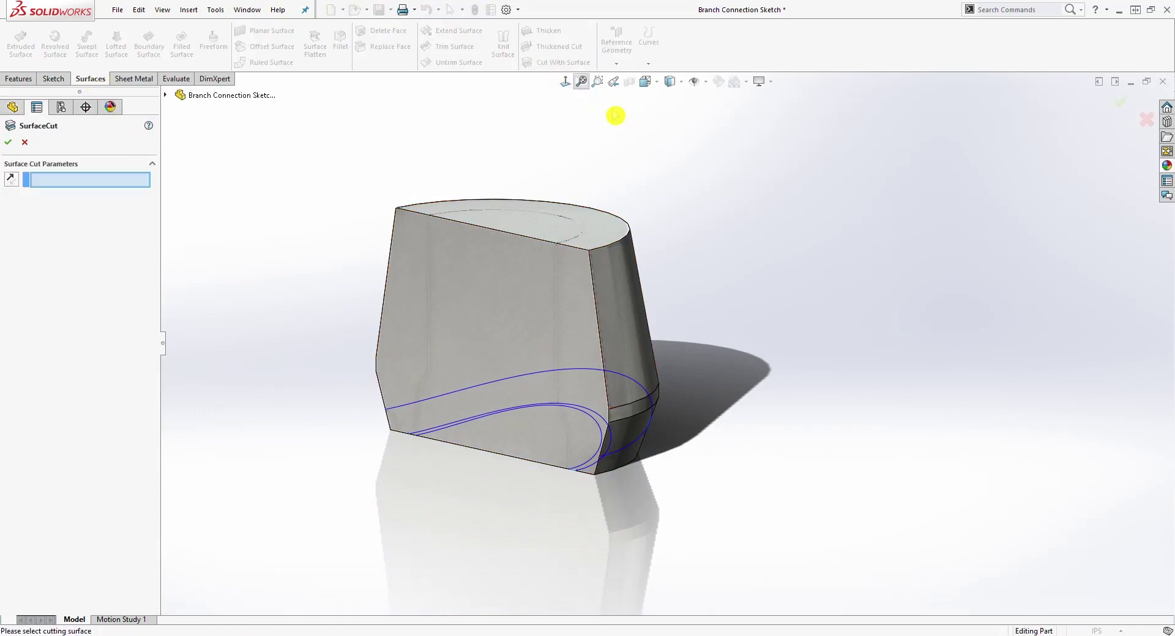
scroll(716, 247, down, 2)
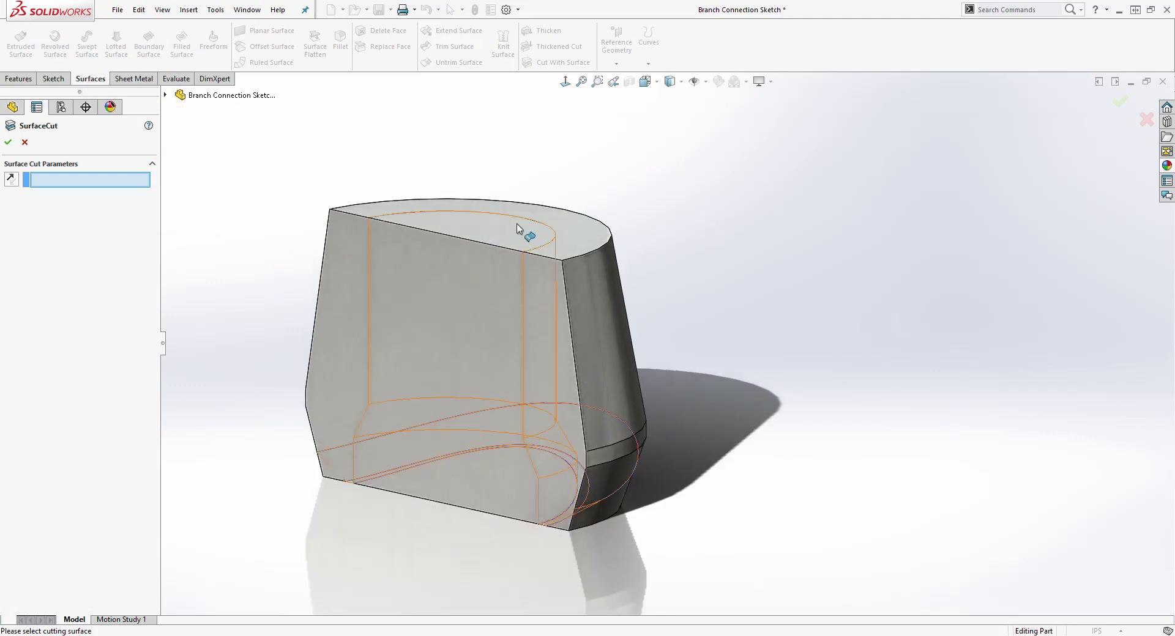
click(548, 251)
middle_drag(420, 456, 385, 443)
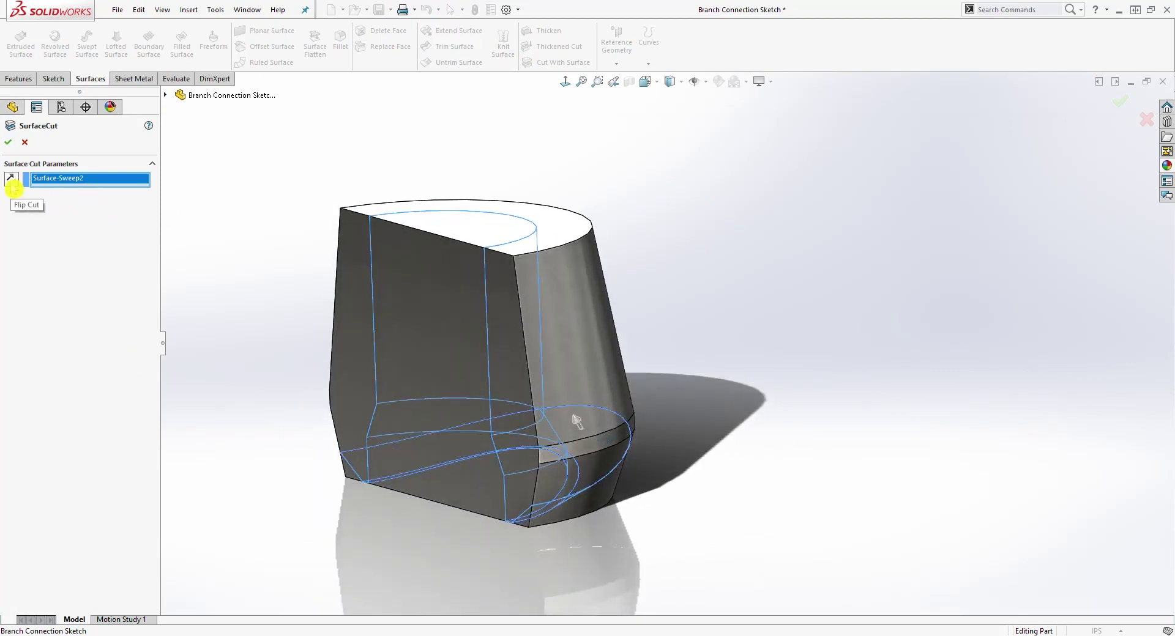
mouse_move(513, 410)
middle_down()
mouse_move(637, 412)
mouse_move(509, 397)
middle_up()
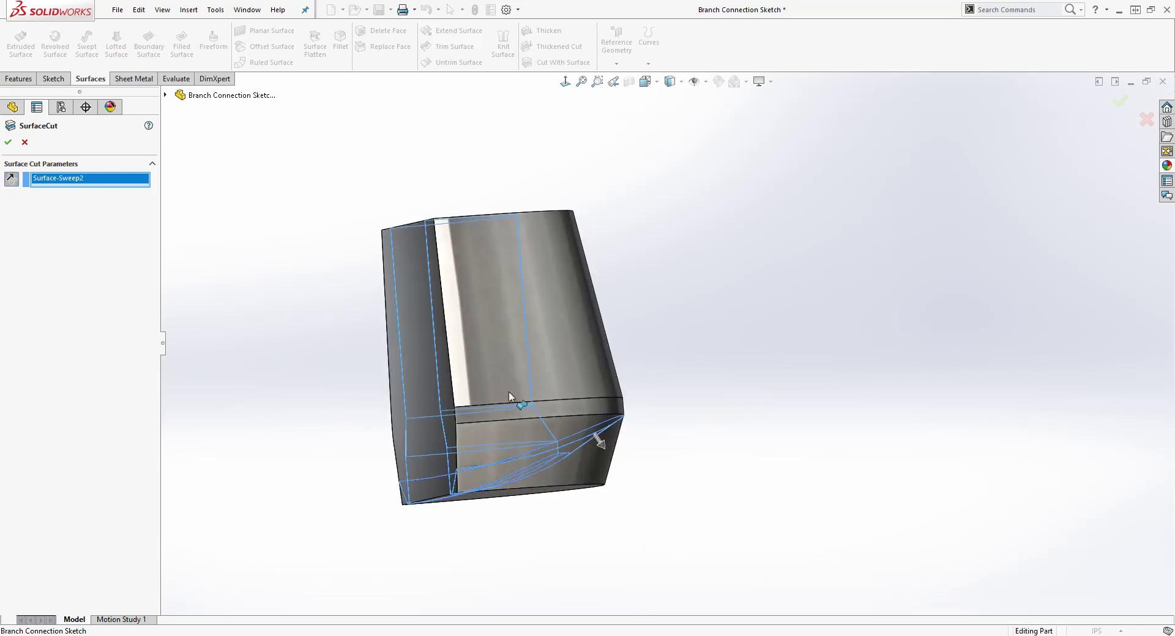
middle_drag(683, 506, 696, 519)
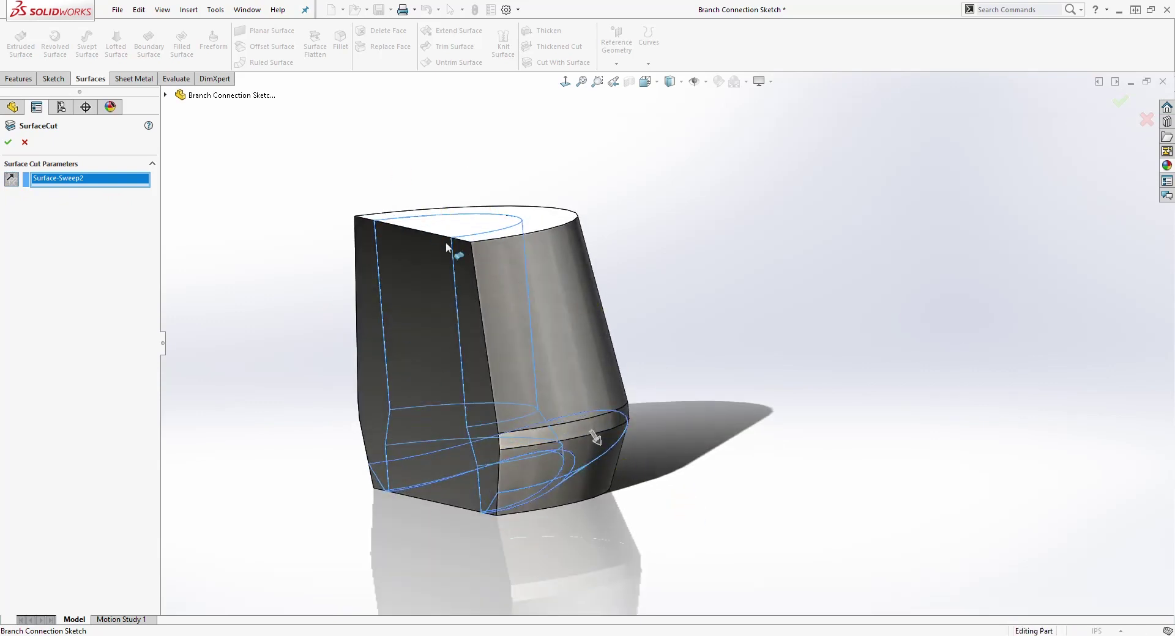
click(548, 277)
mouse_move(676, 483)
middle_down()
mouse_move(647, 477)
mouse_move(669, 488)
middle_up()
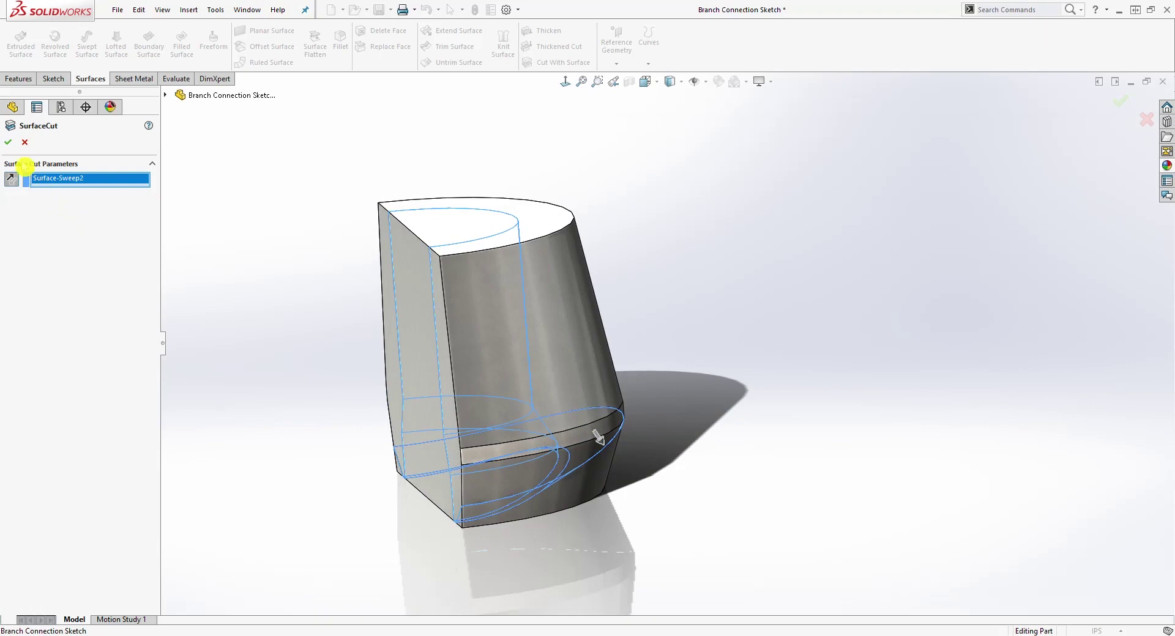
click(8, 142)
middle_drag(501, 364, 651, 299)
click(56, 435)
middle_drag(454, 477, 451, 488)
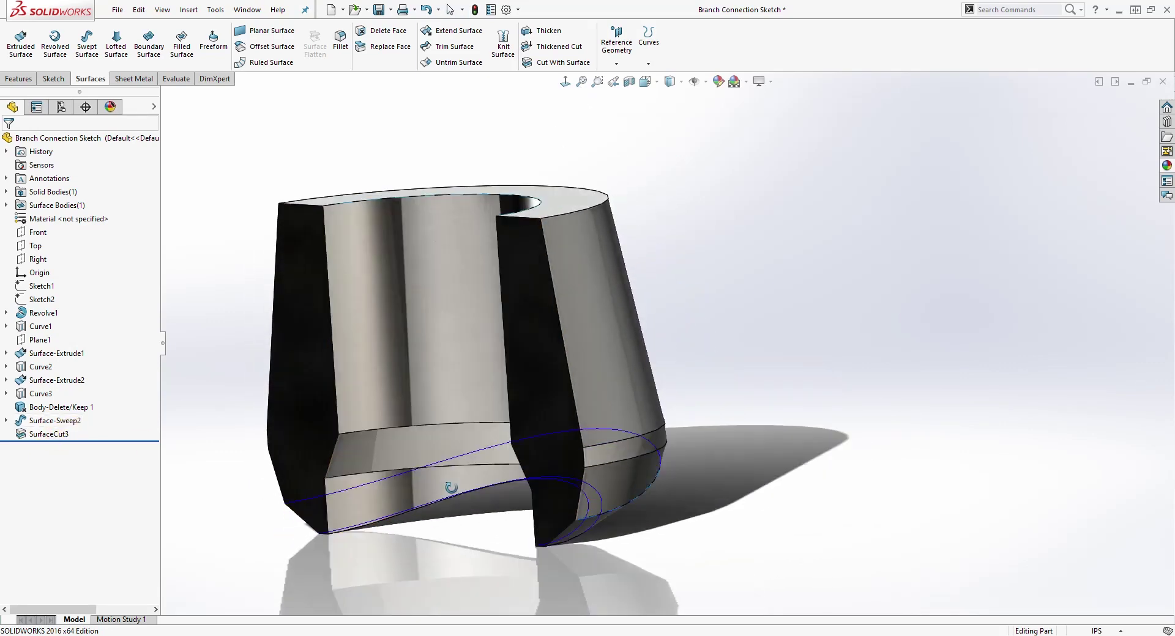
Hide the cut solid body briefly to examine the swept surface left inside it, and show the body again.
right_click(611, 309)
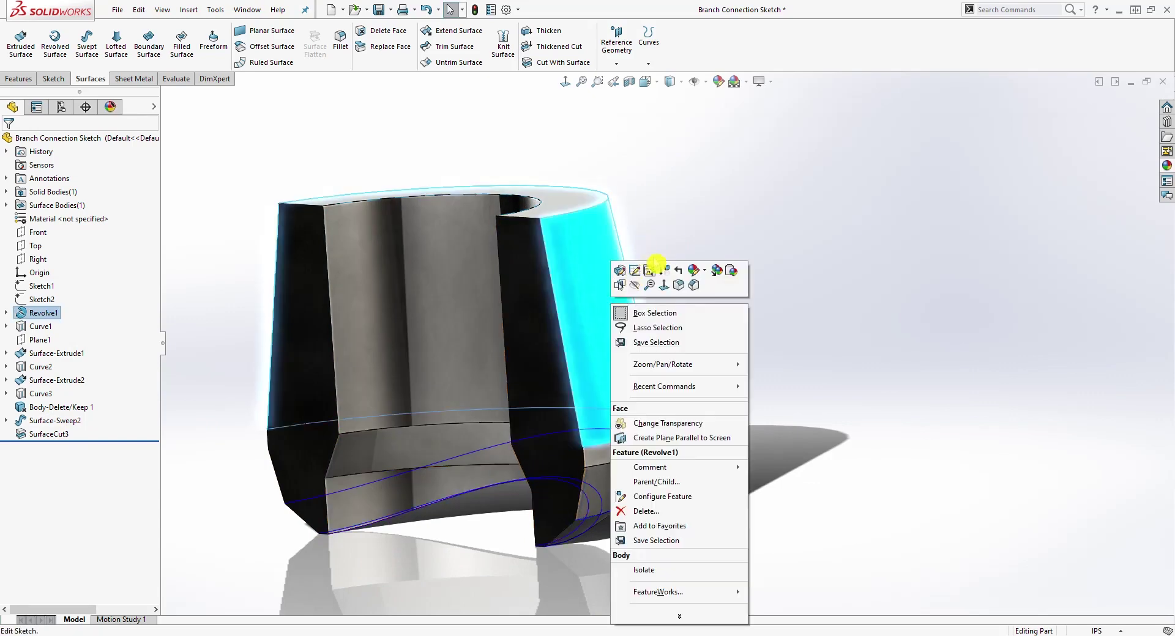
click(637, 288)
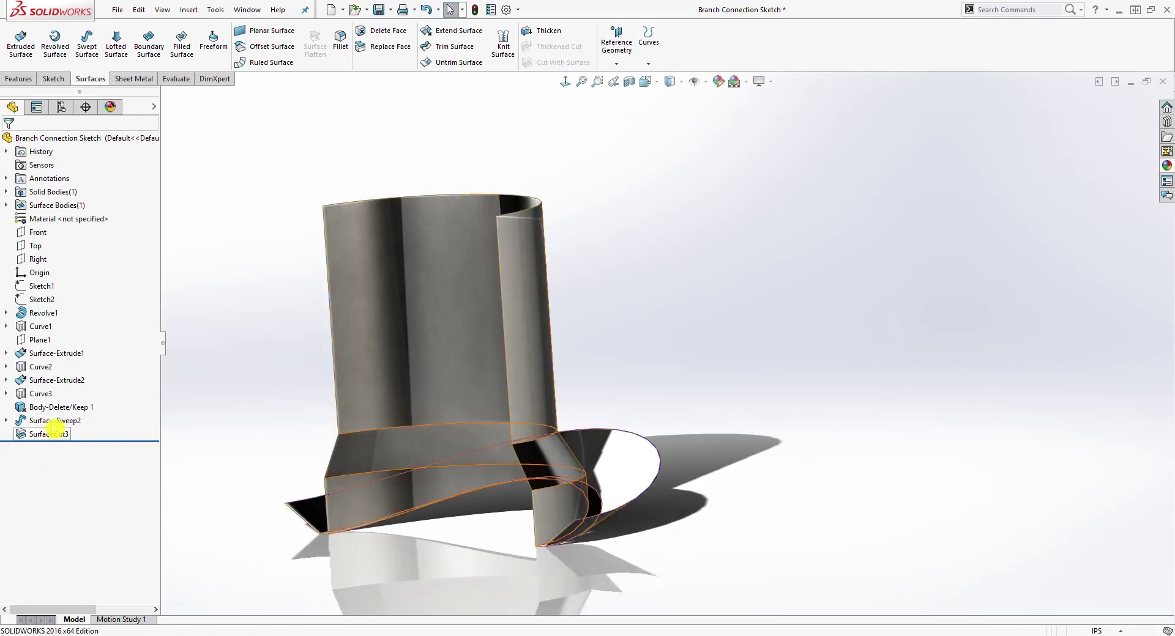
click(43, 315)
right_click(43, 315)
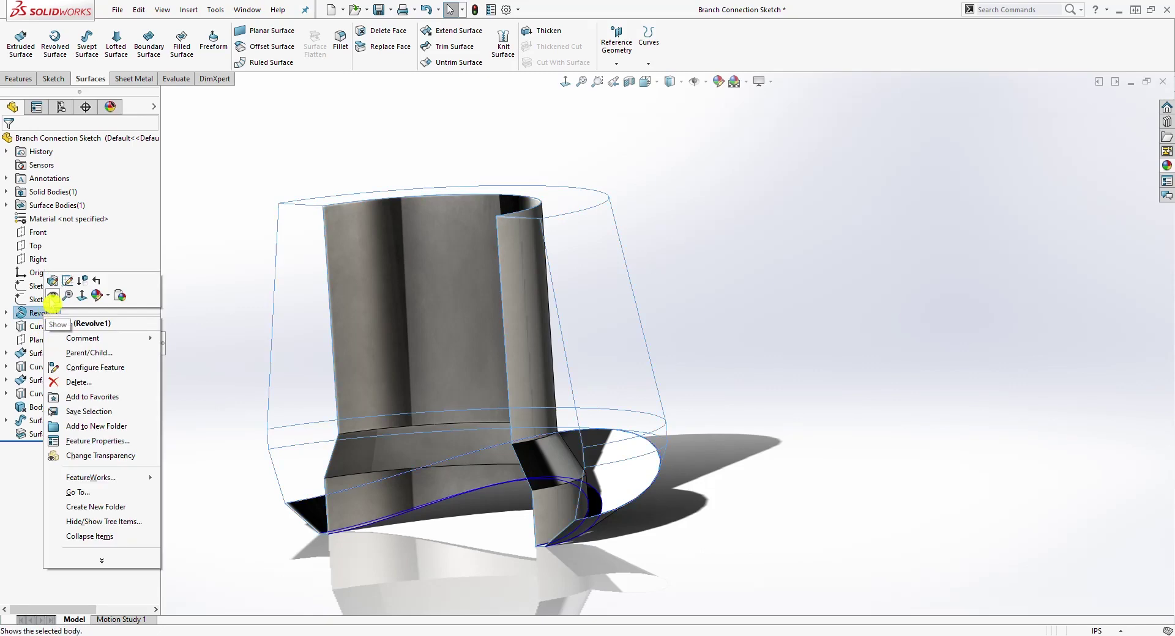
click(69, 294)
middle_drag(485, 397, 537, 163)
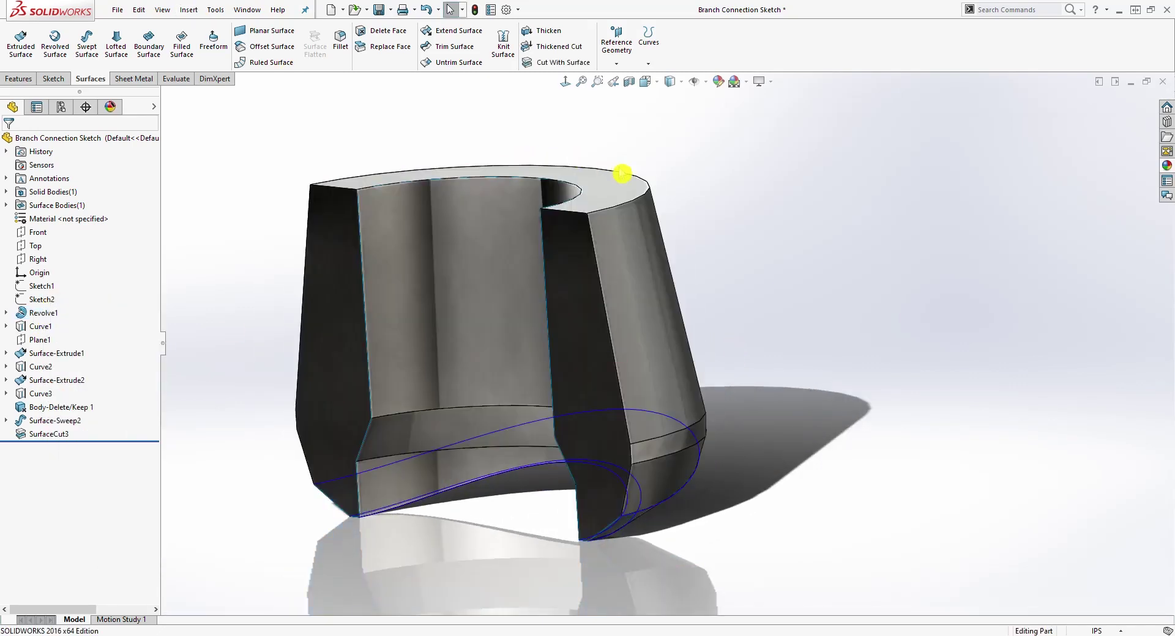
Delete the swept surface body with Delete/Keep Body, using the Delete Bodies option.
click(190, 10)
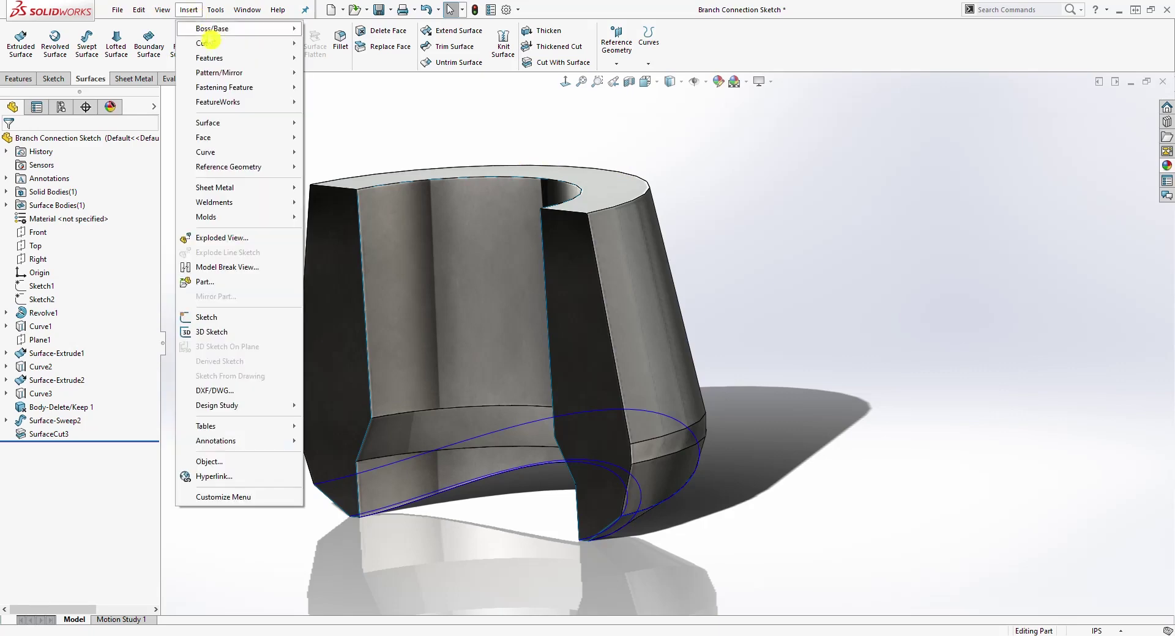
mouse_move(235, 58)
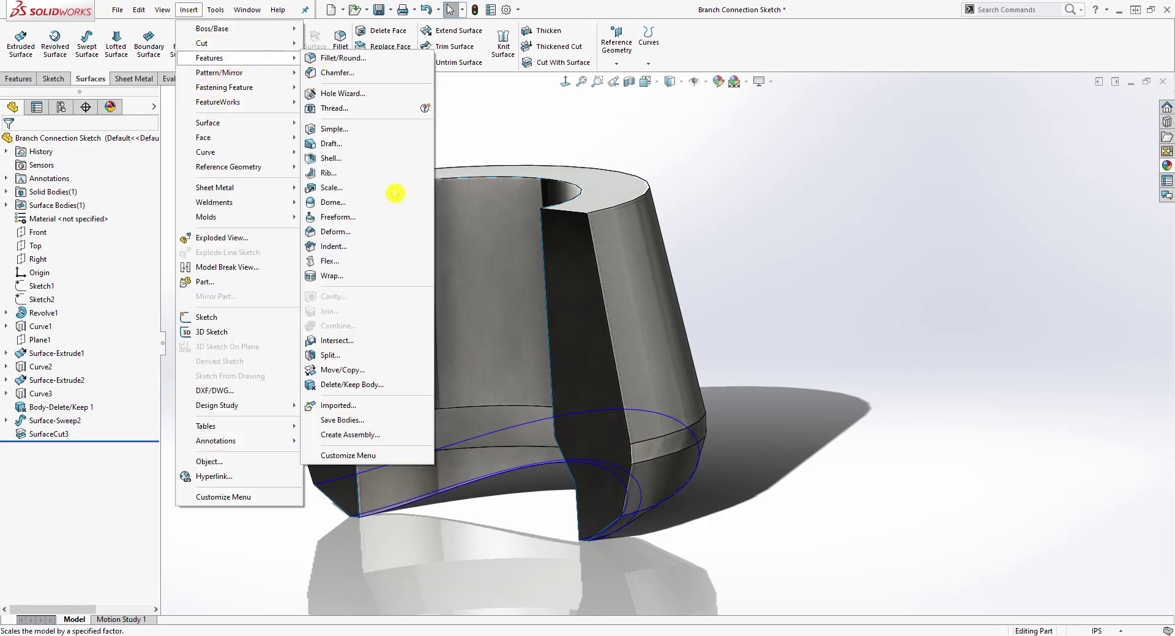
click(372, 390)
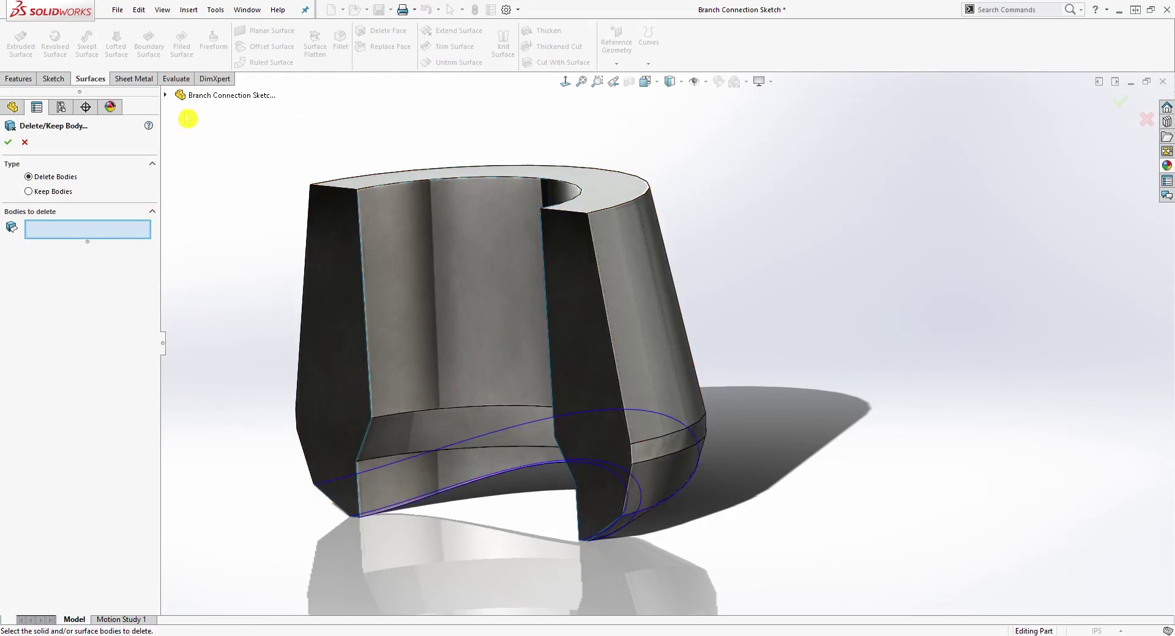
click(165, 95)
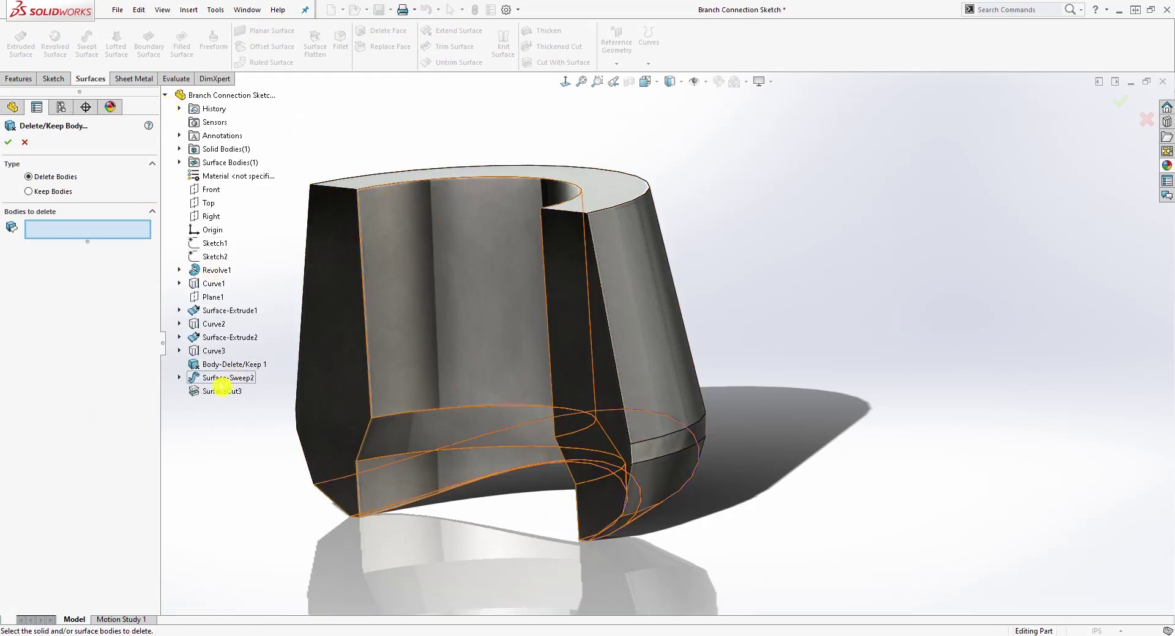
click(222, 379)
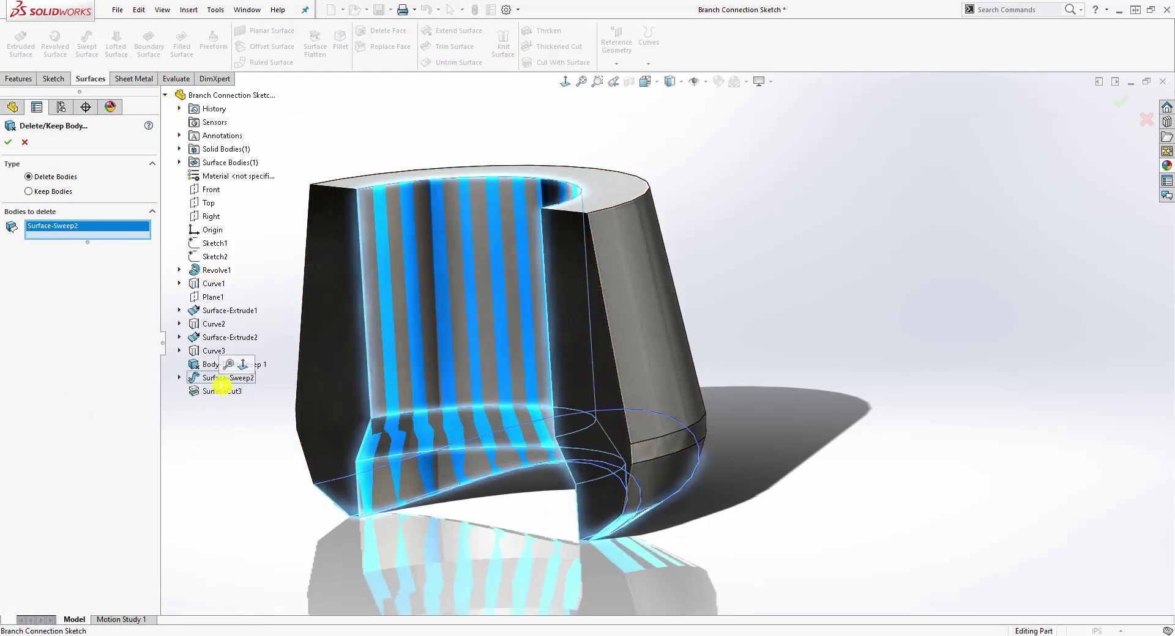
click(10, 143)
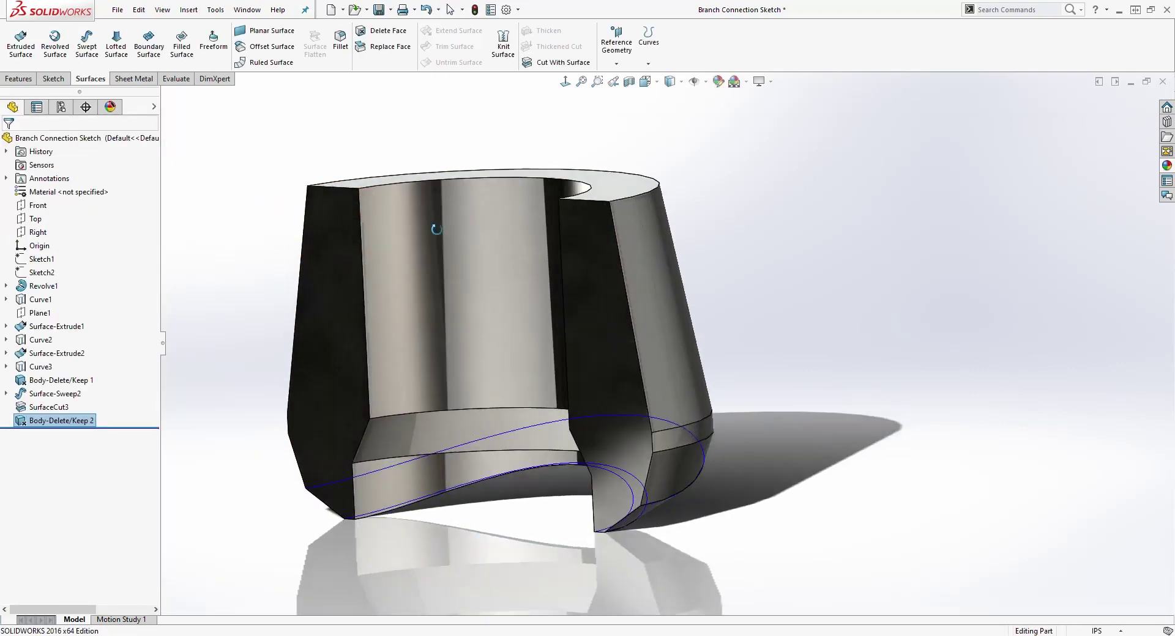
Hide the three projected curves Curve1, Curve2 and Curve3.
right_click(38, 301)
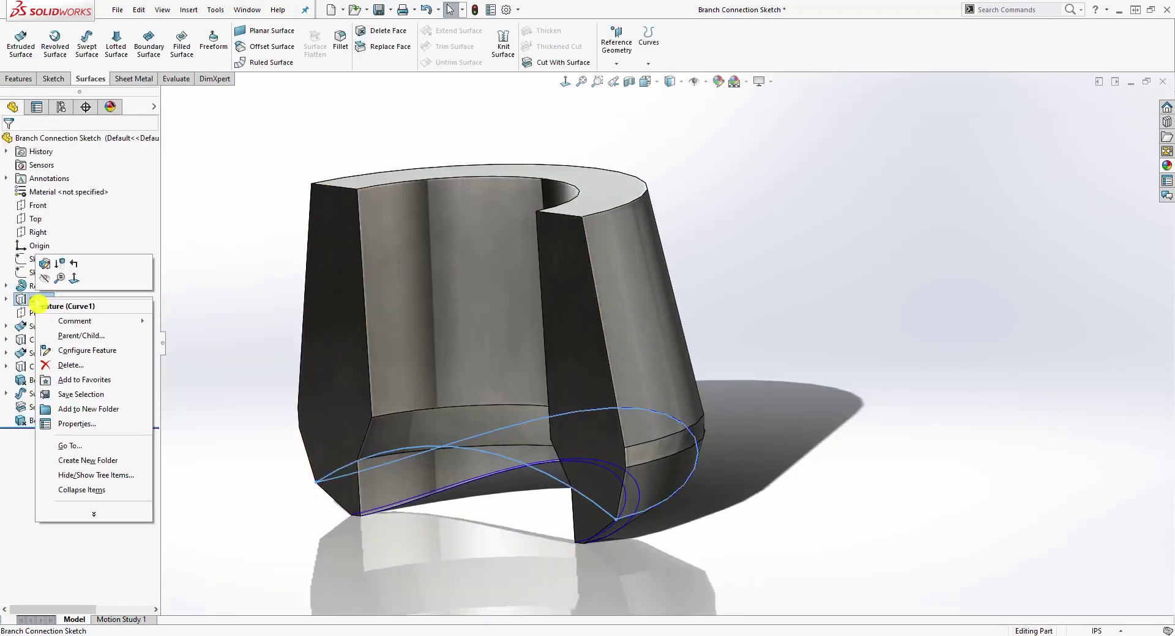
click(45, 279)
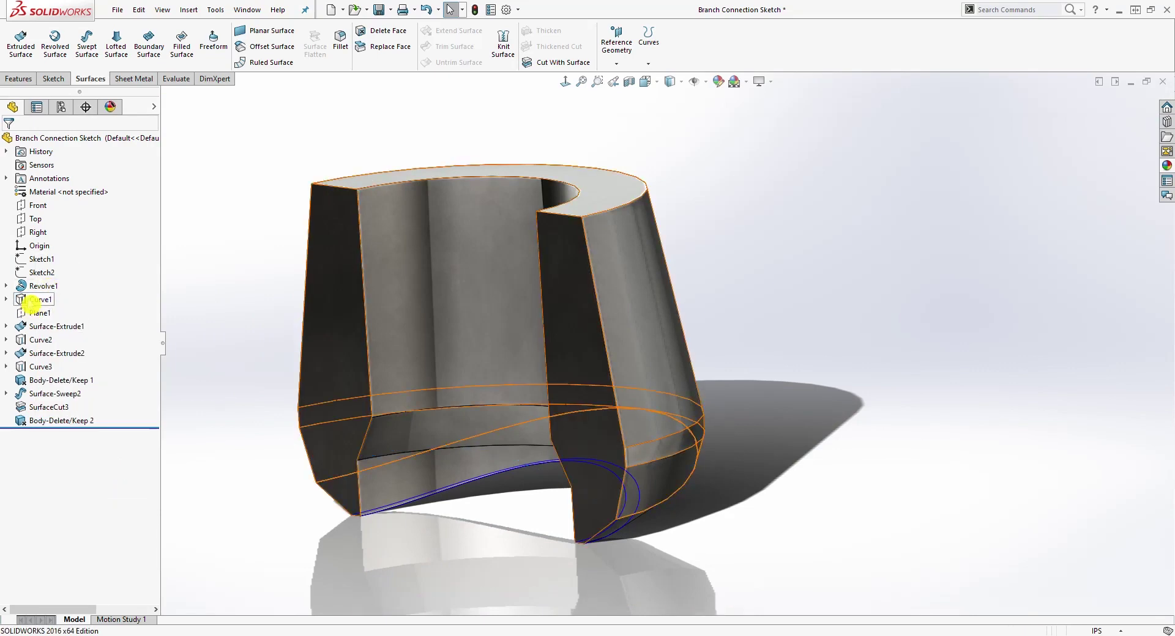
right_click(30, 299)
click(175, 341)
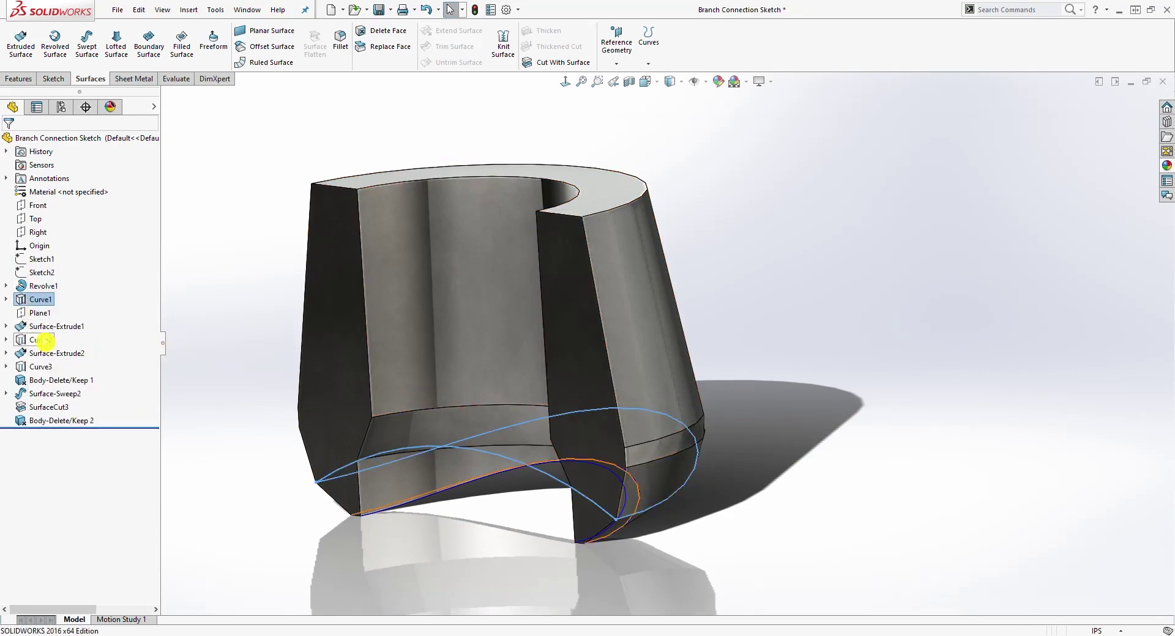
right_click(47, 341)
click(110, 337)
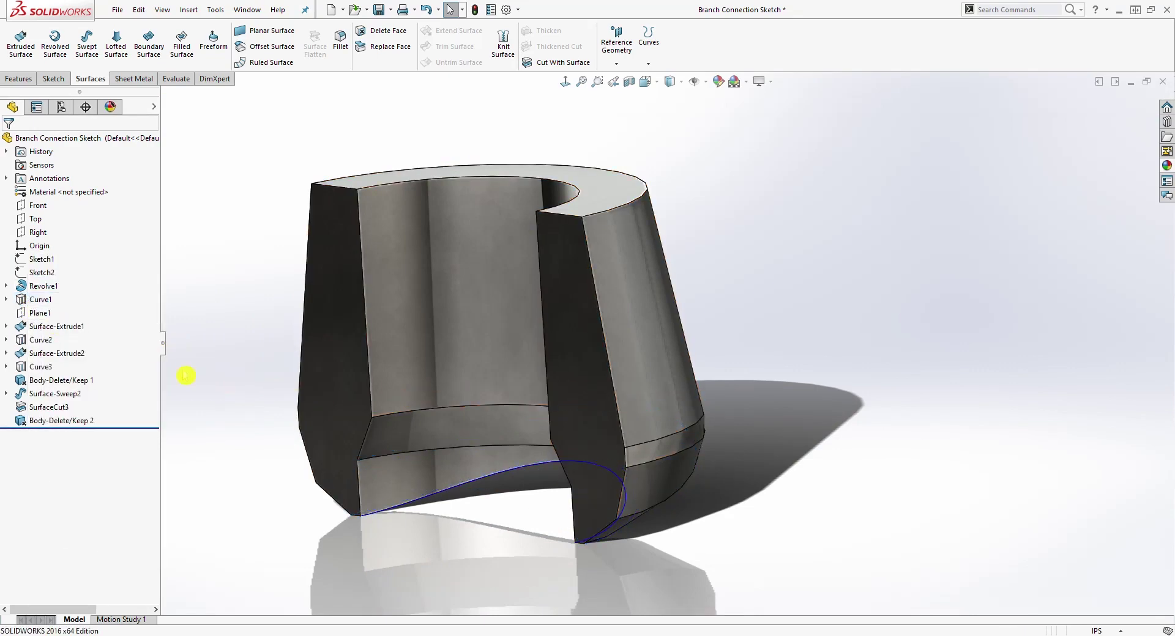
right_click(38, 366)
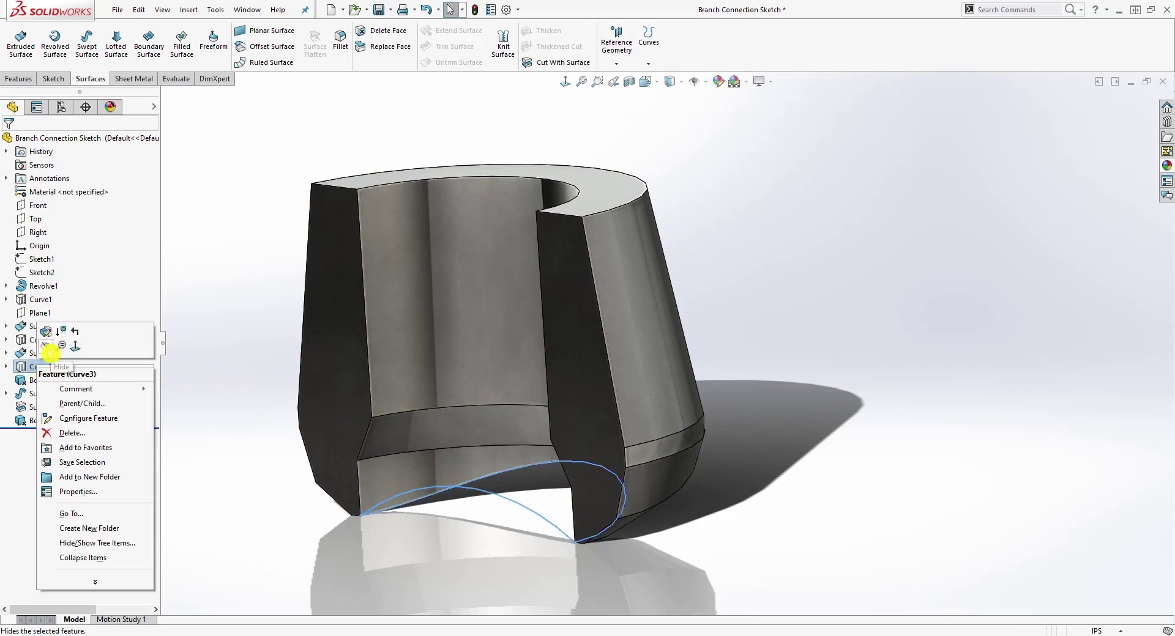
click(49, 353)
middle_drag(447, 380, 685, 422)
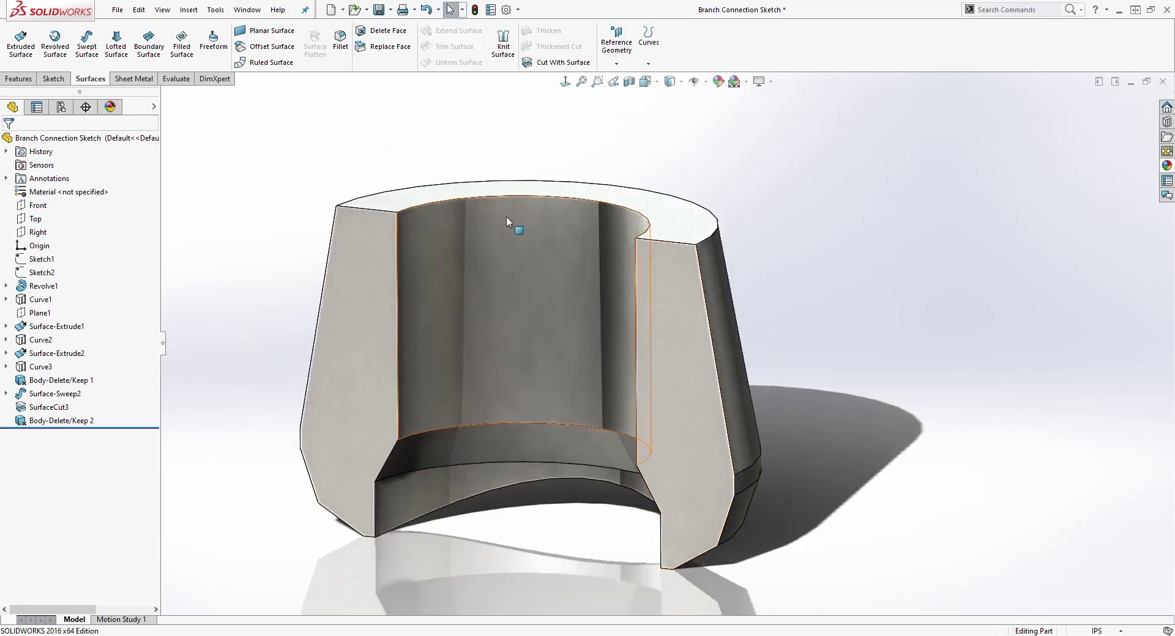
Mirror the half solid body about its flat cut face with Merge solids enabled.
click(19, 79)
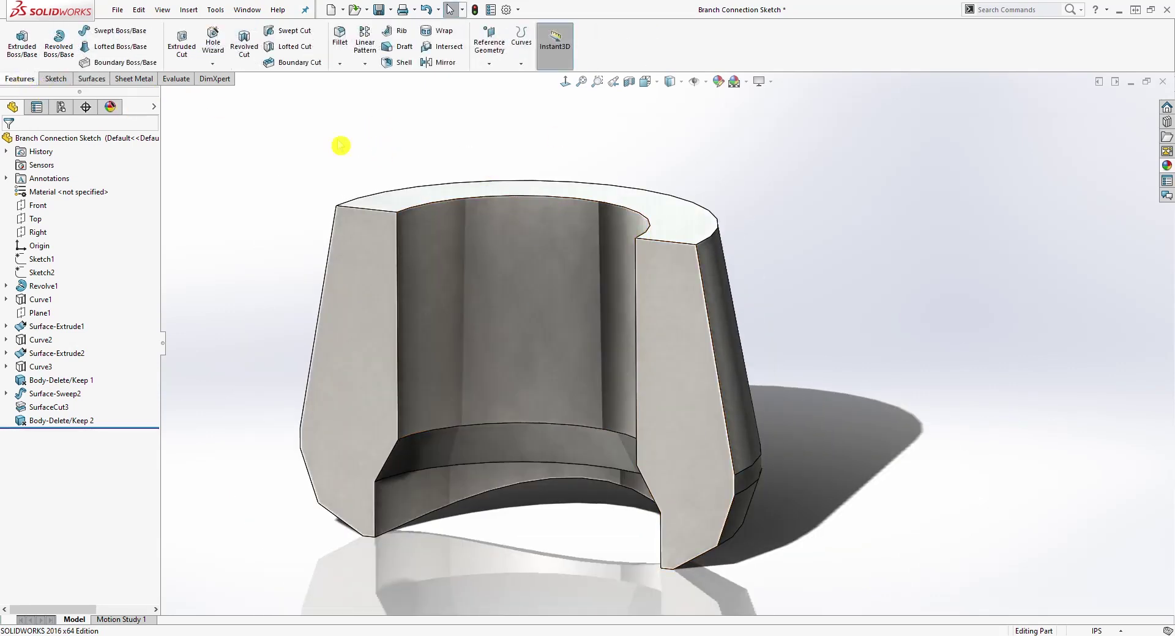
click(442, 63)
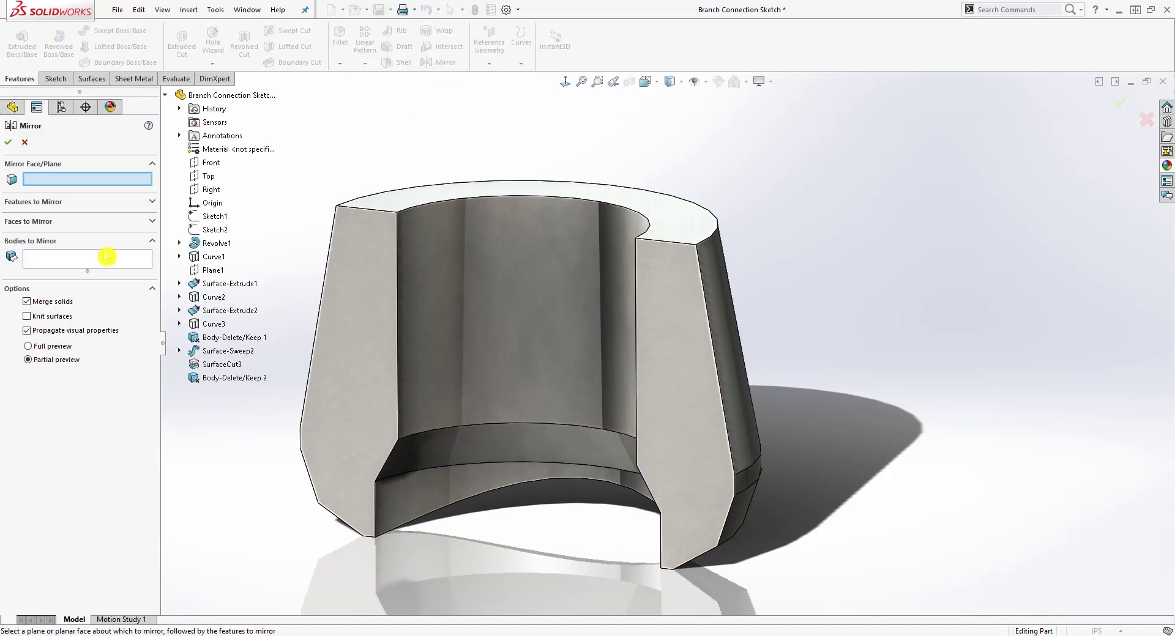
click(55, 266)
scroll(585, 254, up, 1)
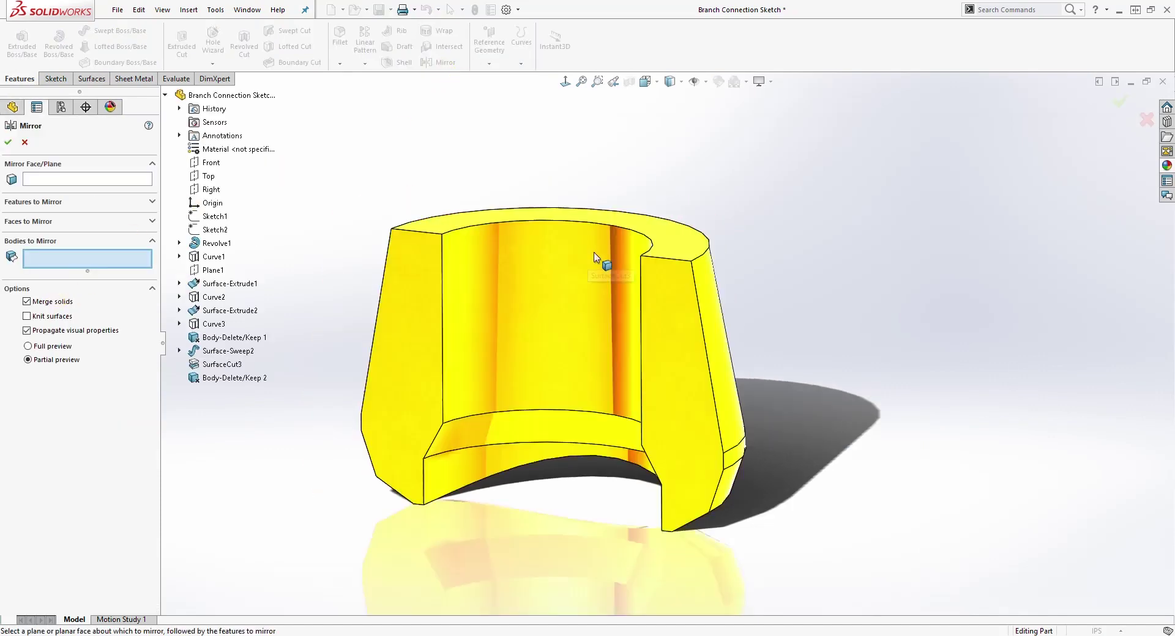
click(673, 285)
click(44, 180)
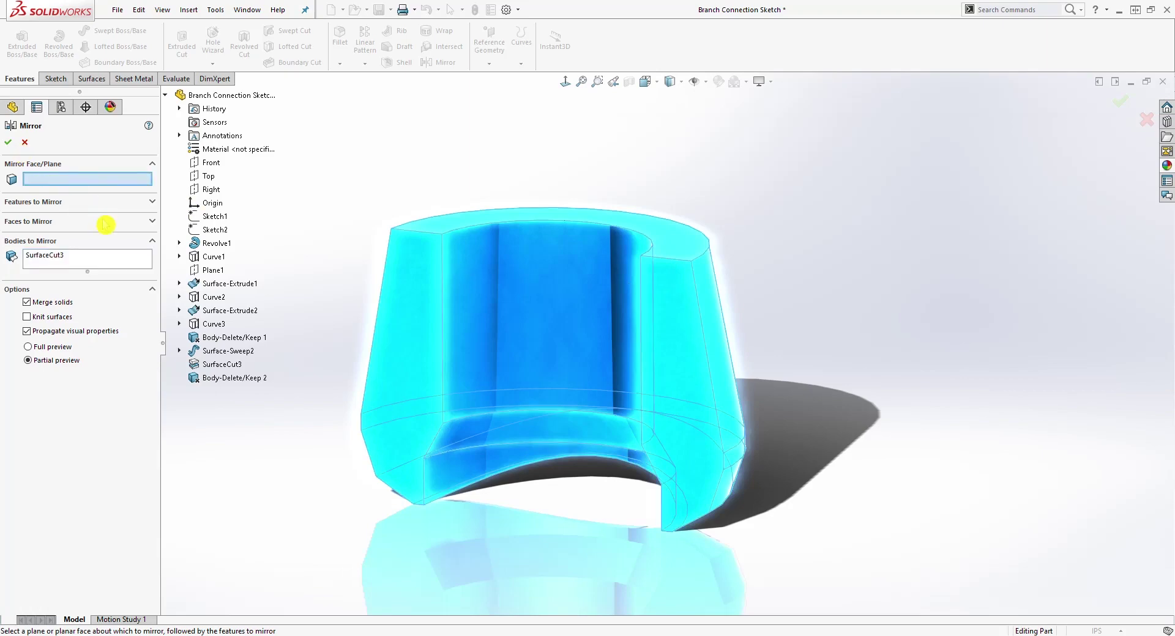
click(425, 300)
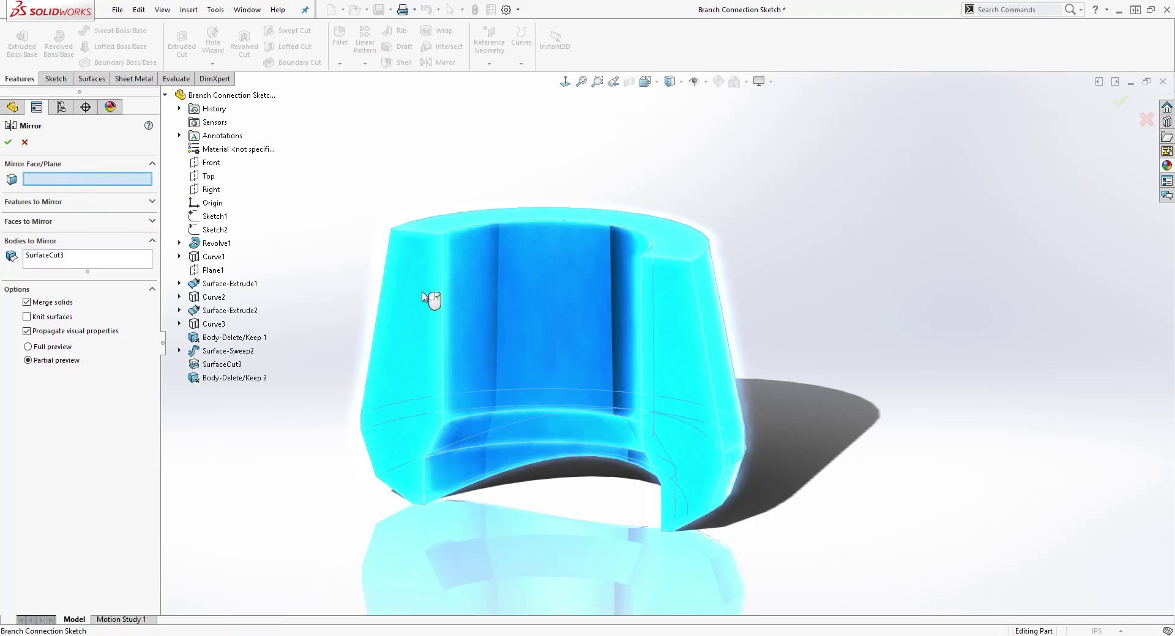
middle_drag(649, 334, 37, 157)
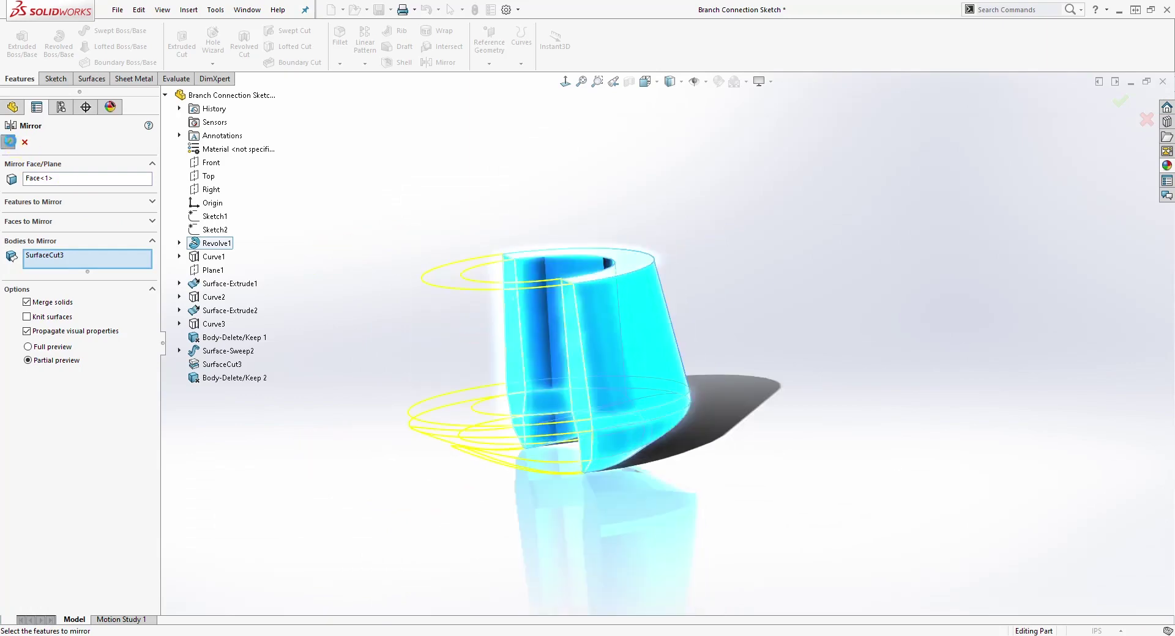
click(11, 144)
Fillet the outer edge of the fitting's top face with a symmetric 0.1 in radius.
middle_drag(530, 372, 438, 394)
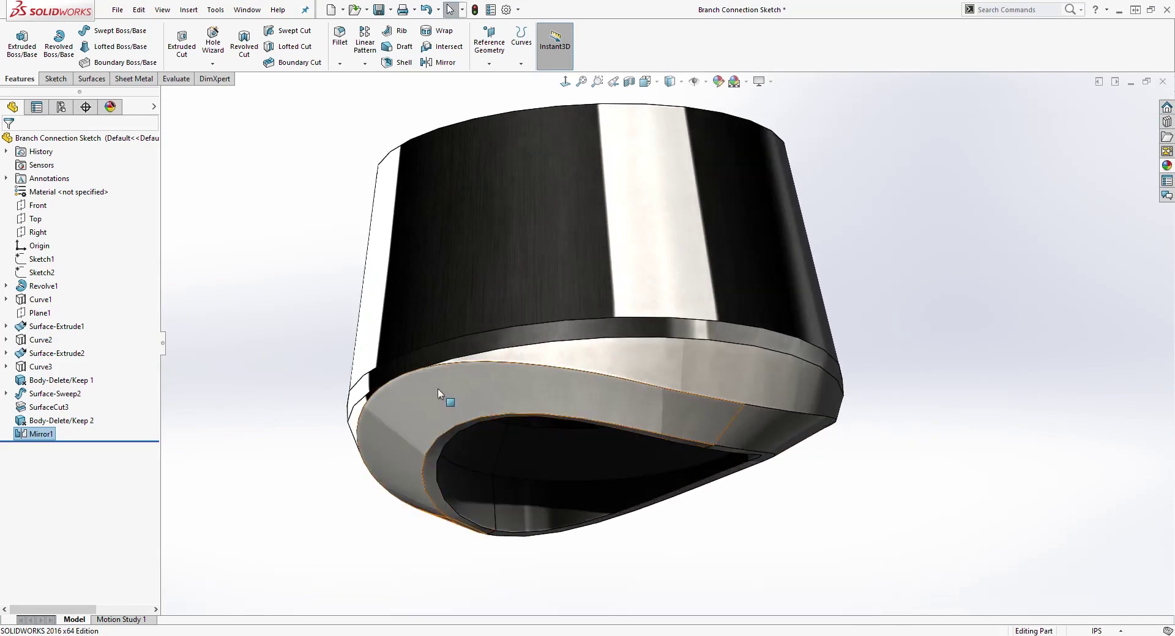
middle_drag(668, 432, 566, 154)
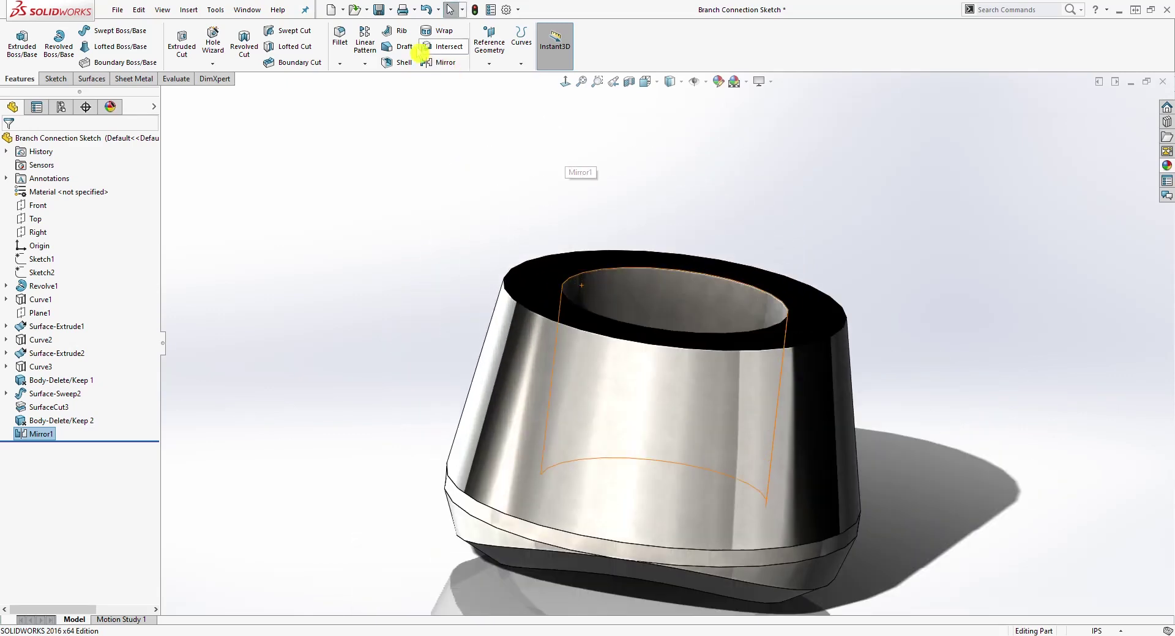
click(340, 41)
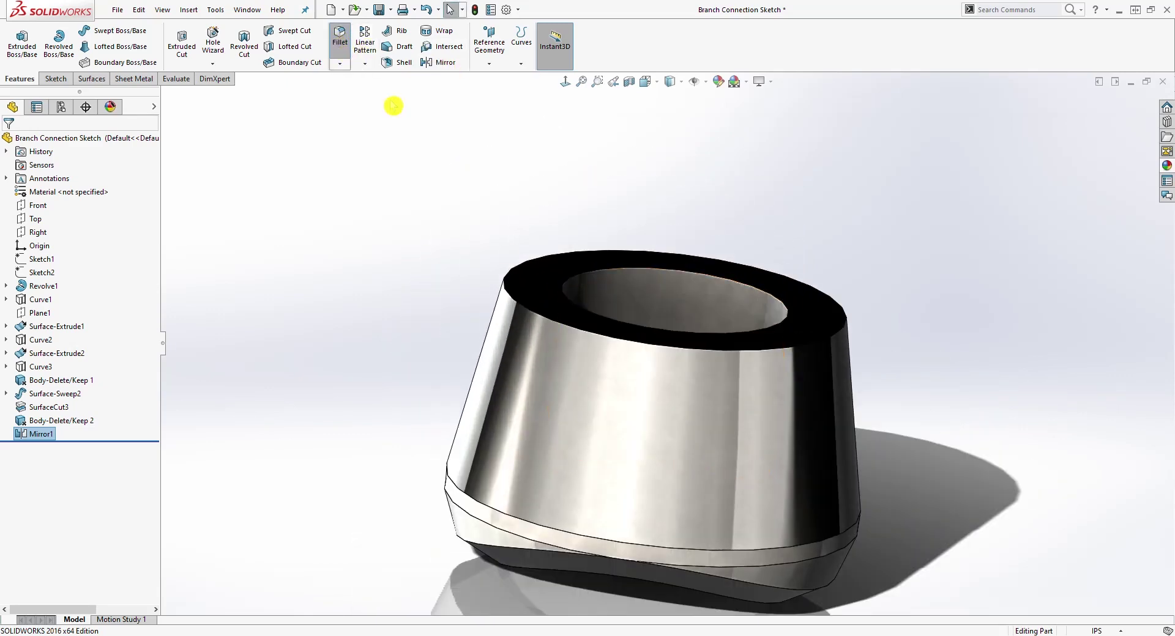
click(534, 315)
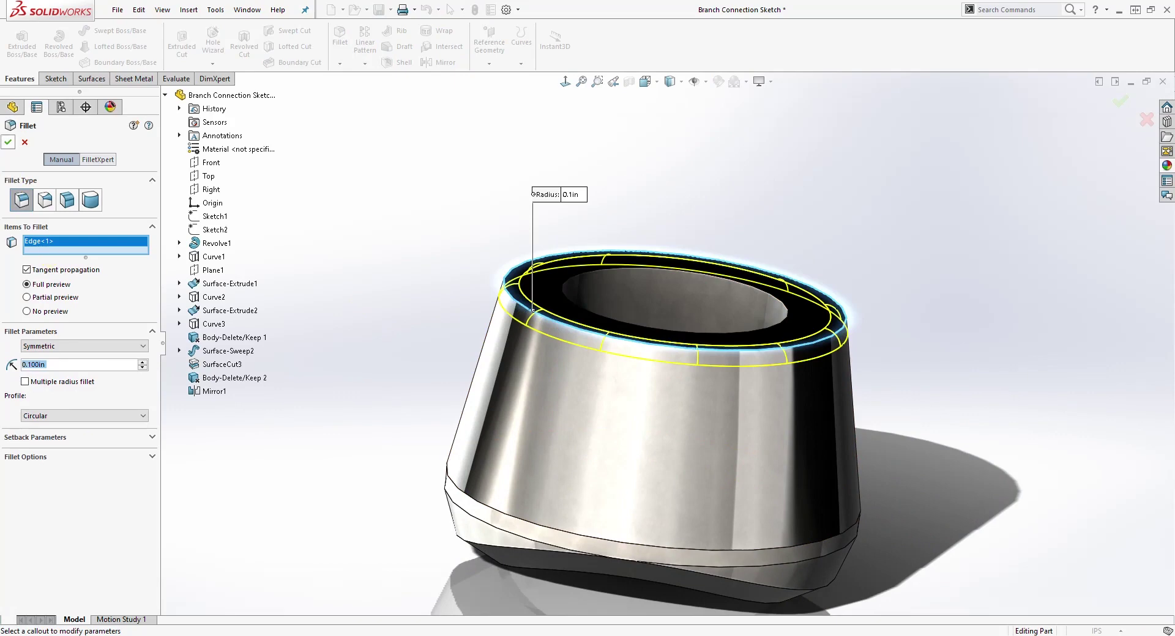
click(671, 299)
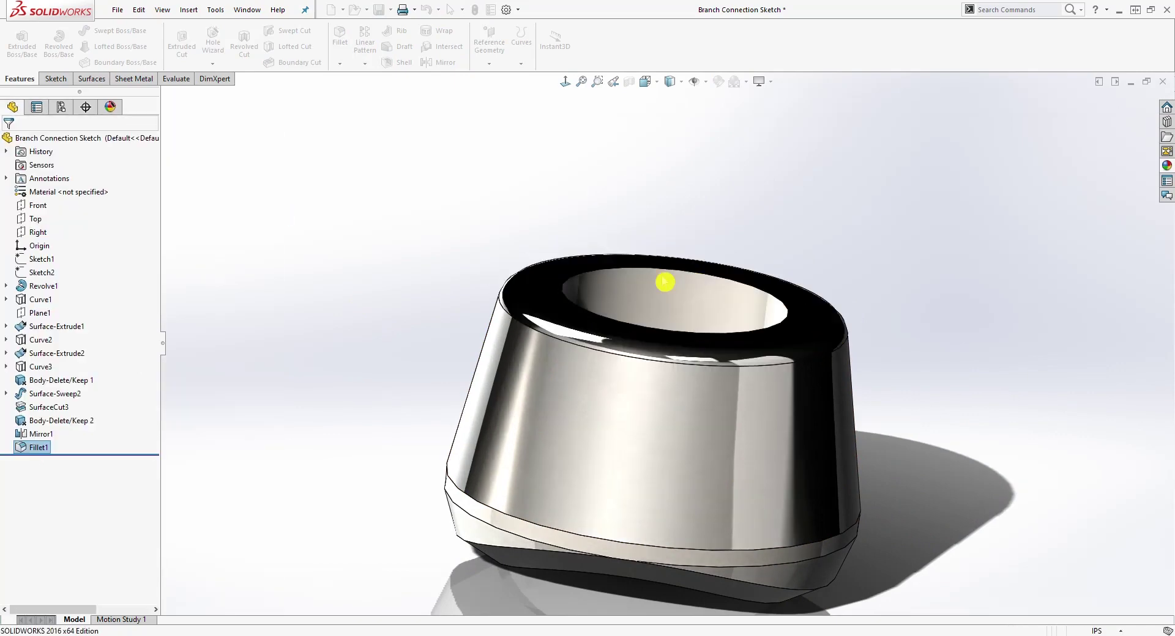
Examine the filleted top rim and the bore of the complete fitting from several angles.
middle_drag(669, 270, 759, 311)
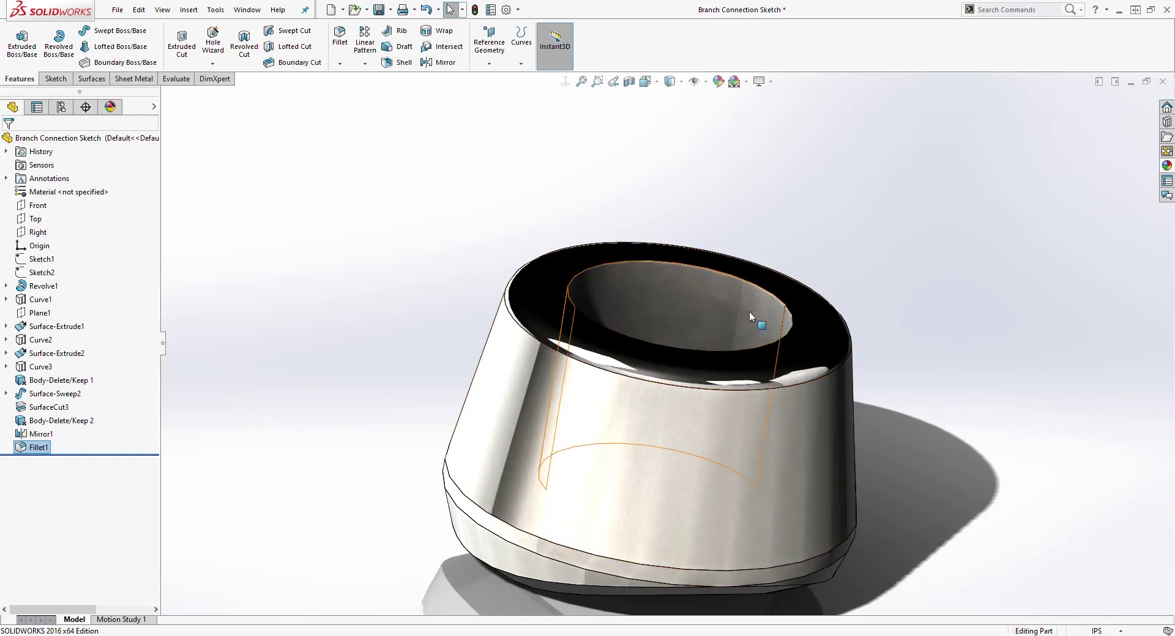
click(225, 53)
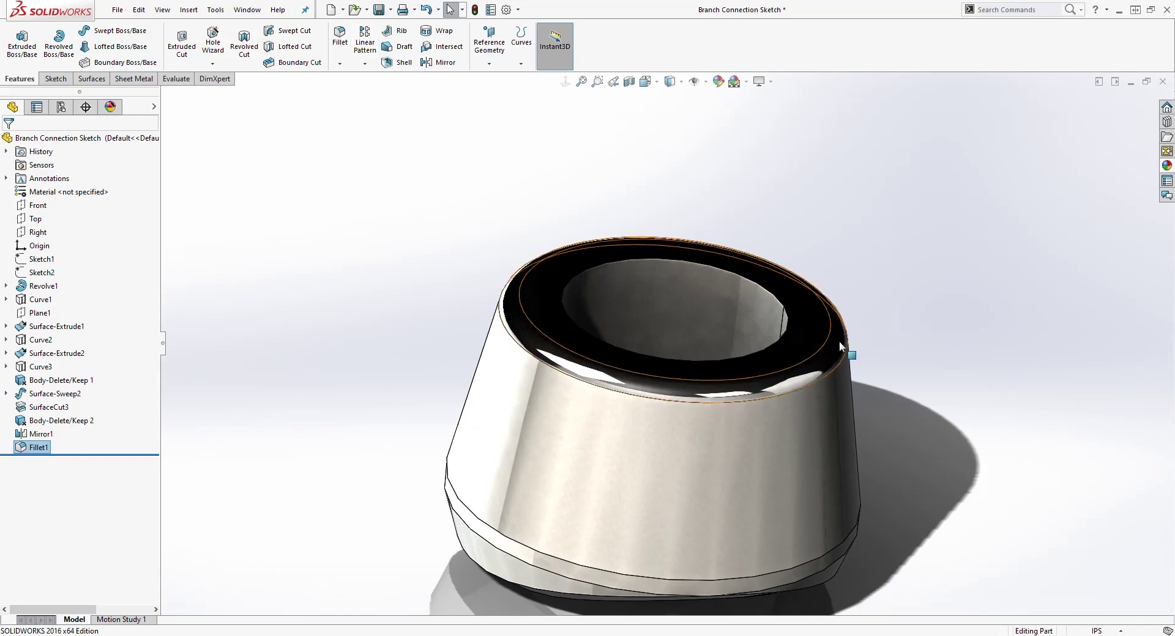
middle_drag(839, 343, 808, 324)
click(483, 364)
click(644, 234)
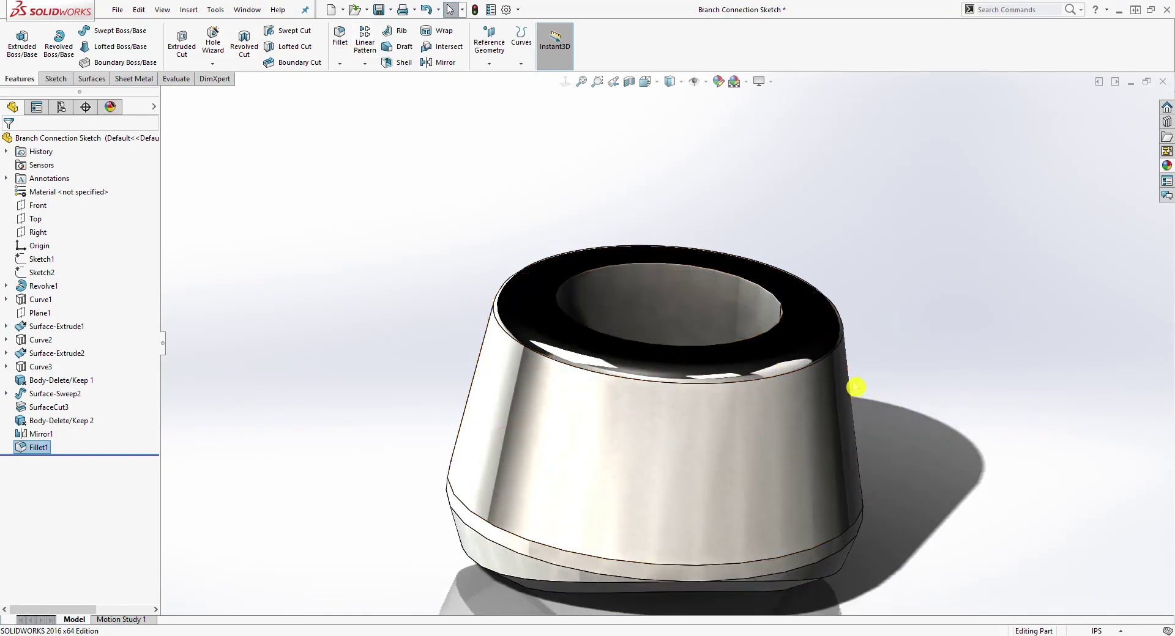
middle_drag(854, 390, 753, 397)
middle_click(773, 348)
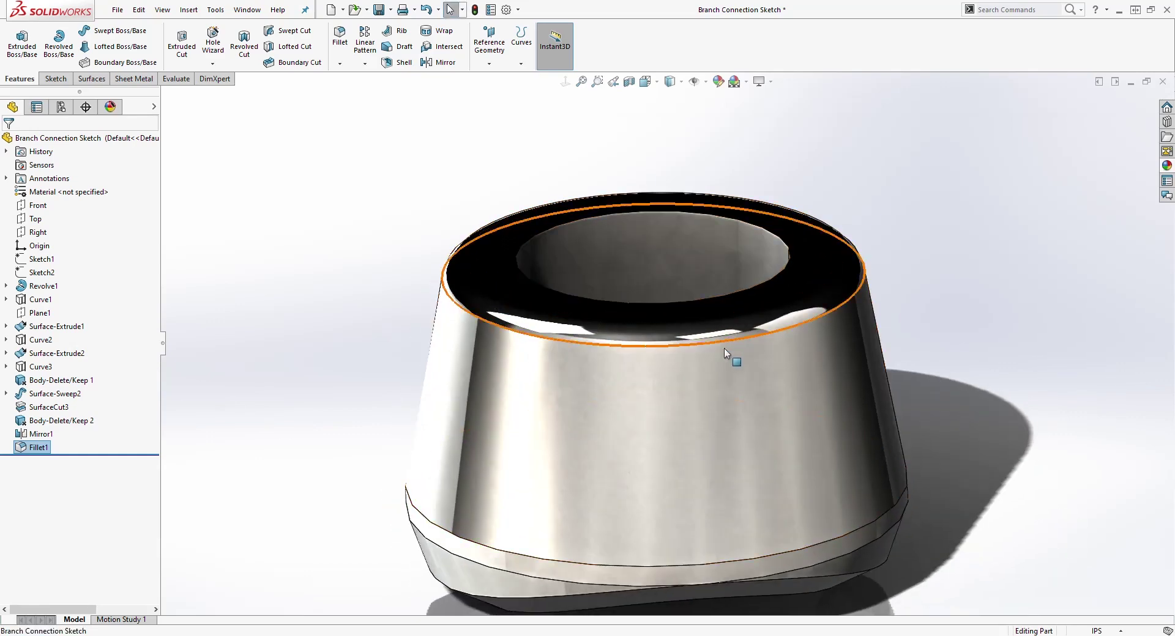
middle_drag(830, 299, 656, 138)
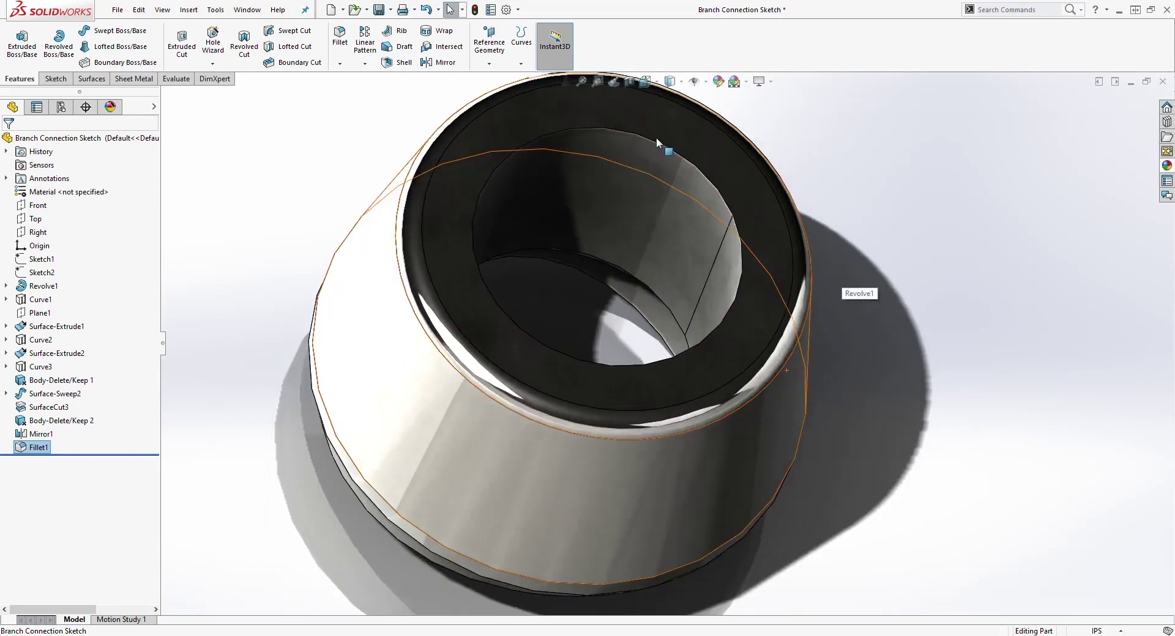
Start a new sketch on the fitting's flat ring-shaped top face and view it face-on.
click(646, 122)
click(89, 79)
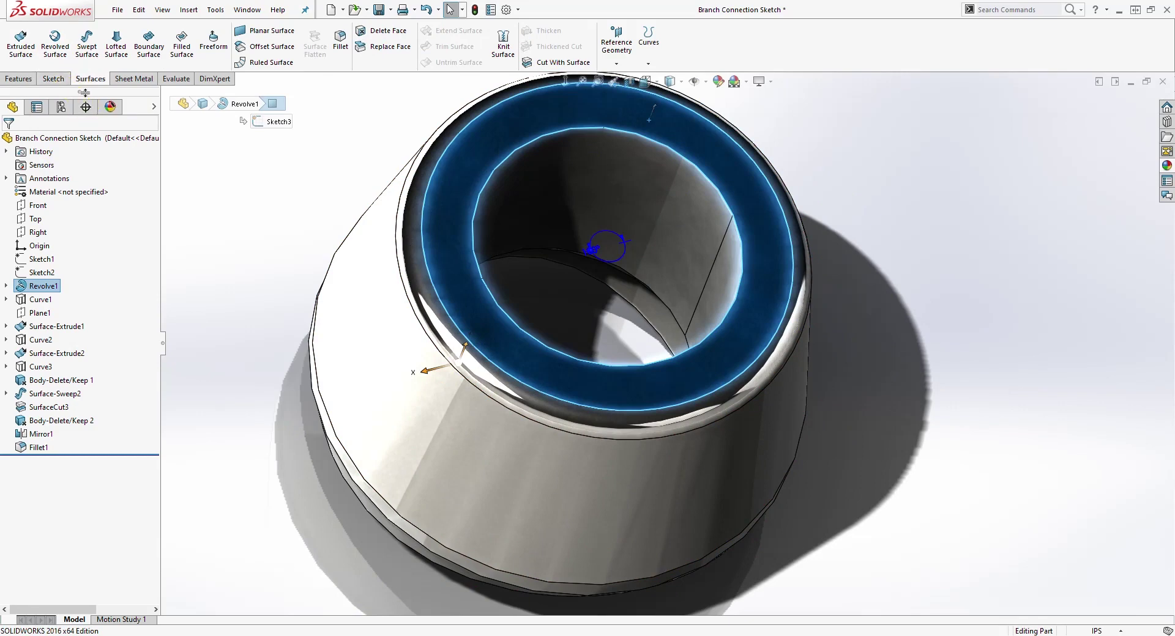
click(40, 80)
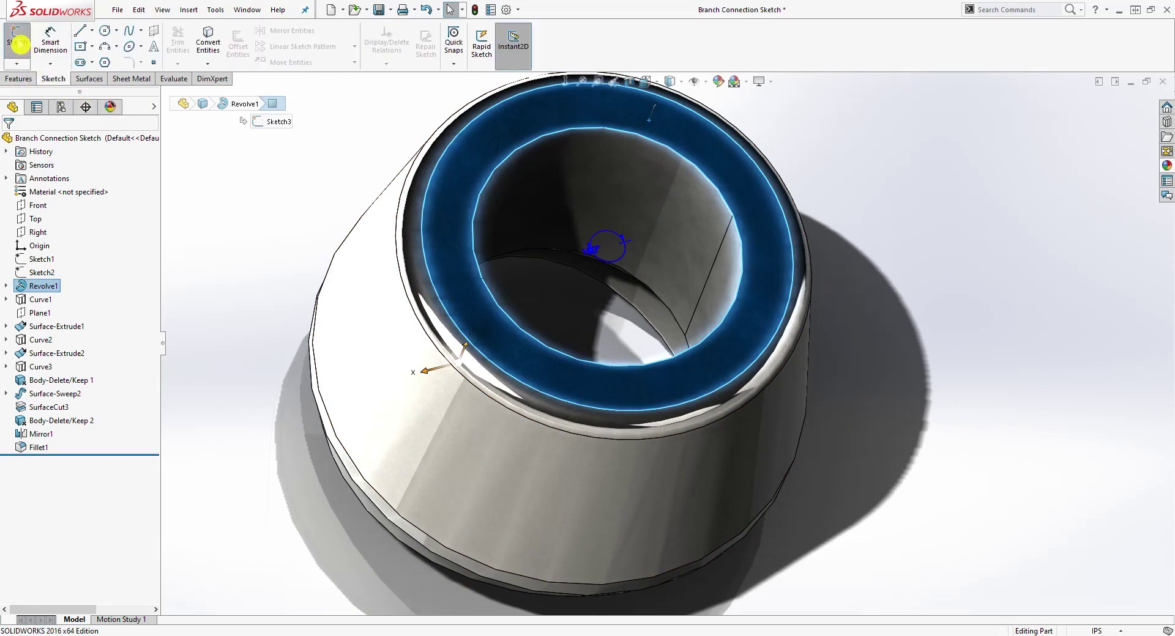
click(20, 44)
scroll(606, 319, up, 3)
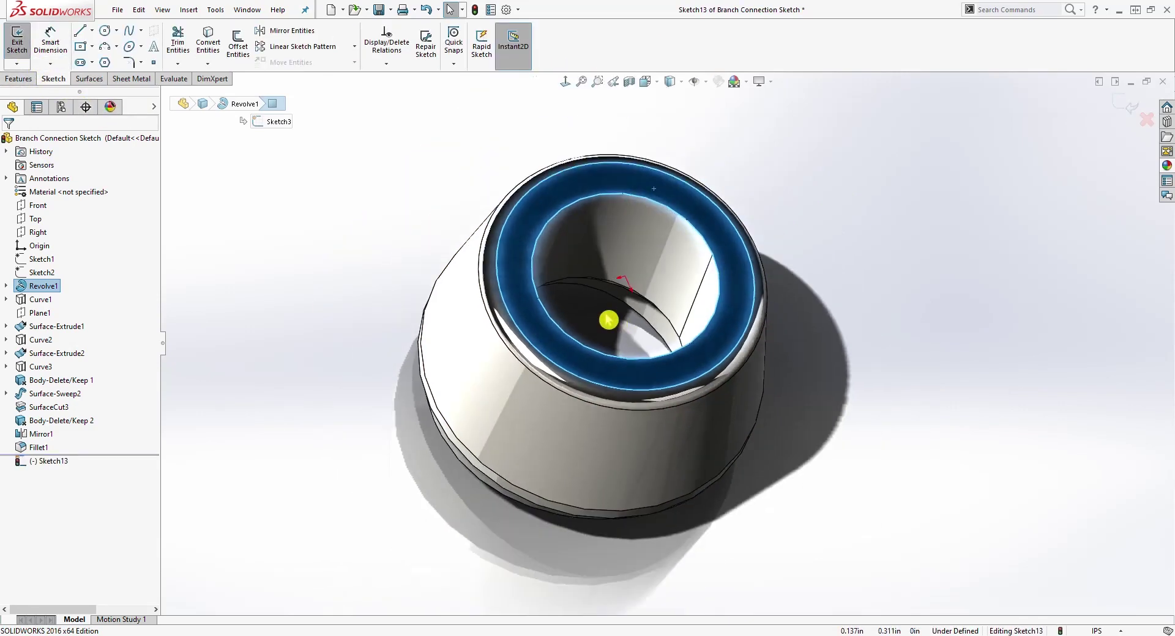
click(566, 89)
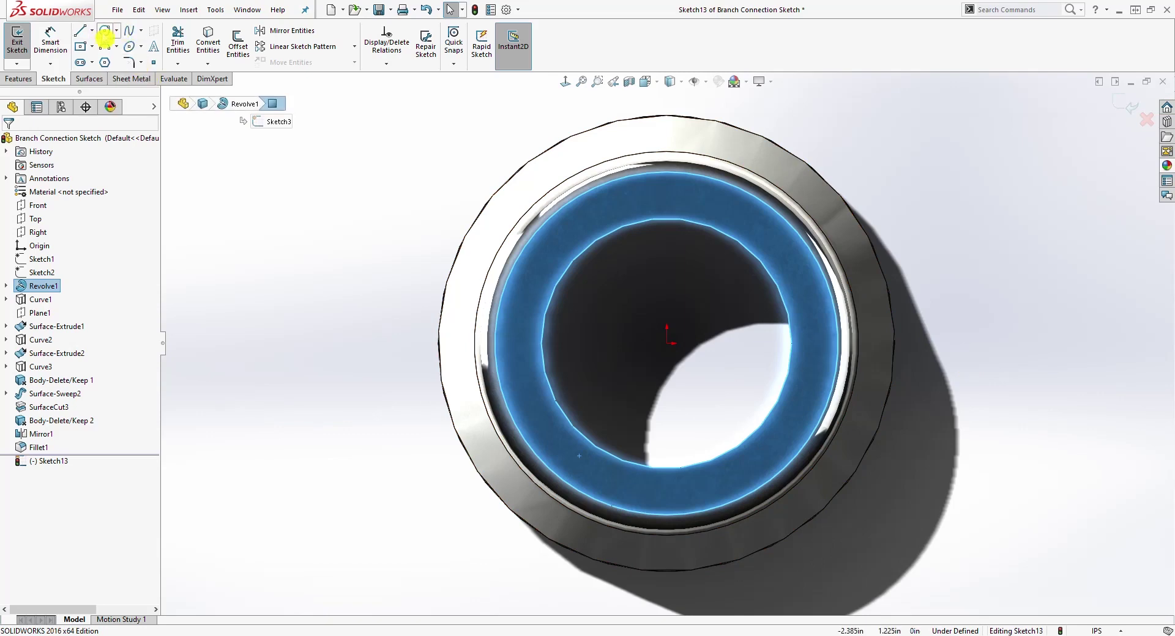
click(105, 31)
click(667, 343)
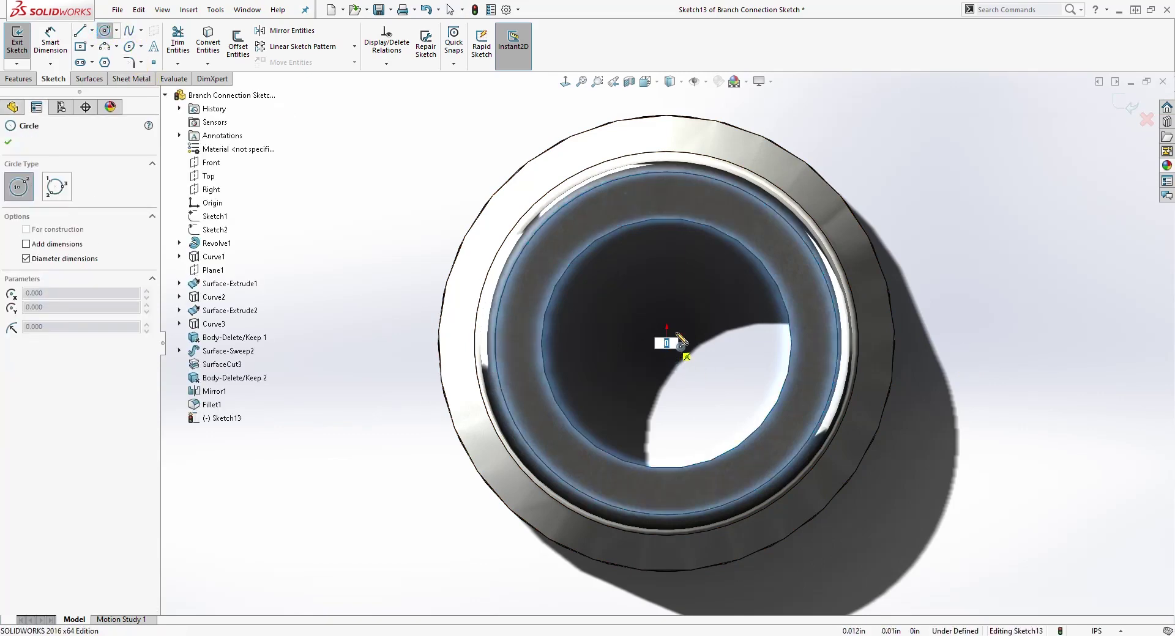
key(Escape)
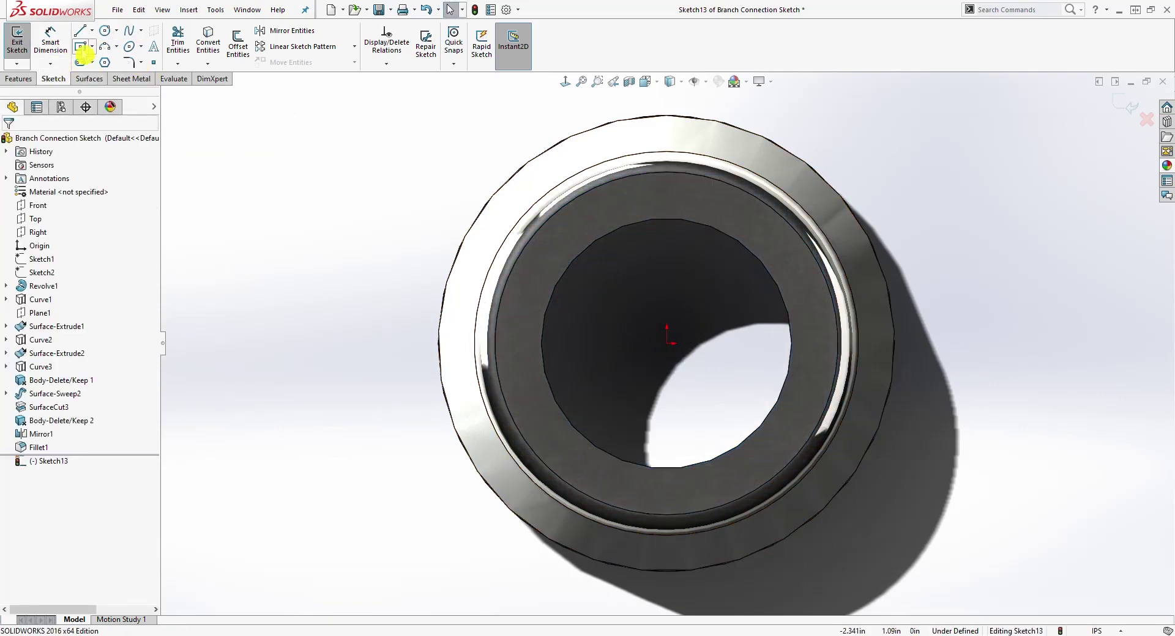
click(105, 30)
click(667, 343)
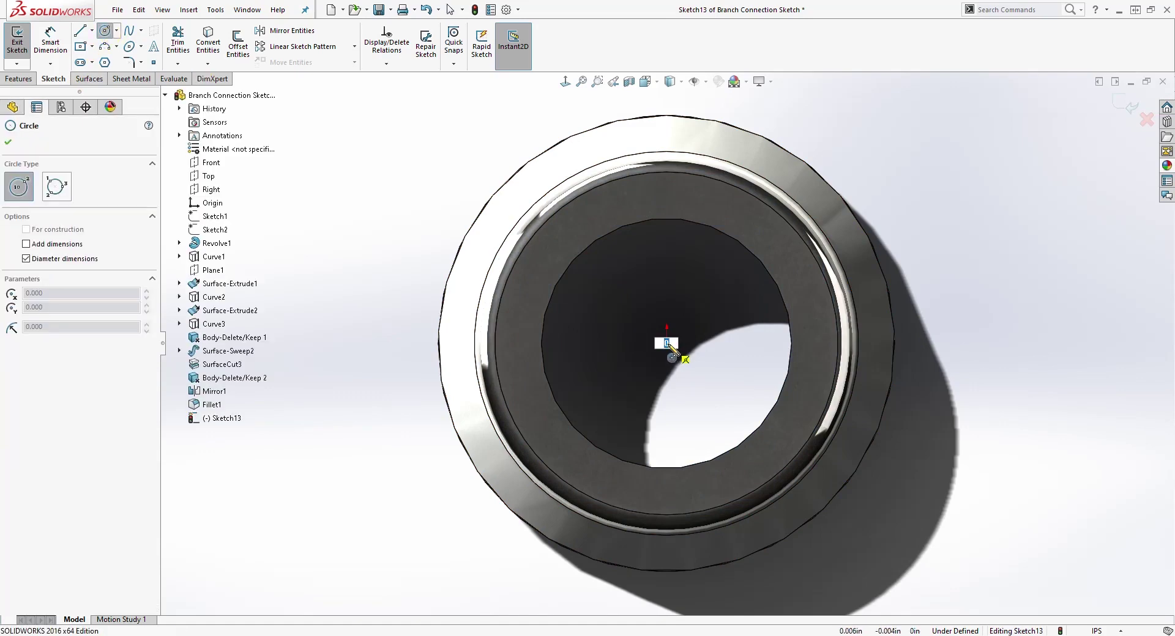
key(Escape)
right_drag(685, 420, 719, 315)
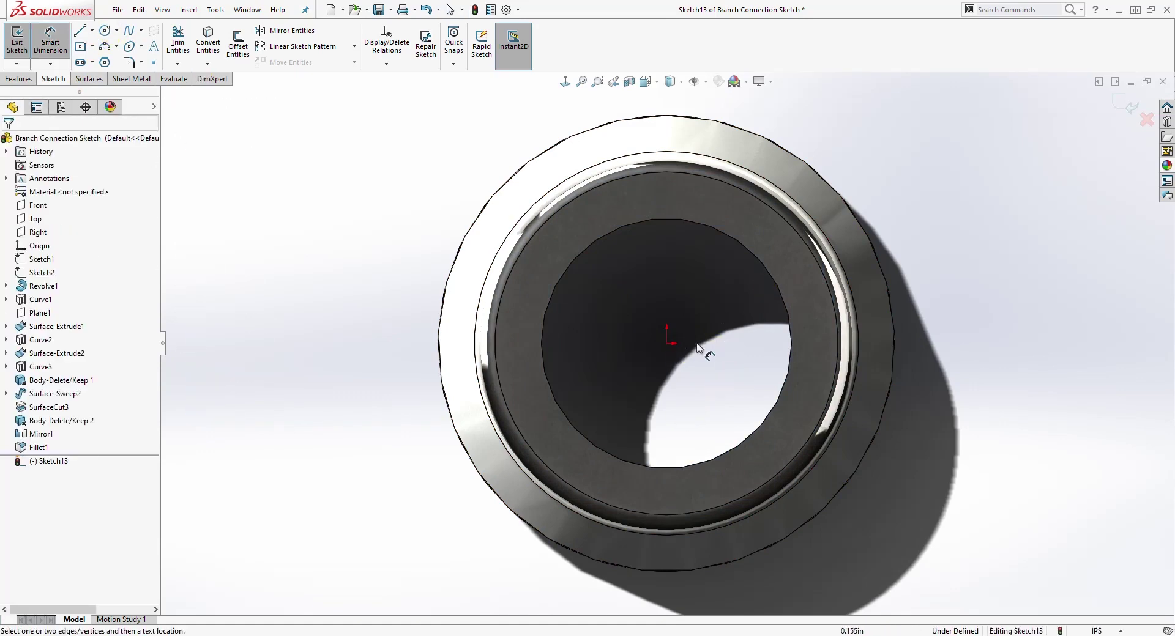
right_drag(684, 372, 617, 392)
right_drag(651, 342, 652, 411)
Sketch a circle centred on the origin between the bore and rim edges and dimension its diameter to 1.4 in.
right_drag(601, 331, 654, 339)
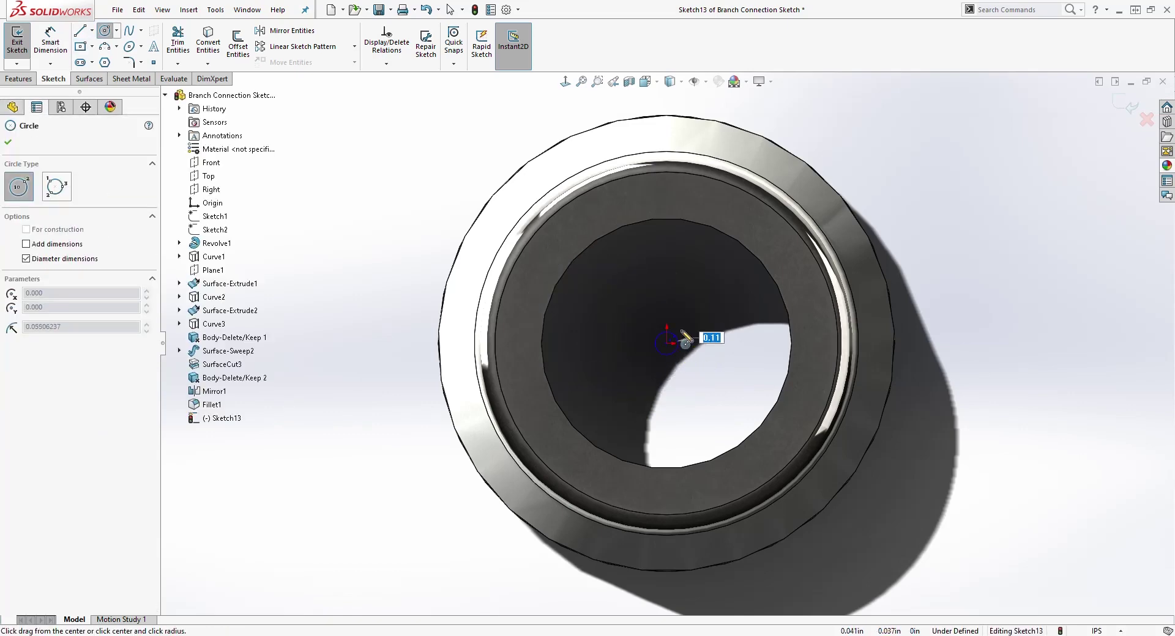
click(793, 256)
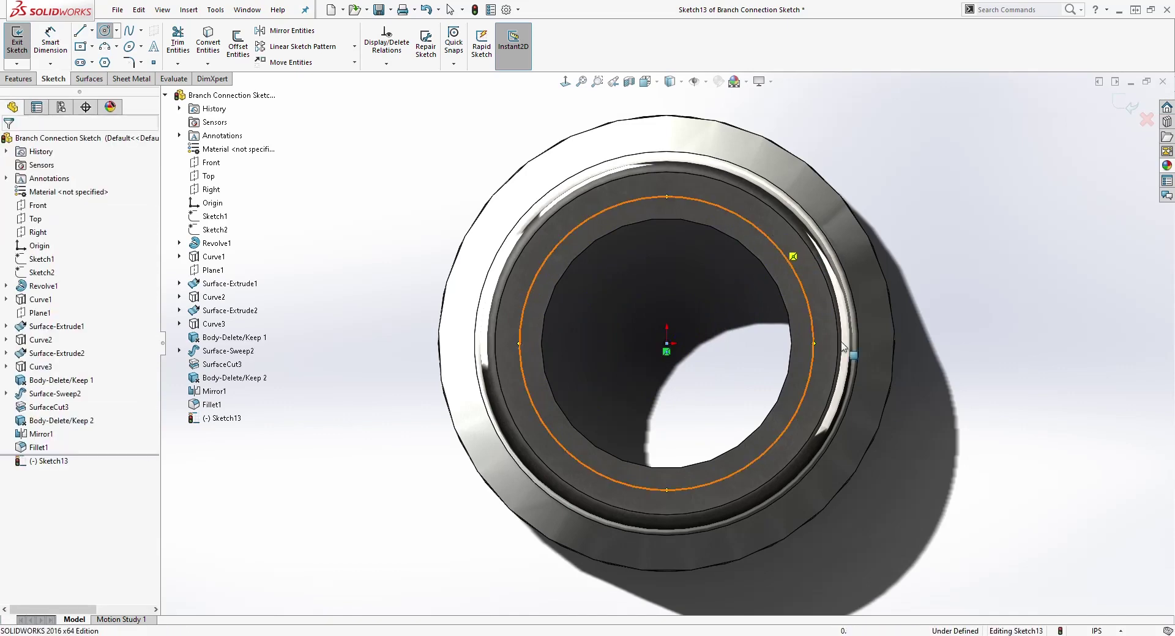
right_drag(842, 343, 857, 229)
click(765, 230)
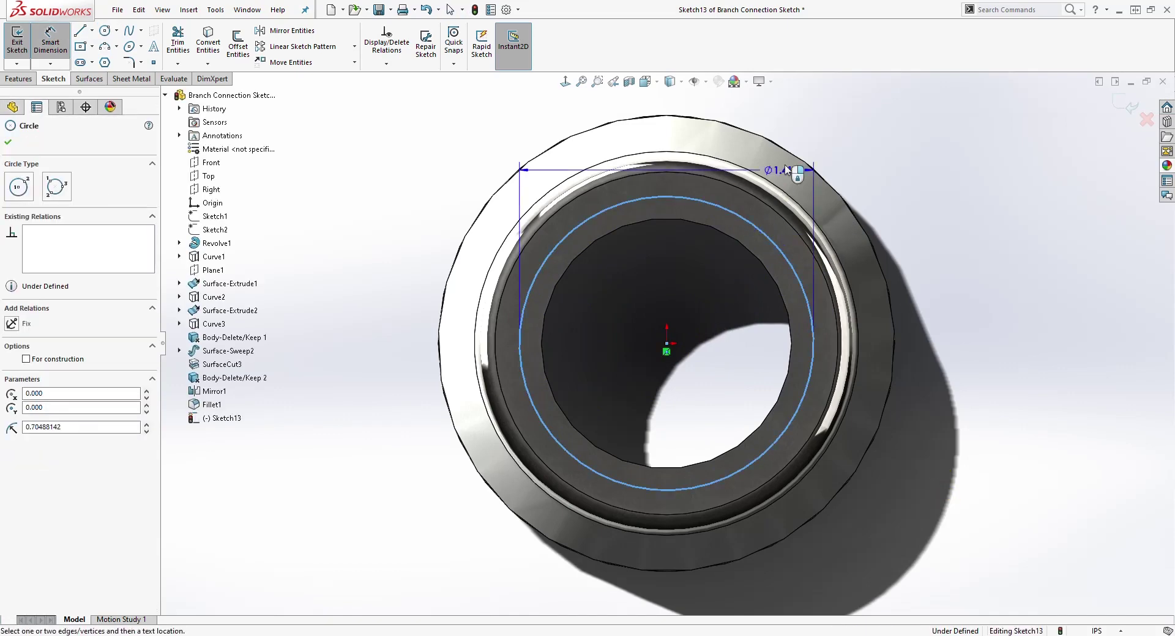
click(842, 139)
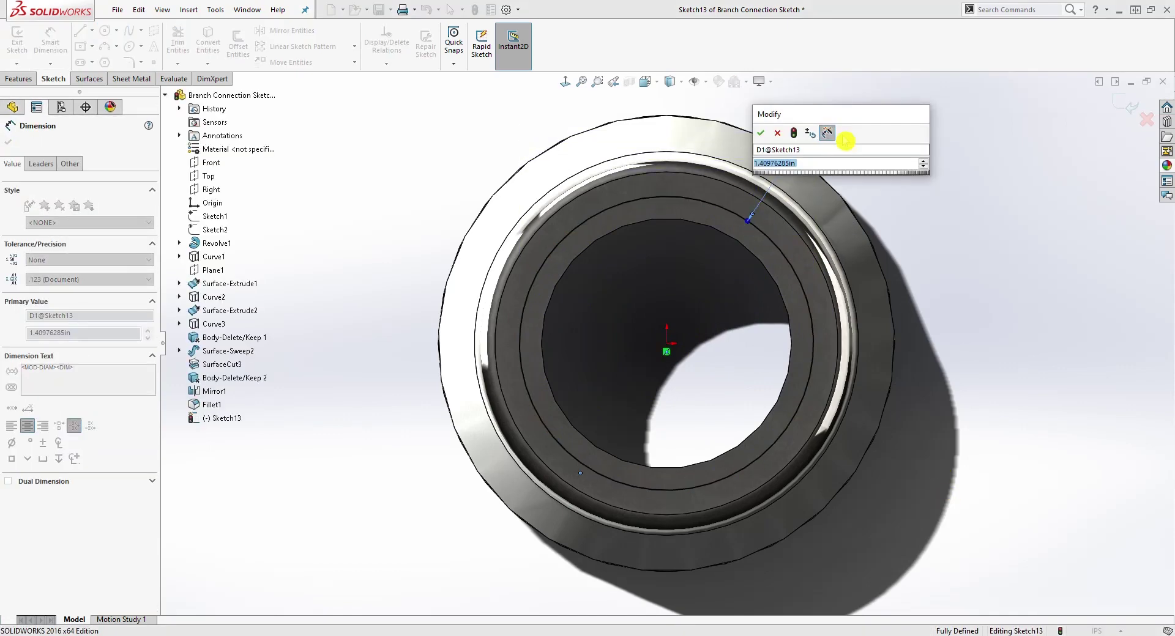
text(1.4)
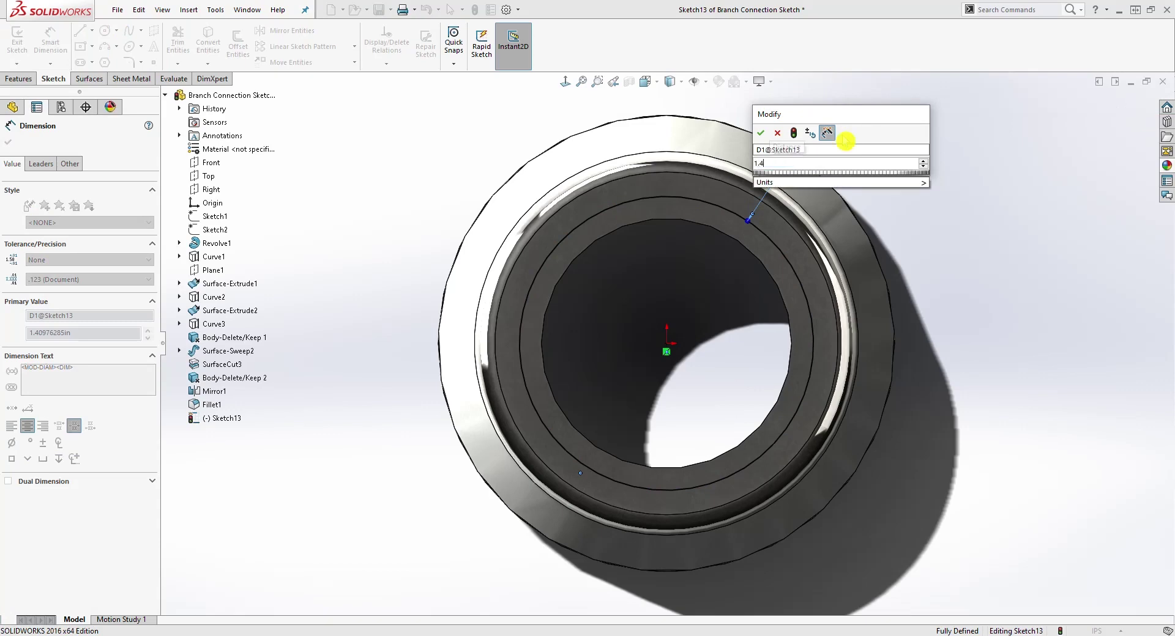
key(Return)
key(Escape)
Cut-extrude the circle blind into the fitting to a depth of 0.5 in to form a socket.
middle_drag(951, 482, 895, 298)
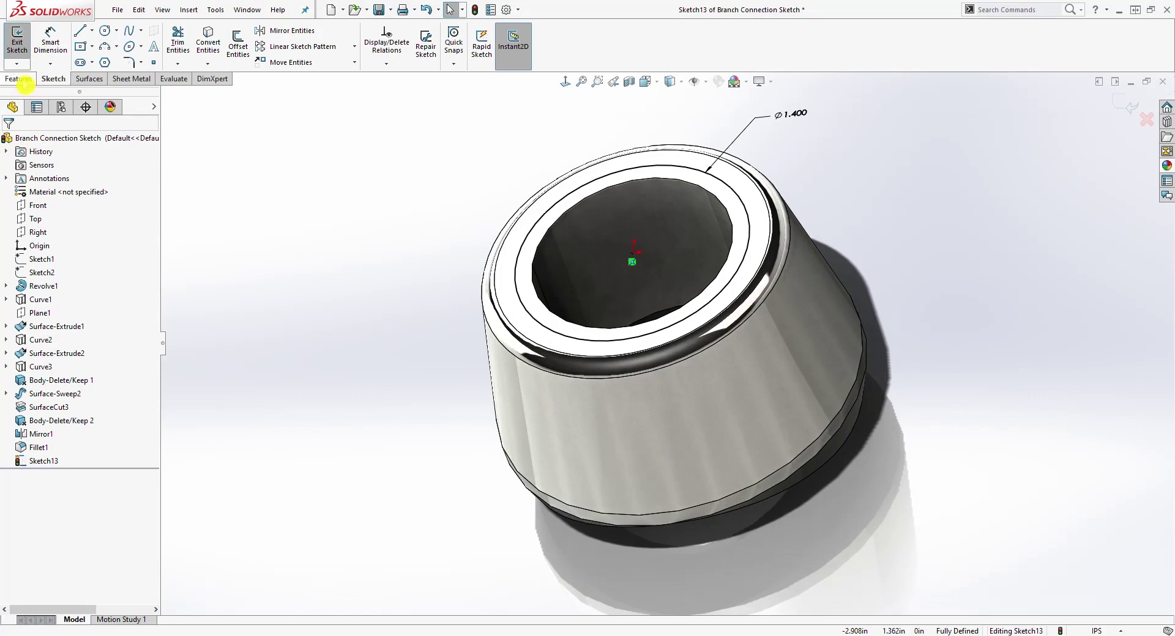
click(23, 80)
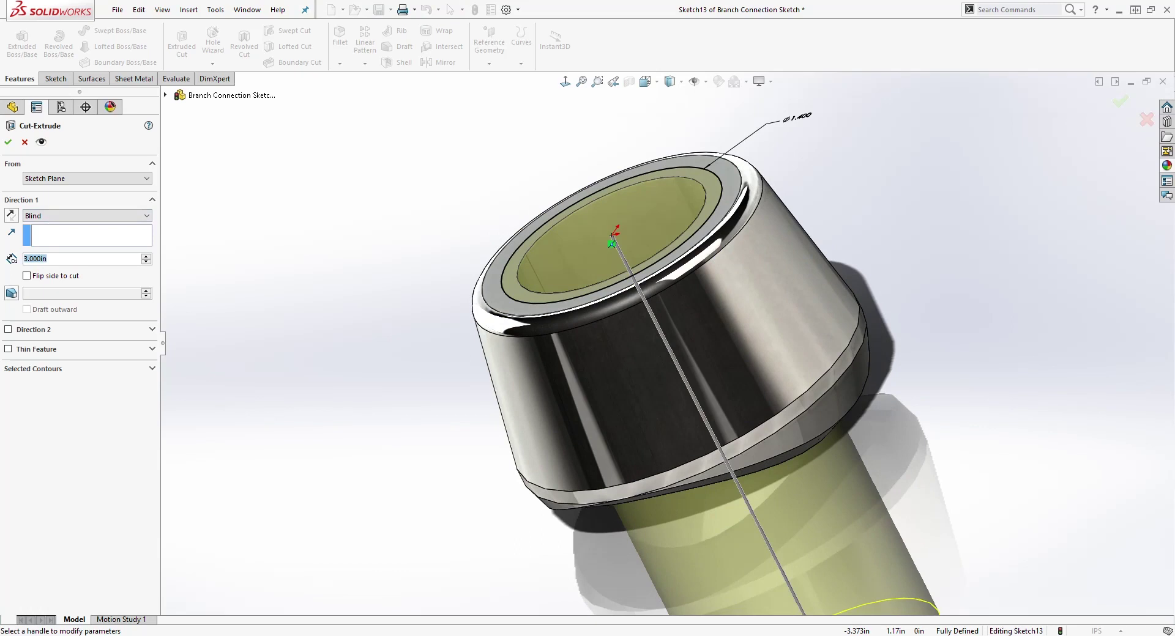
text(5)
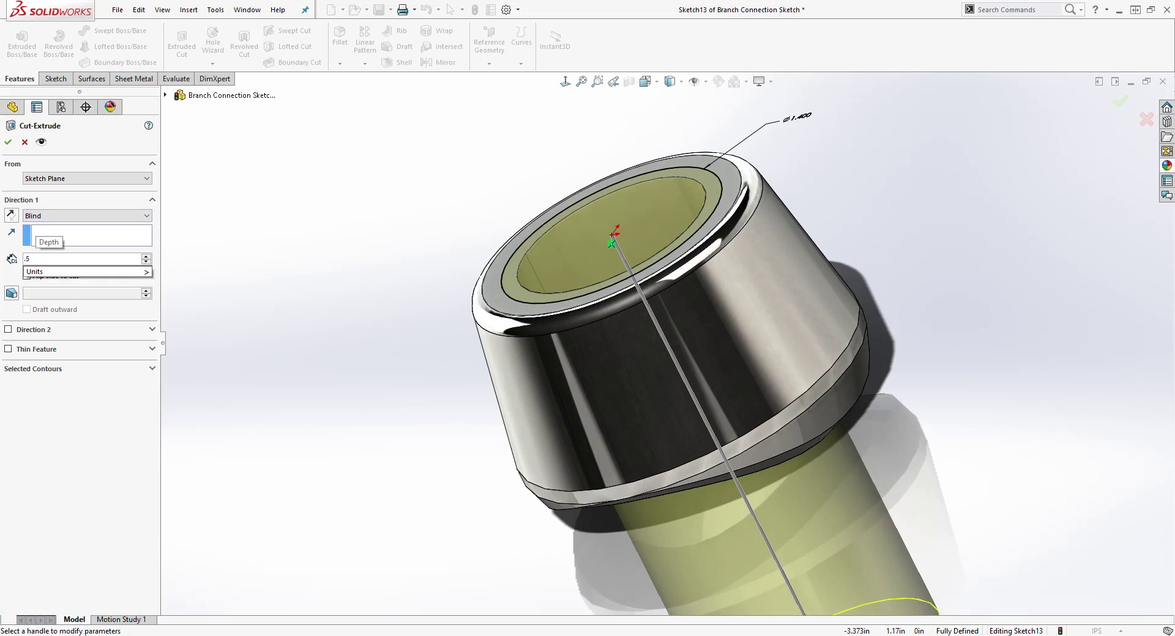
key(Return)
middle_drag(385, 252, 424, 141)
click(9, 144)
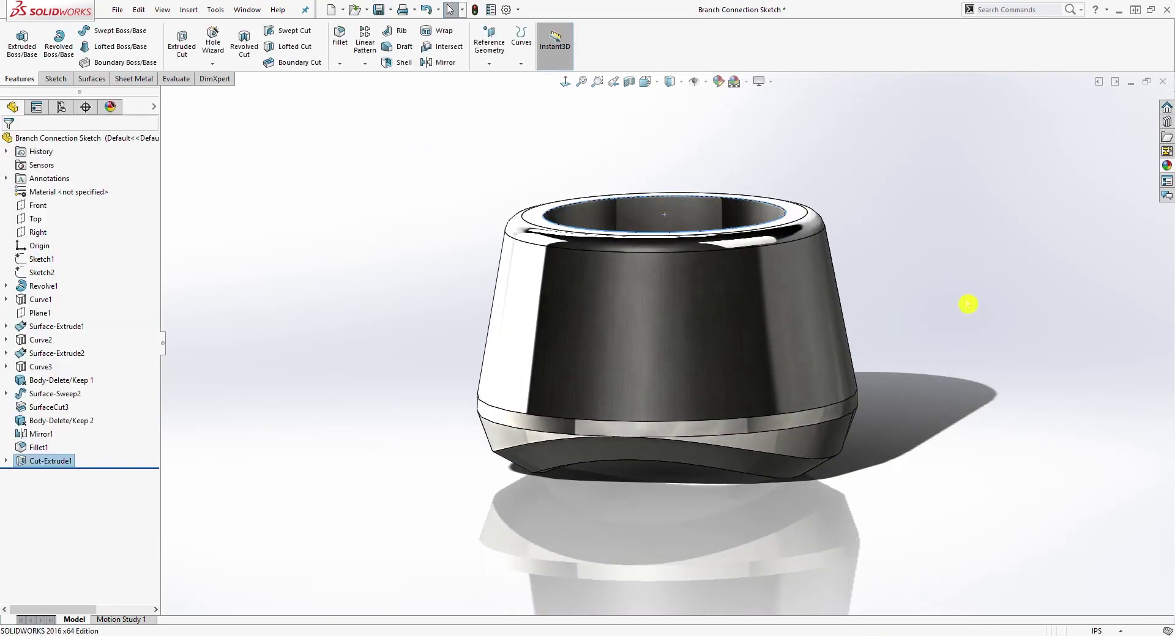
Inspect the stepped bore in a section view on the Front plane, and return to the unsectioned model.
click(645, 83)
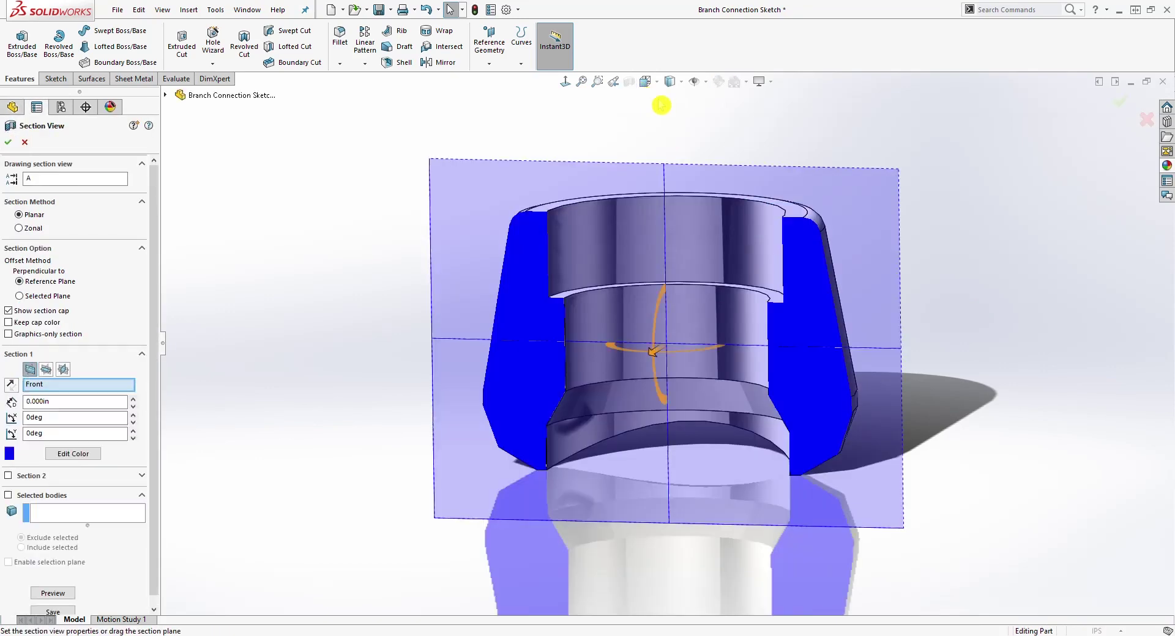
click(13, 145)
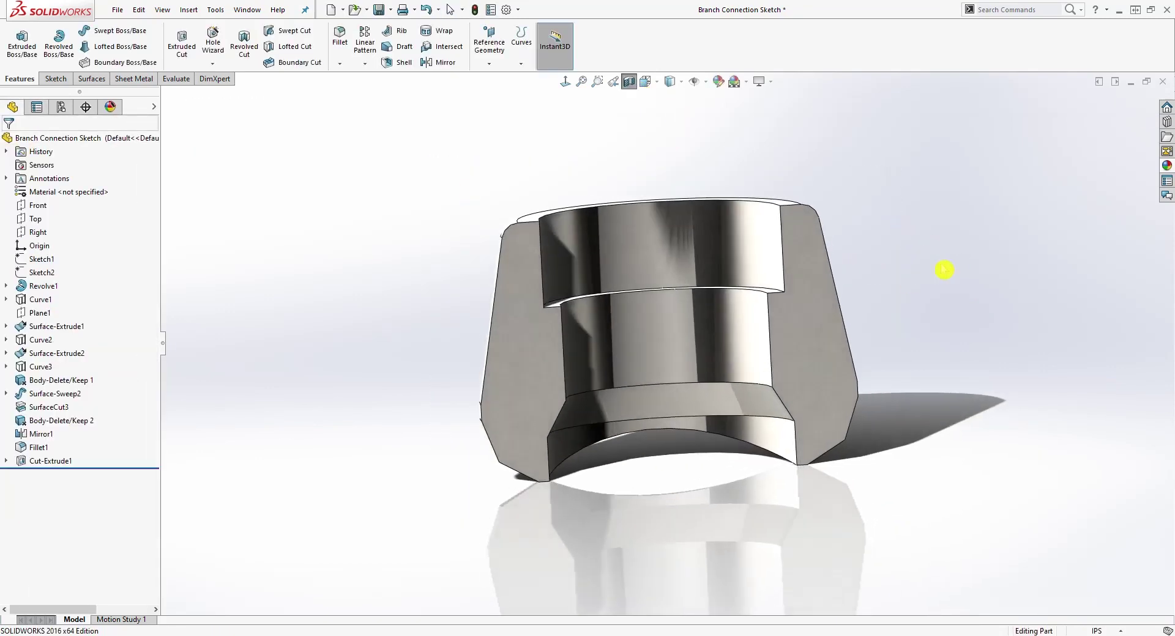
click(629, 85)
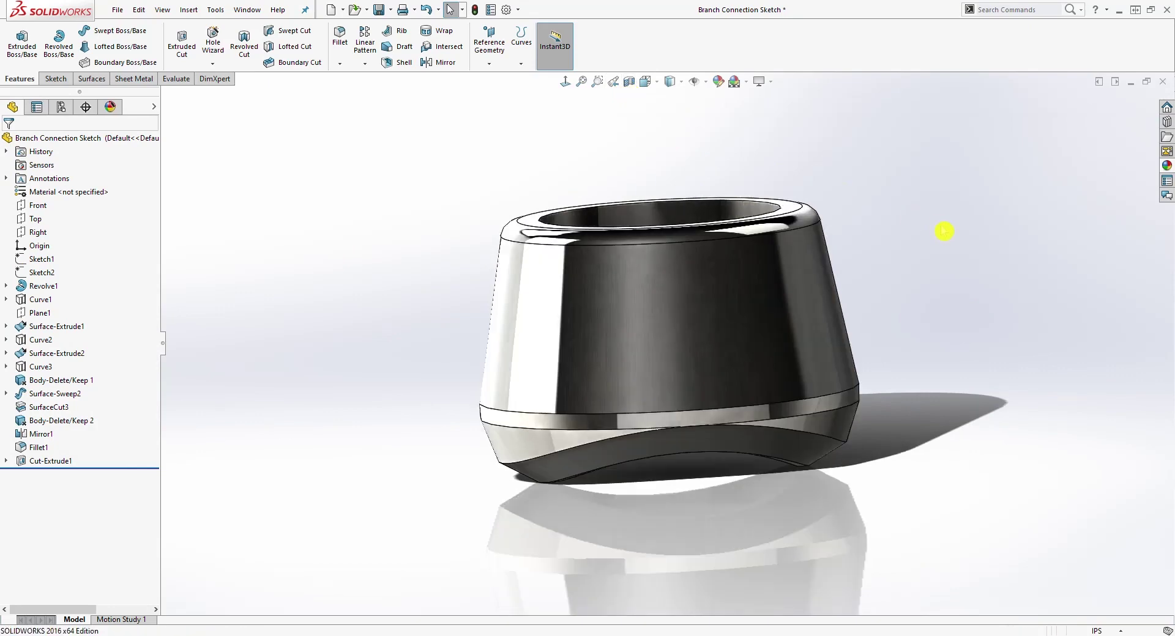
middle_drag(925, 275, 653, 309)
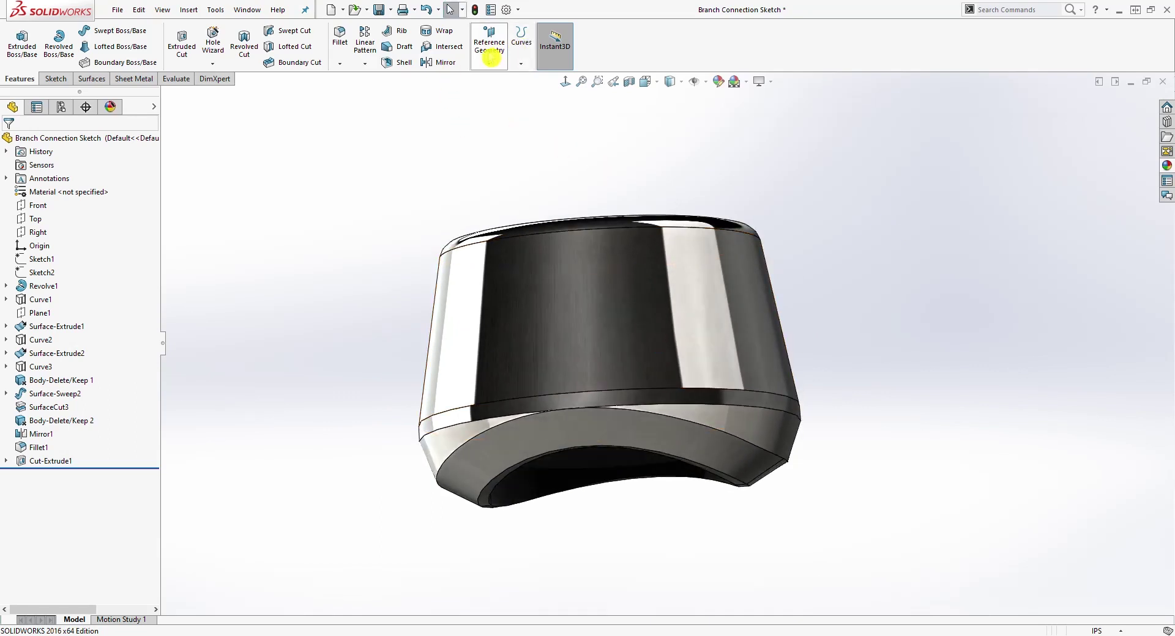
click(518, 64)
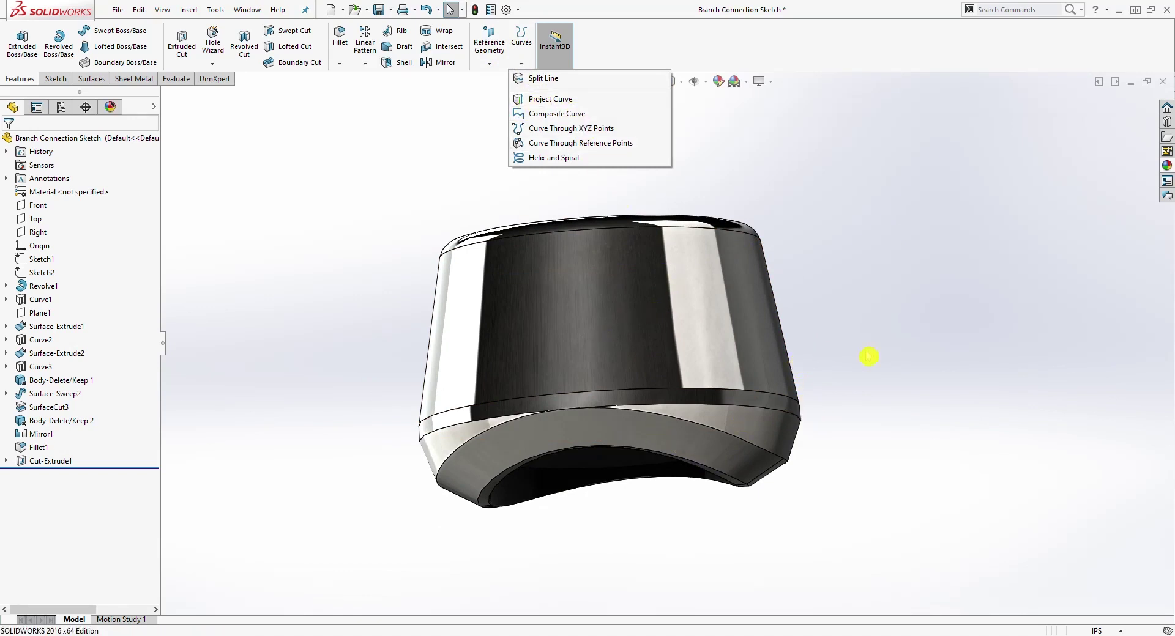
click(776, 229)
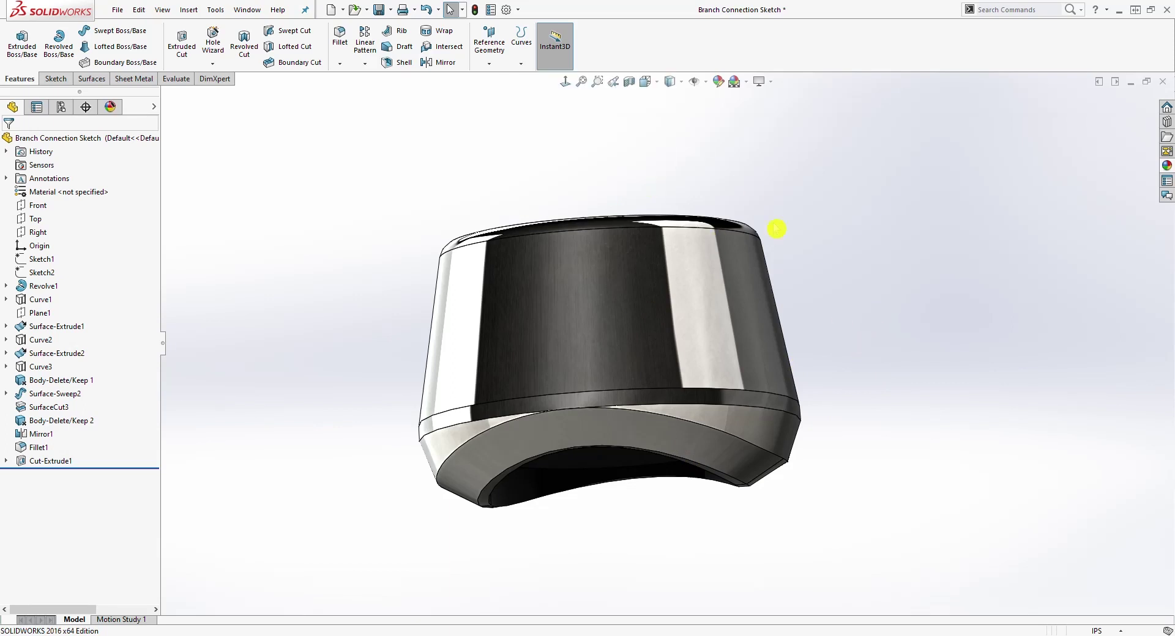
middle_drag(808, 447, 790, 451)
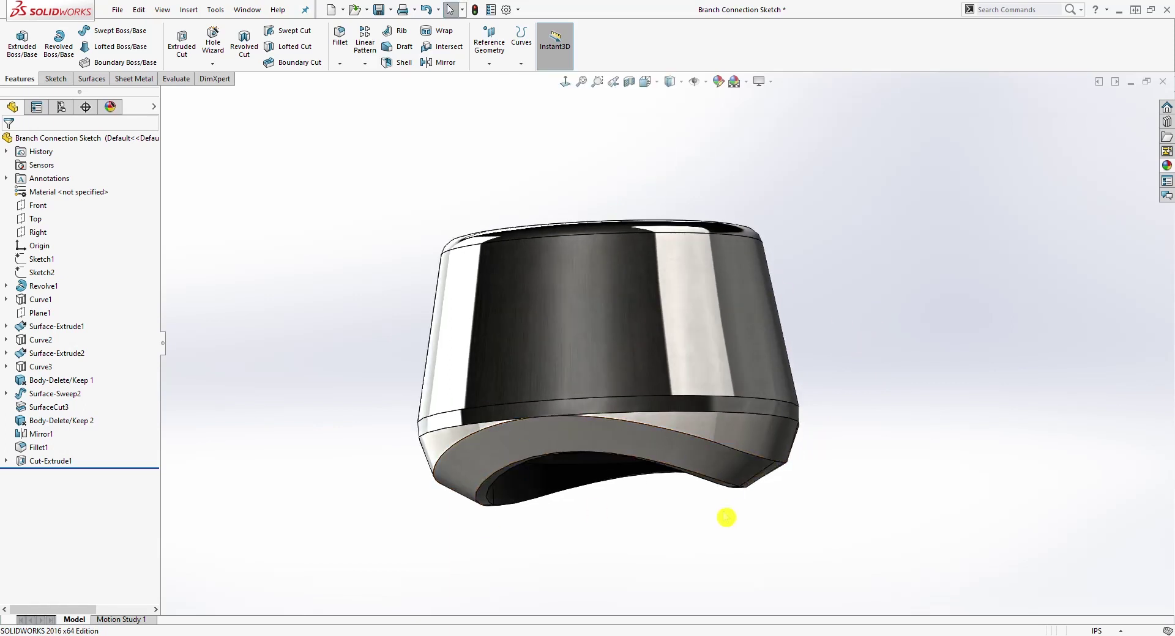
middle_drag(733, 248, 773, 273)
middle_drag(836, 240, 617, 182)
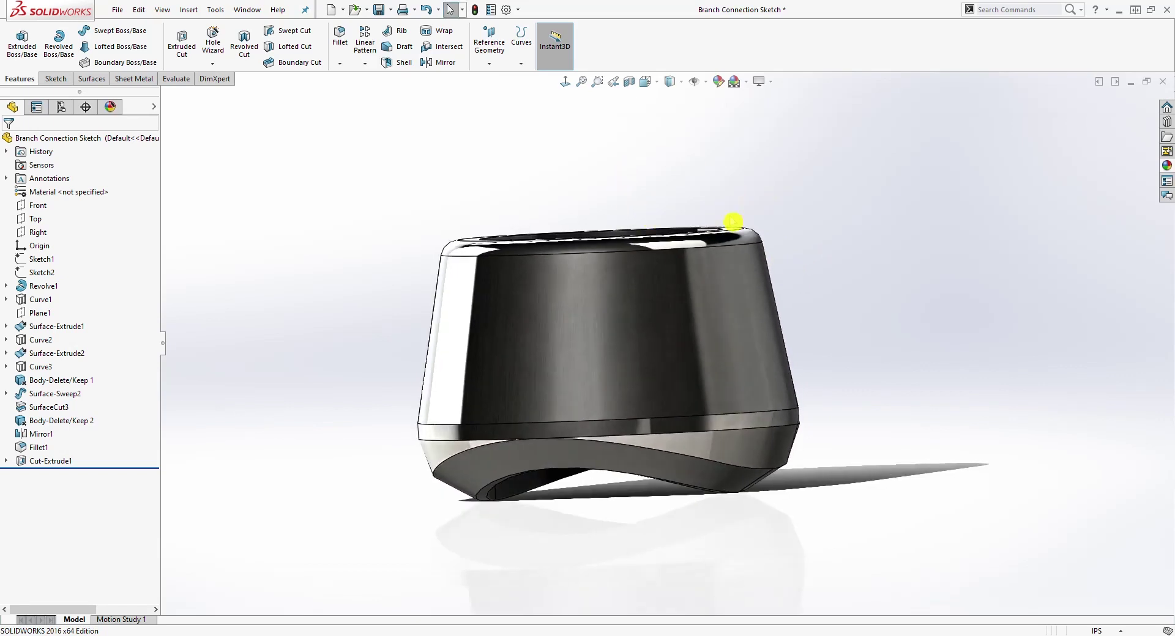